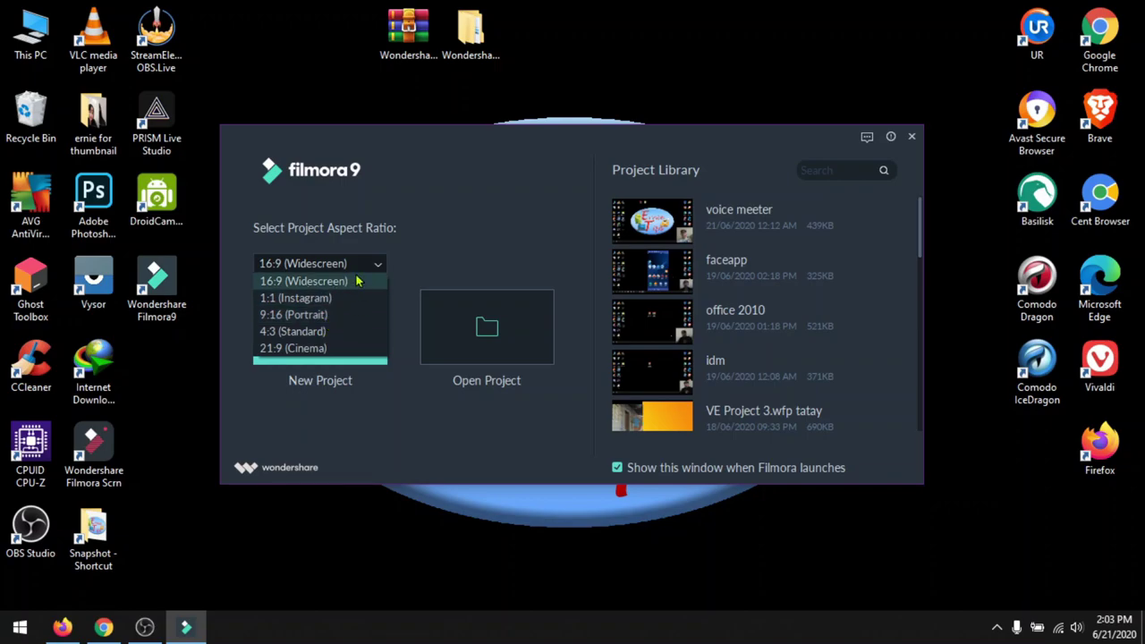
Step: Create a new 16:9 (Widescreen) project and import the New Intro Ernie Tips.mp4 video from the FILES (D:) drive
{"action": "left_click", "coordinate": [352, 282]}
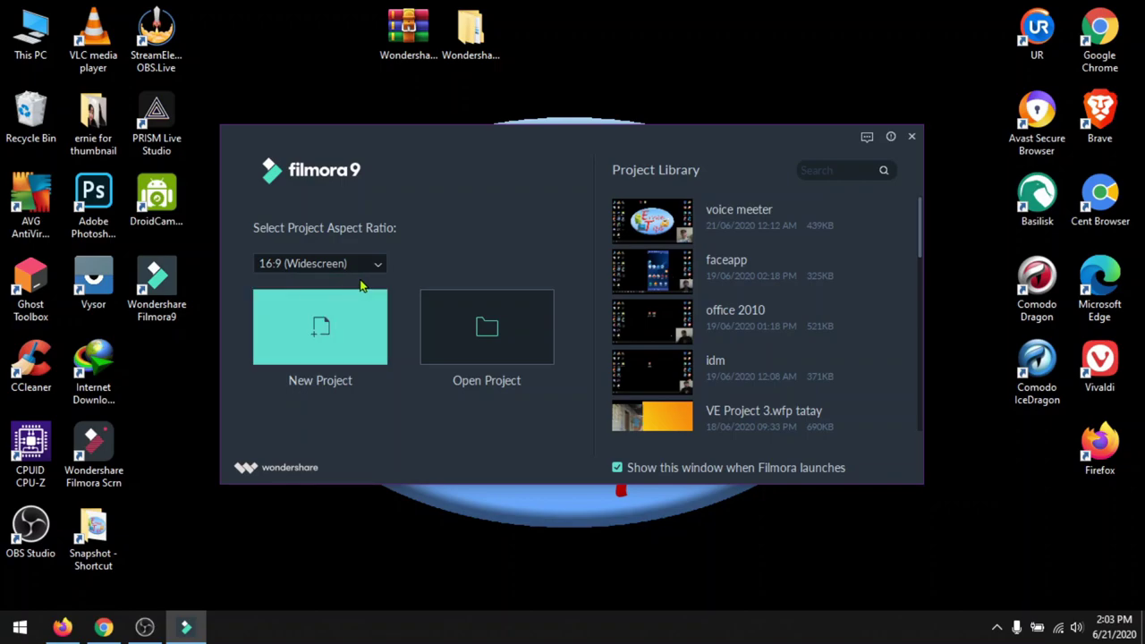
{"action": "left_click", "coordinate": [343, 331]}
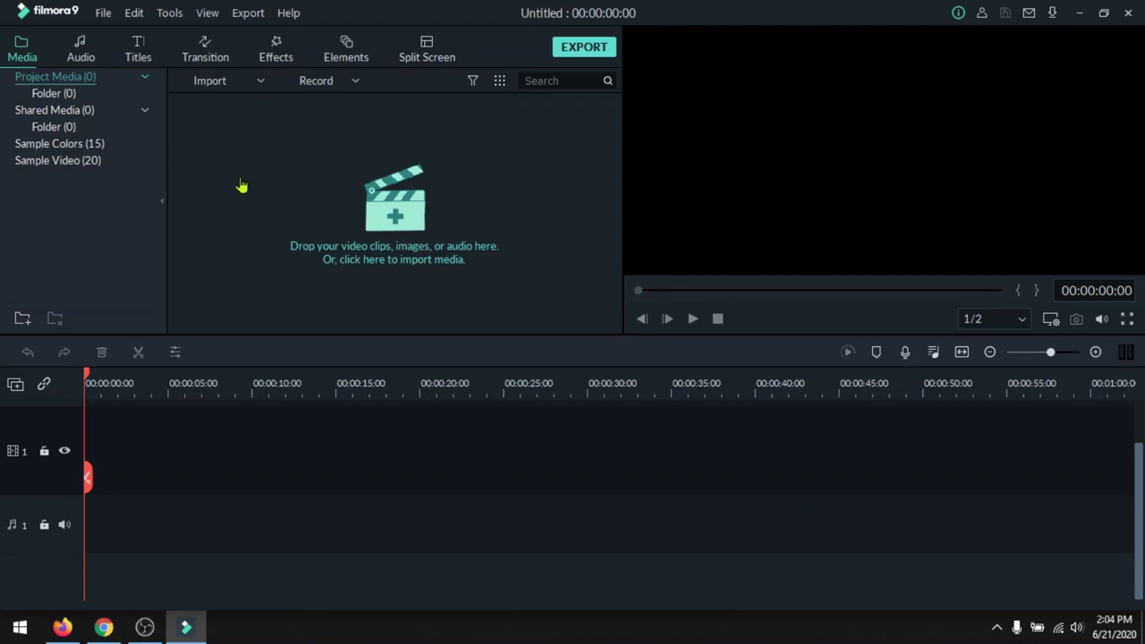
{"action": "left_click", "coordinate": [505, 182]}
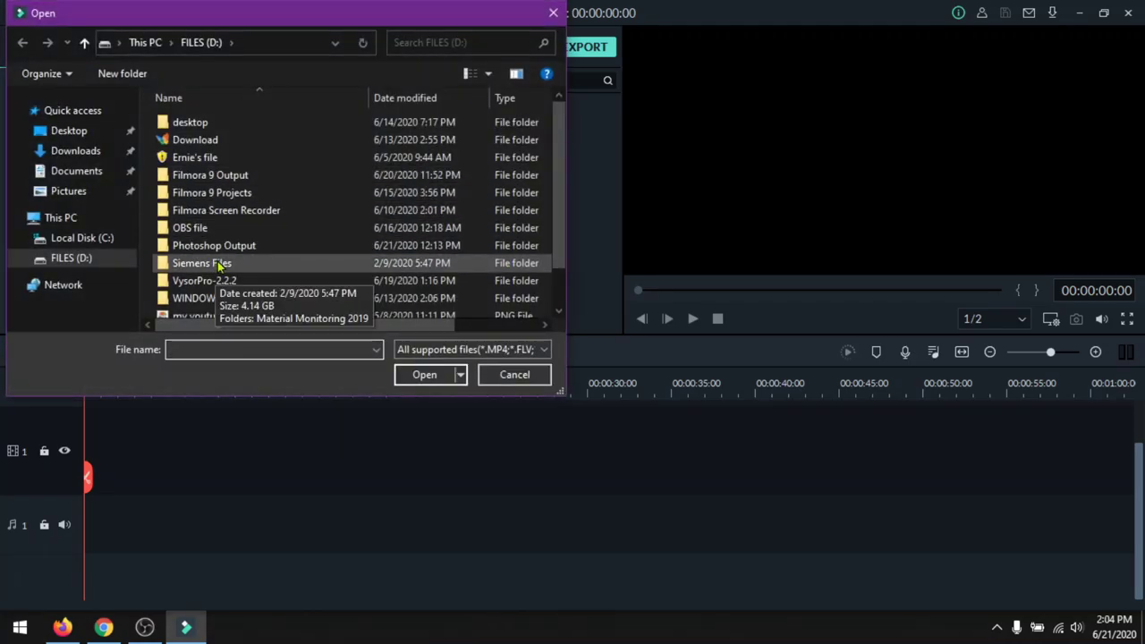
{"action": "scroll", "coordinate": [220, 263], "scroll_direction": "down", "scroll_amount": 1}
{"action": "left_click", "coordinate": [273, 293]}
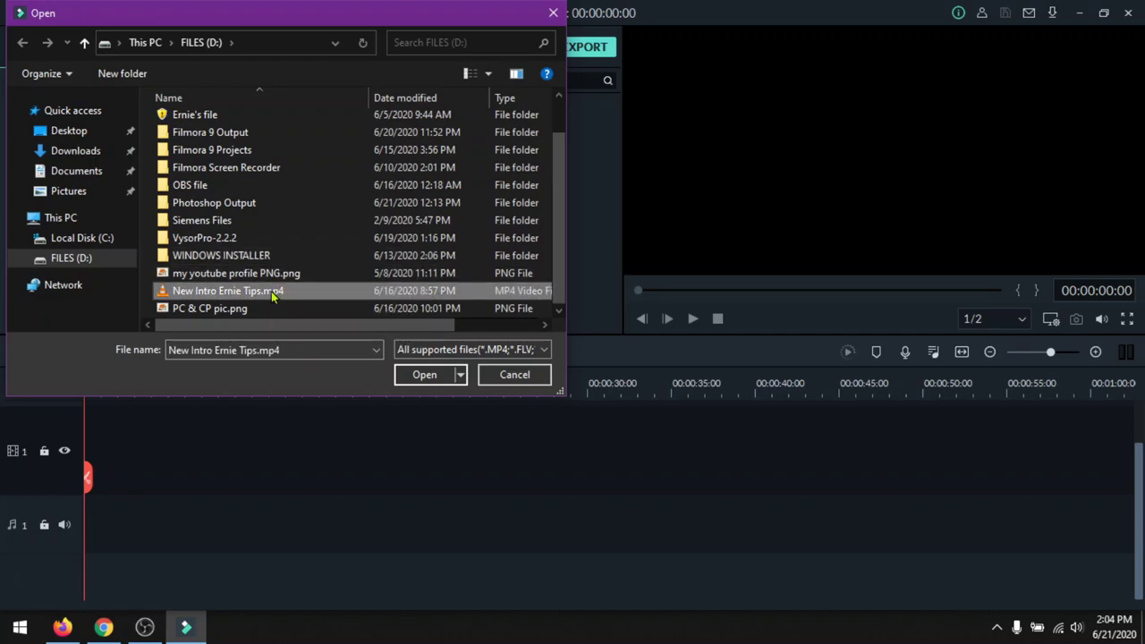
{"action": "left_click", "coordinate": [424, 374]}
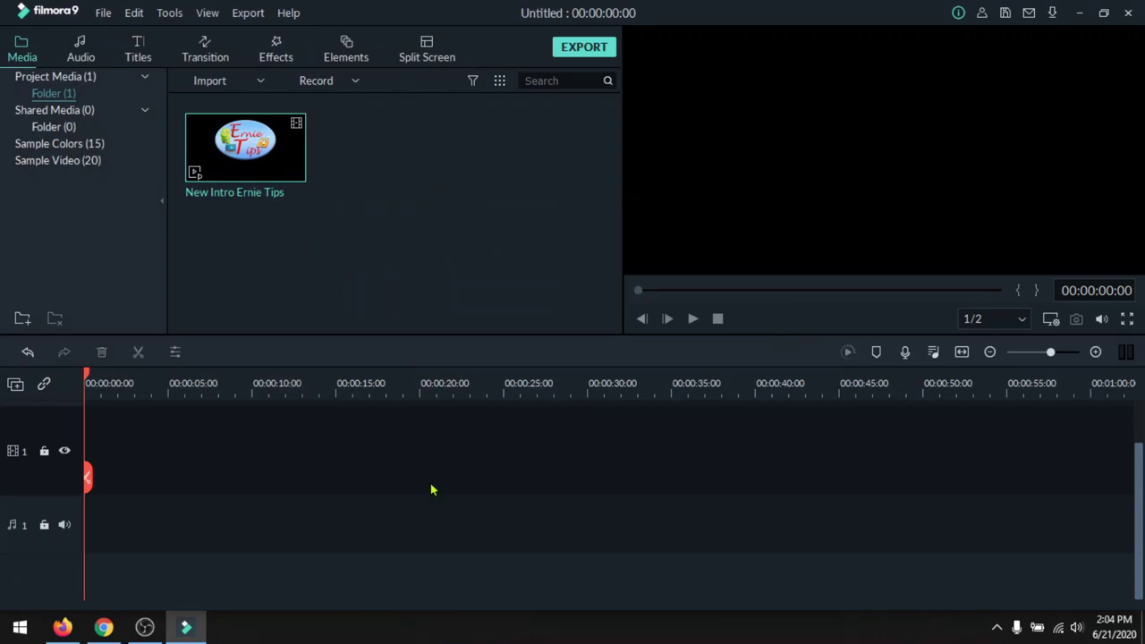
Step: Place the intro clip at the start of video track 1, matching the project settings to the media at 4096 x 2160 60fps
{"action": "left_click", "coordinate": [281, 148]}
{"action": "left_click_drag", "start_coordinate": [282, 164], "coordinate": [91, 454]}
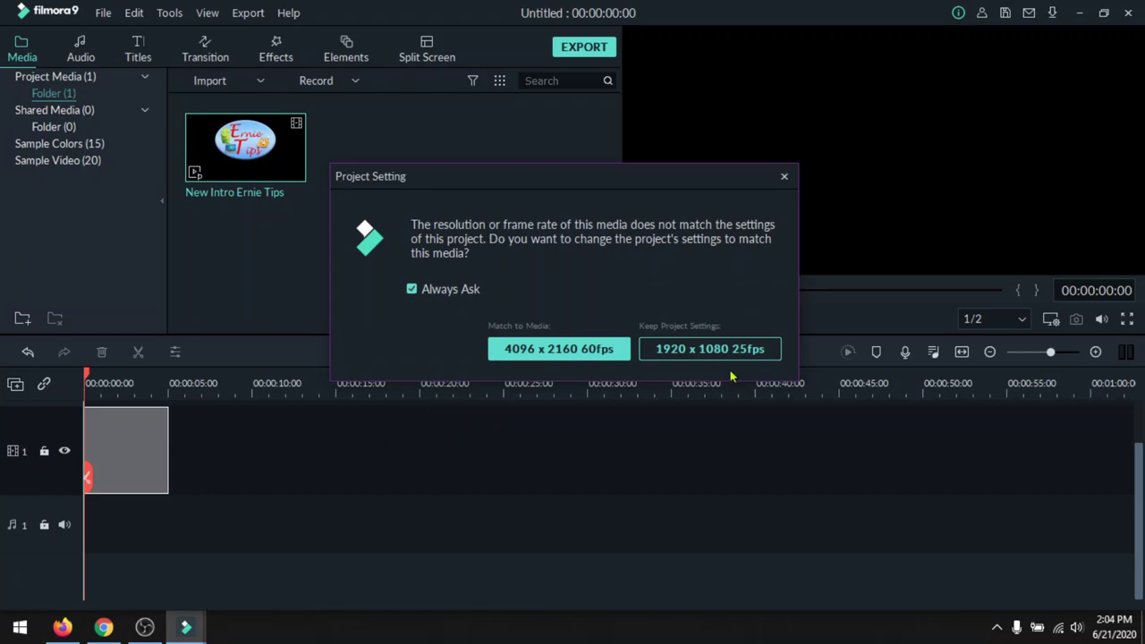
{"action": "left_click_drag", "start_coordinate": [696, 189], "coordinate": [678, 204]}
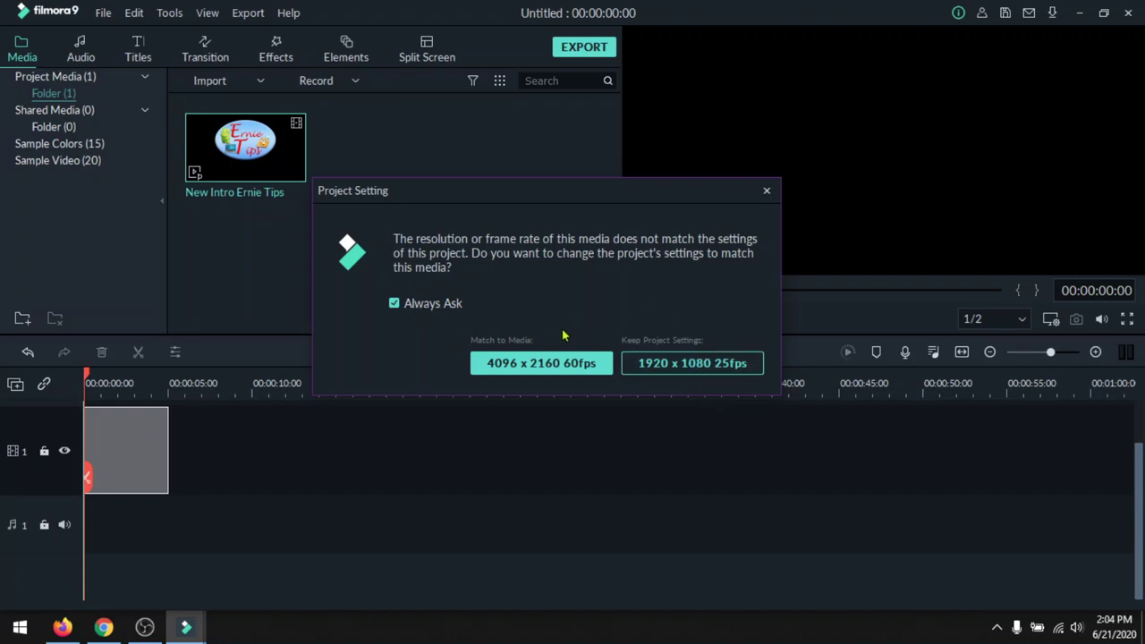
{"action": "left_click", "coordinate": [556, 365]}
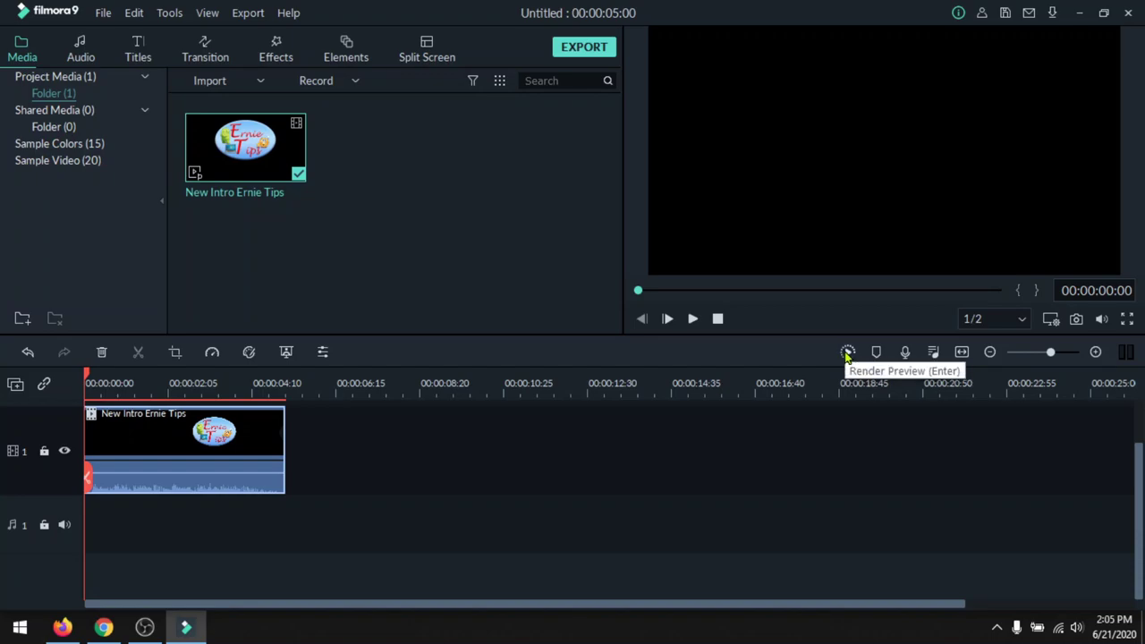
Step: Render a preview of the timeline for smooth playback and play the intro clip
{"action": "left_click", "coordinate": [848, 353]}
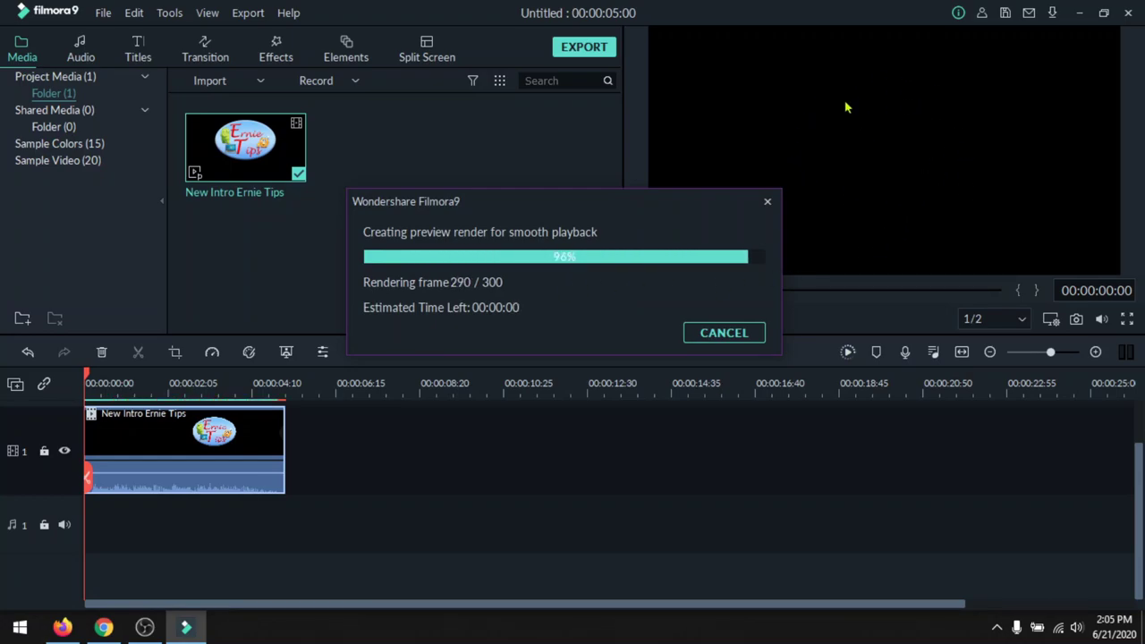
{"action": "left_click", "coordinate": [693, 319]}
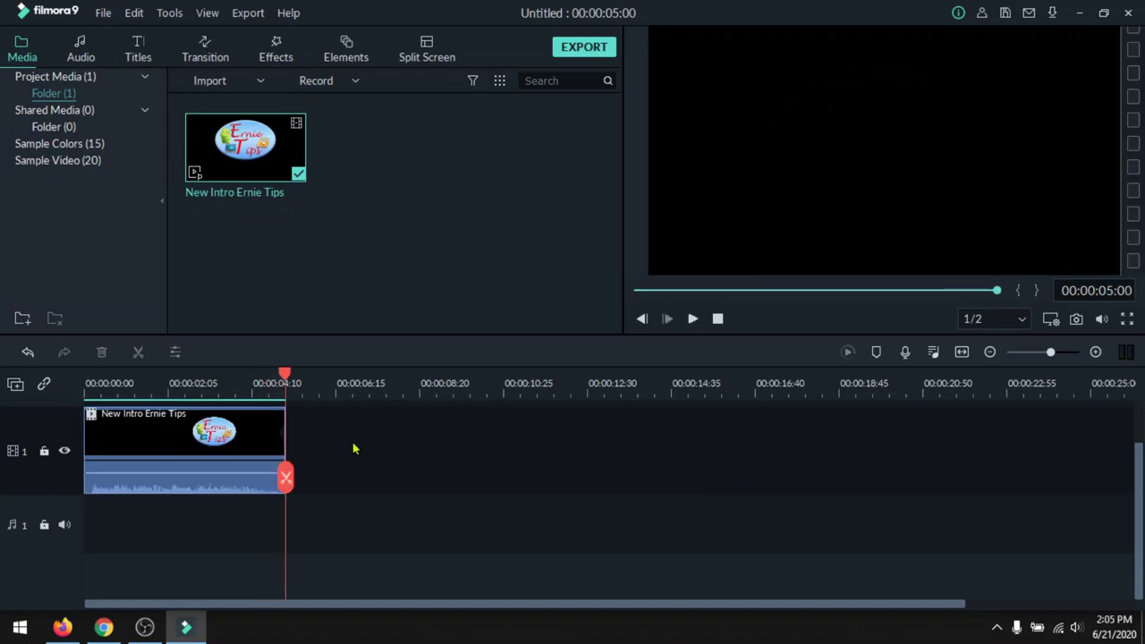
{"action": "left_click", "coordinate": [395, 262]}
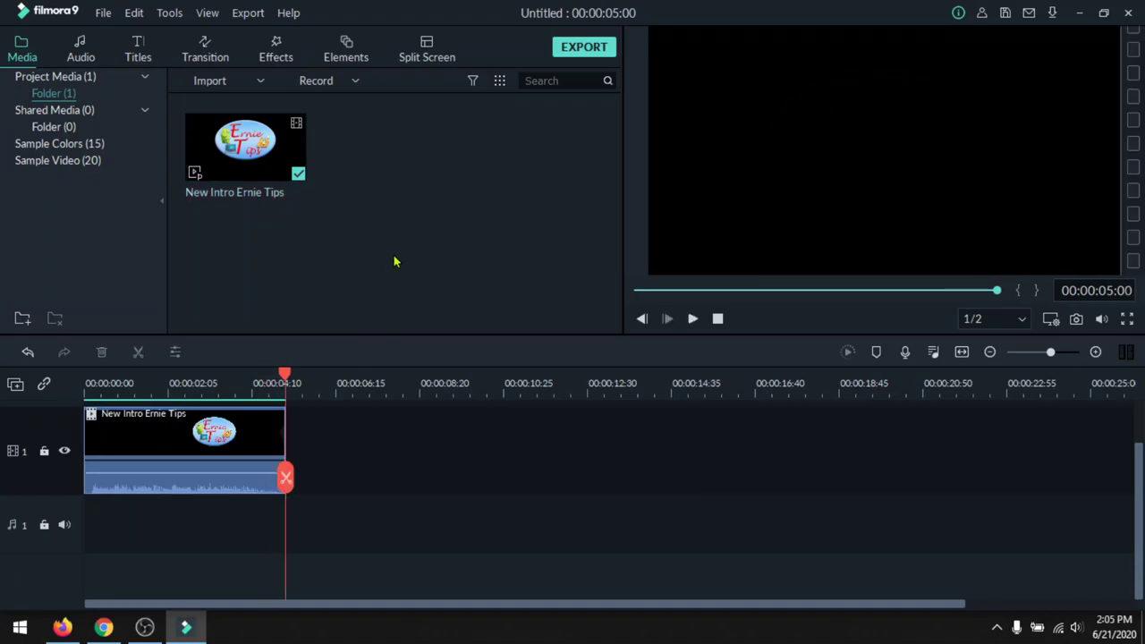
Step: Look through the project media, shared media and sample color collections
{"action": "left_click", "coordinate": [65, 80]}
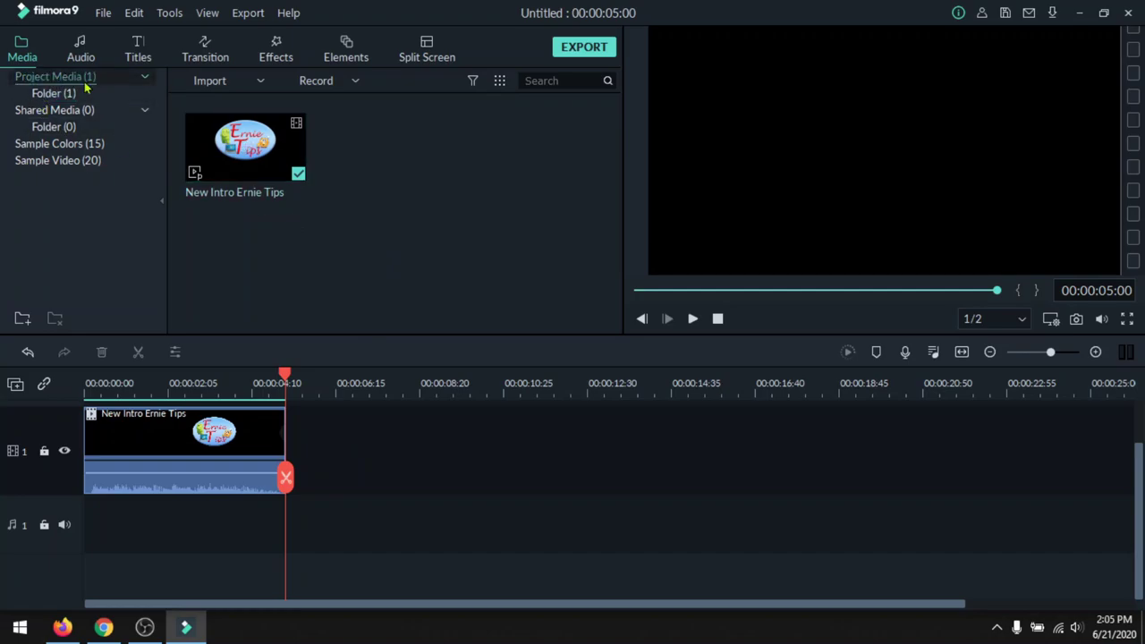
{"action": "left_click", "coordinate": [46, 95]}
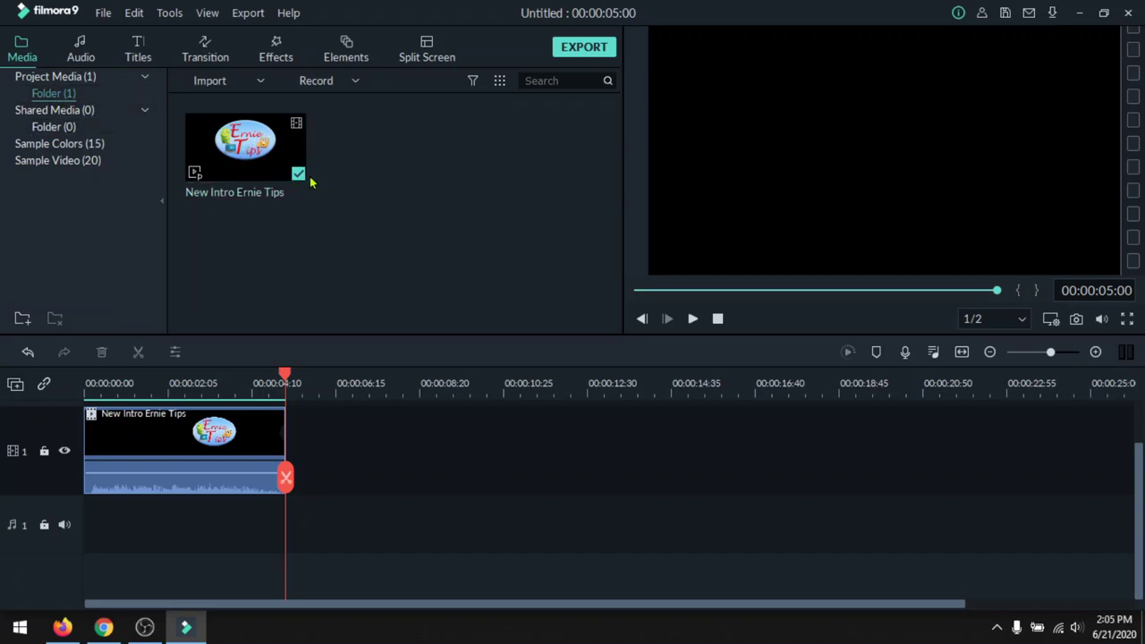
{"action": "left_click", "coordinate": [64, 110]}
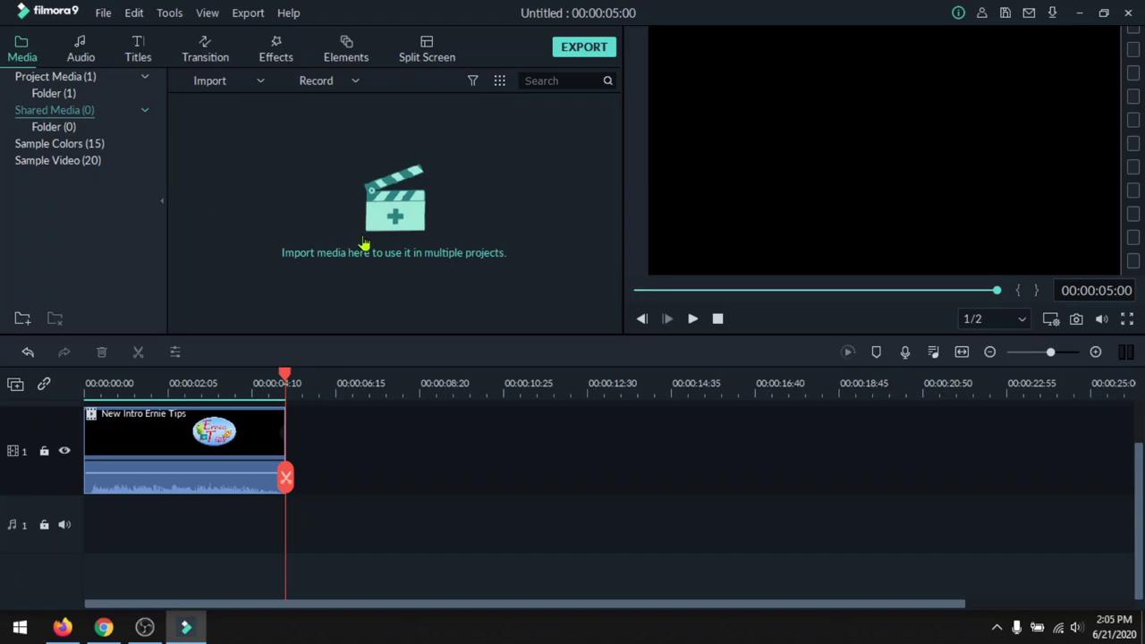
{"action": "left_click", "coordinate": [61, 128]}
{"action": "left_click", "coordinate": [63, 144]}
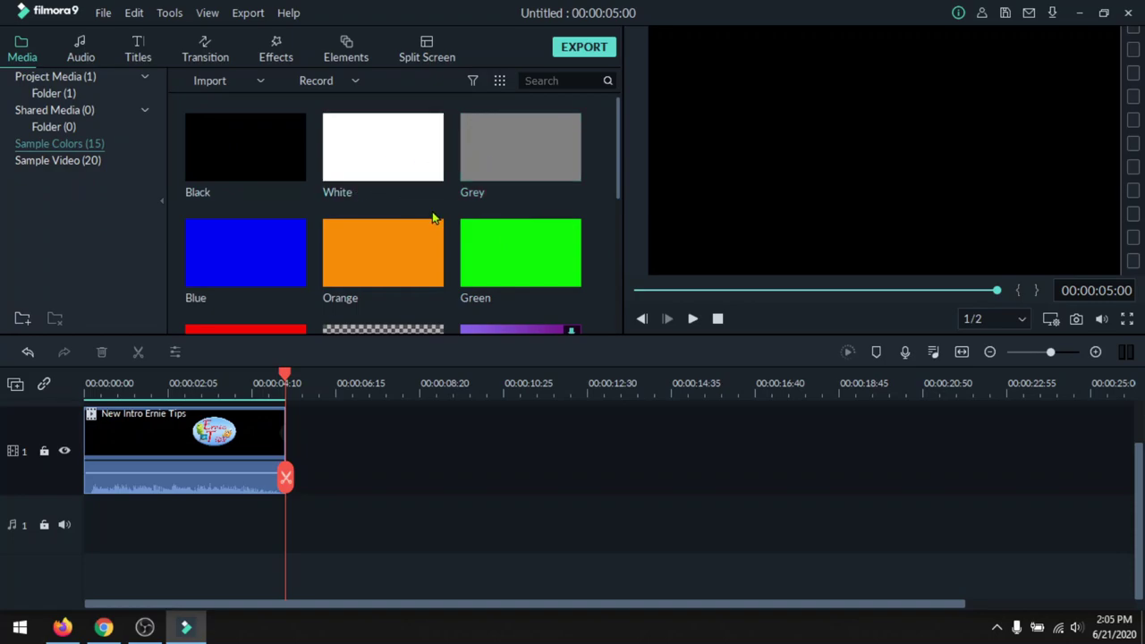
Step: Add the Gradient 3 sample color to the timeline, stacked on video track 2 directly above the intro clip
{"action": "scroll", "coordinate": [482, 228], "scroll_direction": "down", "scroll_amount": 3}
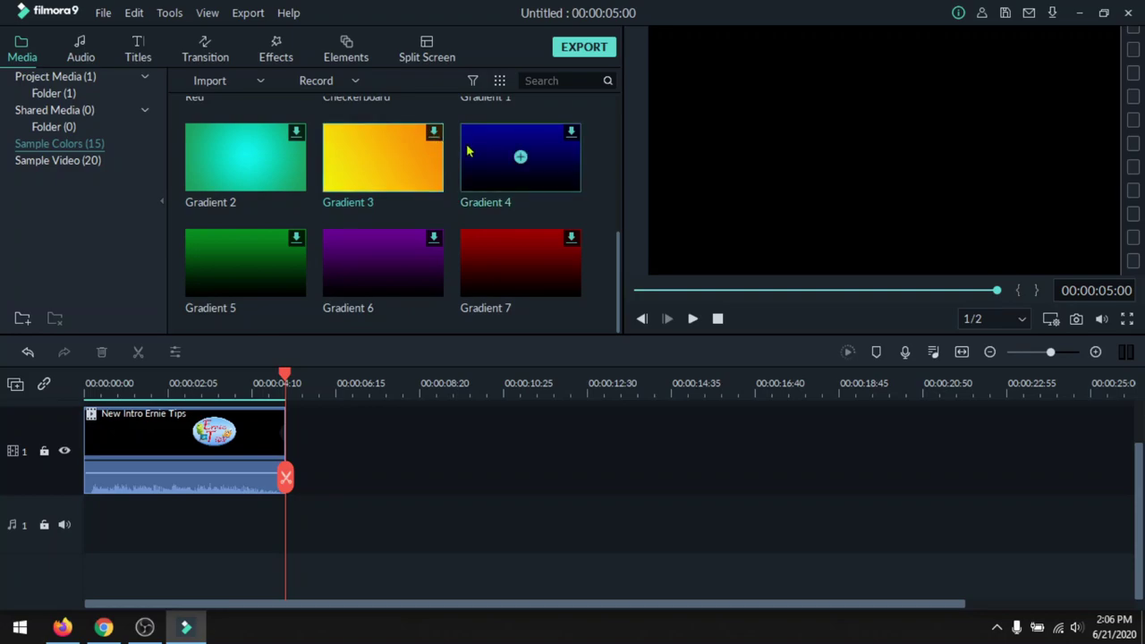
{"action": "double_click", "coordinate": [383, 161]}
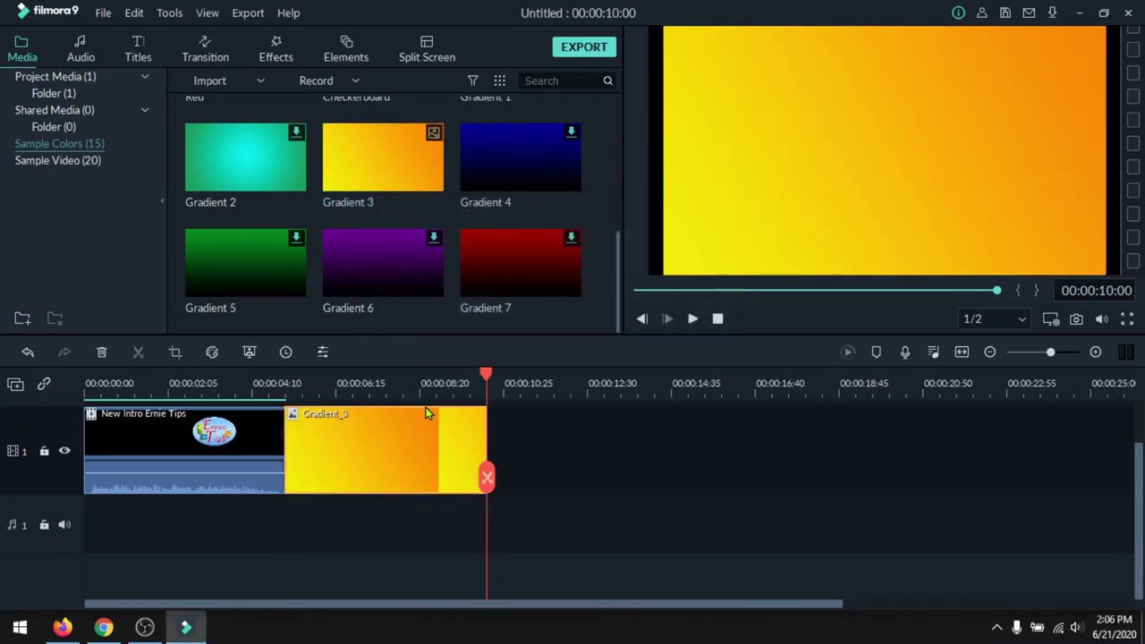
{"action": "left_click_drag", "start_coordinate": [406, 449], "coordinate": [179, 418]}
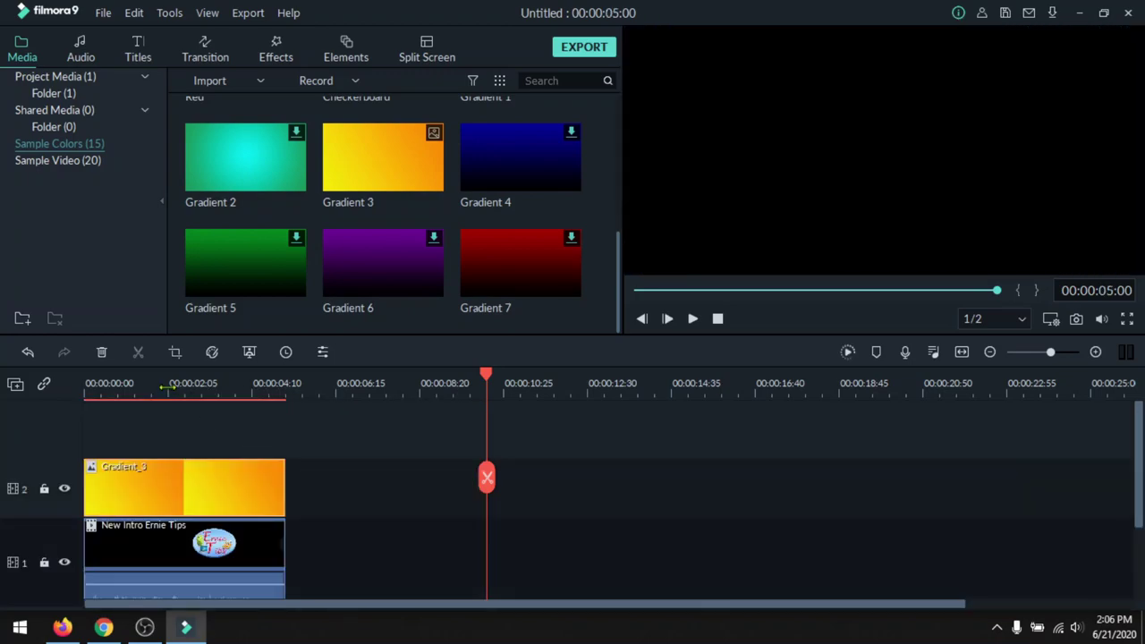
{"action": "left_click", "coordinate": [166, 388]}
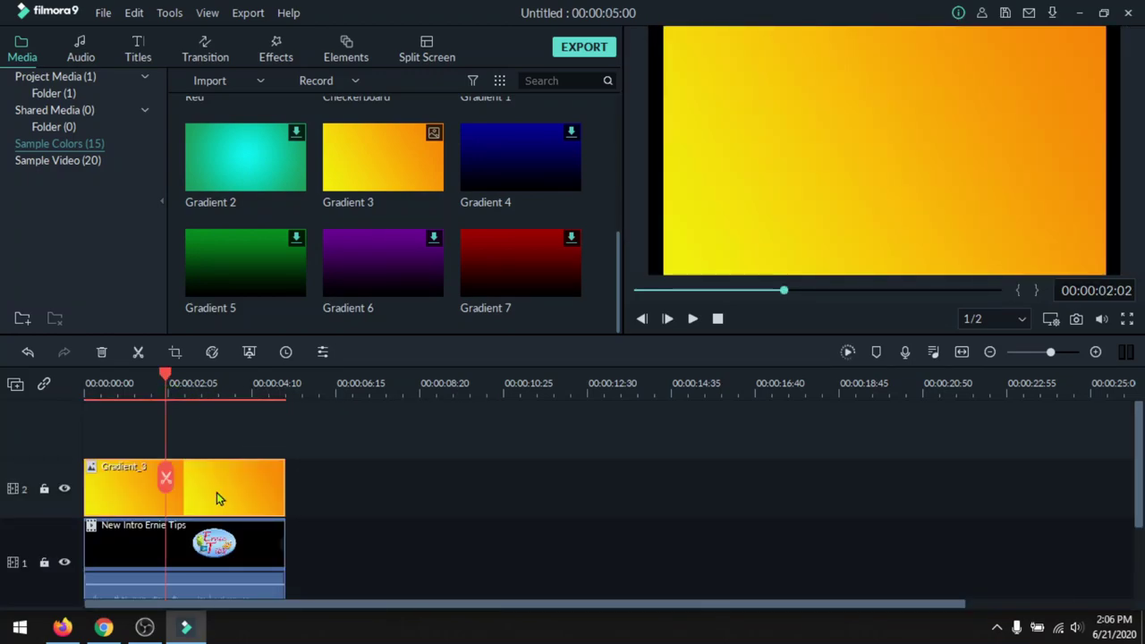
Step: Delete the Gradient 3 clip from the timeline
{"action": "left_click", "coordinate": [102, 353]}
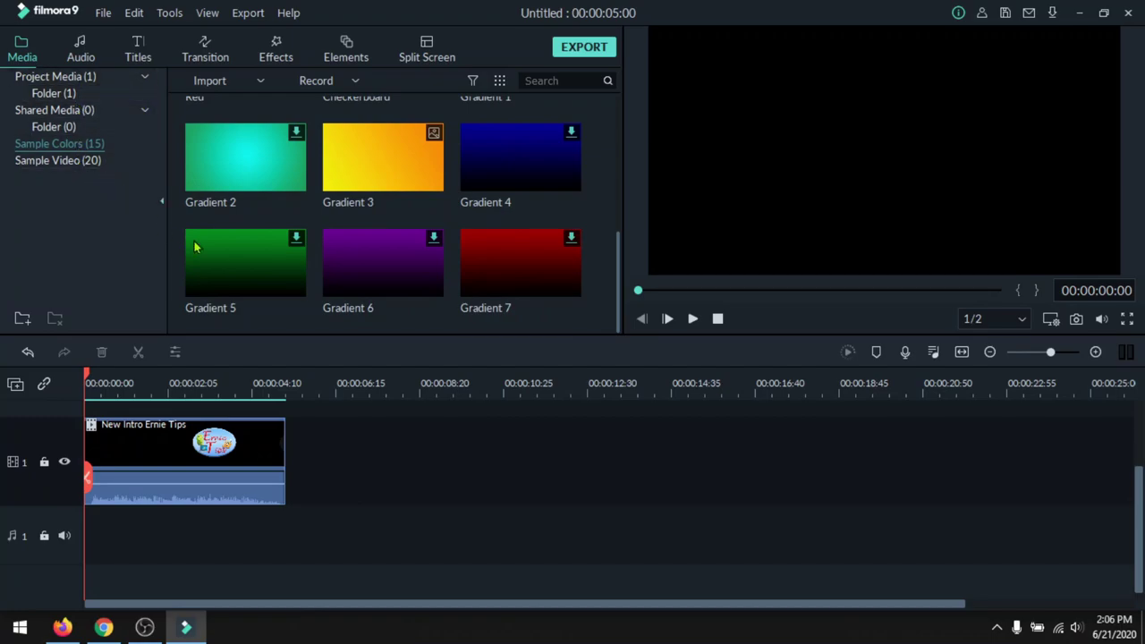
{"action": "scroll", "coordinate": [375, 474], "scroll_direction": "up", "scroll_amount": 1}
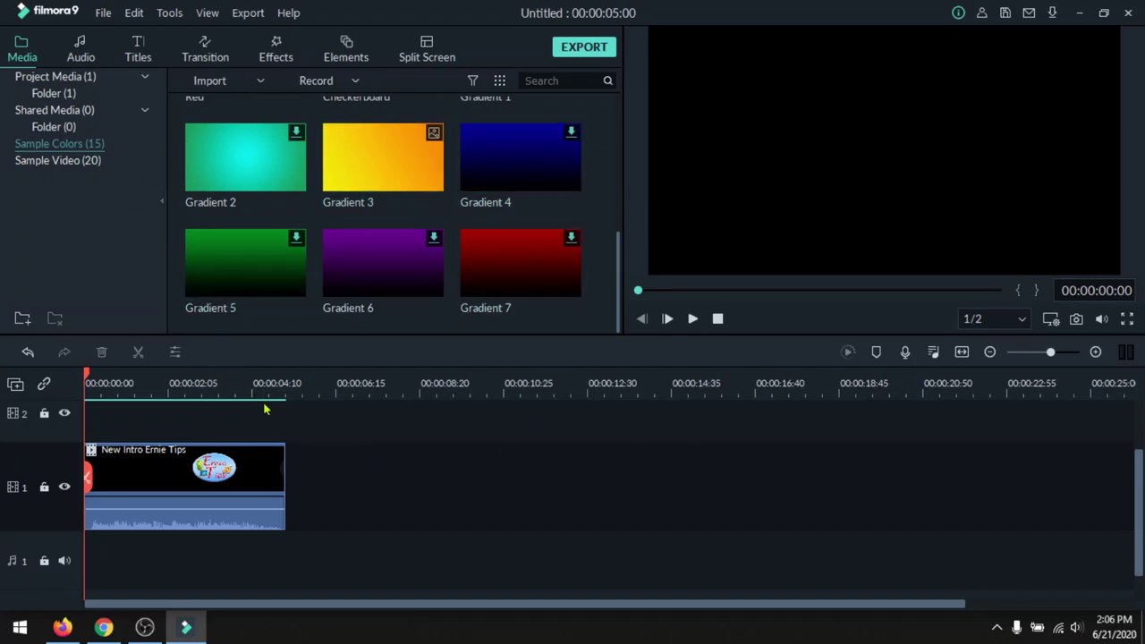
Step: Browse the included audio categories, from Young & Bright and Rock through Sound Effect and My Music
{"action": "left_click", "coordinate": [82, 55]}
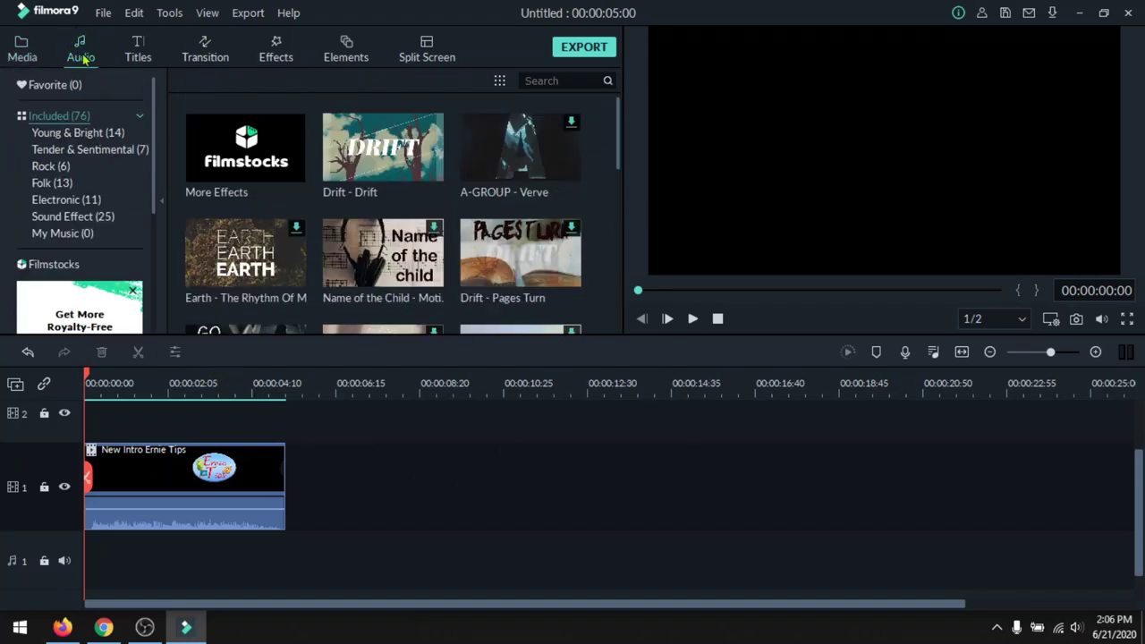
{"action": "left_click", "coordinate": [79, 134]}
{"action": "left_click", "coordinate": [76, 150]}
{"action": "left_click", "coordinate": [53, 167]}
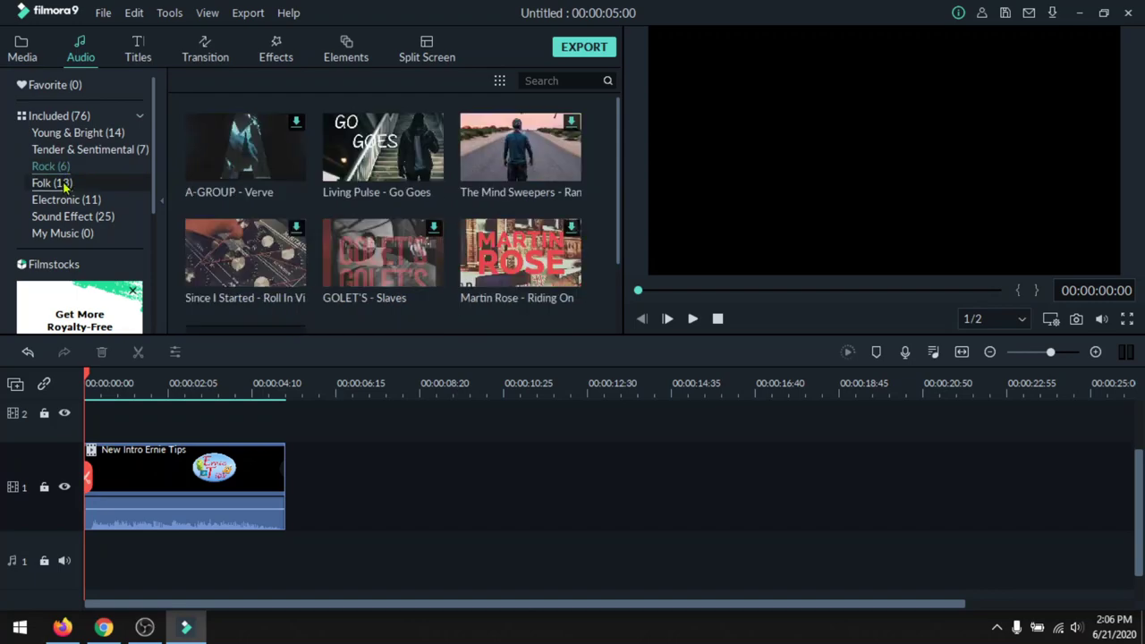
{"action": "left_click", "coordinate": [56, 182]}
{"action": "left_click", "coordinate": [71, 202]}
{"action": "left_click", "coordinate": [72, 217]}
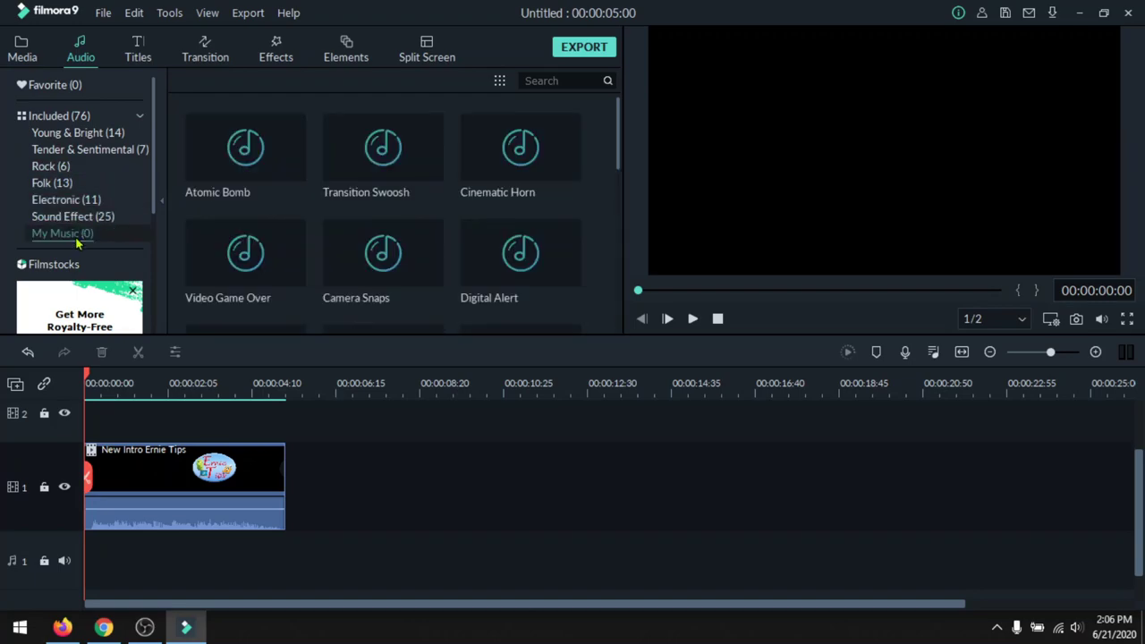
{"action": "left_click", "coordinate": [74, 233]}
Step: Preview the Atomic Bomb and Video Game Over sound effects from the Sound Effect category
{"action": "left_click", "coordinate": [94, 216]}
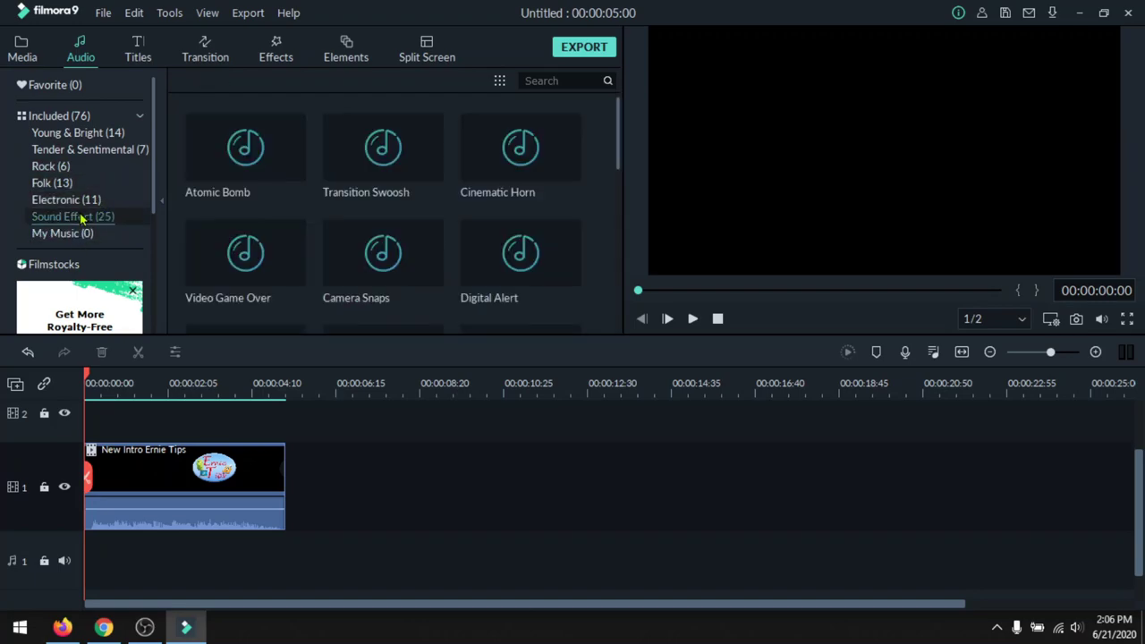
{"action": "double_click", "coordinate": [265, 161]}
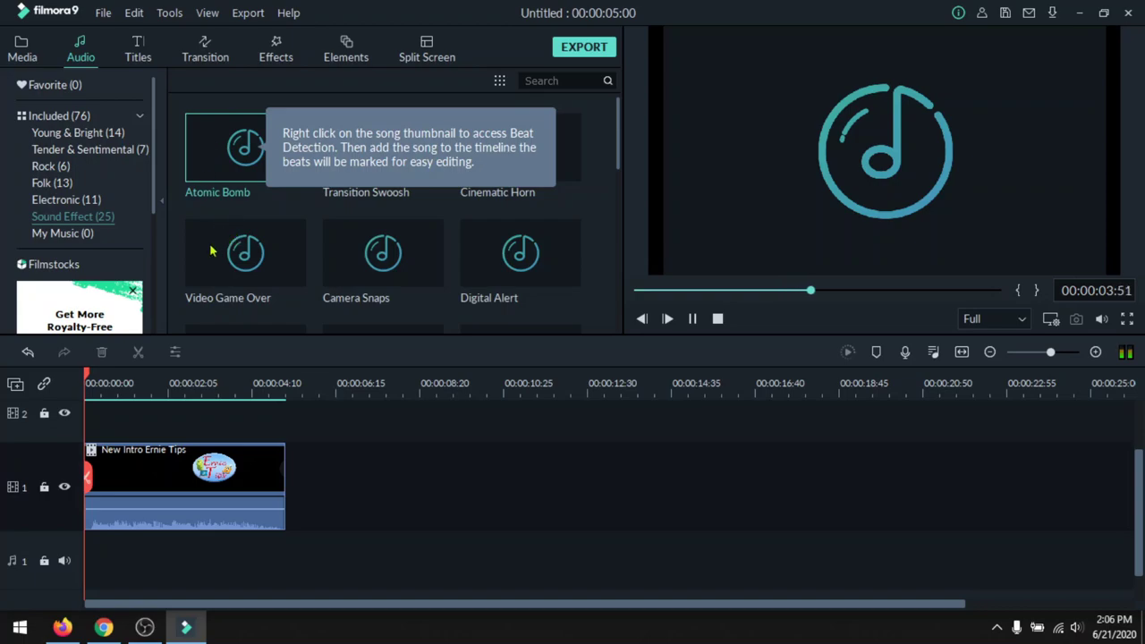
{"action": "double_click", "coordinate": [281, 253]}
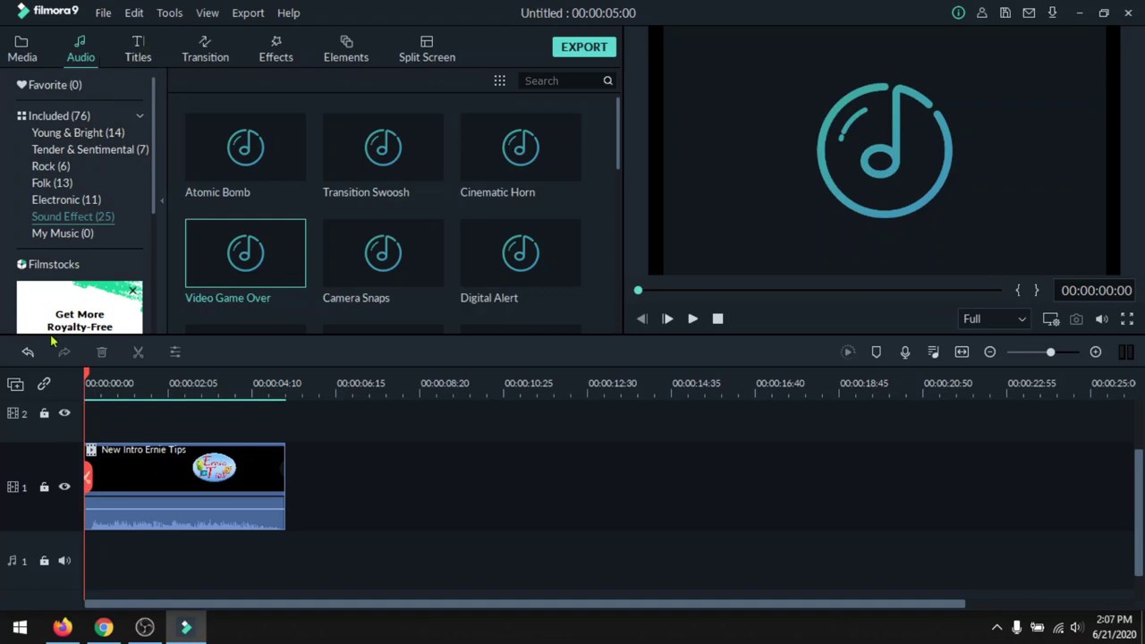
Step: Add the Atomic Bomb sound effect at the start of audio track 1 and play it together with the intro clip
{"action": "left_click_drag", "start_coordinate": [281, 161], "coordinate": [64, 565]}
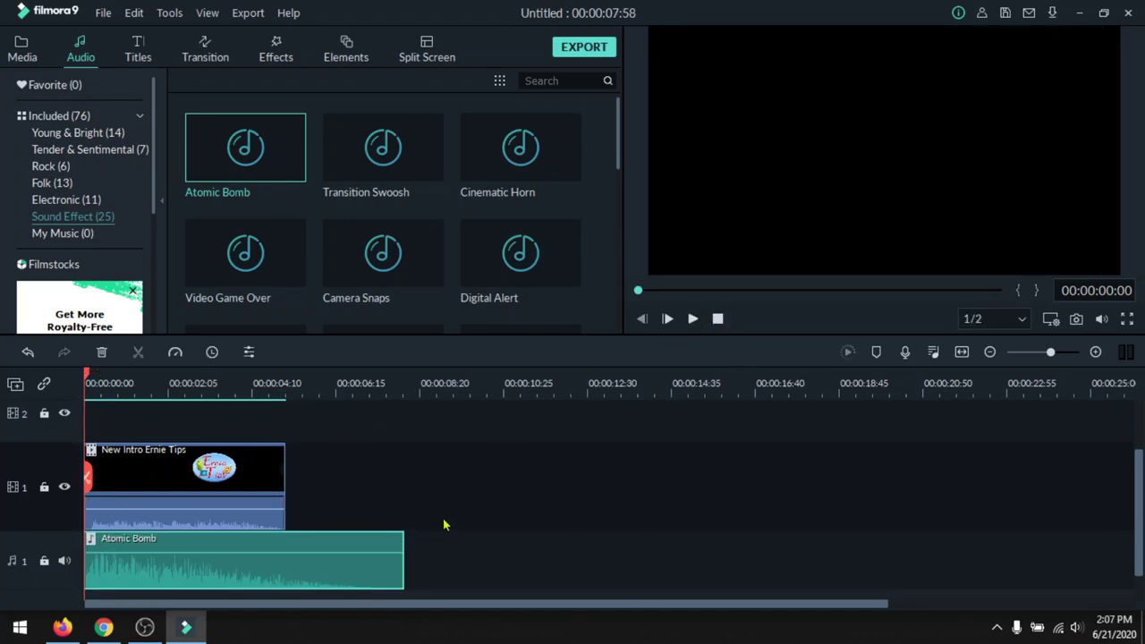
{"action": "left_click", "coordinate": [690, 318]}
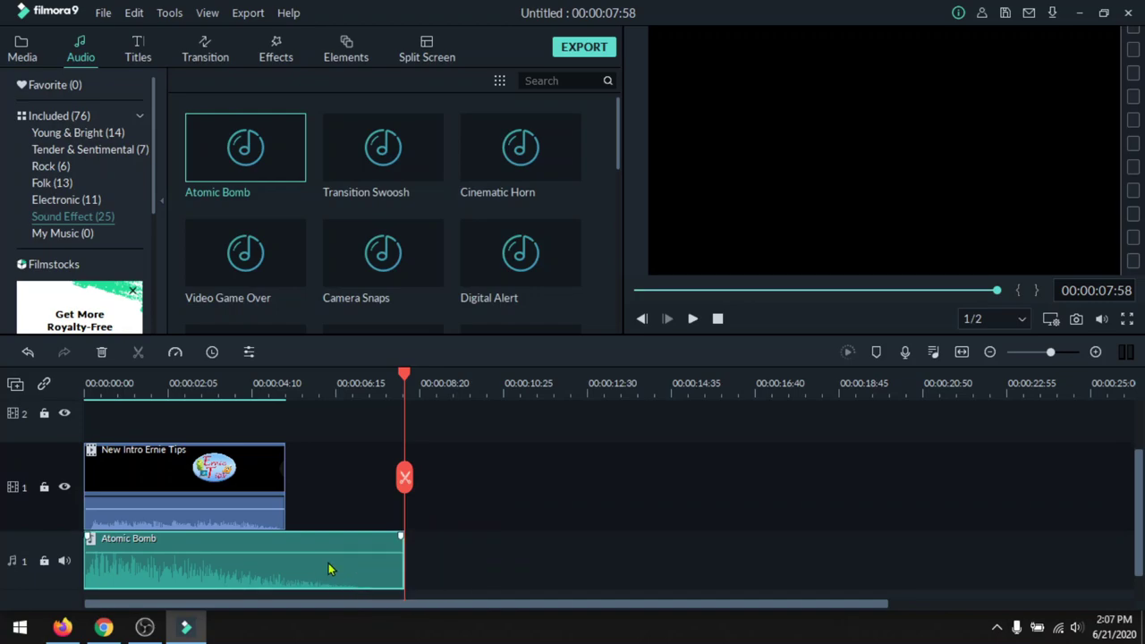
Step: Split the Atomic Bomb audio at the intro clip's end, 00:00:05:00, and delete the excess part after it
{"action": "left_click_drag", "start_coordinate": [405, 375], "coordinate": [286, 387]}
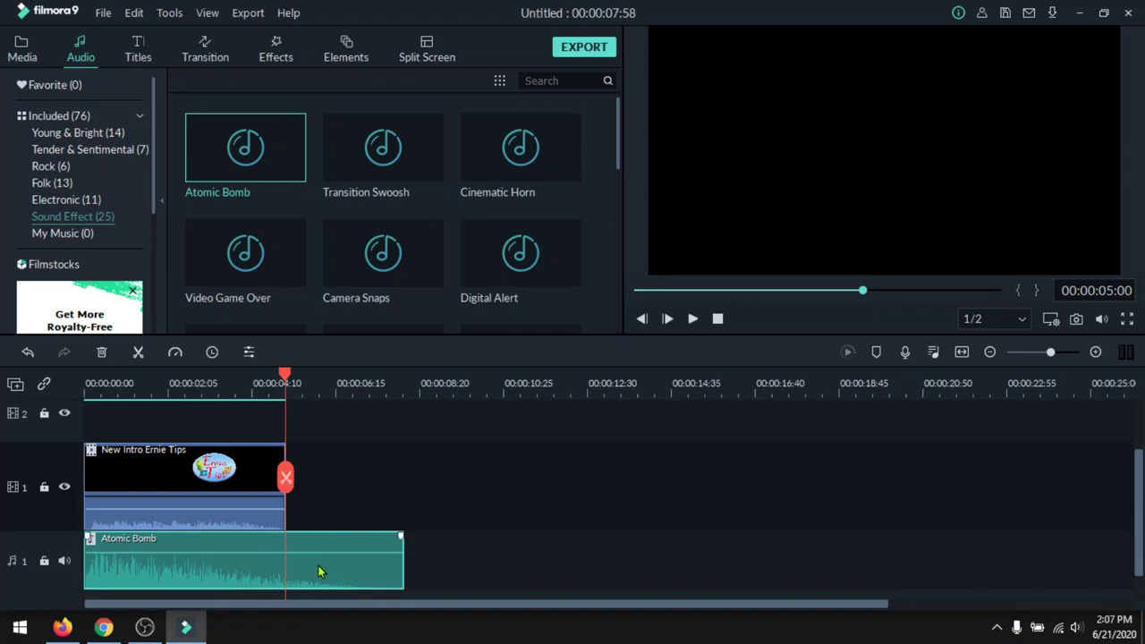
{"action": "left_click", "coordinate": [285, 478]}
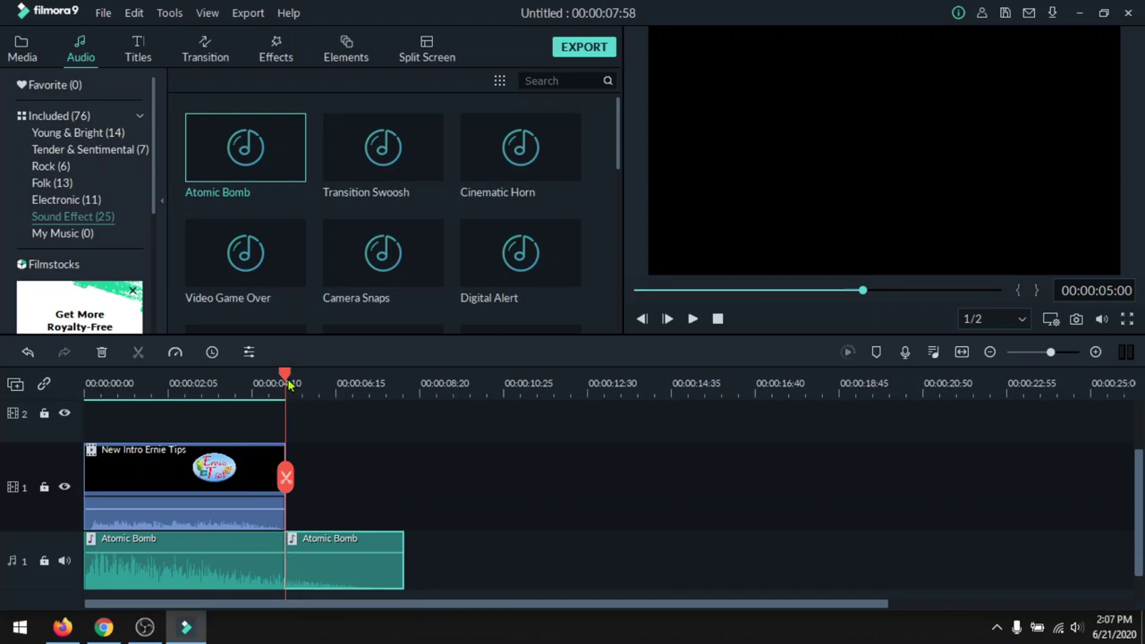
{"action": "left_click_drag", "start_coordinate": [286, 380], "coordinate": [527, 380]}
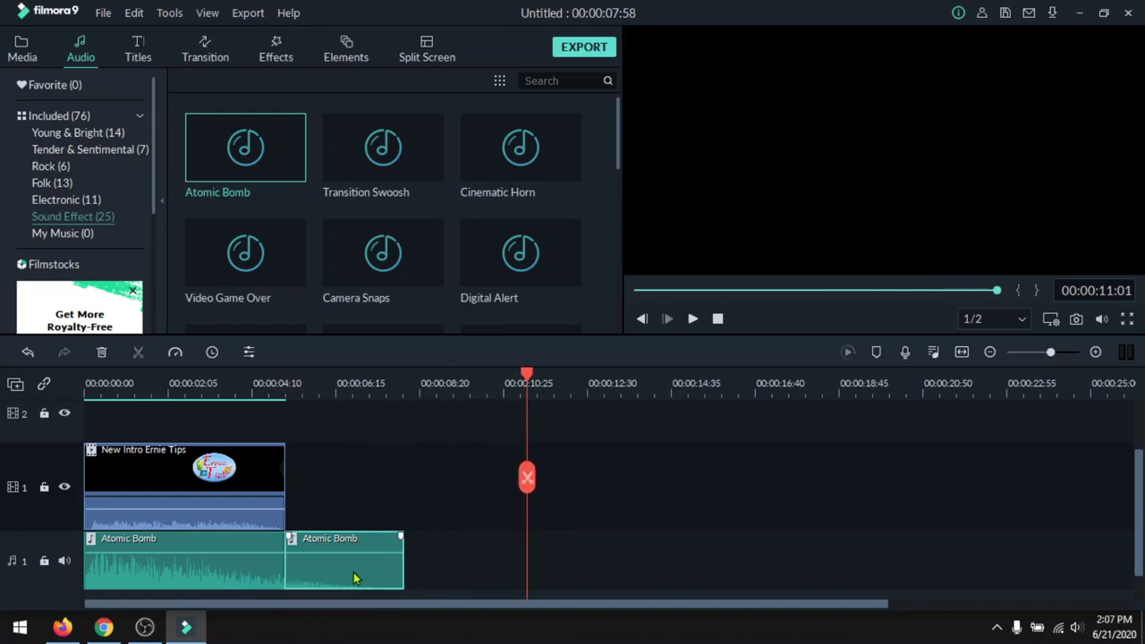
{"action": "left_click", "coordinate": [102, 353]}
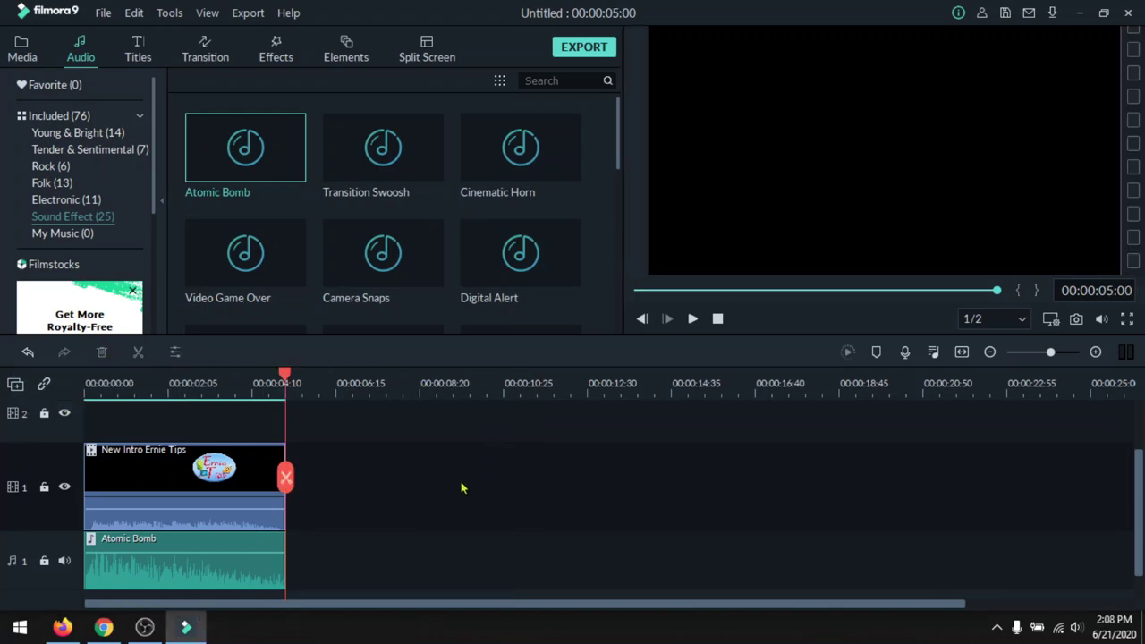
Step: Browse the included titles and add Title 2 at the start of video track 2, above the intro clip
{"action": "left_click", "coordinate": [139, 53]}
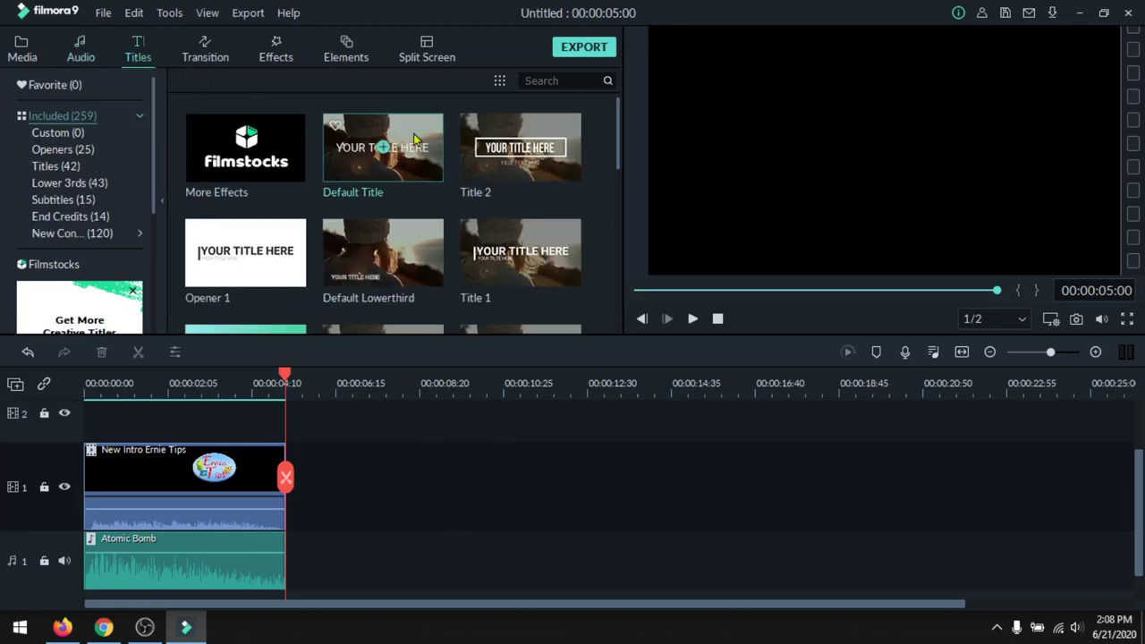
{"action": "scroll", "coordinate": [417, 460], "scroll_direction": "up", "scroll_amount": 2}
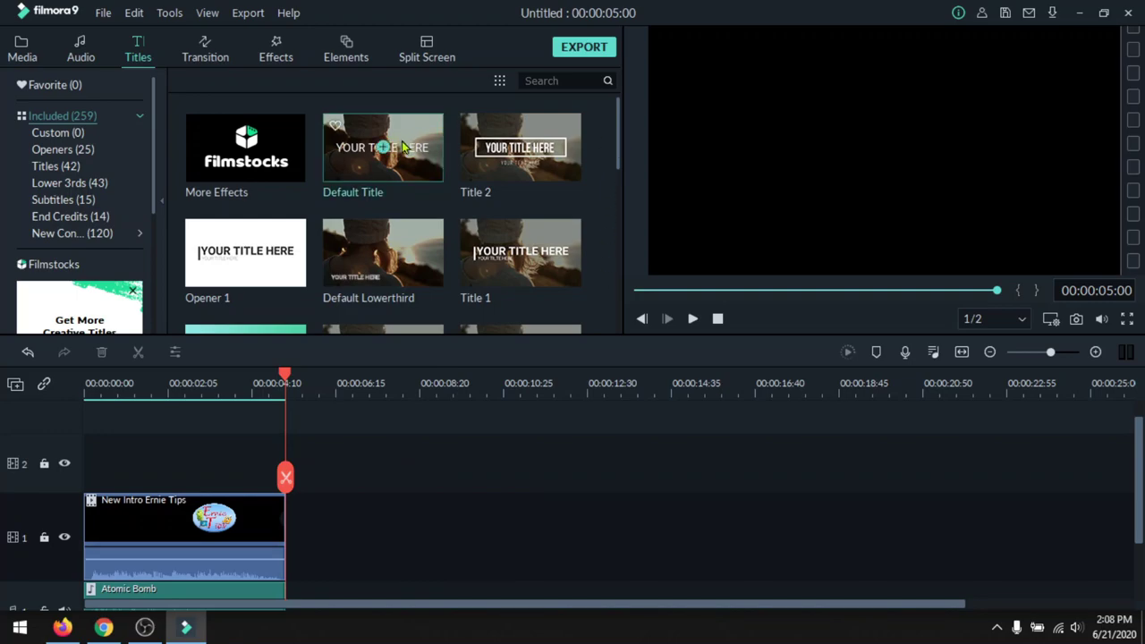
{"action": "scroll", "coordinate": [414, 238], "scroll_direction": "down", "scroll_amount": 10}
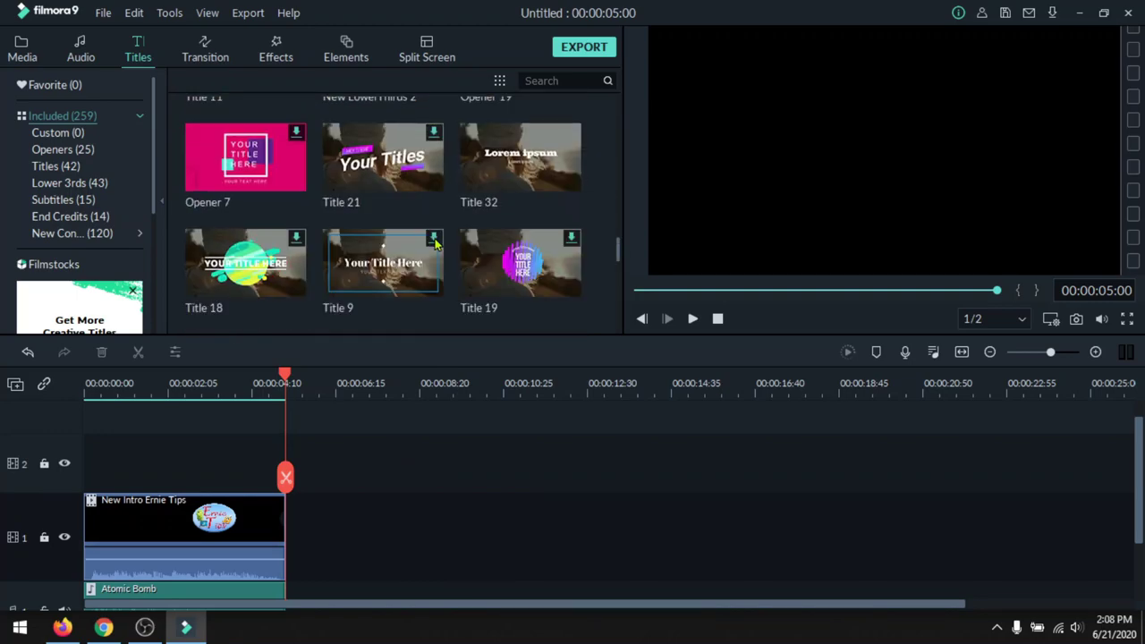
{"action": "scroll", "coordinate": [435, 244], "scroll_direction": "up", "scroll_amount": 3}
{"action": "scroll", "coordinate": [435, 243], "scroll_direction": "up", "scroll_amount": 6}
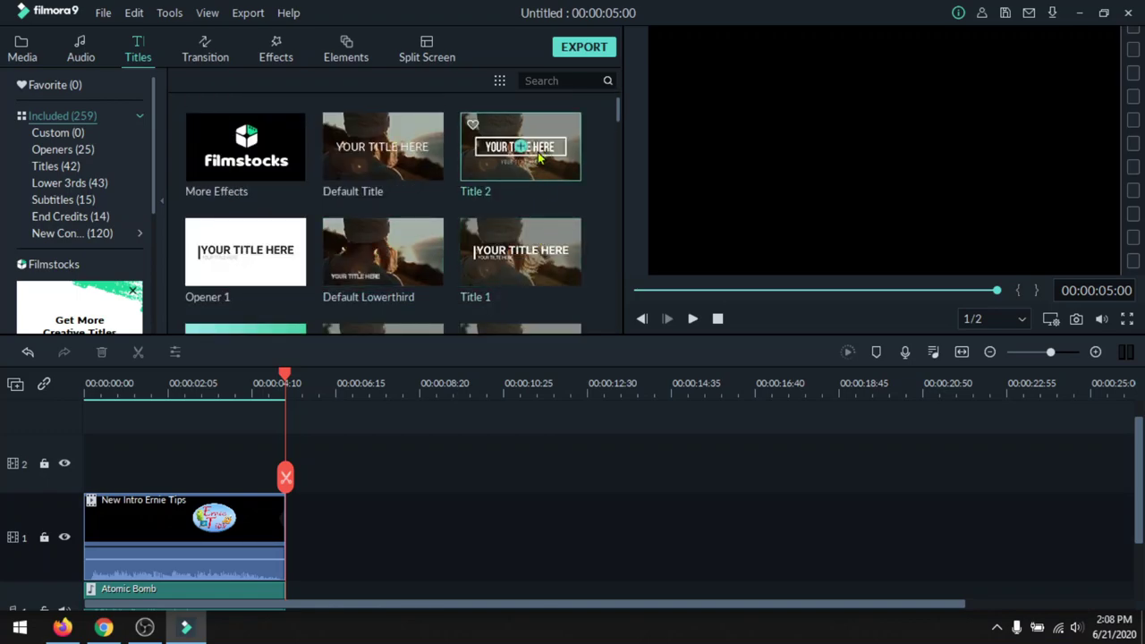
{"action": "left_click_drag", "start_coordinate": [540, 157], "coordinate": [79, 480]}
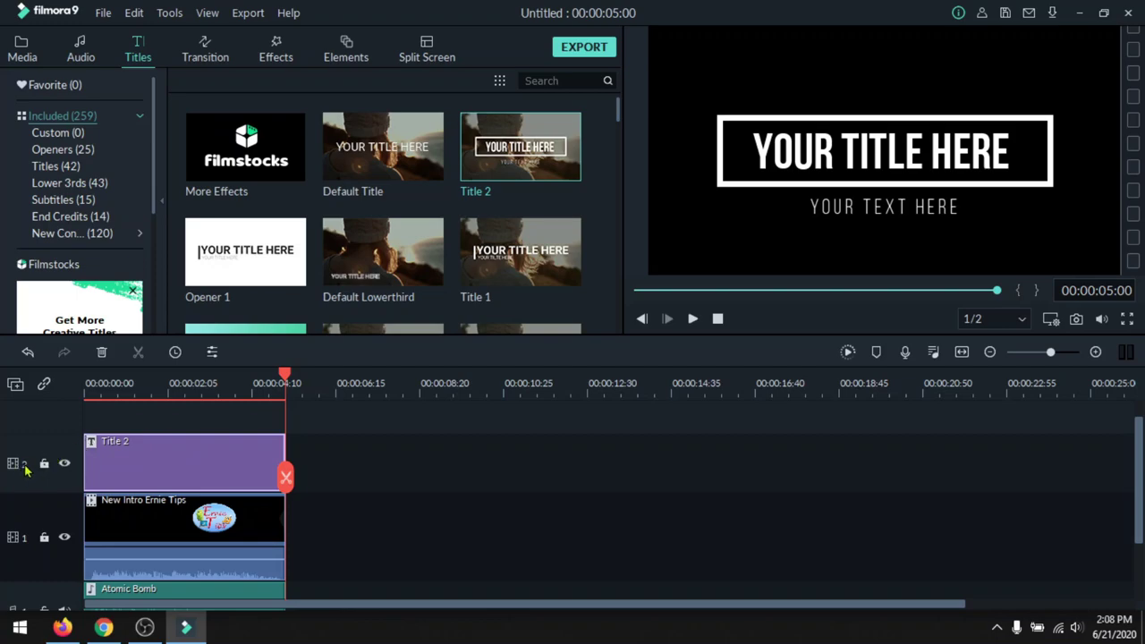
Step: Try adding a second Title 2 on a new video track above the first one, and undo it
{"action": "scroll", "coordinate": [217, 466], "scroll_direction": "up", "scroll_amount": 1}
{"action": "left_click_drag", "start_coordinate": [525, 195], "coordinate": [89, 444]}
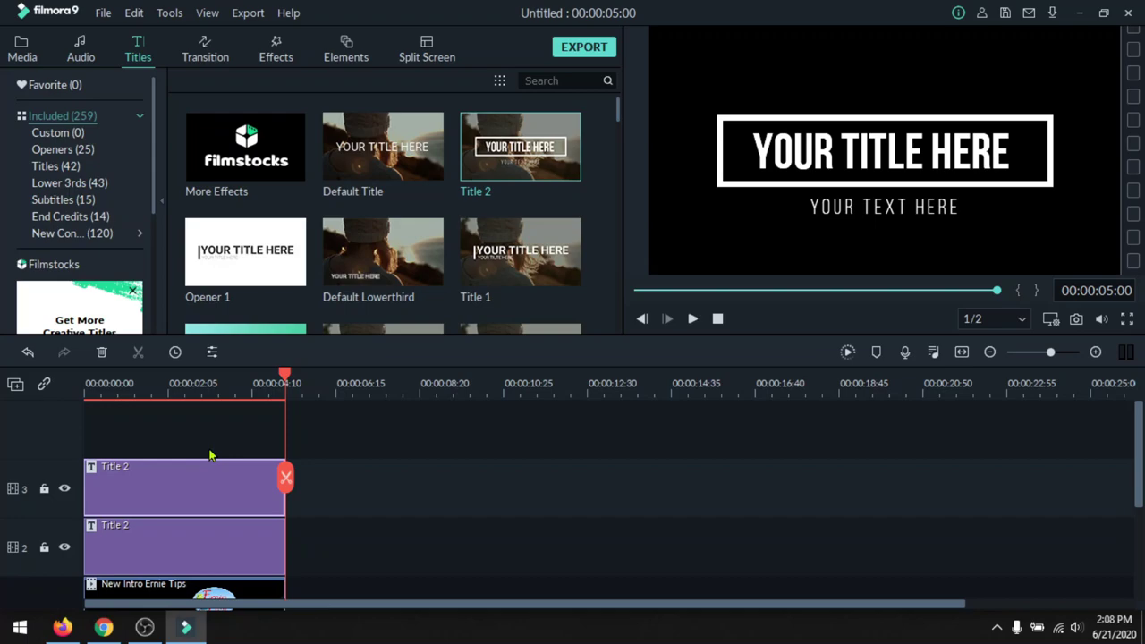
{"action": "key", "text": "ctrl+z"}
{"action": "scroll", "coordinate": [393, 467], "scroll_direction": "down", "scroll_amount": 2}
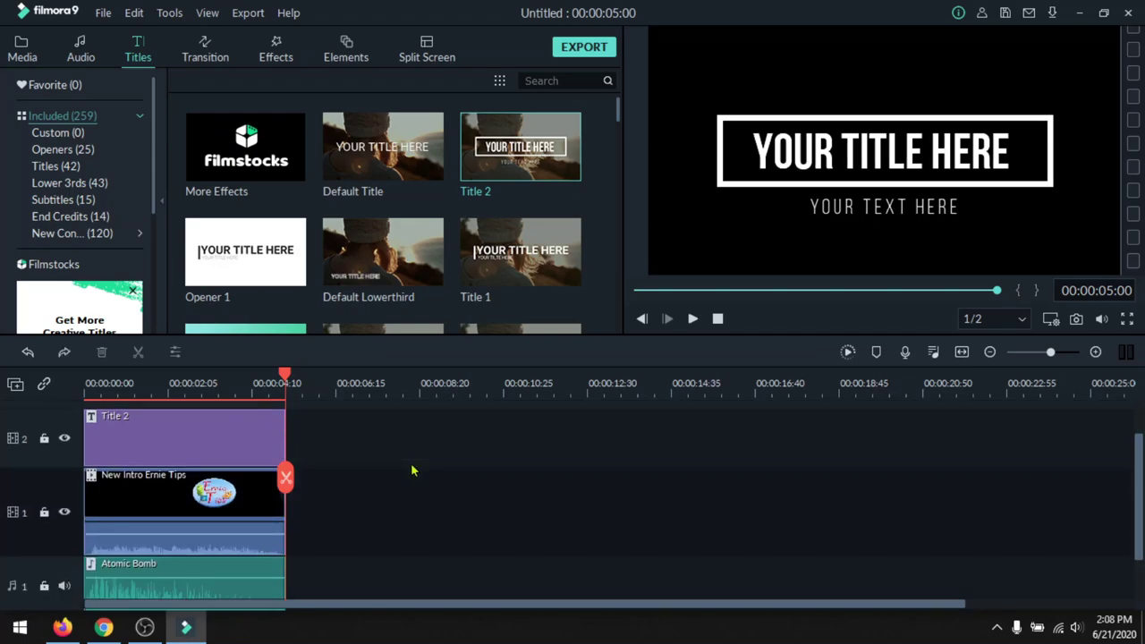
Step: Replace the main text of the Title 2 clip, "YOUR TITLE HERE", with "Sample" and apply the change
{"action": "left_click", "coordinate": [188, 447]}
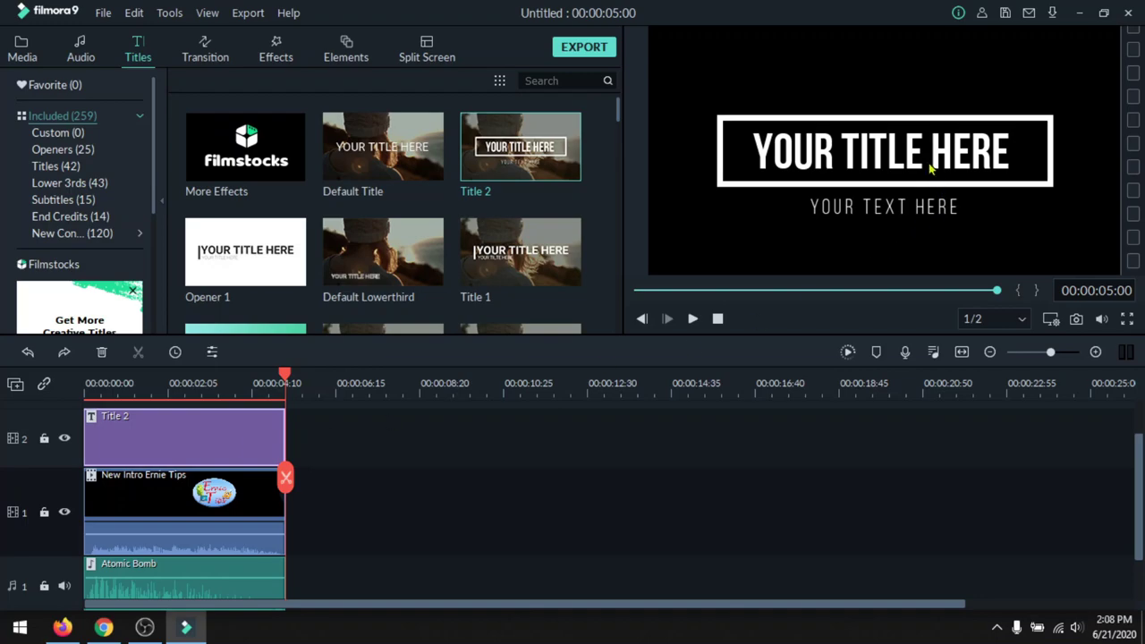
{"action": "left_click", "coordinate": [874, 136]}
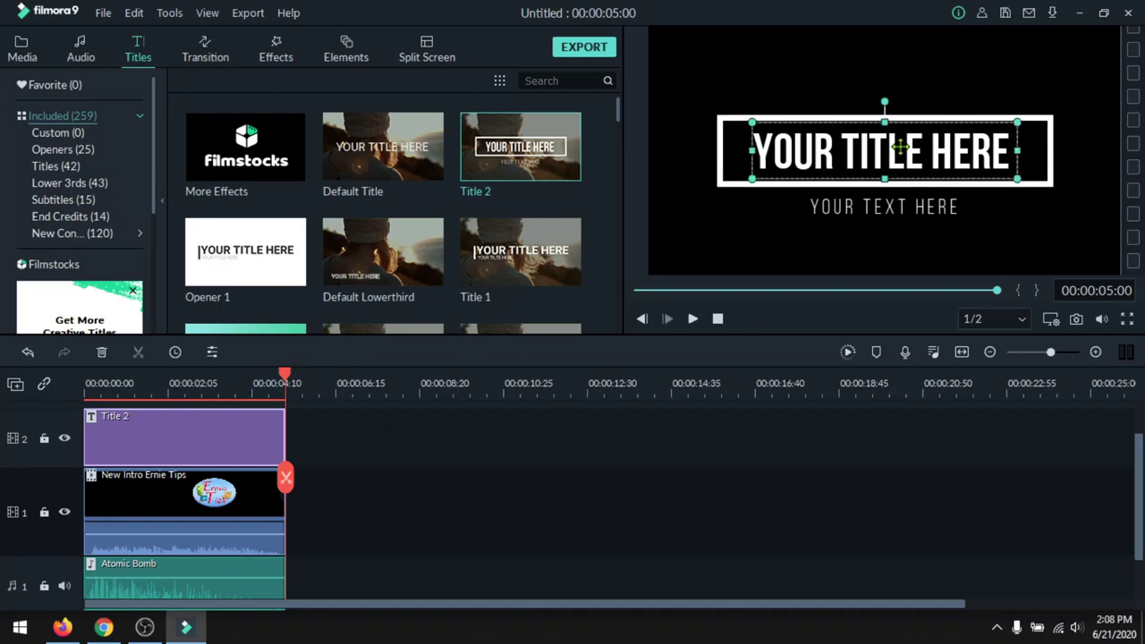
{"action": "double_click", "coordinate": [903, 154]}
{"action": "key", "text": "ctrl+a"}
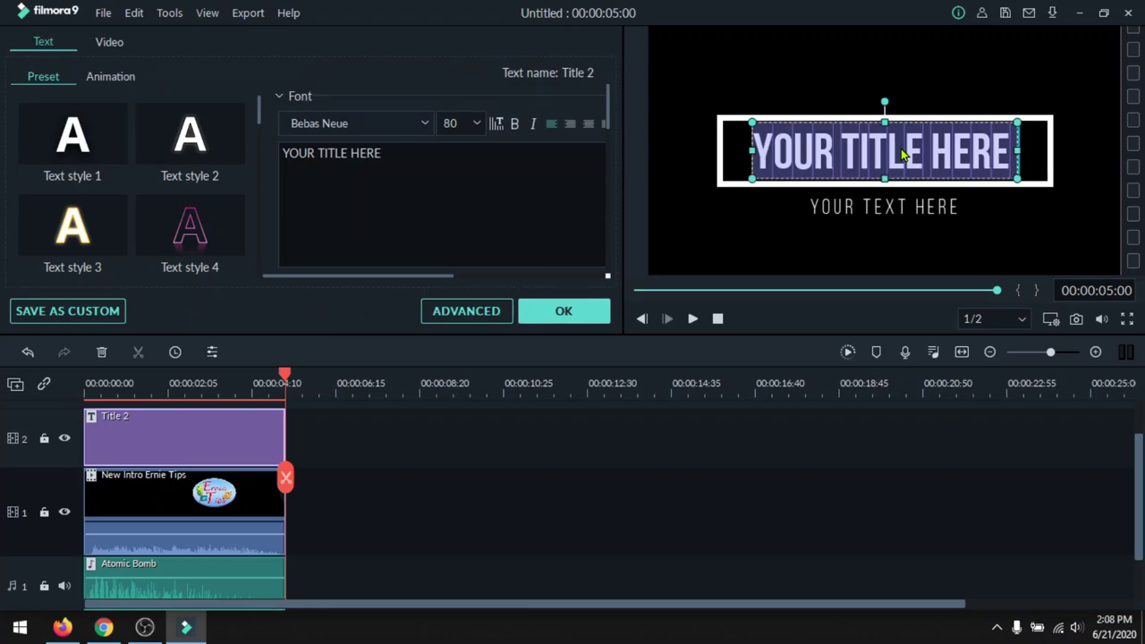
{"action": "key", "text": "BackSpace"}
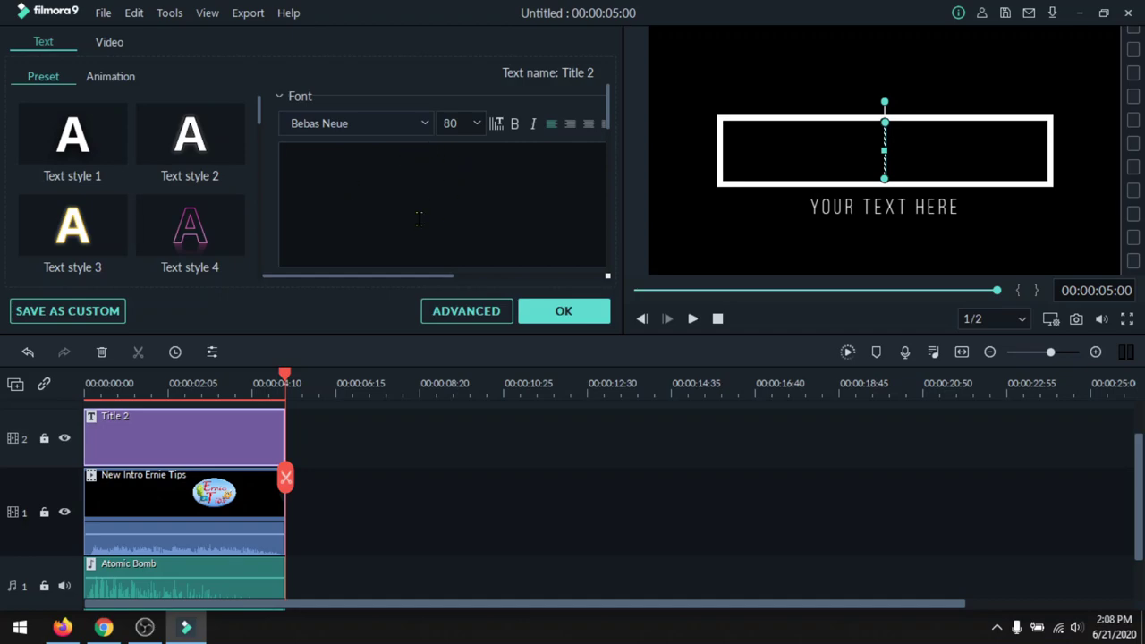
{"action": "type", "text": "Sample"}
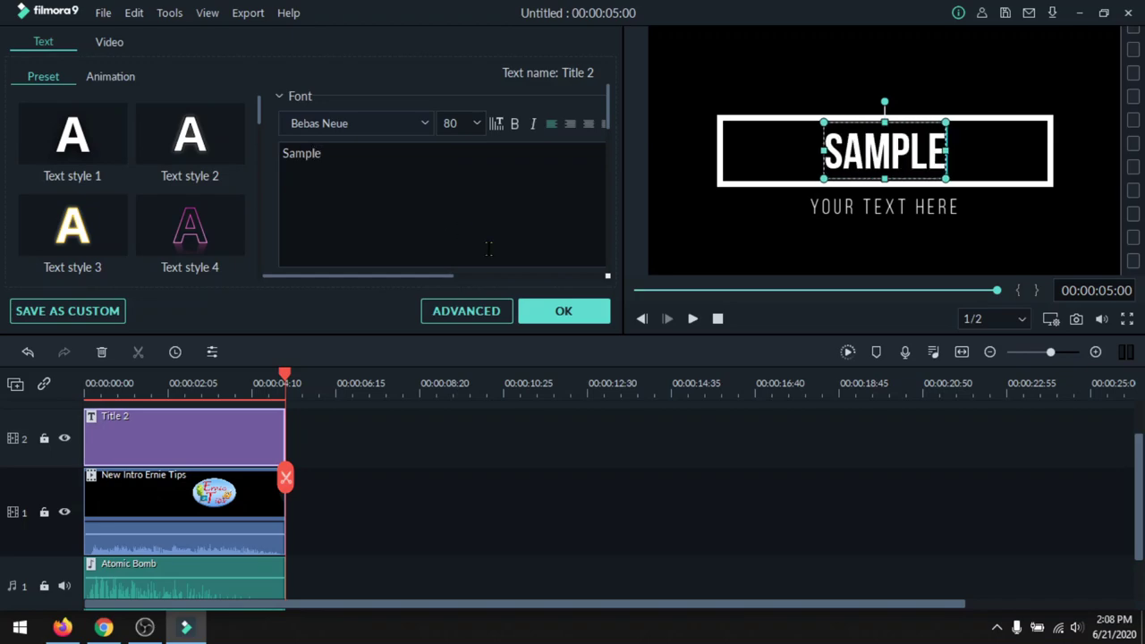
{"action": "left_click", "coordinate": [561, 311]}
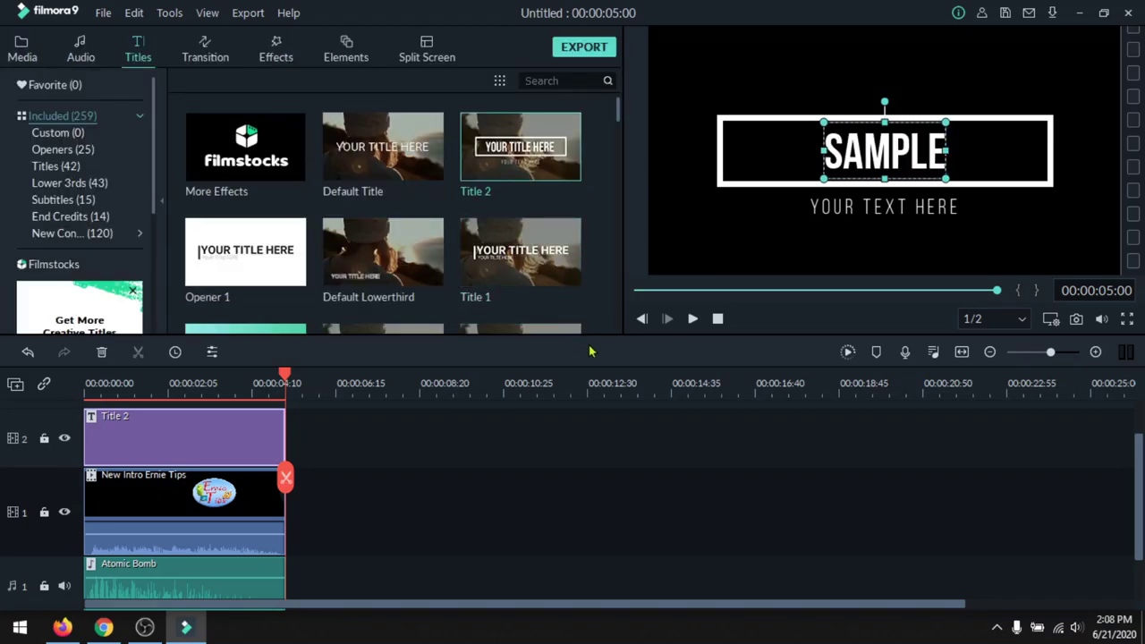
Step: Play the title over the intro clip from 00:00:02:15 to check how it looks
{"action": "left_click", "coordinate": [723, 242]}
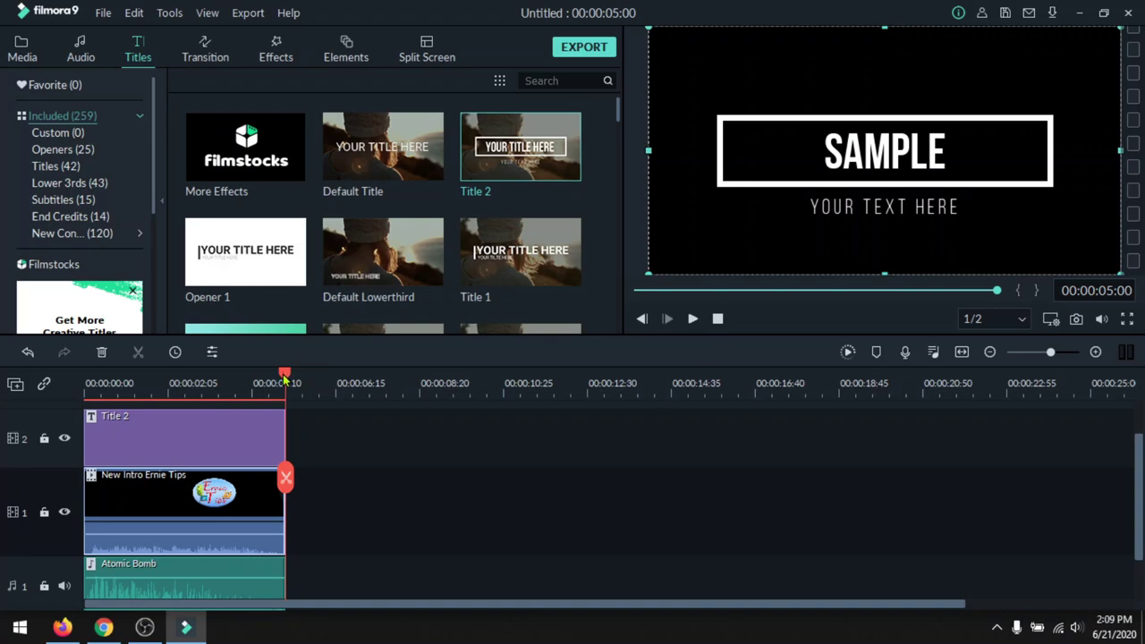
{"action": "left_click_drag", "start_coordinate": [284, 379], "coordinate": [174, 377]}
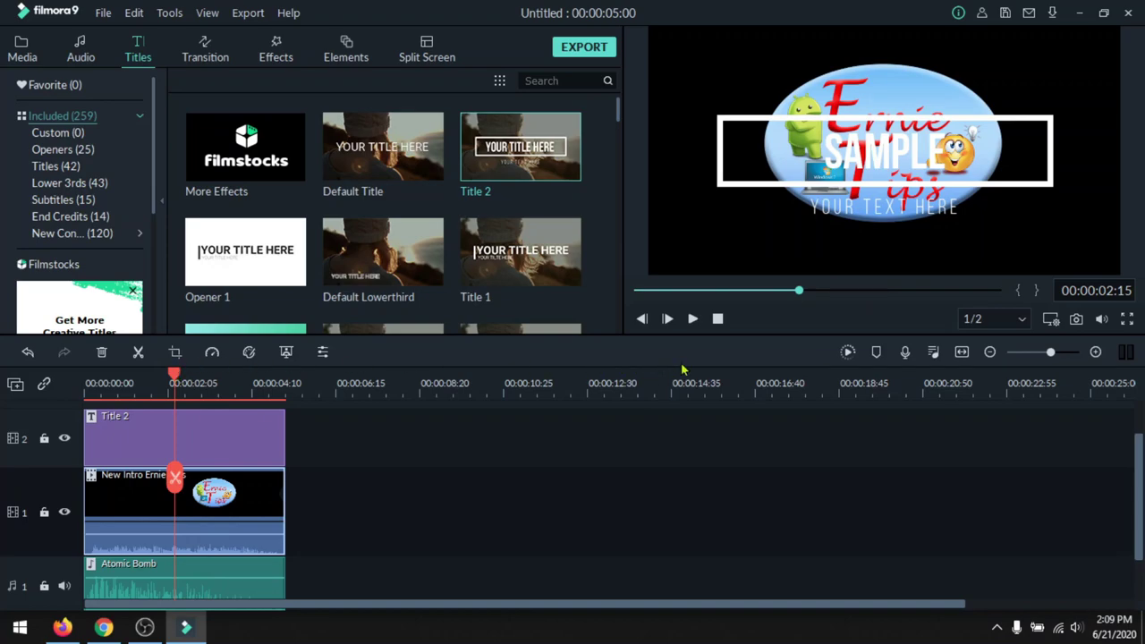
{"action": "left_click", "coordinate": [692, 318]}
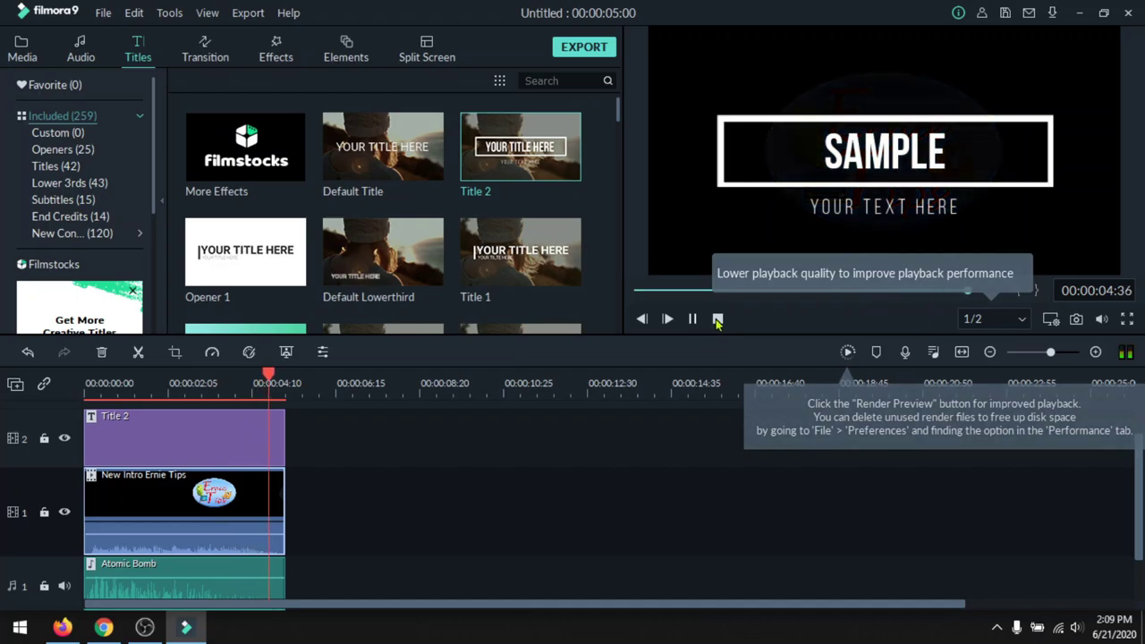
{"action": "left_click", "coordinate": [692, 319]}
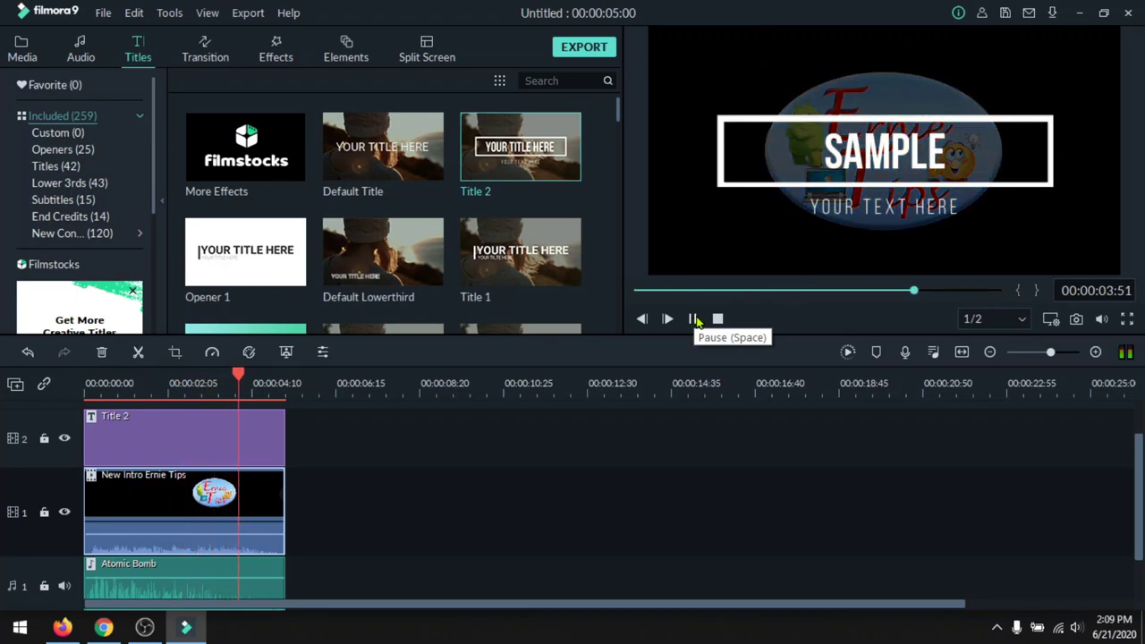
Step: Try flattening the title's rectangular frame and shrinking it toward the lower-left of the picture, undoing each attempt
{"action": "left_click", "coordinate": [955, 153]}
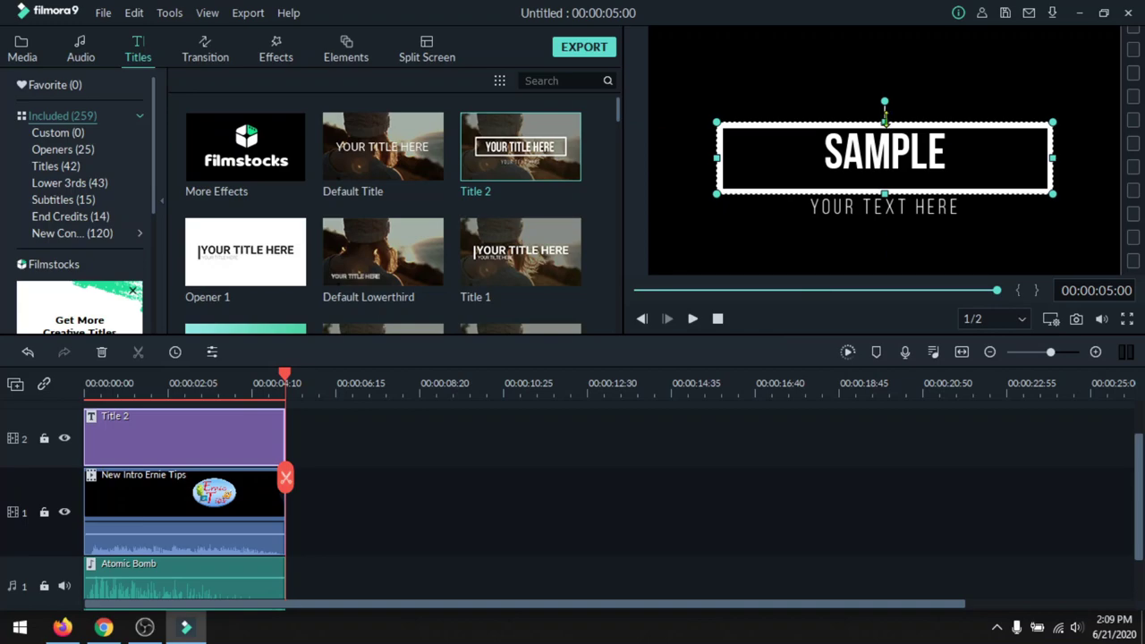
{"action": "left_click_drag", "start_coordinate": [885, 117], "coordinate": [891, 176]}
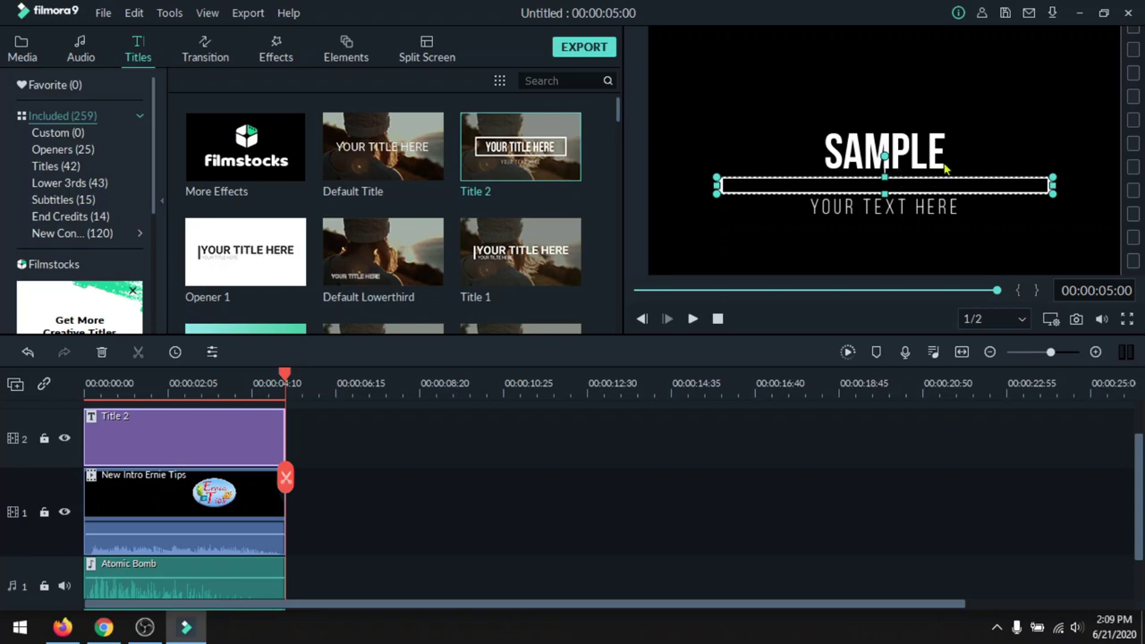
{"action": "key", "text": "ctrl+z"}
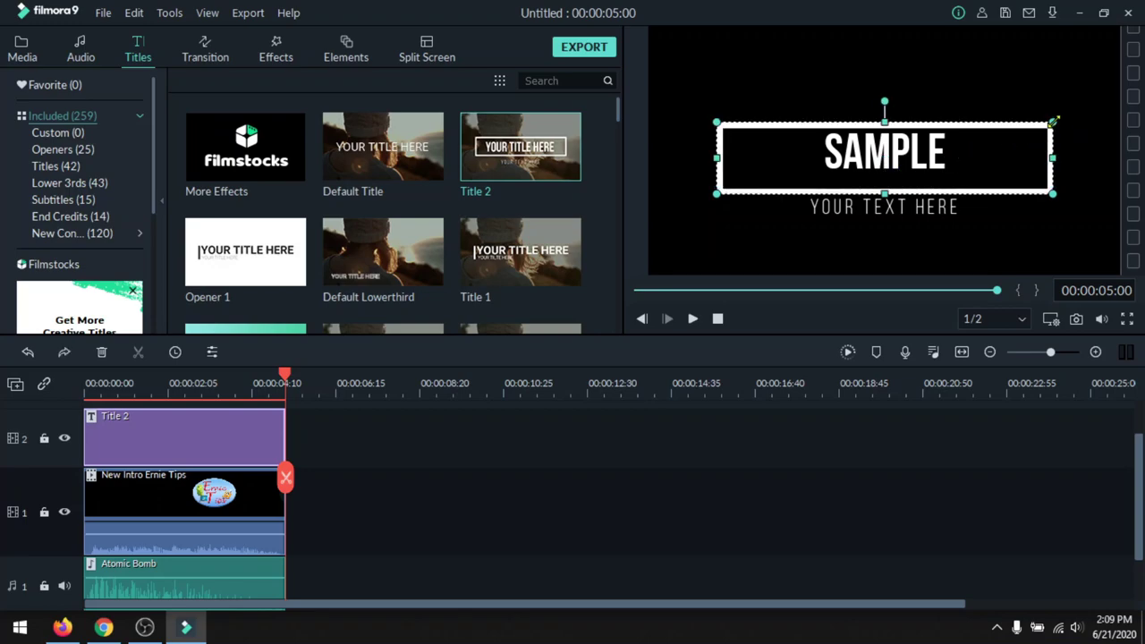
{"action": "left_click_drag", "start_coordinate": [1052, 119], "coordinate": [760, 214]}
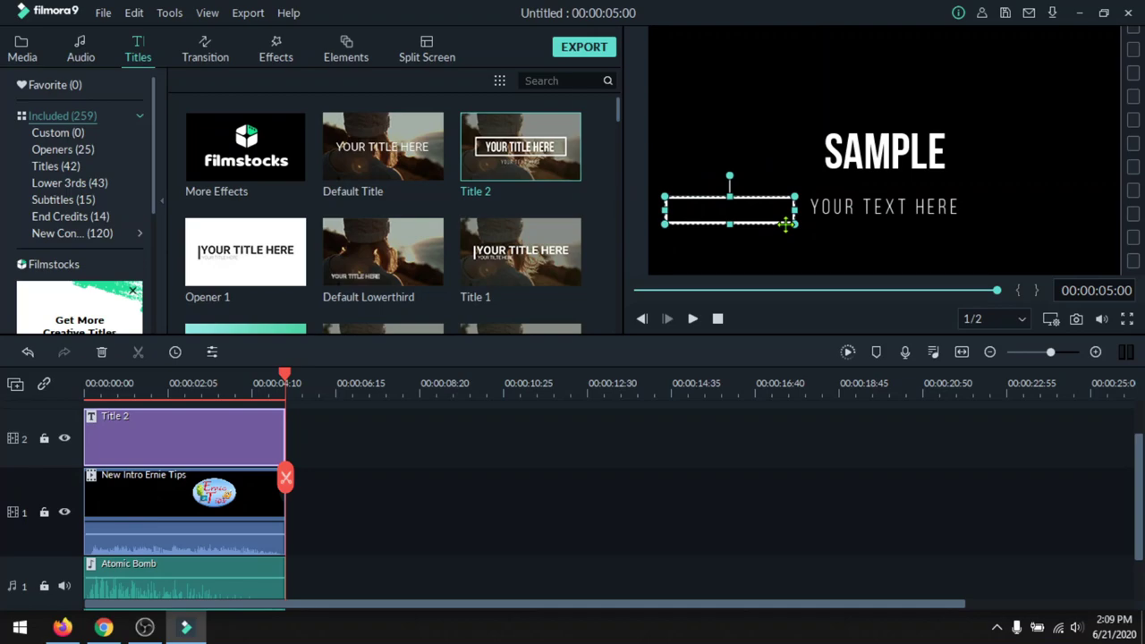
{"action": "key", "text": "ctrl+z"}
{"action": "key", "text": "ctrl+z"}
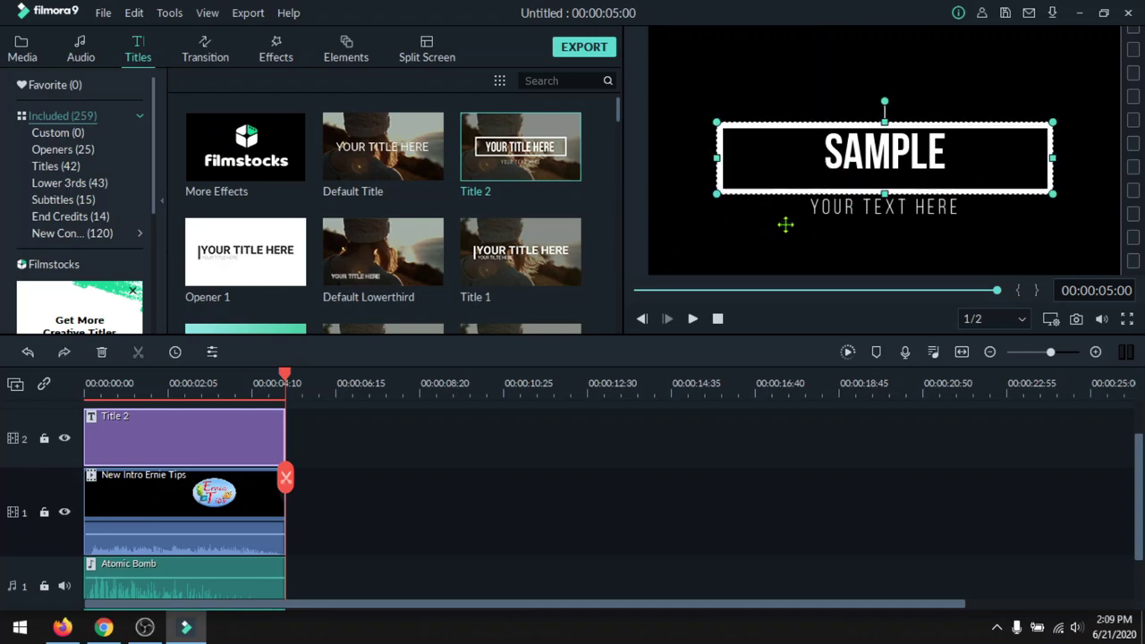
Step: Shrink the SAMPLE text and its rectangular frame and place them together in the lower-left corner of the picture
{"action": "left_click", "coordinate": [918, 152]}
{"action": "left_click_drag", "start_coordinate": [918, 152], "coordinate": [784, 232]}
{"action": "left_click", "coordinate": [855, 158]}
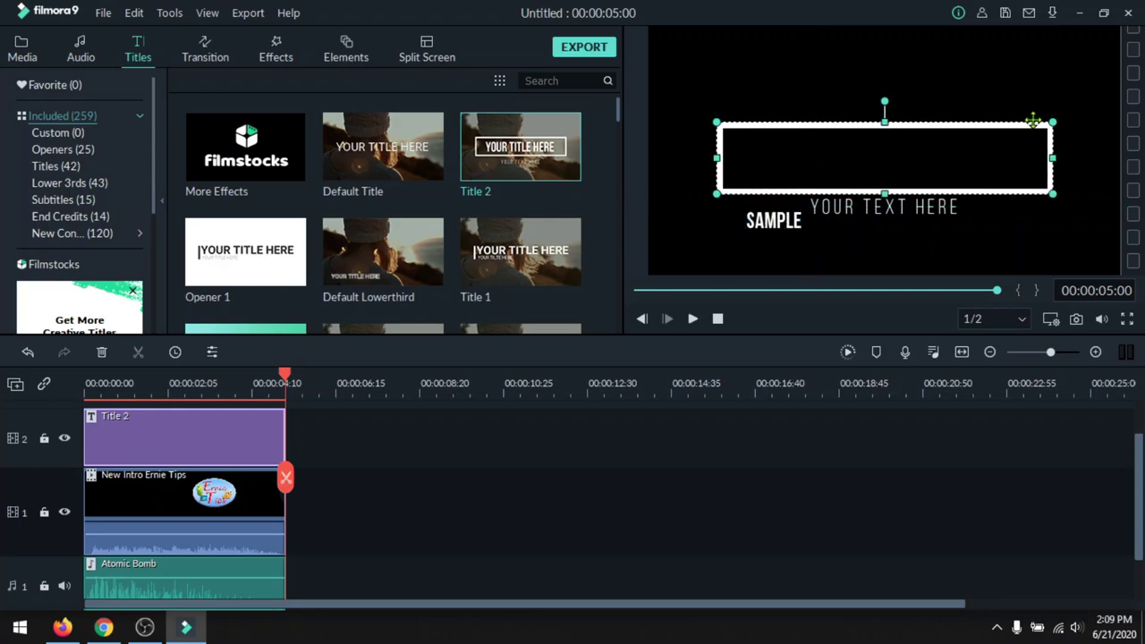
{"action": "left_click_drag", "start_coordinate": [1047, 122], "coordinate": [734, 247]}
{"action": "left_click", "coordinate": [781, 222]}
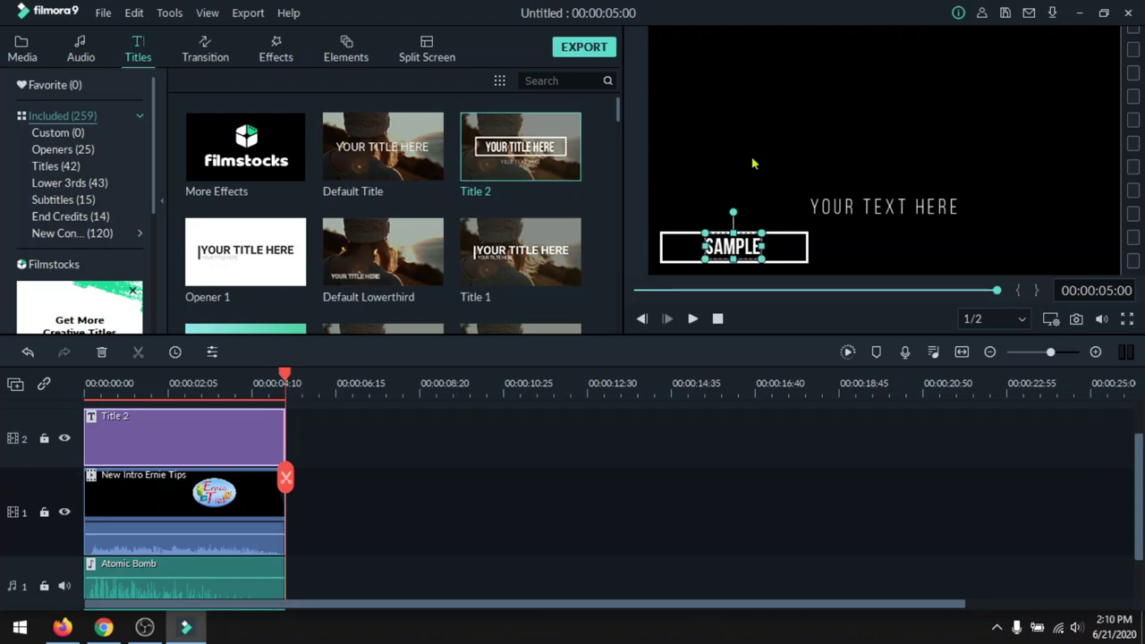
Step: Move the "YOUR TEXT HERE" line up and left in the picture, try deleting it, and undo the deletion
{"action": "left_click", "coordinate": [919, 205]}
{"action": "left_click_drag", "start_coordinate": [903, 202], "coordinate": [861, 159]}
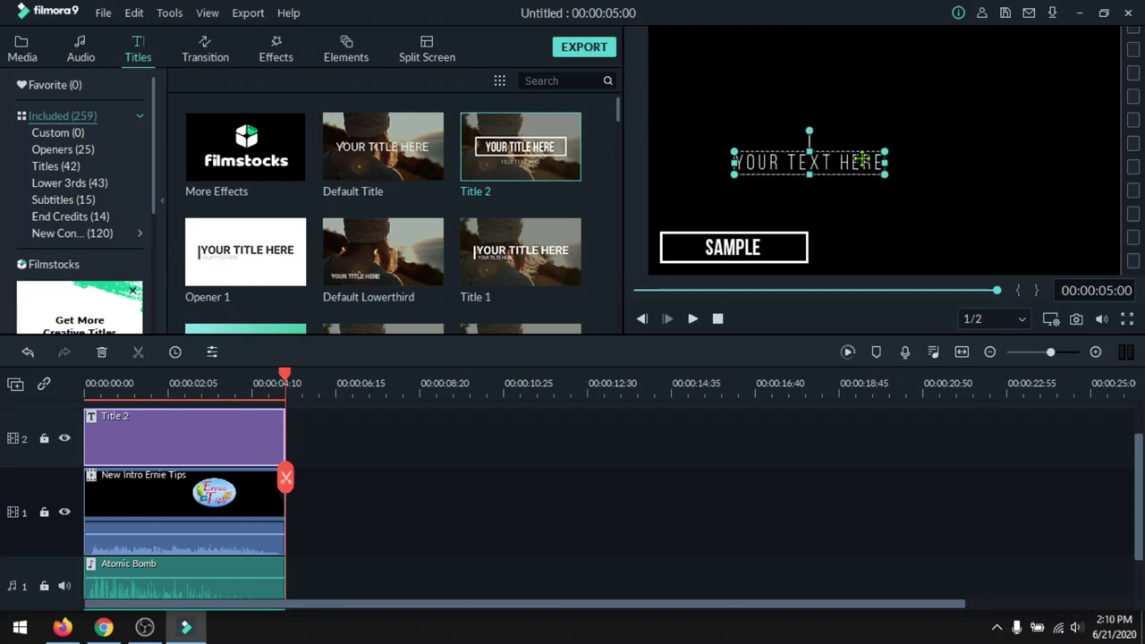
{"action": "left_click", "coordinate": [101, 354]}
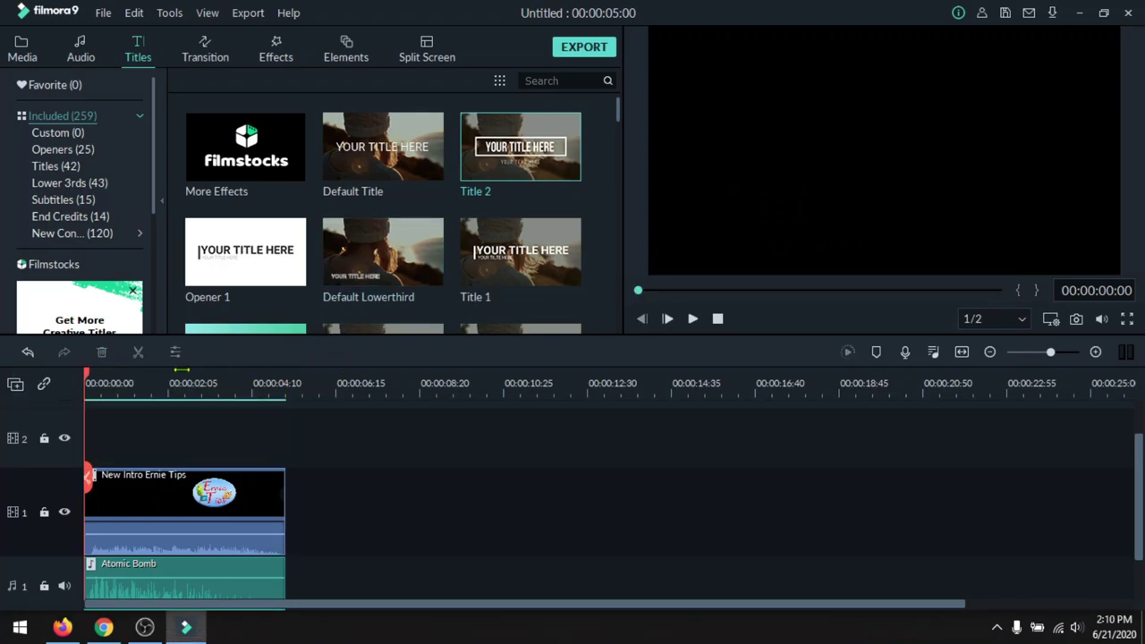
{"action": "scroll", "coordinate": [241, 461], "scroll_direction": "up", "scroll_amount": 1}
{"action": "left_click", "coordinate": [203, 386]}
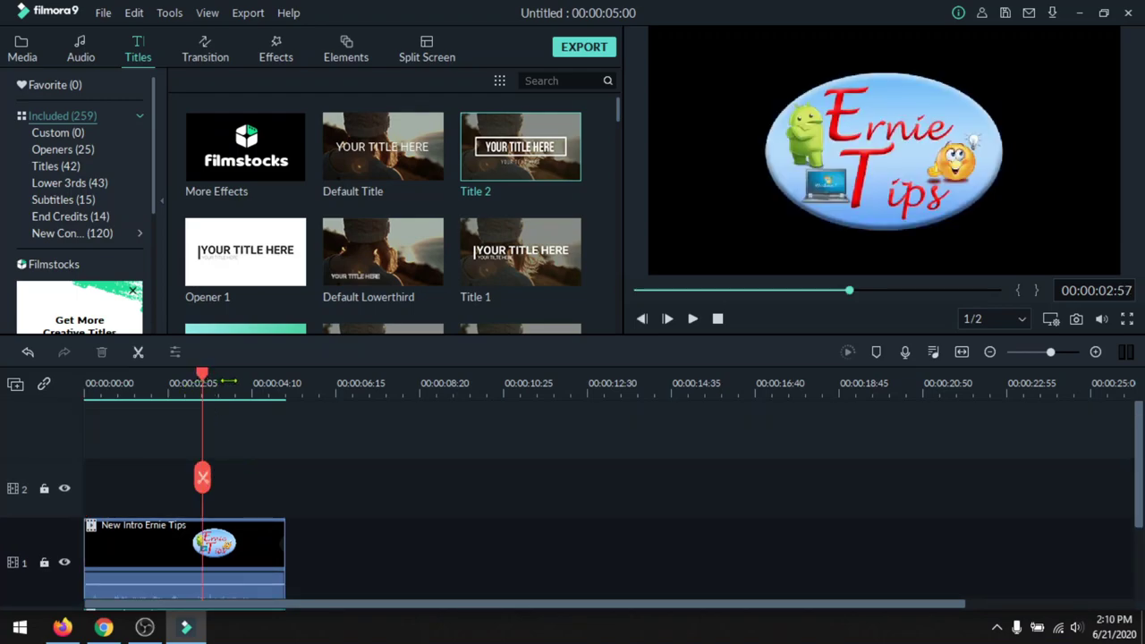
{"action": "left_click_drag", "start_coordinate": [202, 487], "coordinate": [202, 488]}
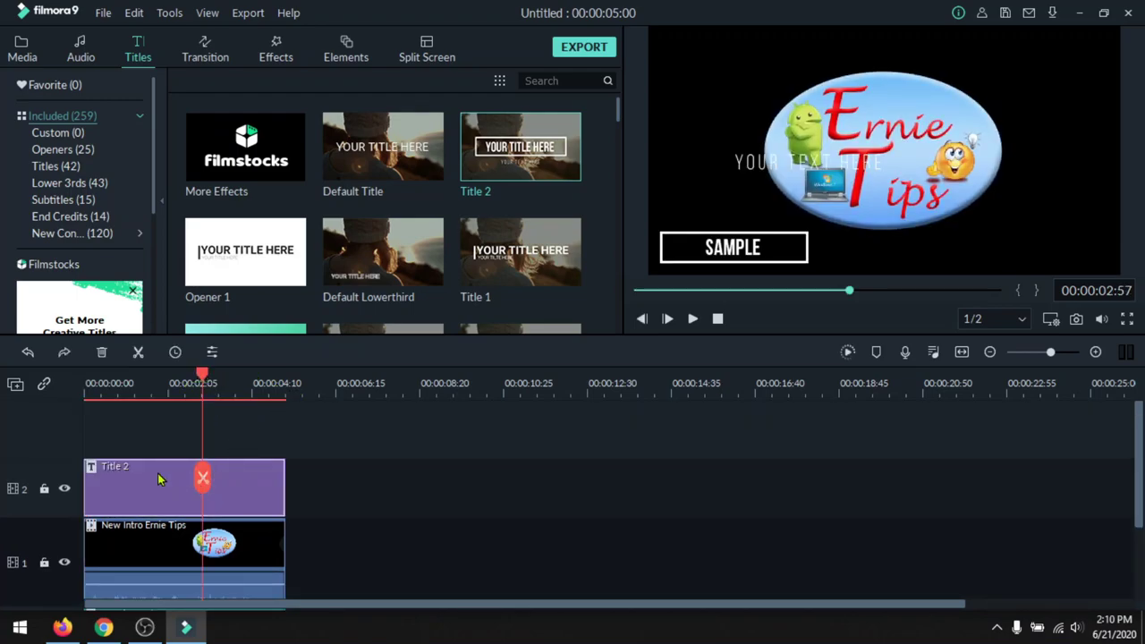
Step: Move the "YOUR TEXT HERE" line closer above the SAMPLE frame, retry deleting it, and undo the deletion
{"action": "left_click_drag", "start_coordinate": [767, 180], "coordinate": [713, 188]}
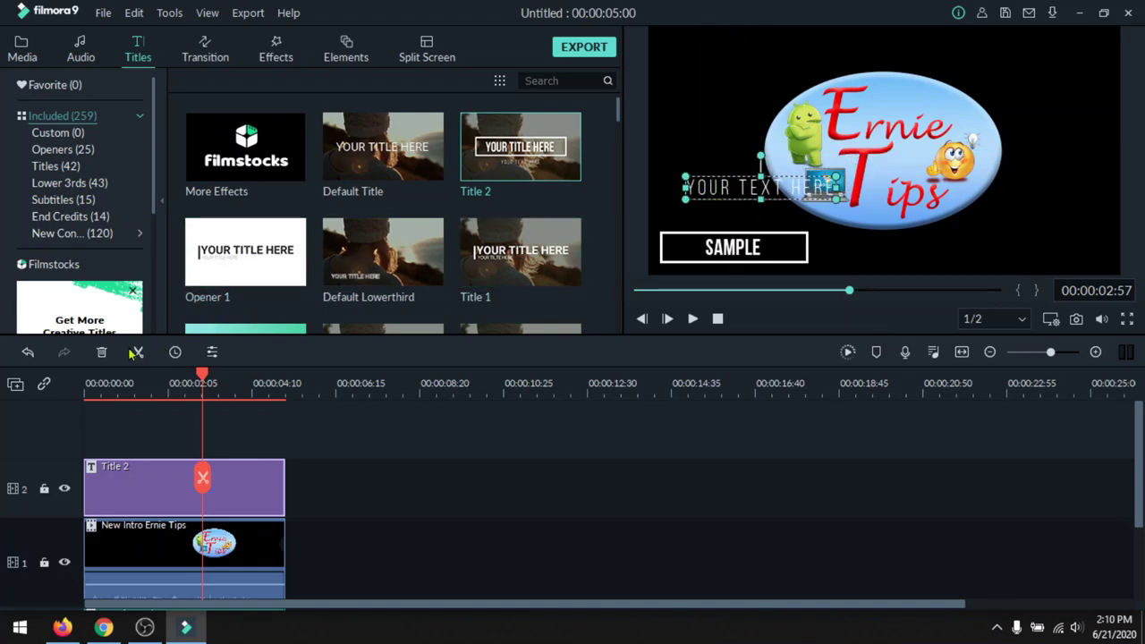
{"action": "left_click", "coordinate": [101, 351]}
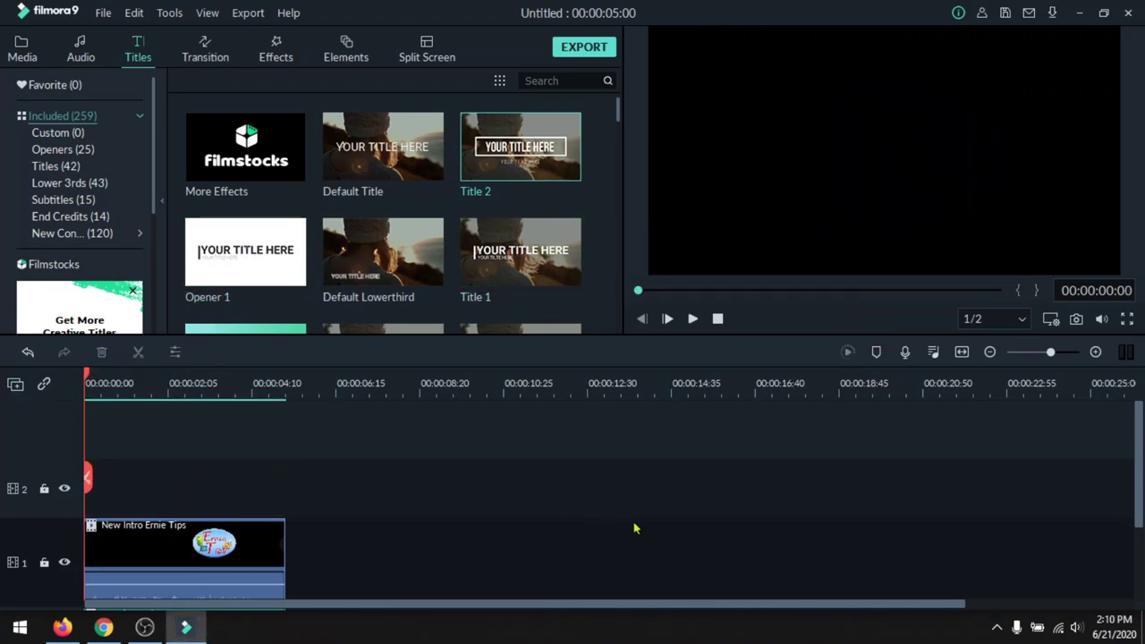
{"action": "key", "text": "ctrl+z"}
Step: Play the intro clip with the repositioned title and pause at 00:00:02:42
{"action": "left_click", "coordinate": [141, 383]}
{"action": "key", "text": "space"}
{"action": "key", "text": "space"}
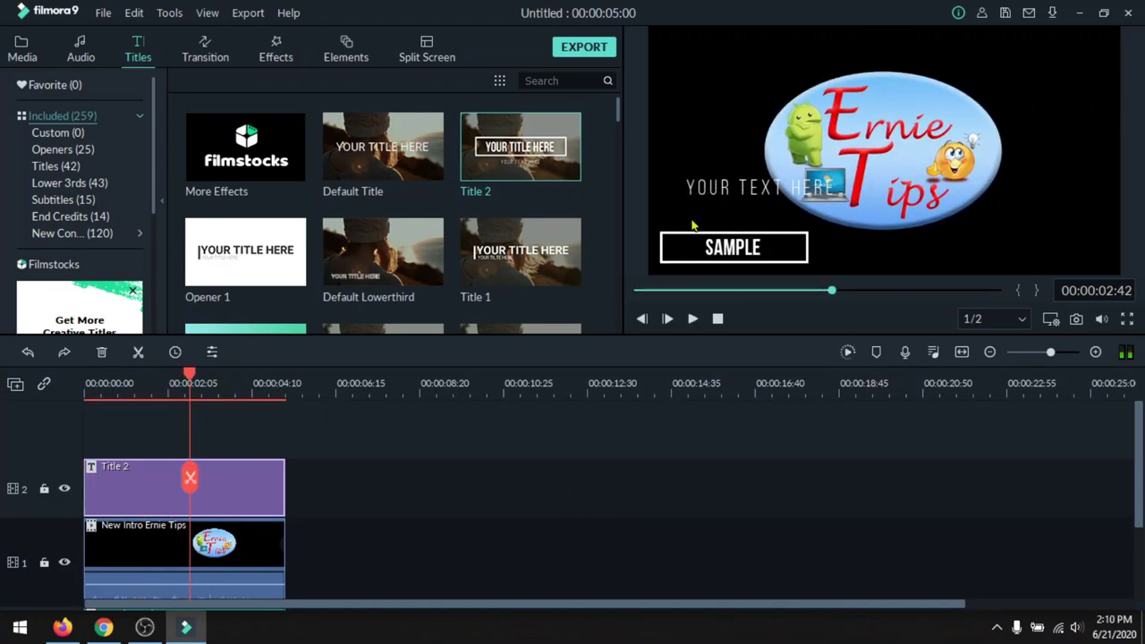
Step: Delete the "YOUR TEXT HERE" line from Title 2 in the advanced text editor and apply the change
{"action": "scroll", "coordinate": [539, 256], "scroll_direction": "down", "scroll_amount": 2}
{"action": "scroll", "coordinate": [539, 256], "scroll_direction": "down", "scroll_amount": 2}
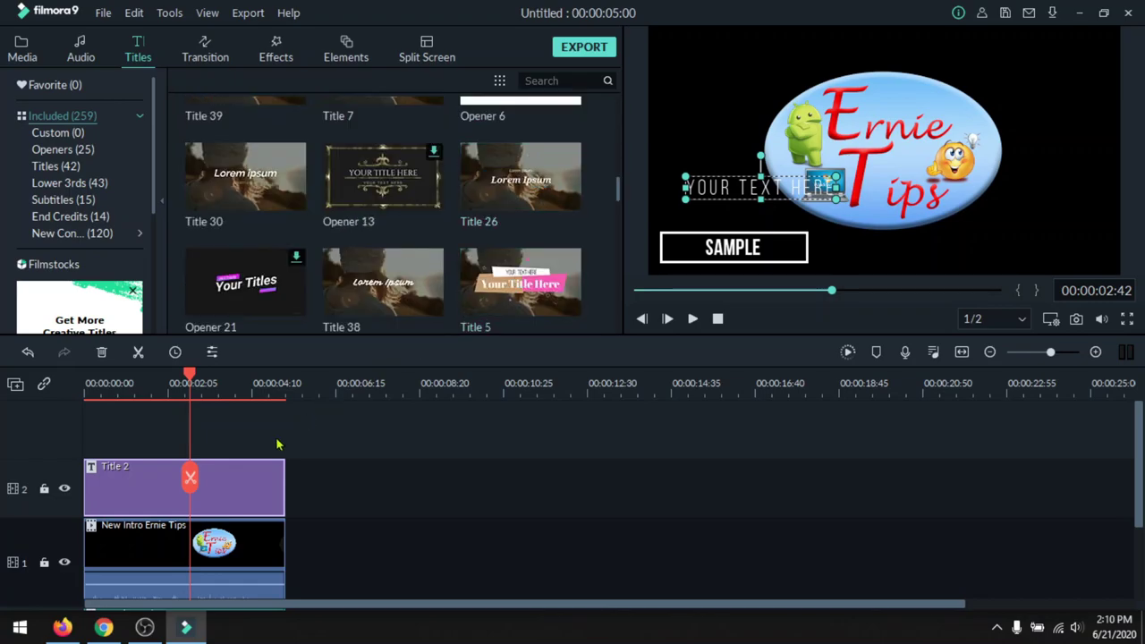
{"action": "double_click", "coordinate": [262, 465]}
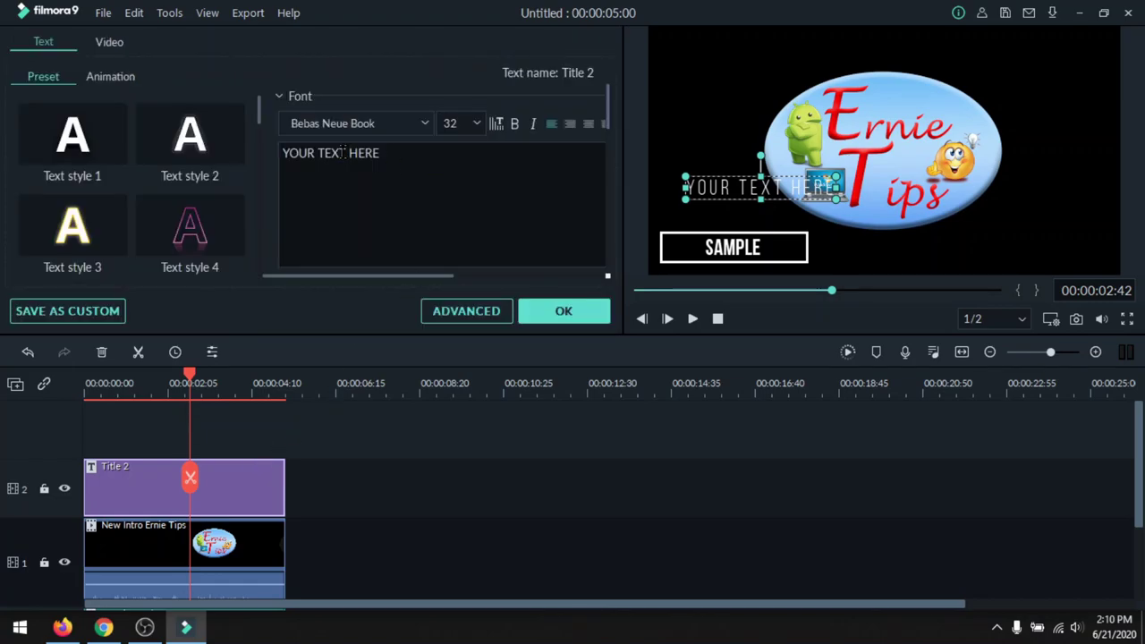
{"action": "left_click", "coordinate": [466, 313]}
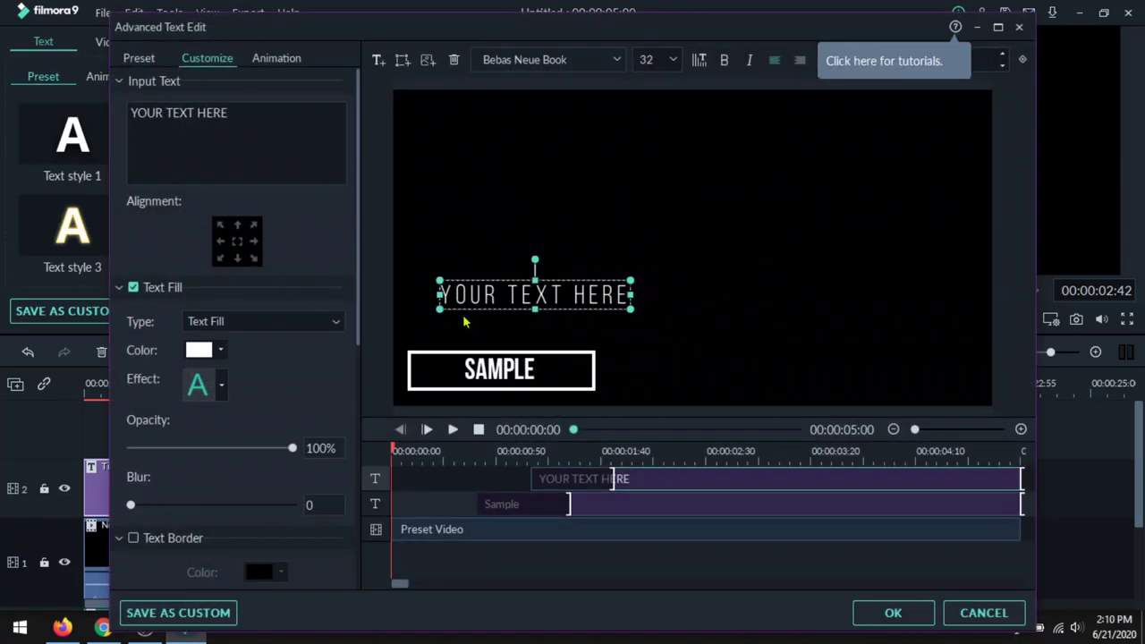
{"action": "left_click_drag", "start_coordinate": [560, 295], "coordinate": [582, 249]}
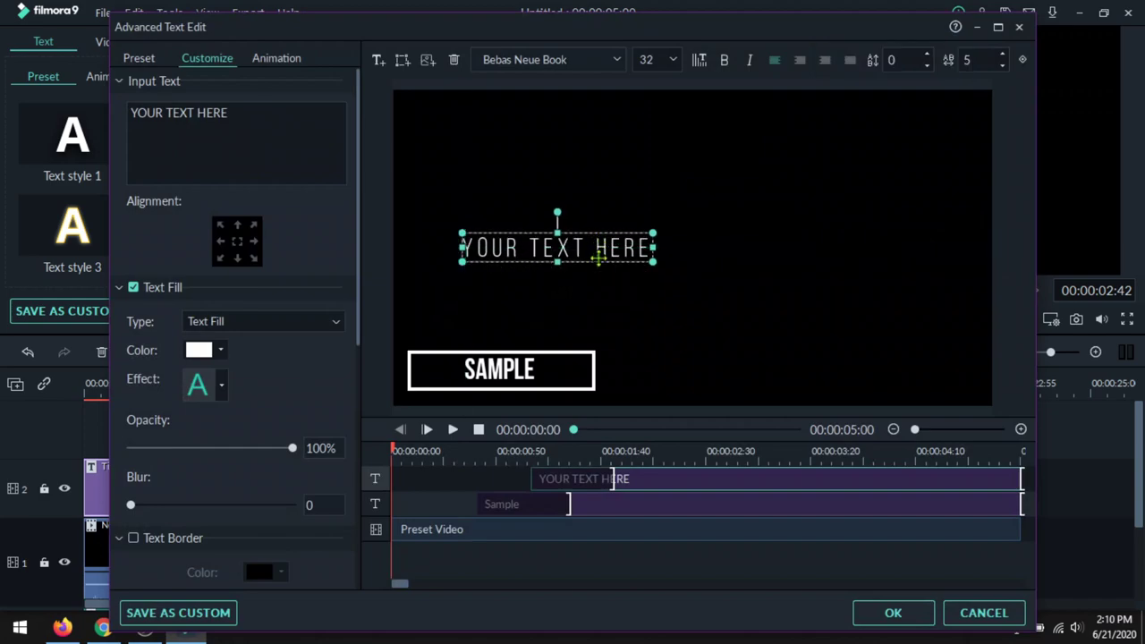
{"action": "left_click", "coordinate": [453, 61]}
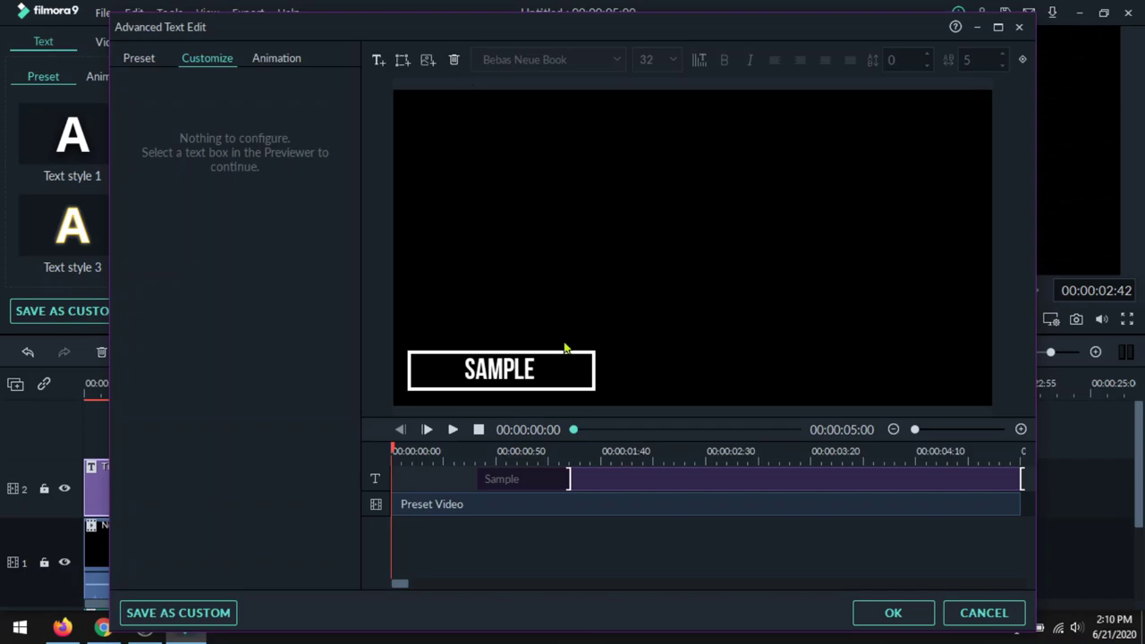
{"action": "left_click", "coordinate": [542, 366]}
{"action": "left_click", "coordinate": [908, 612]}
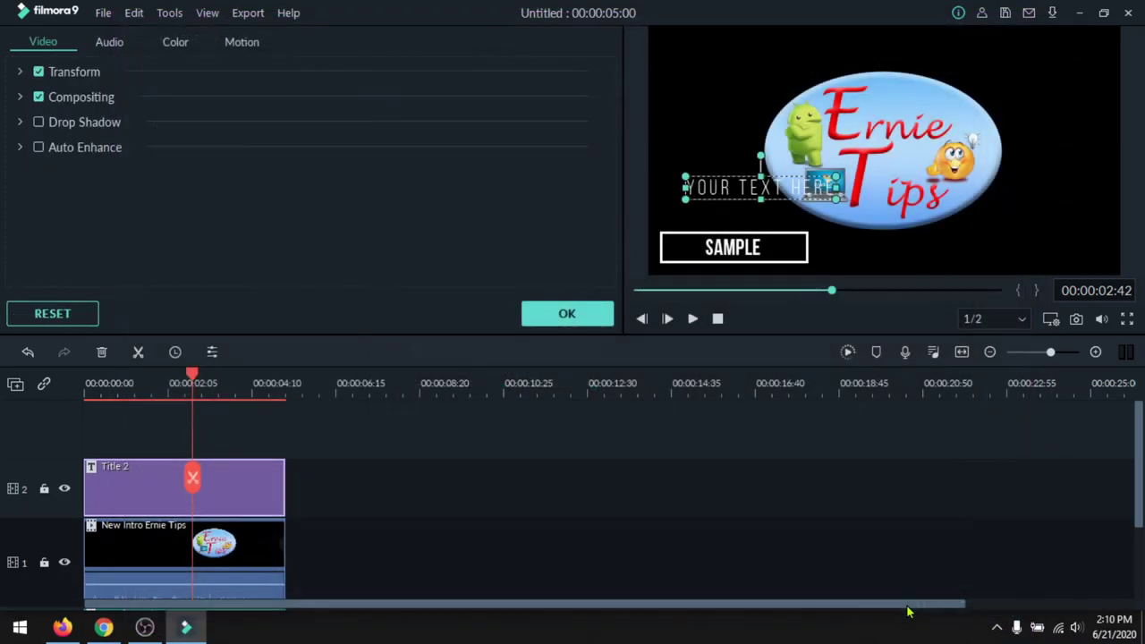
Step: Play the project from the beginning to check the edited title and pause at 00:00:03:22
{"action": "left_click_drag", "start_coordinate": [193, 383], "coordinate": [86, 385]}
{"action": "key", "text": "space"}
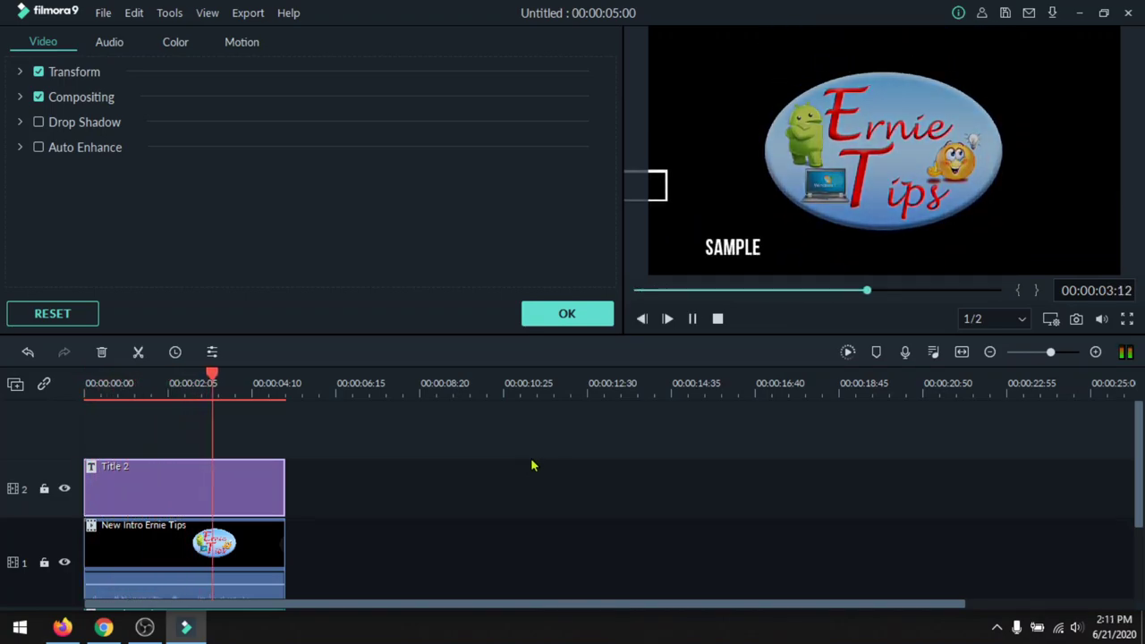
{"action": "key", "text": "space"}
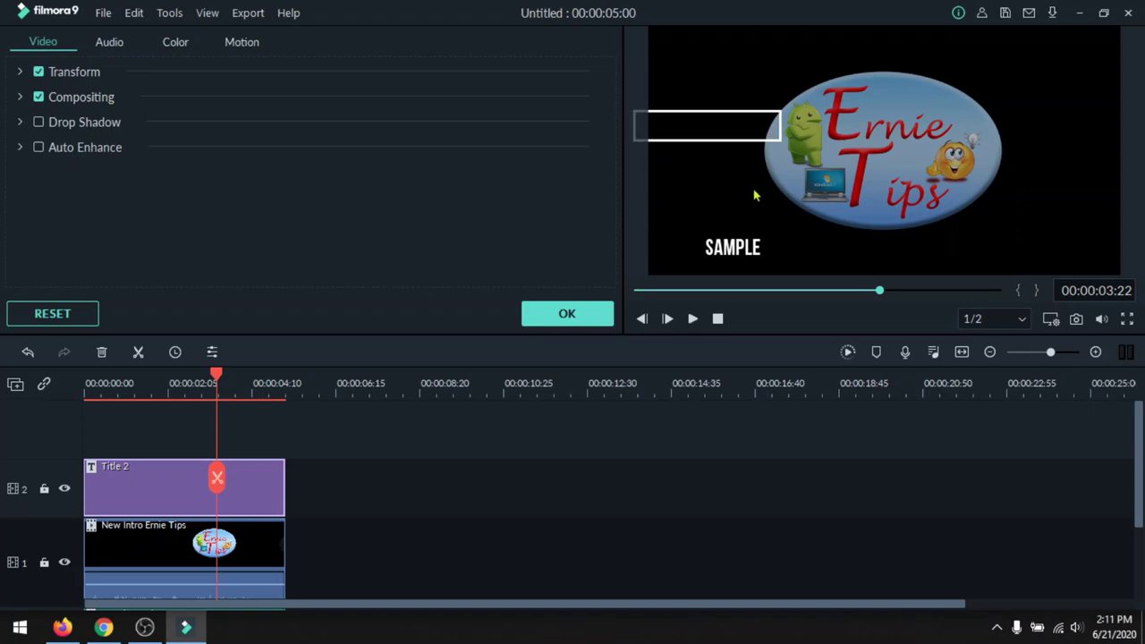
Step: Move Title 2's rectangular frame down around the SAMPLE text in the advanced text editor and apply the change
{"action": "left_click", "coordinate": [787, 252]}
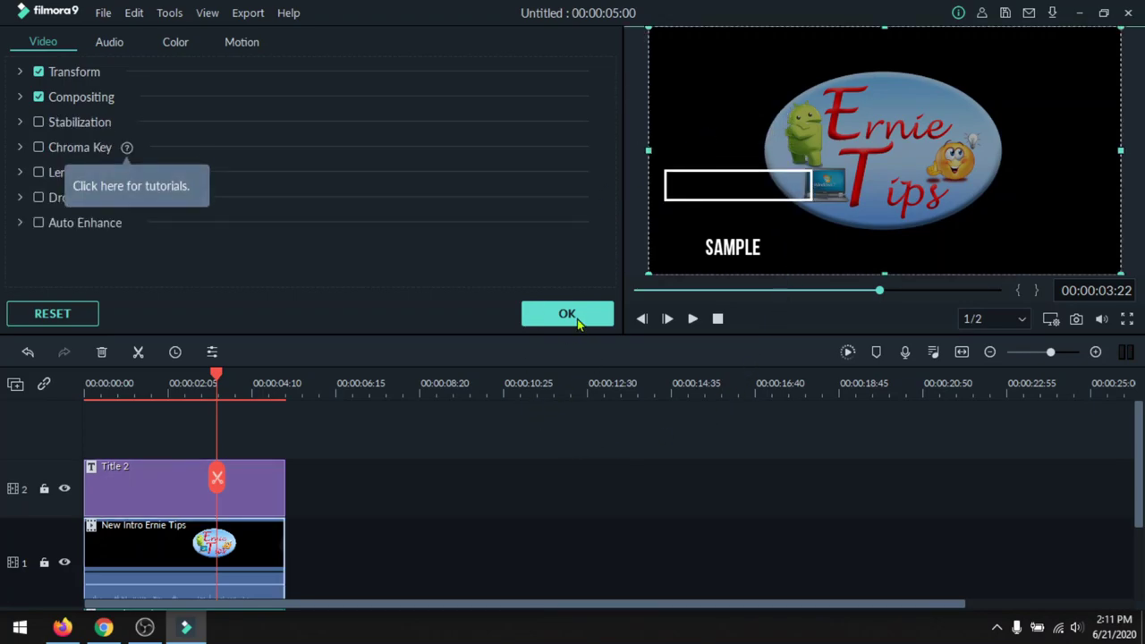
{"action": "double_click", "coordinate": [152, 487]}
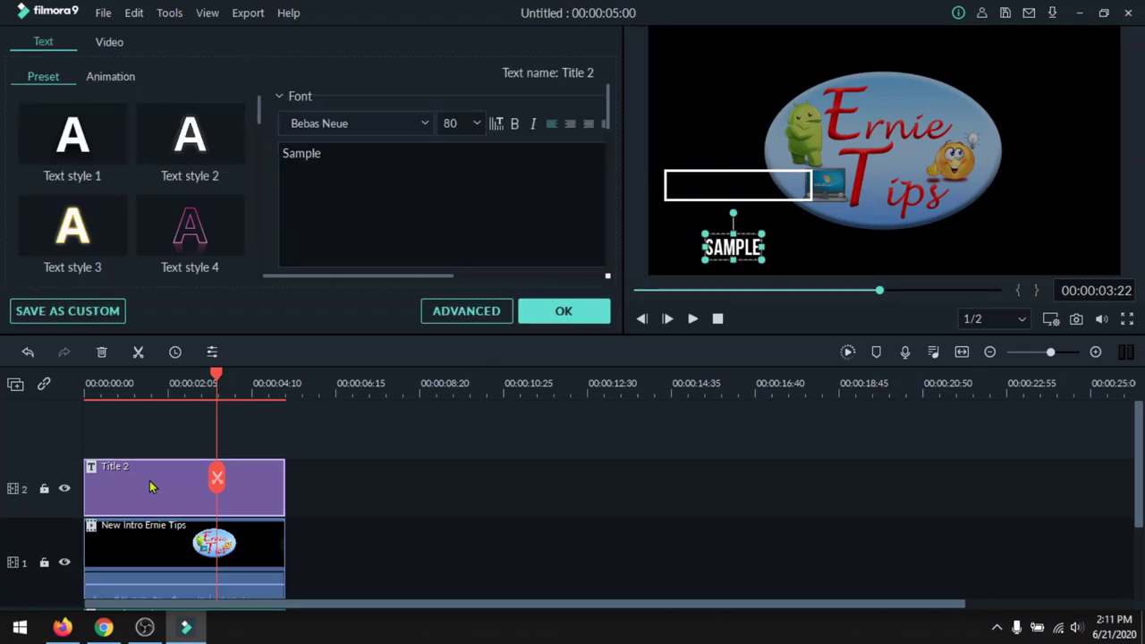
{"action": "left_click", "coordinate": [479, 311]}
{"action": "left_click", "coordinate": [566, 311]}
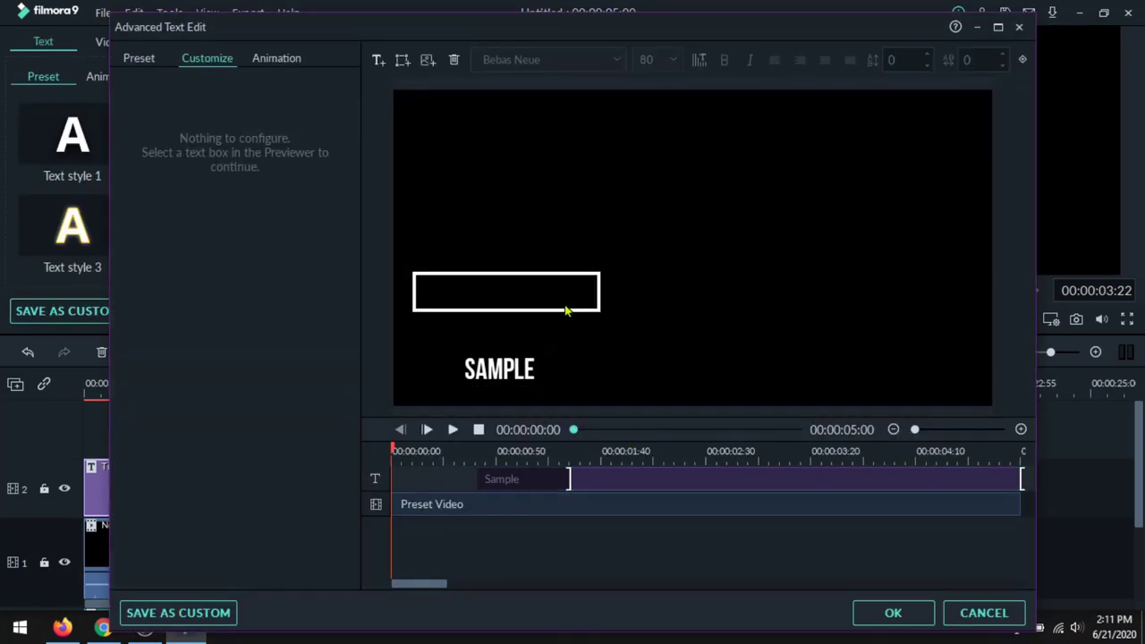
{"action": "left_click", "coordinate": [564, 288]}
{"action": "left_click_drag", "start_coordinate": [565, 289], "coordinate": [561, 335]}
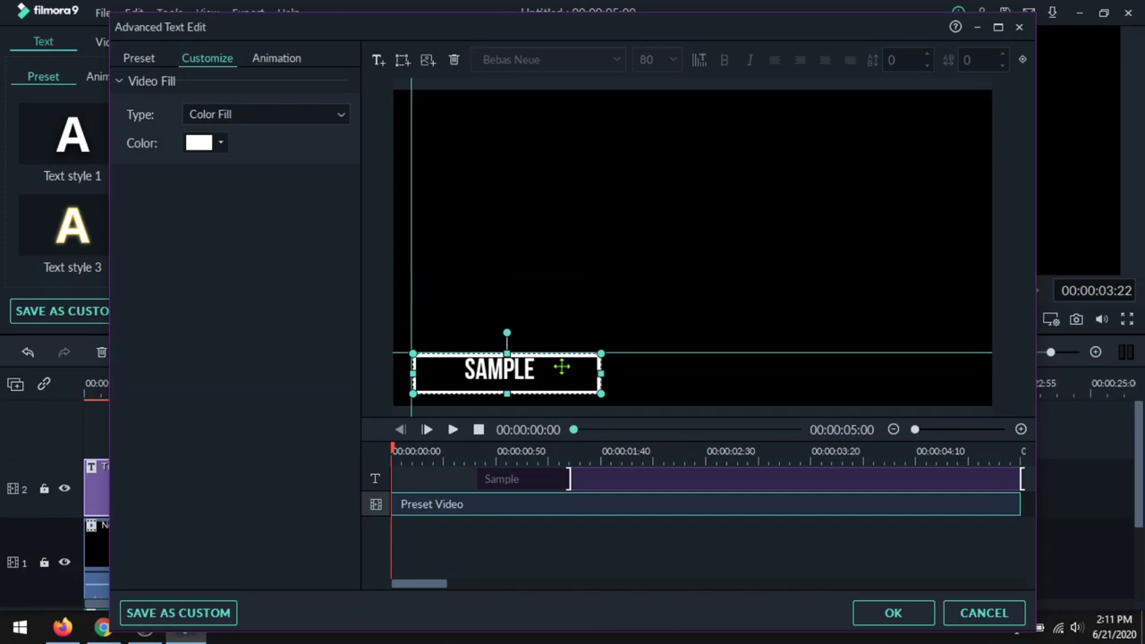
{"action": "left_click_drag", "start_coordinate": [560, 362], "coordinate": [560, 361]}
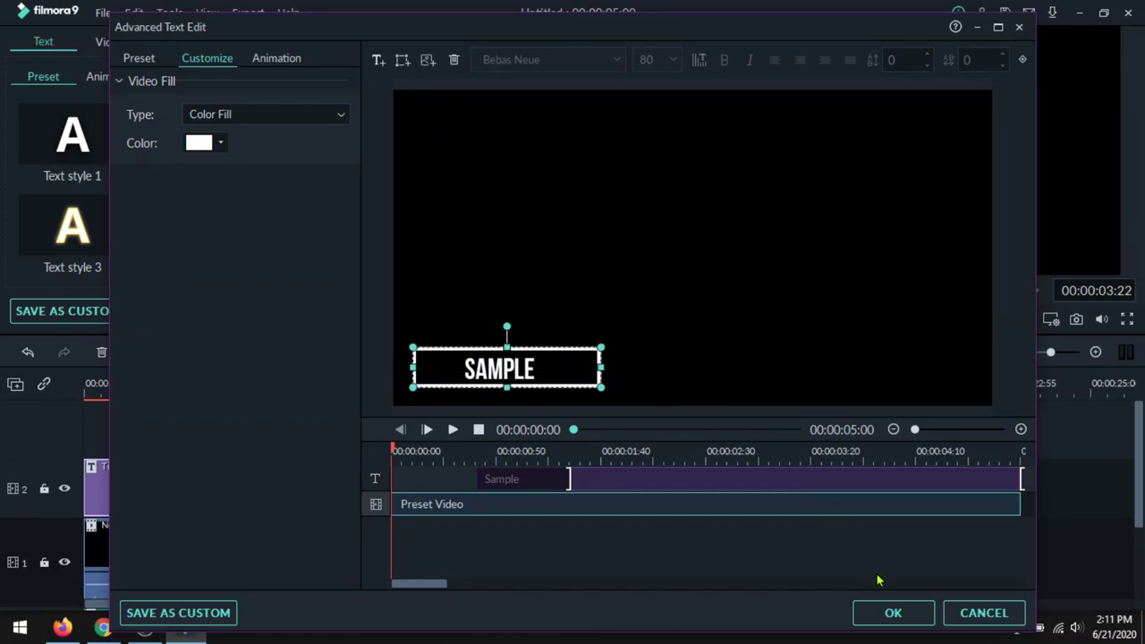
{"action": "left_click", "coordinate": [892, 612]}
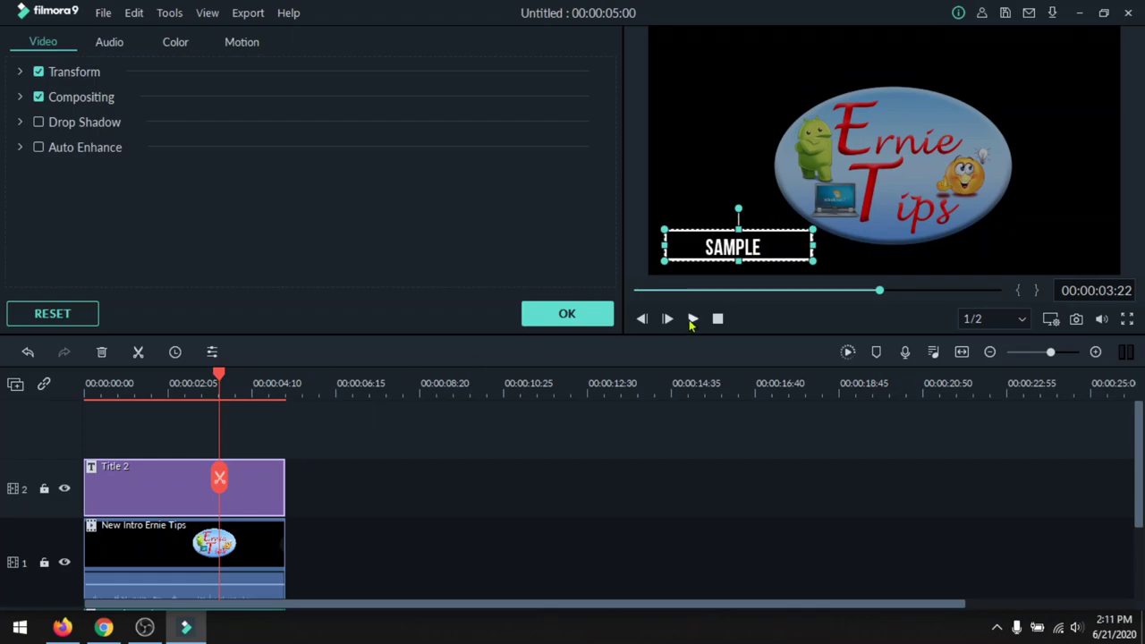
Step: Play the whole project to check the realigned SAMPLE frame, and close the title's settings
{"action": "left_click", "coordinate": [717, 318]}
{"action": "left_click", "coordinate": [692, 318]}
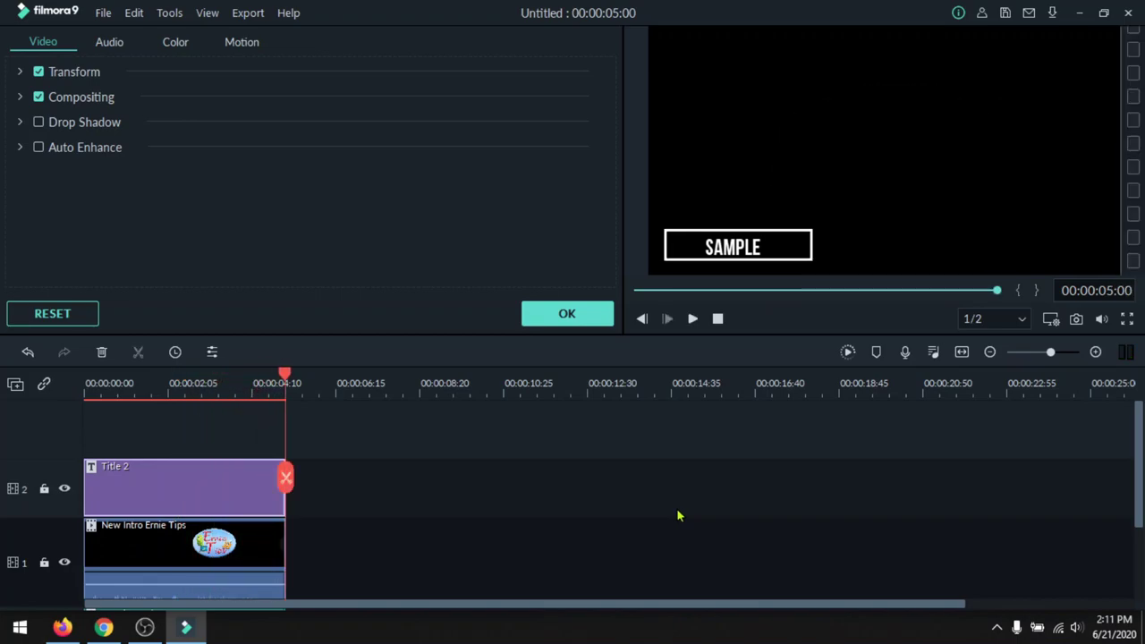
{"action": "left_click", "coordinate": [567, 313]}
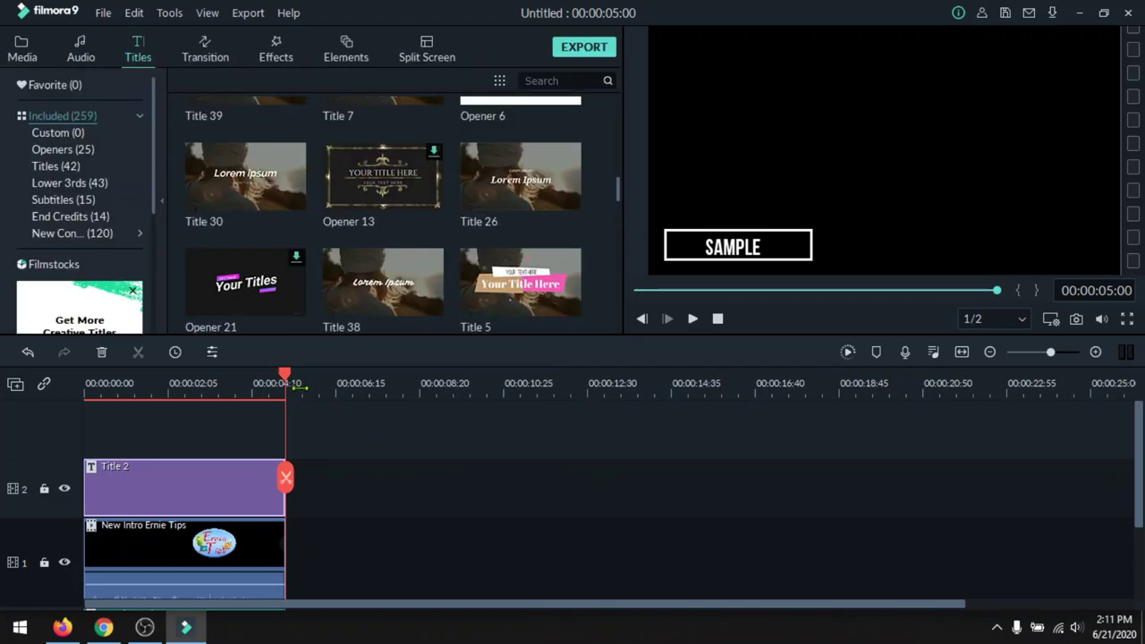
Step: Review the title, intro and Atomic Bomb tracks and replay the project from 00:00:00:00 to its end
{"action": "scroll", "coordinate": [375, 463], "scroll_direction": "down", "scroll_amount": 1}
{"action": "scroll", "coordinate": [353, 505], "scroll_direction": "down", "scroll_amount": 2}
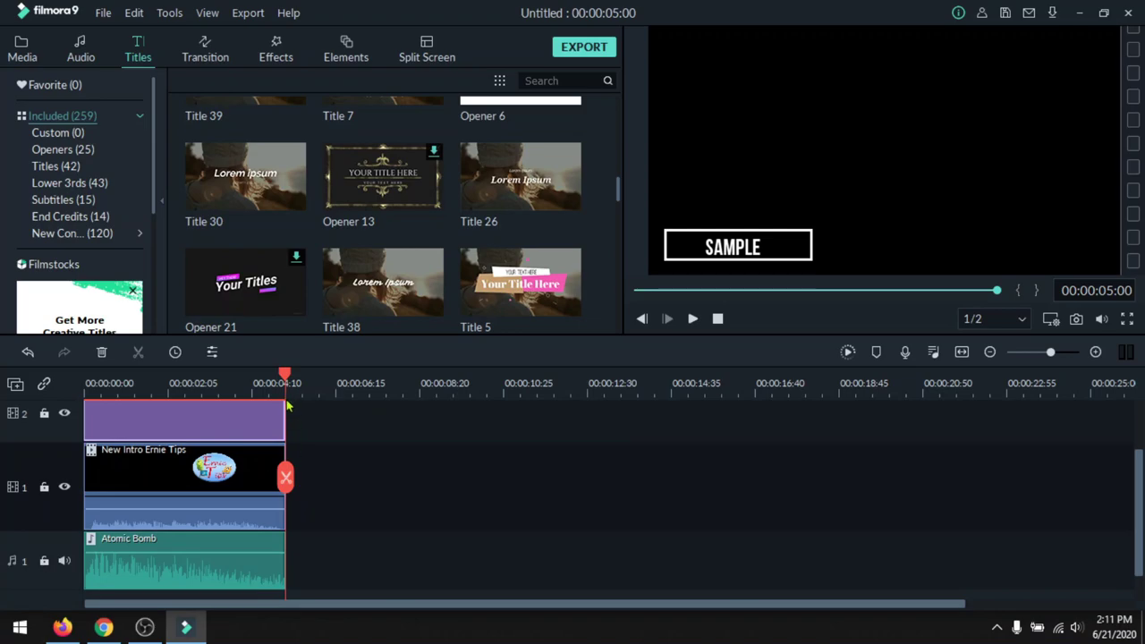
{"action": "scroll", "coordinate": [313, 482], "scroll_direction": "up", "scroll_amount": 1}
{"action": "left_click_drag", "start_coordinate": [285, 376], "coordinate": [56, 383]}
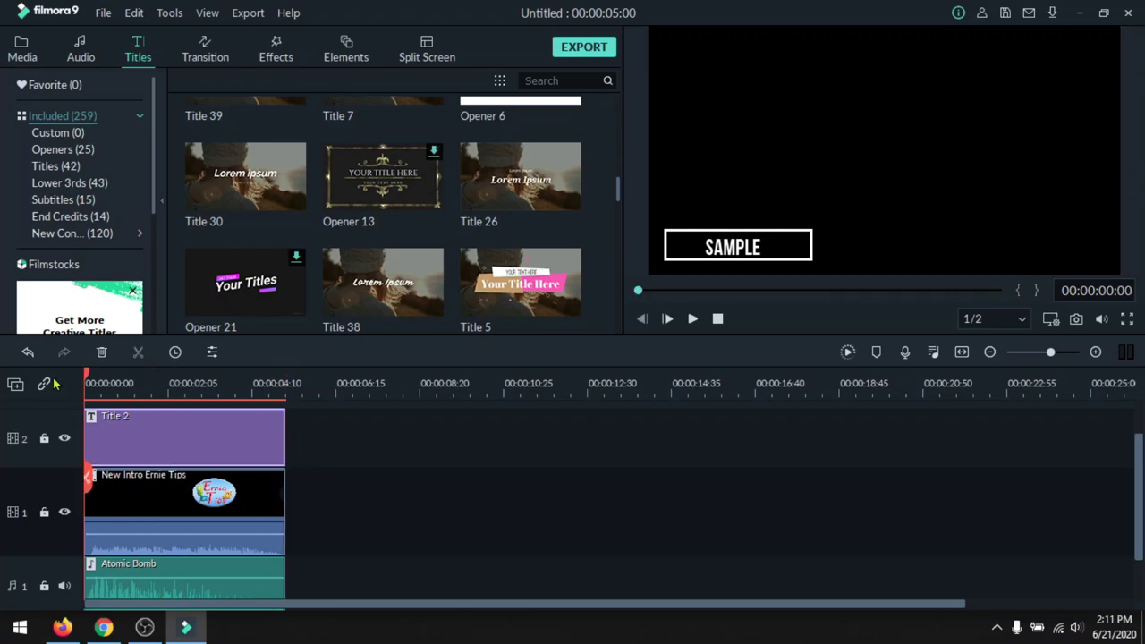
{"action": "key", "text": "space"}
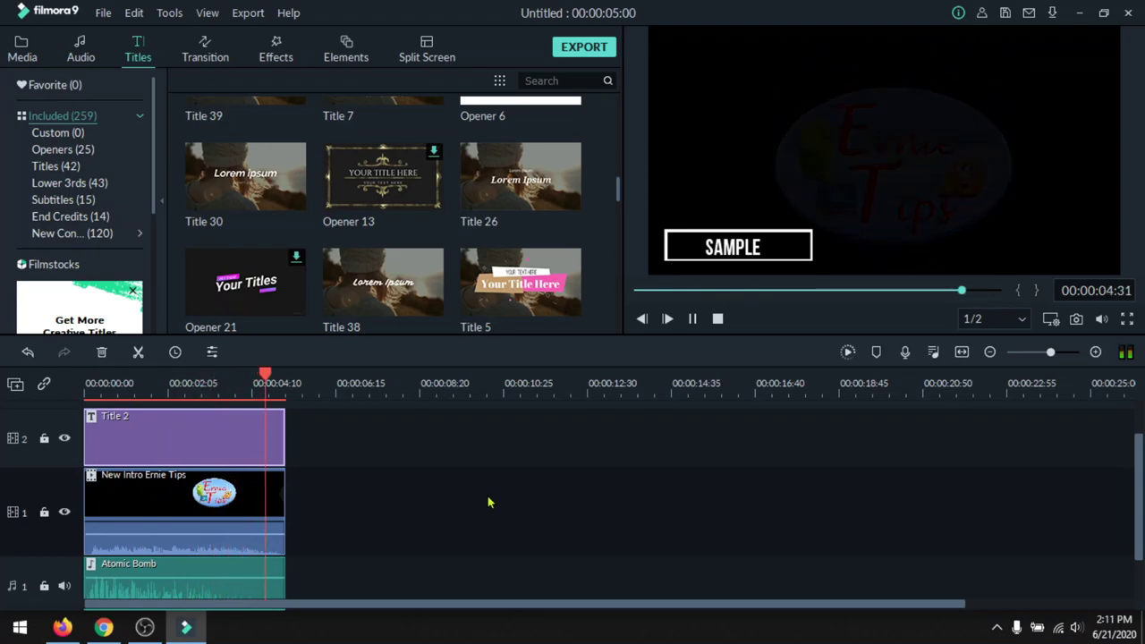
{"action": "scroll", "coordinate": [377, 497], "scroll_direction": "up", "scroll_amount": 1}
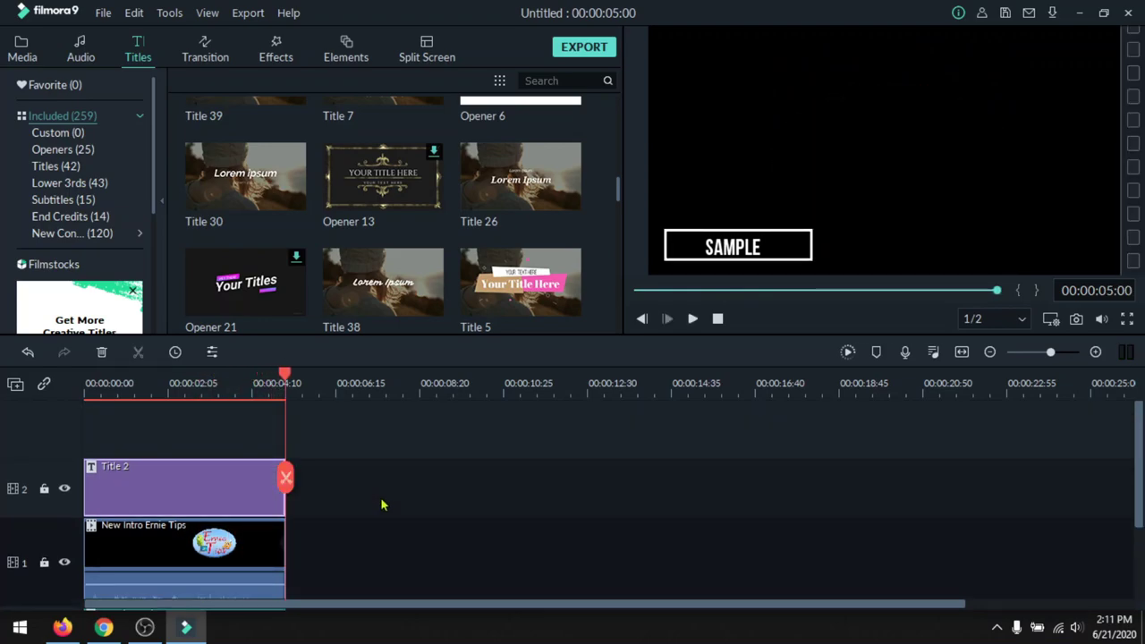
Step: Browse the available transitions and add Dissolve to the start of the Title 2 clip on track 2
{"action": "scroll", "coordinate": [384, 179], "scroll_direction": "down", "scroll_amount": 5}
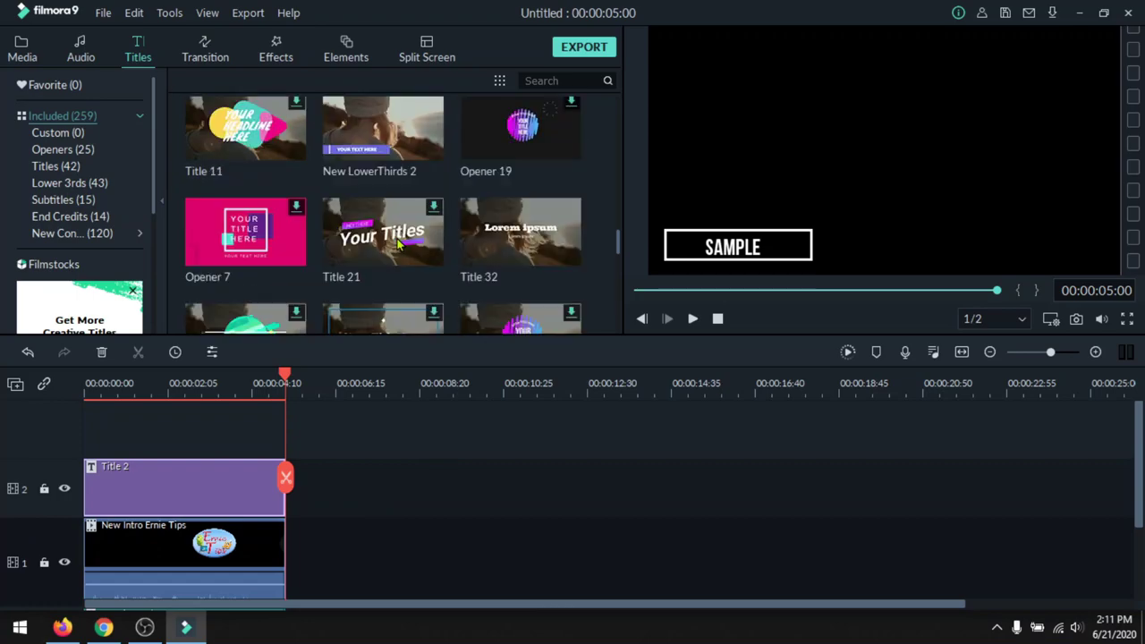
{"action": "scroll", "coordinate": [398, 252], "scroll_direction": "up", "scroll_amount": 2}
{"action": "scroll", "coordinate": [394, 249], "scroll_direction": "up", "scroll_amount": 3}
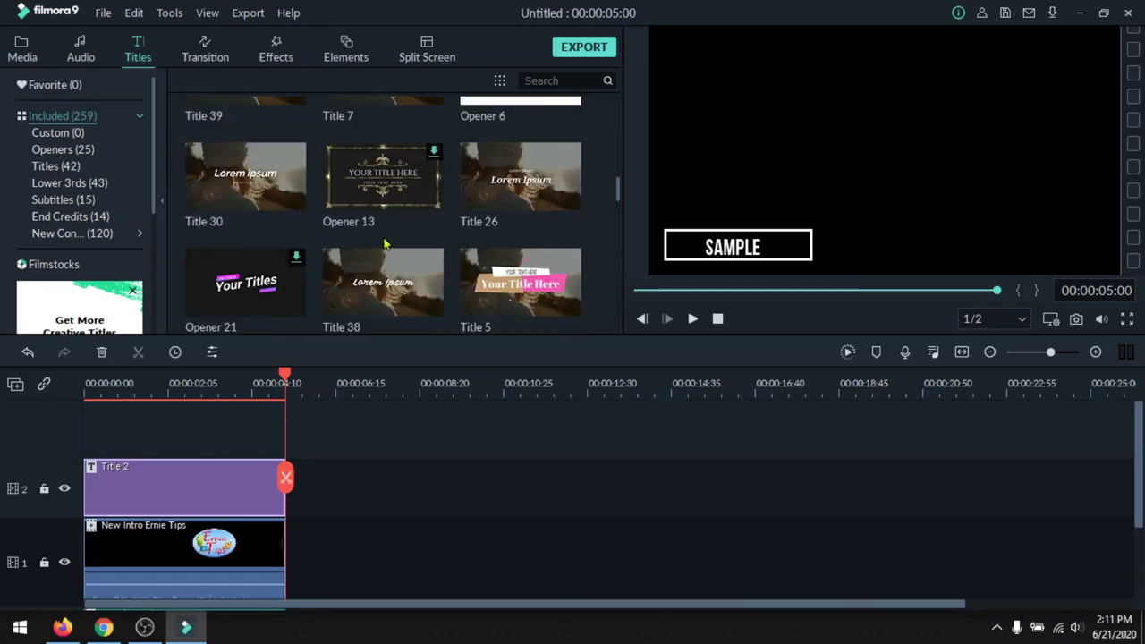
{"action": "left_click", "coordinate": [194, 51]}
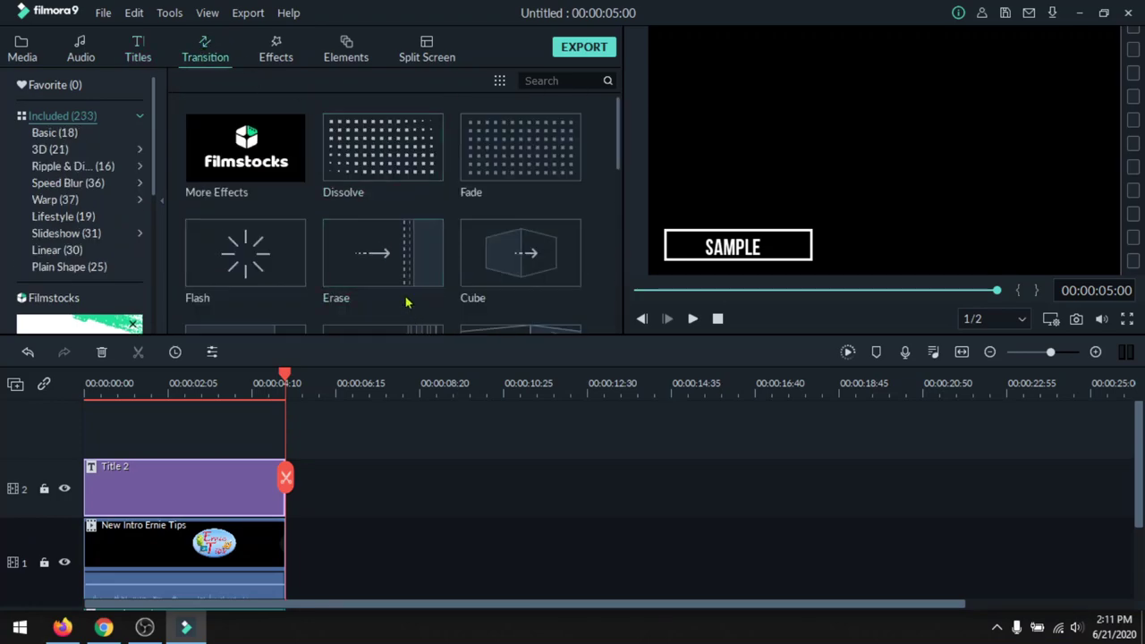
{"action": "scroll", "coordinate": [413, 316], "scroll_direction": "down", "scroll_amount": 3}
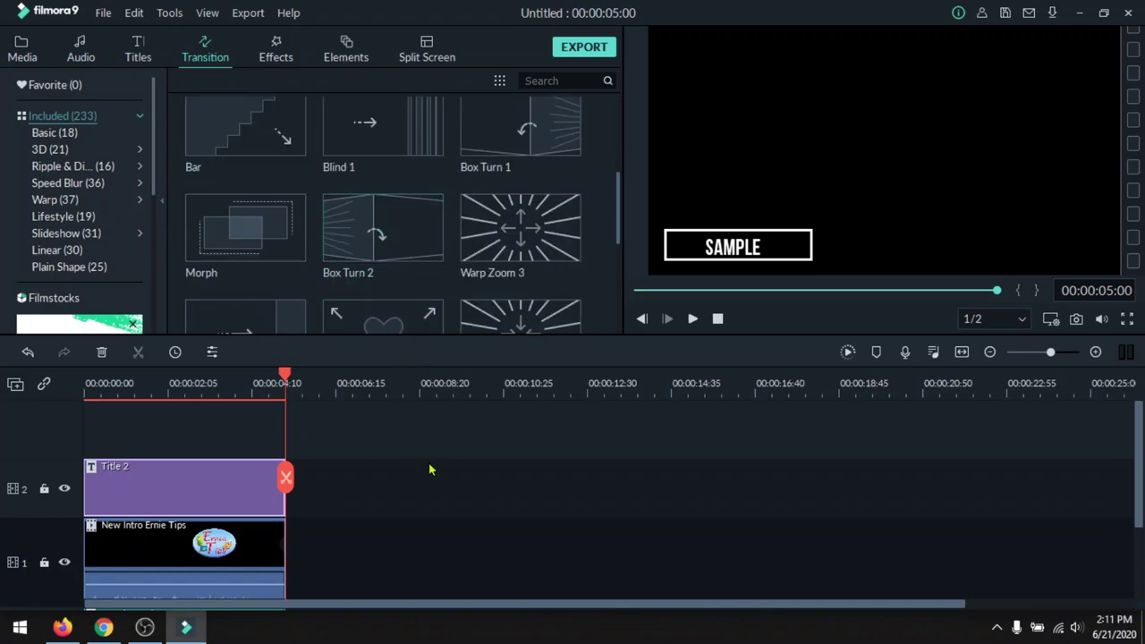
{"action": "scroll", "coordinate": [438, 256], "scroll_direction": "up", "scroll_amount": 3}
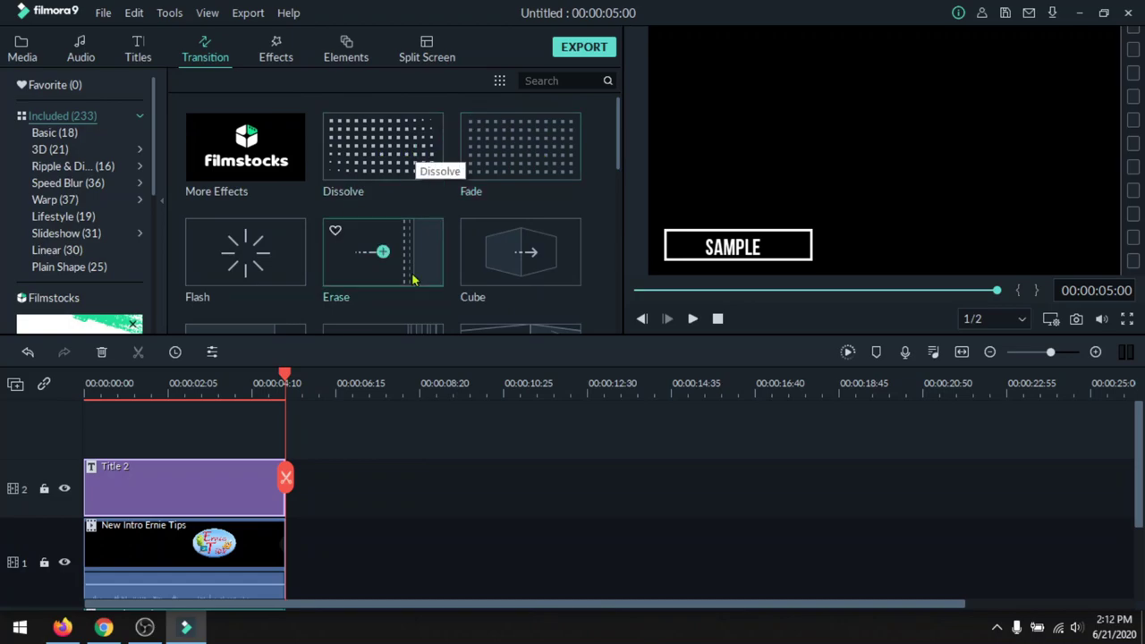
{"action": "left_click_drag", "start_coordinate": [414, 150], "coordinate": [101, 499]}
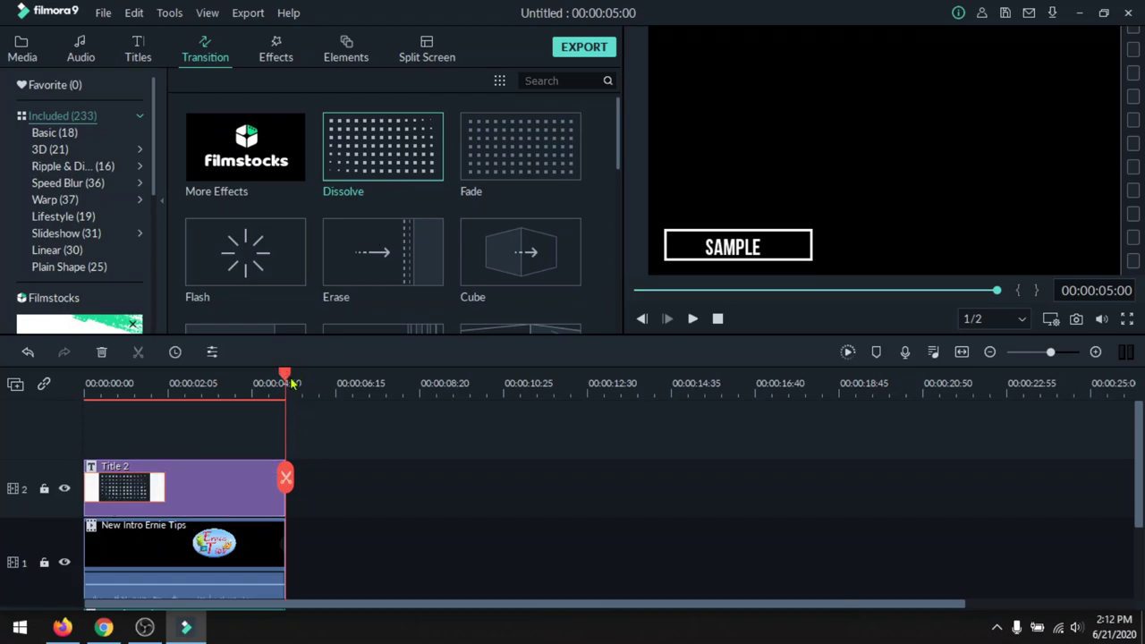
Step: Preview the Dissolve on Title 2 by playing twice from the beginning, pausing the second run at 00:00:01:43
{"action": "left_click_drag", "start_coordinate": [291, 382], "coordinate": [37, 414]}
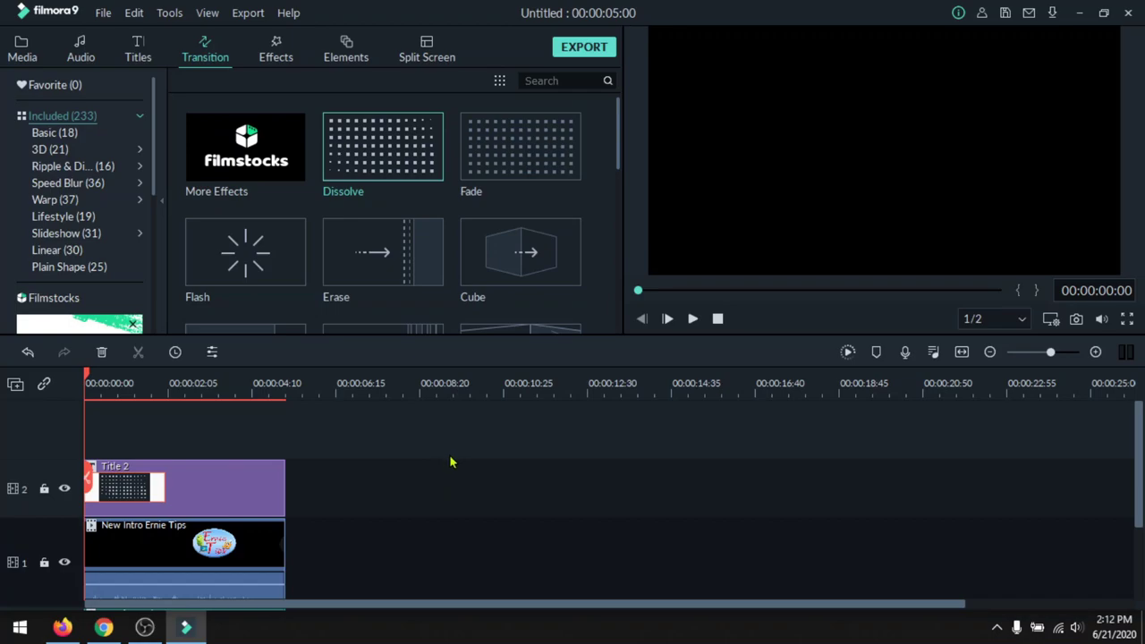
{"action": "key", "text": "space"}
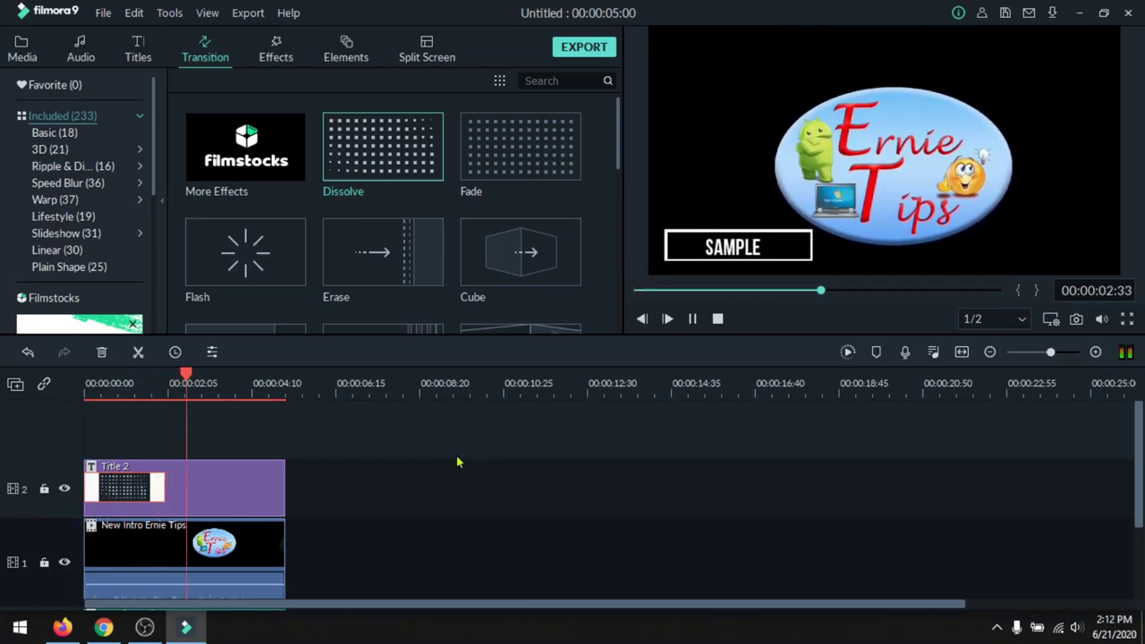
{"action": "left_click", "coordinate": [222, 381]}
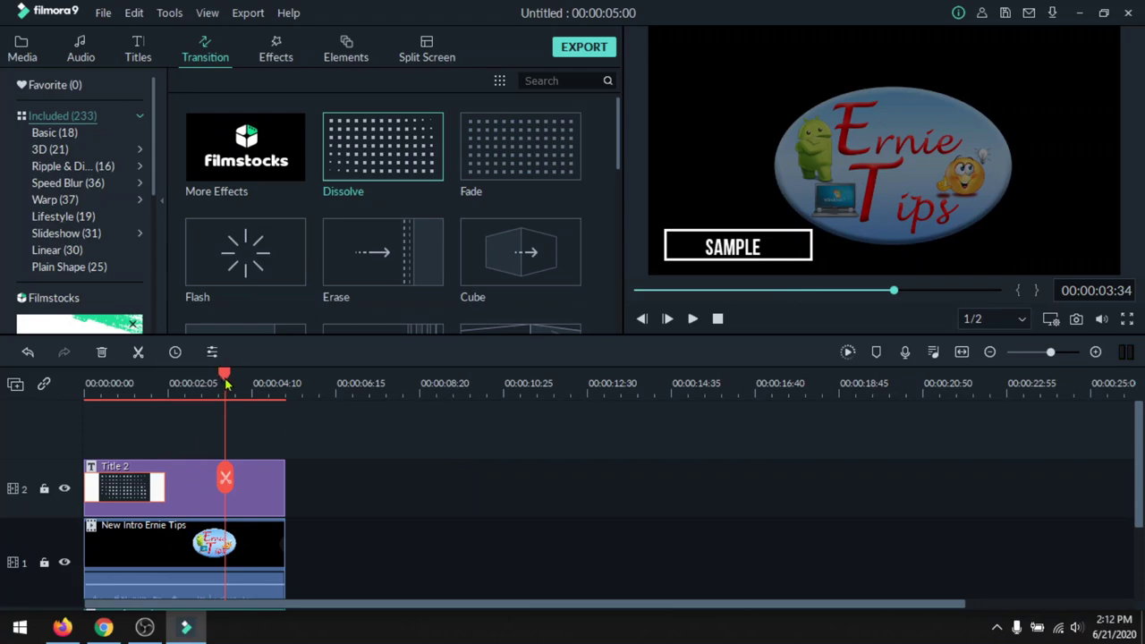
{"action": "key", "text": "Home"}
{"action": "key", "text": "space"}
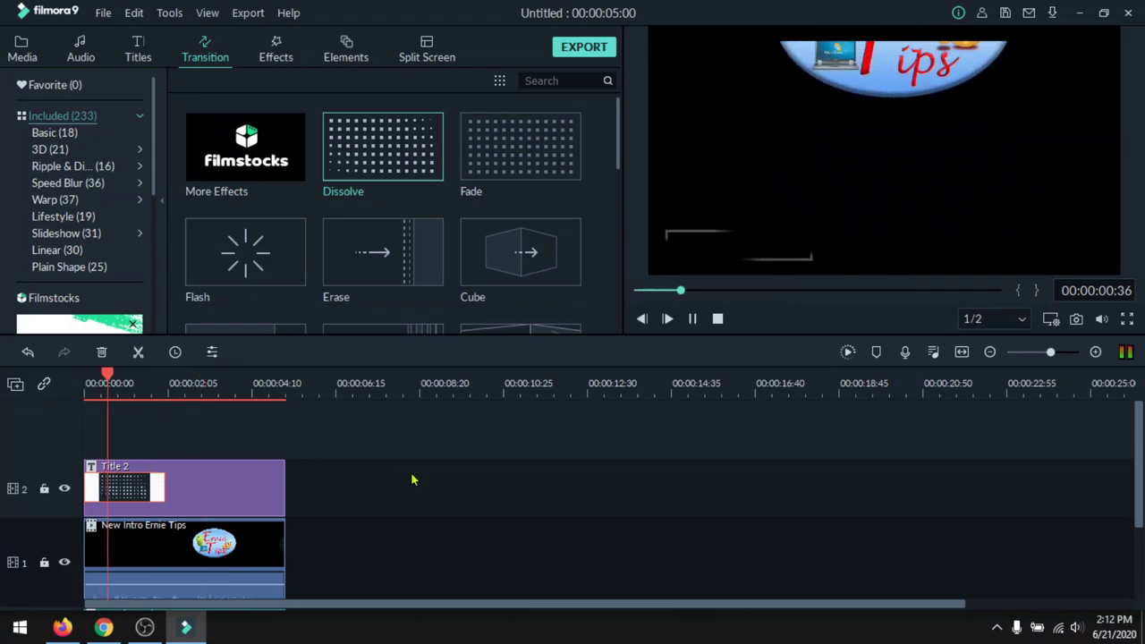
{"action": "key", "text": "space"}
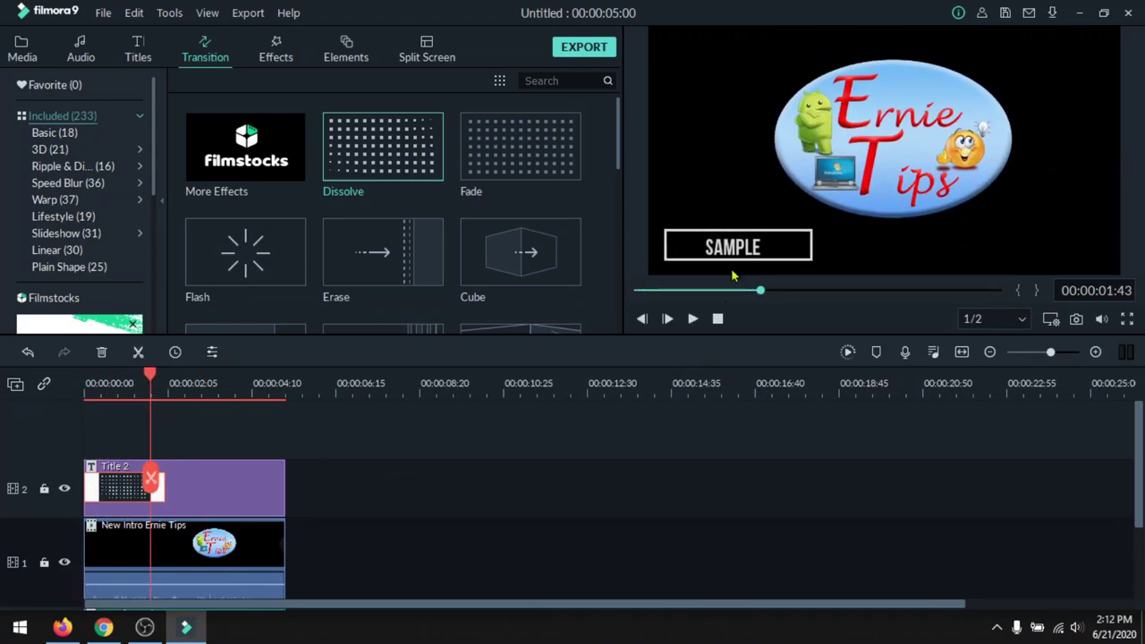
Step: Try the Dissolve transition at the end of Title 2, preview it from the beginning, and move it back to the title's start
{"action": "scroll", "coordinate": [400, 484], "scroll_direction": "down", "scroll_amount": 2}
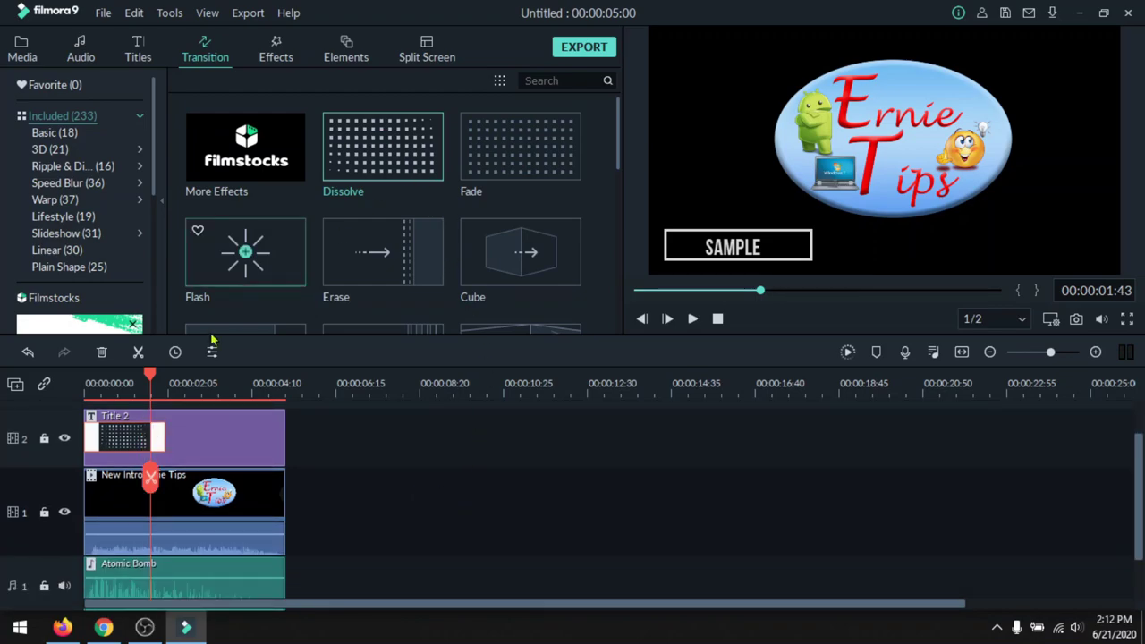
{"action": "left_click_drag", "start_coordinate": [115, 435], "coordinate": [224, 433]}
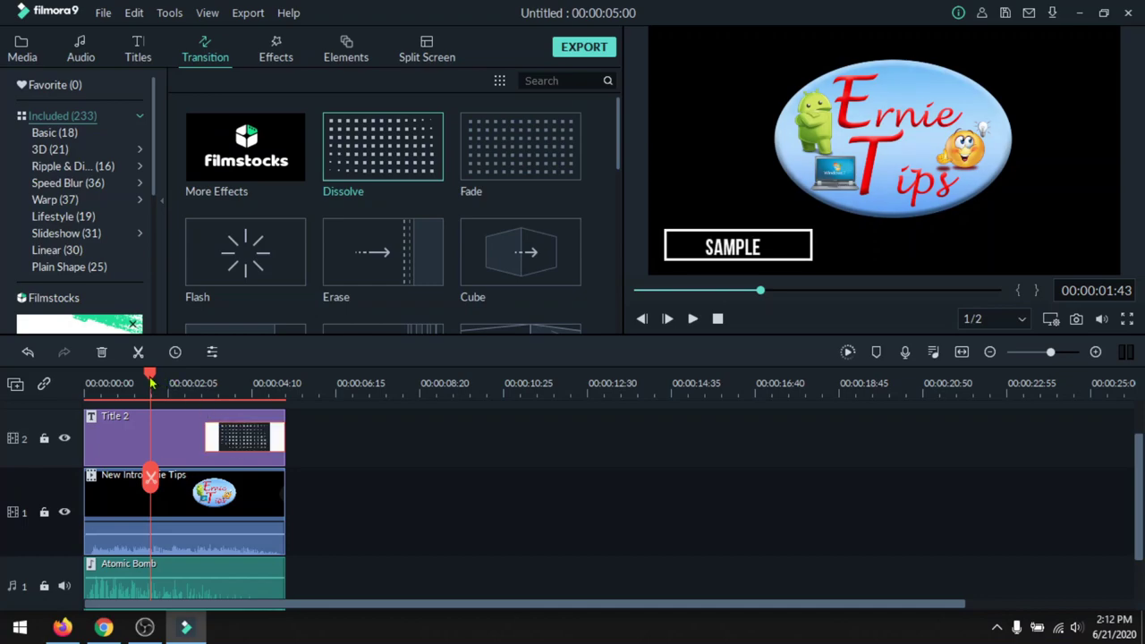
{"action": "left_click_drag", "start_coordinate": [150, 379], "coordinate": [85, 382]}
{"action": "key", "text": "space"}
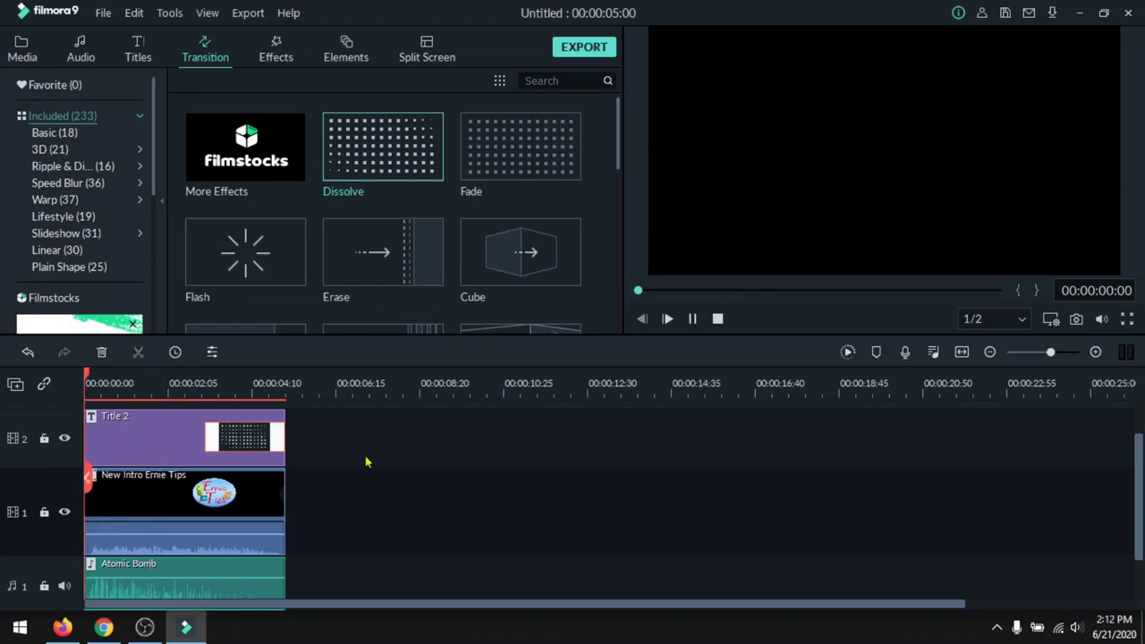
{"action": "left_click_drag", "start_coordinate": [273, 438], "coordinate": [165, 436]}
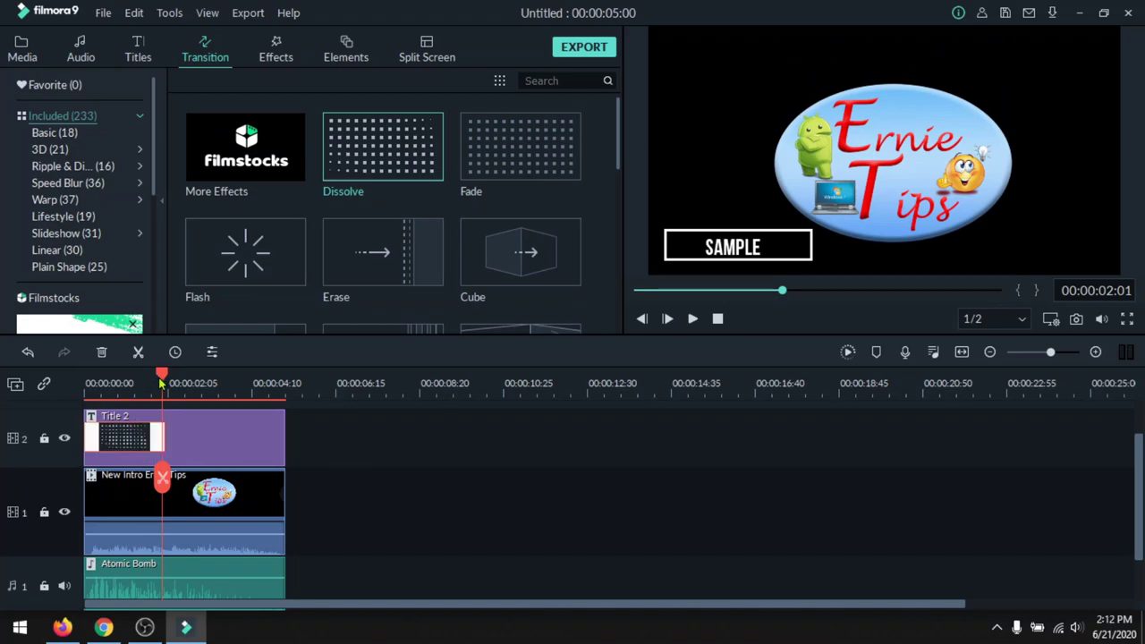
Step: Preview the Dissolve at the start of Title 2 from the beginning of the project and pause at 00:00:03:07
{"action": "left_click_drag", "start_coordinate": [162, 382], "coordinate": [85, 383]}
{"action": "key", "text": "space"}
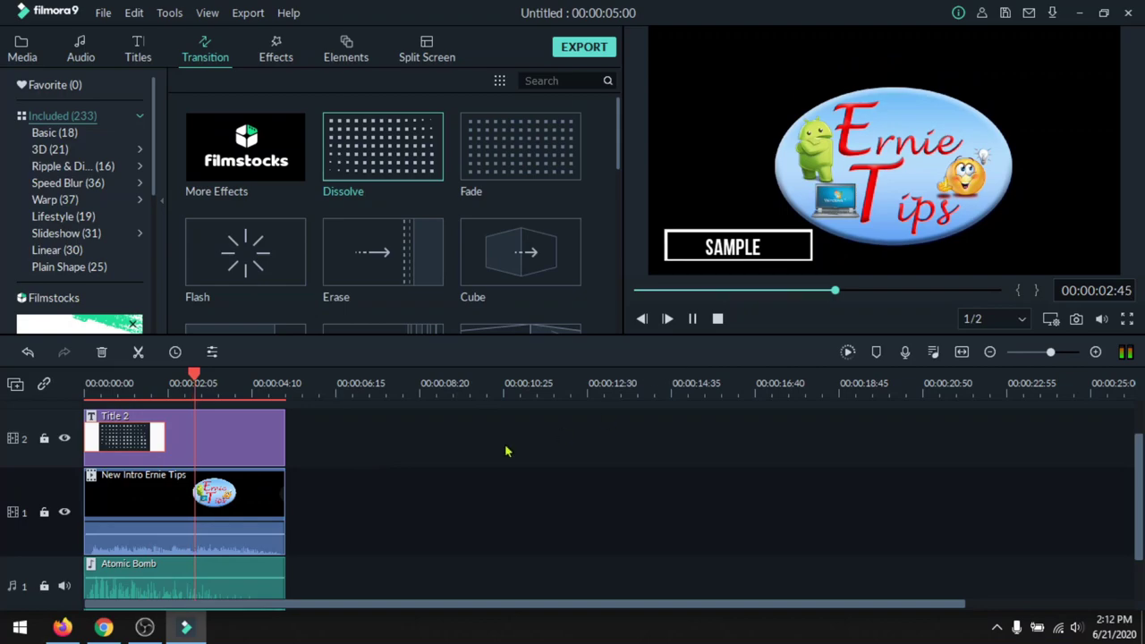
{"action": "key", "text": "space"}
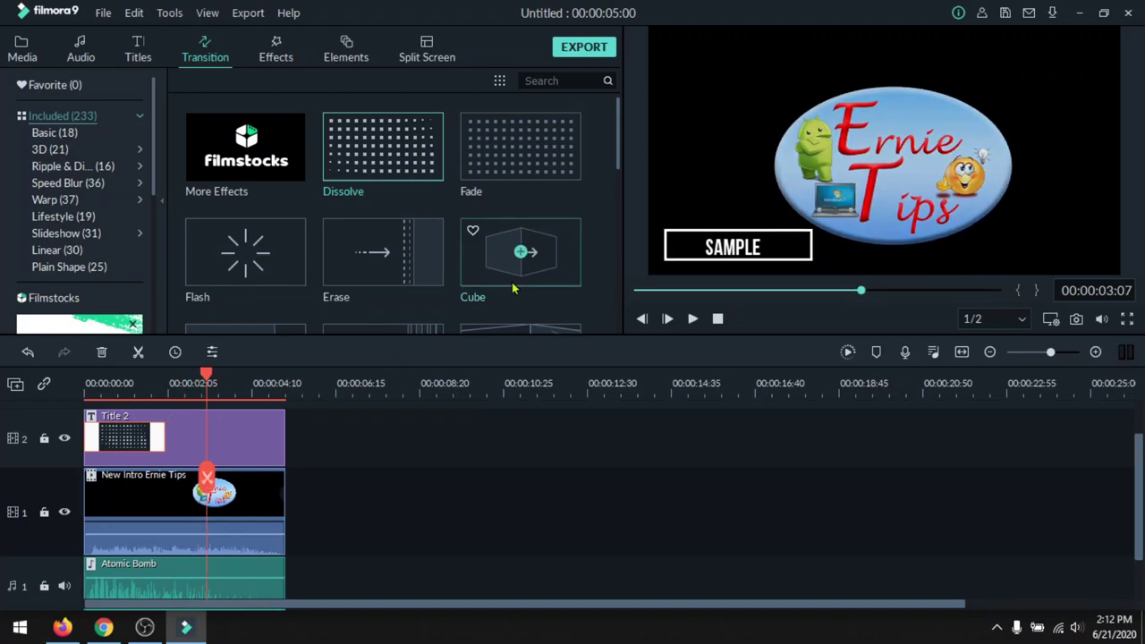
Step: Add the Dissolve transition to the start of the intro clip on track 1 and preview it from the beginning
{"action": "left_click_drag", "start_coordinate": [103, 474], "coordinate": [104, 487]}
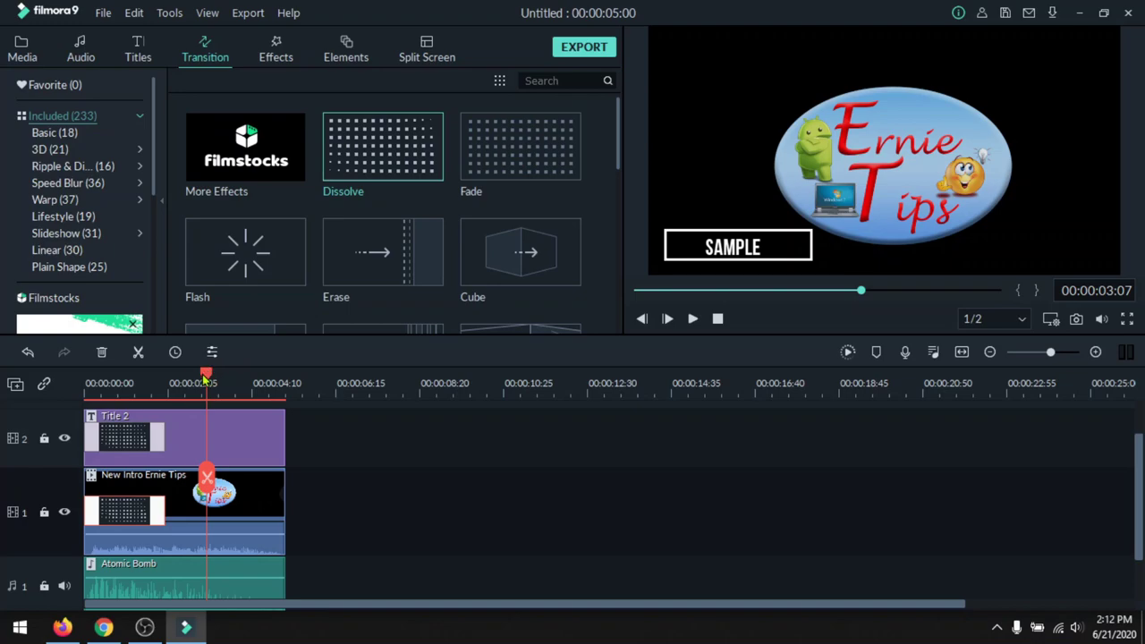
{"action": "key", "text": "Home"}
{"action": "key", "text": "space"}
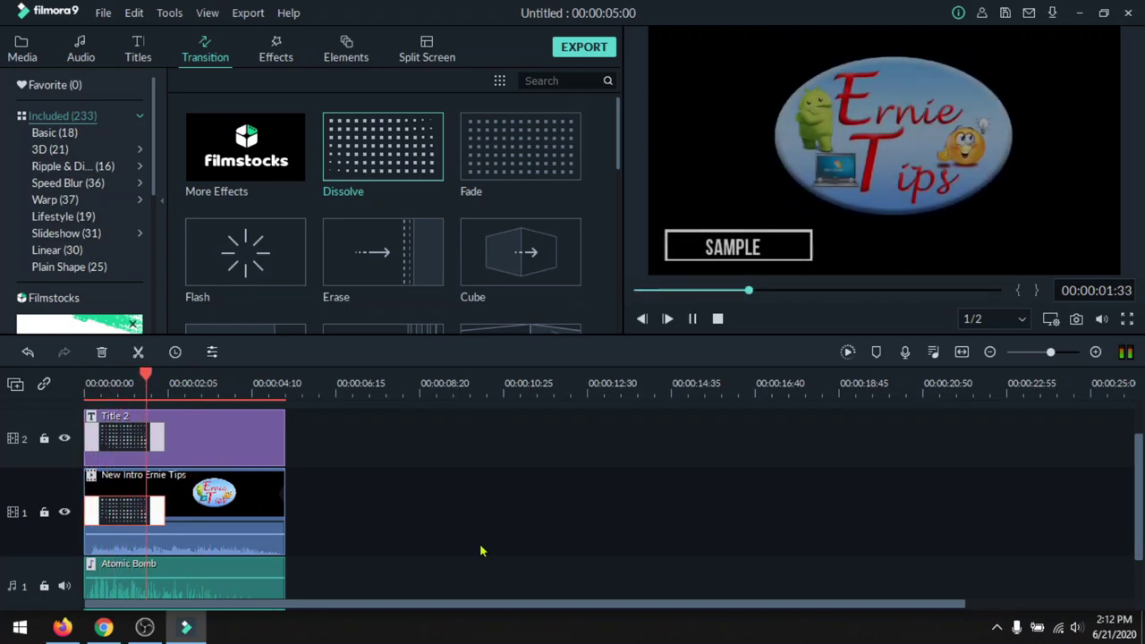
{"action": "scroll", "coordinate": [361, 491], "scroll_direction": "down", "scroll_amount": 1}
{"action": "key", "text": "space"}
Step: Add Erase to the end of Title 2 and Cube to the end of the intro clip, and play the project through
{"action": "scroll", "coordinate": [257, 452], "scroll_direction": "up", "scroll_amount": 2}
{"action": "mouse_move", "coordinate": [411, 255]}
{"action": "left_mouse_down"}
{"action": "mouse_move", "coordinate": [400, 321]}
{"action": "mouse_move", "coordinate": [266, 465]}
{"action": "left_mouse_up"}
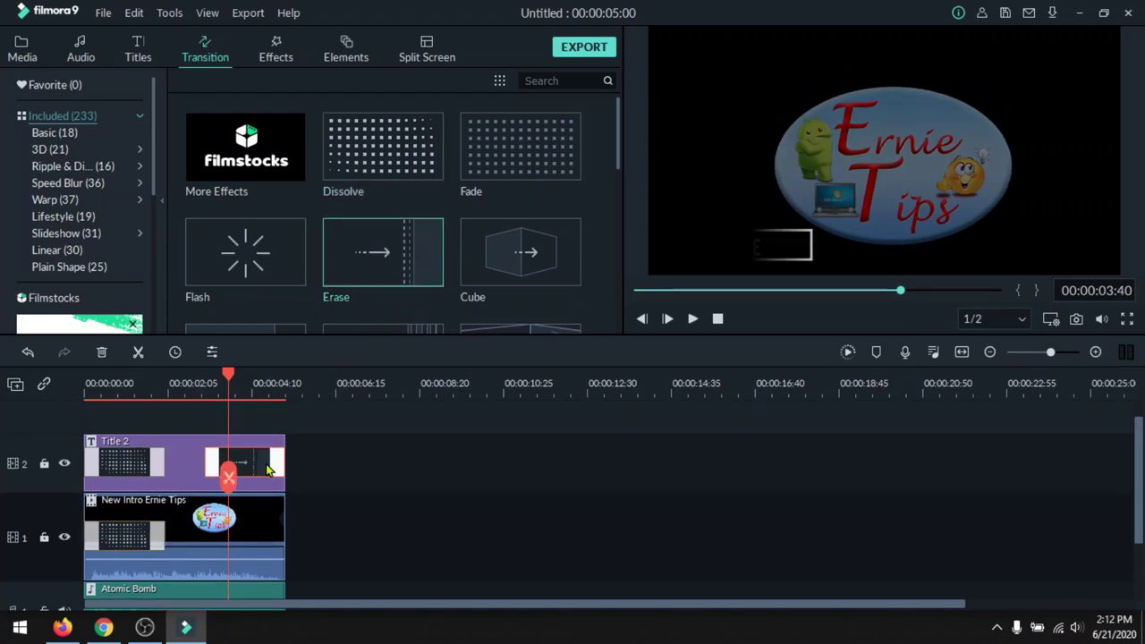
{"action": "left_click_drag", "start_coordinate": [523, 252], "coordinate": [278, 542]}
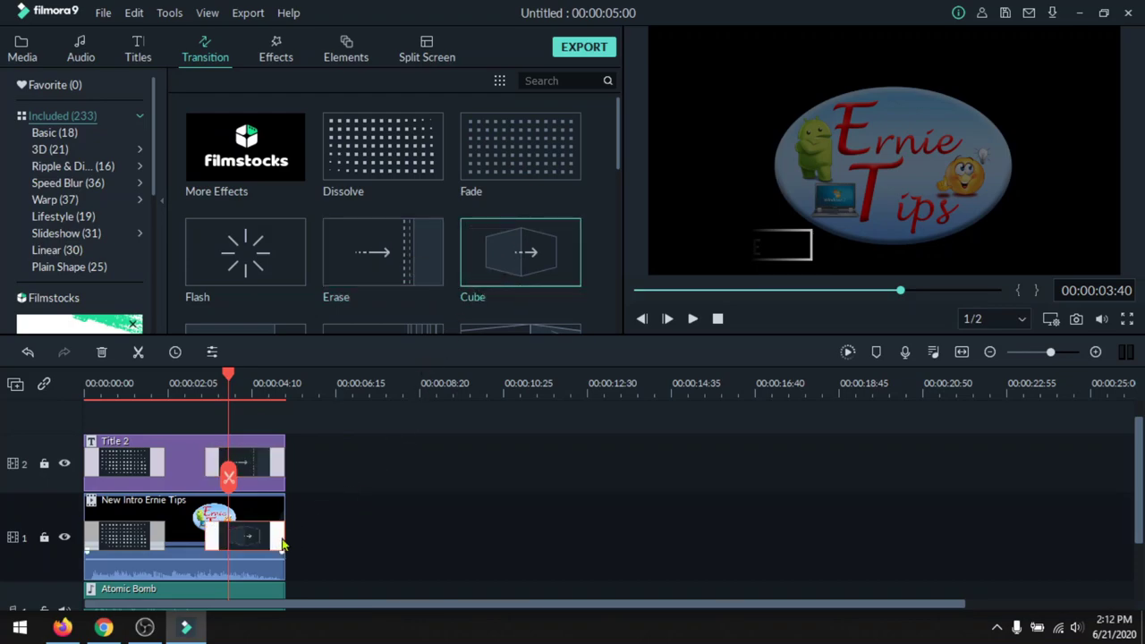
{"action": "key", "text": "Home"}
{"action": "key", "text": "space"}
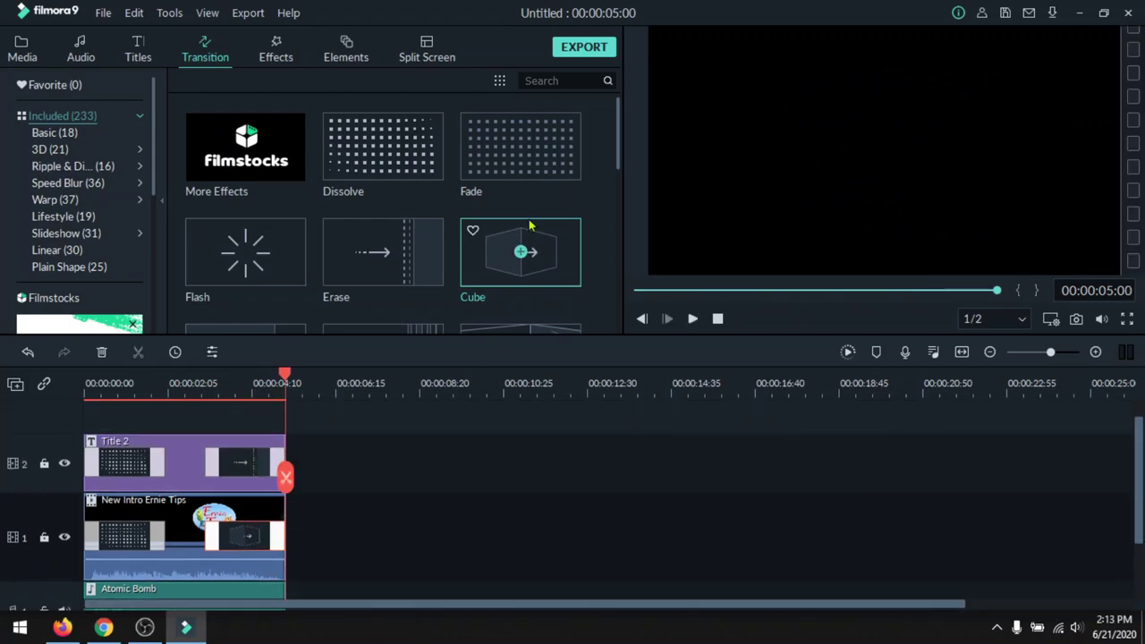
Step: Browse the remaining transitions and the included effects, dismissing the Filmstocks promotion
{"action": "scroll", "coordinate": [304, 128], "scroll_direction": "down", "scroll_amount": 5}
{"action": "scroll", "coordinate": [456, 222], "scroll_direction": "down", "scroll_amount": 3}
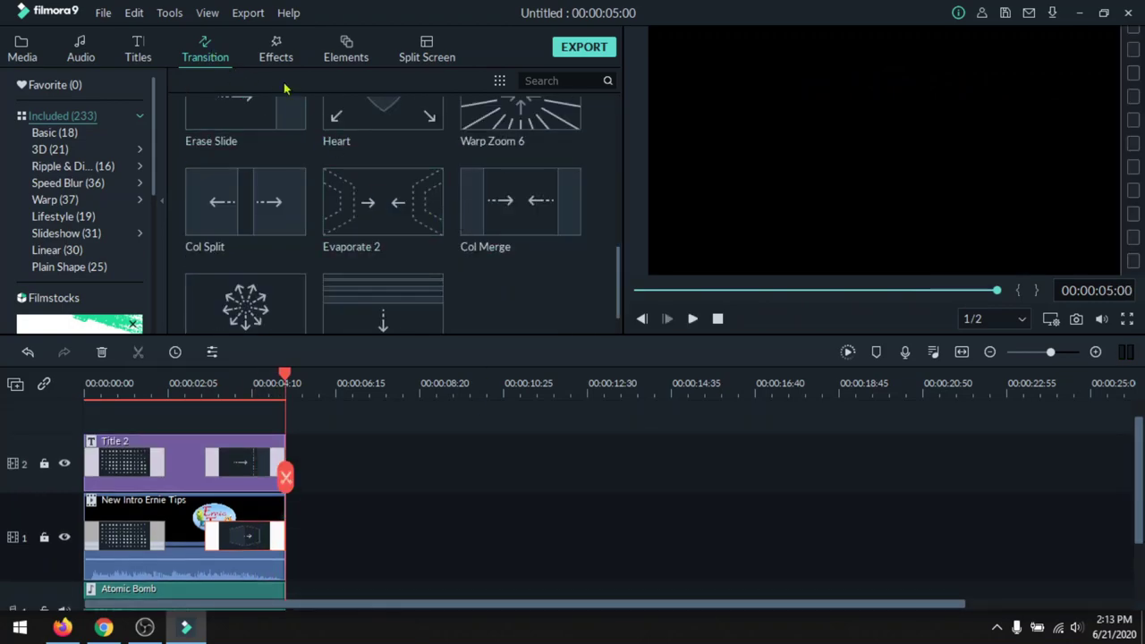
{"action": "left_click", "coordinate": [284, 55]}
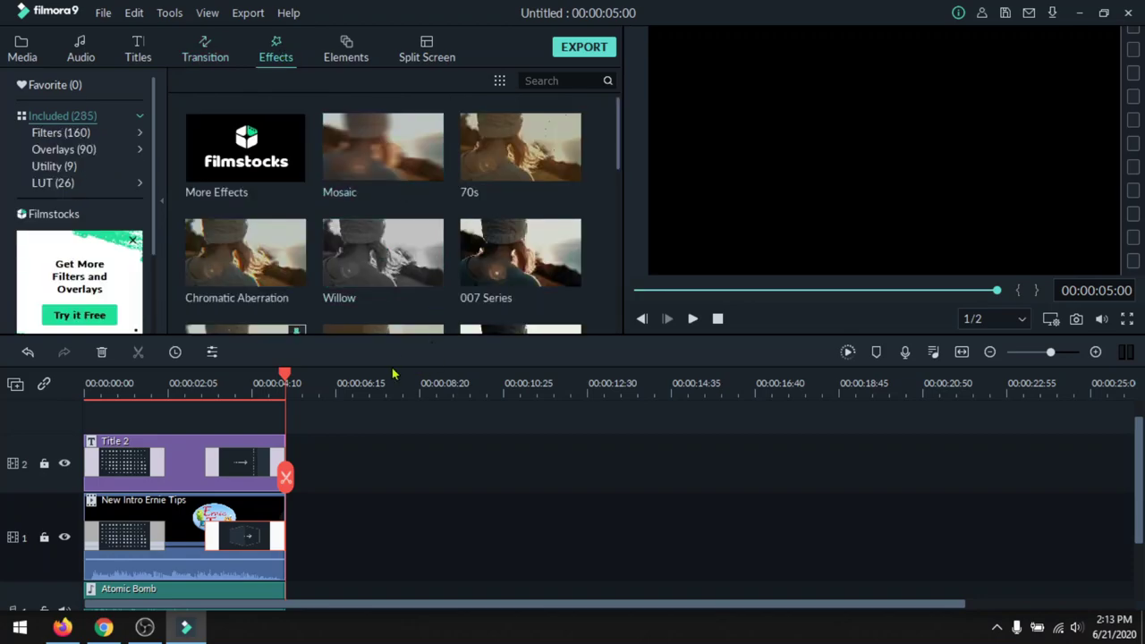
{"action": "scroll", "coordinate": [388, 280], "scroll_direction": "down", "scroll_amount": 10}
{"action": "scroll", "coordinate": [401, 284], "scroll_direction": "up", "scroll_amount": 10}
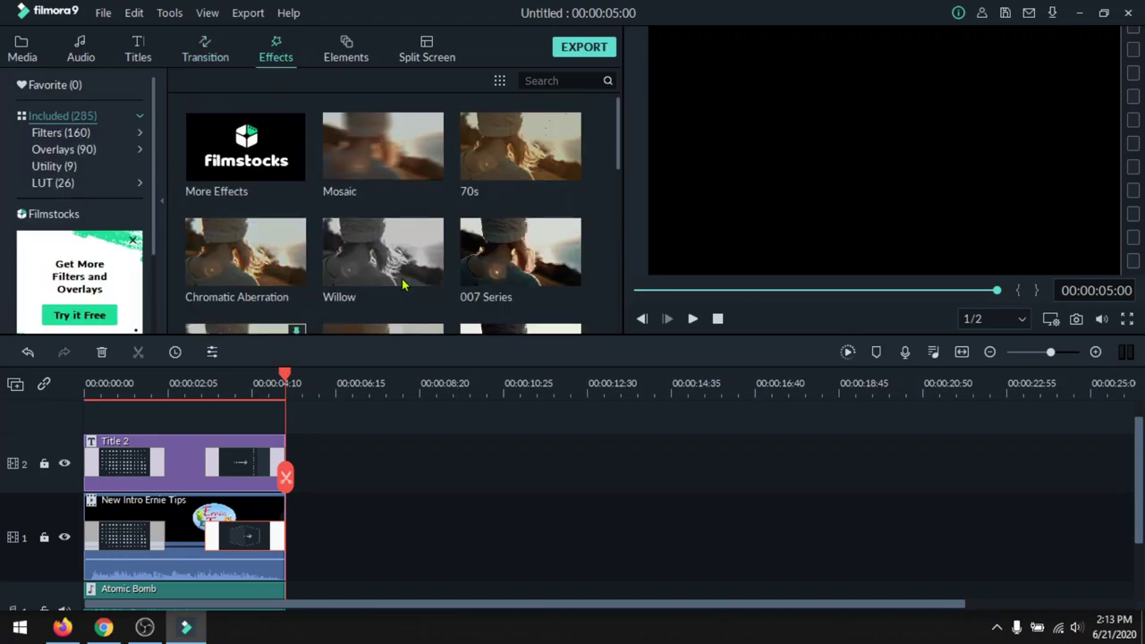
{"action": "left_click", "coordinate": [134, 241]}
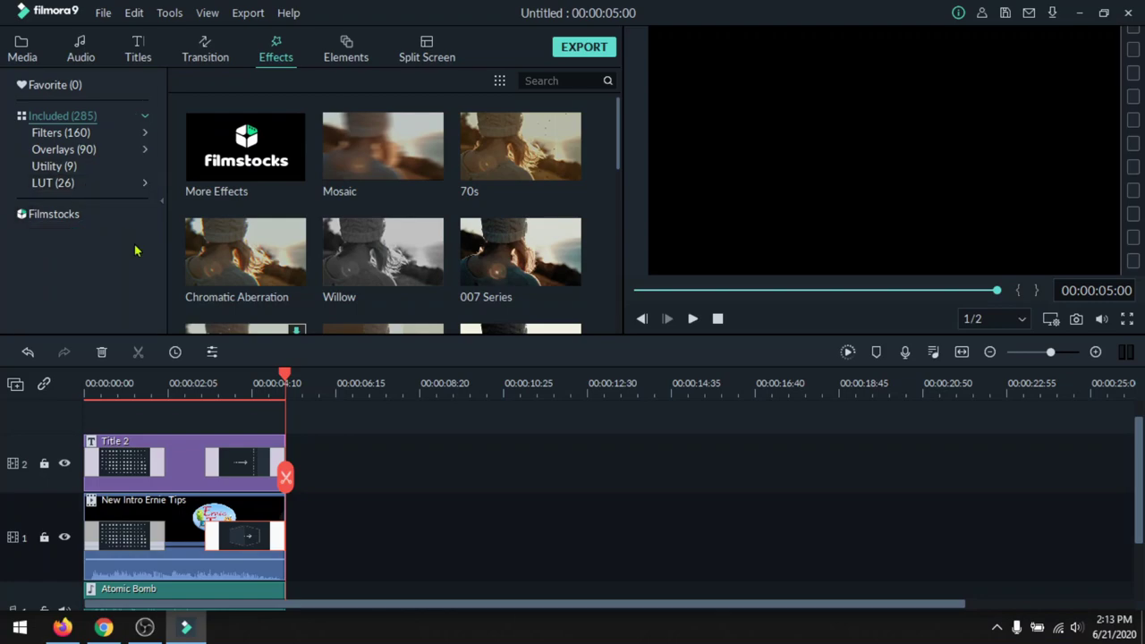
Step: Add the Old video filter on track 3 above Title 2 and preview the project from the beginning
{"action": "left_click", "coordinate": [78, 139]}
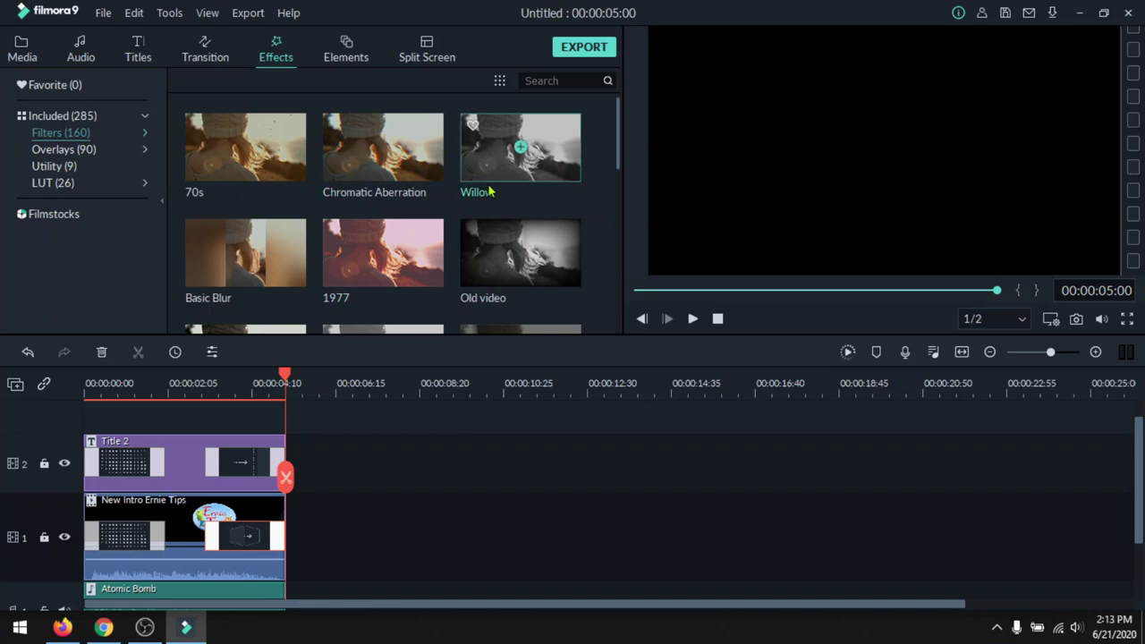
{"action": "scroll", "coordinate": [536, 286], "scroll_direction": "down", "scroll_amount": 5}
{"action": "scroll", "coordinate": [543, 295], "scroll_direction": "up", "scroll_amount": 5}
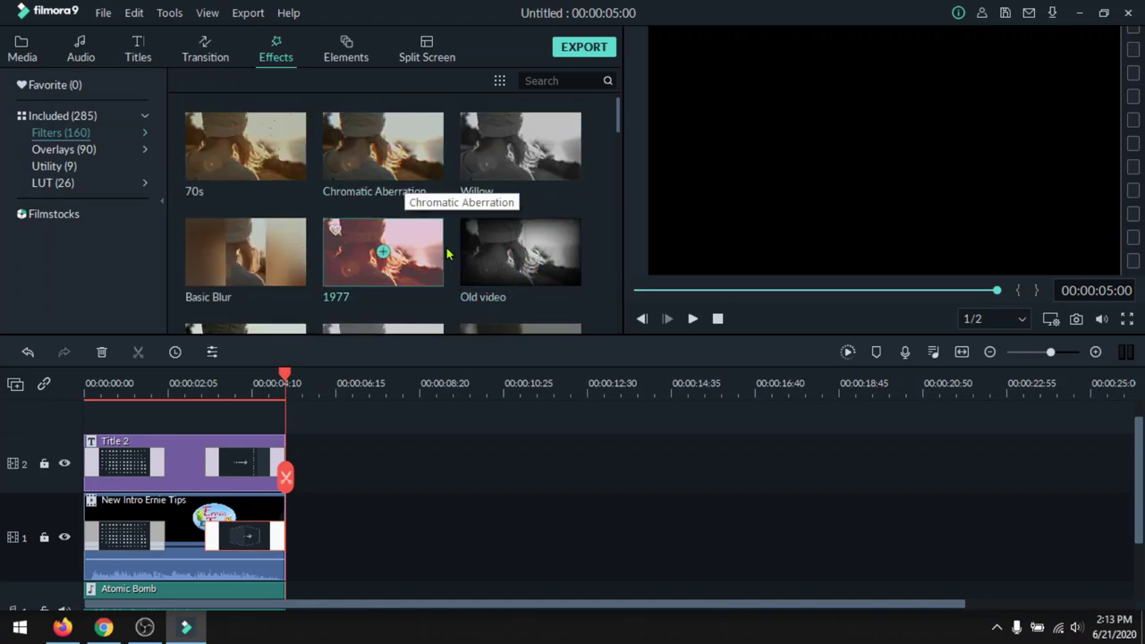
{"action": "scroll", "coordinate": [506, 260], "scroll_direction": "down", "scroll_amount": 10}
{"action": "scroll", "coordinate": [506, 261], "scroll_direction": "up", "scroll_amount": 10}
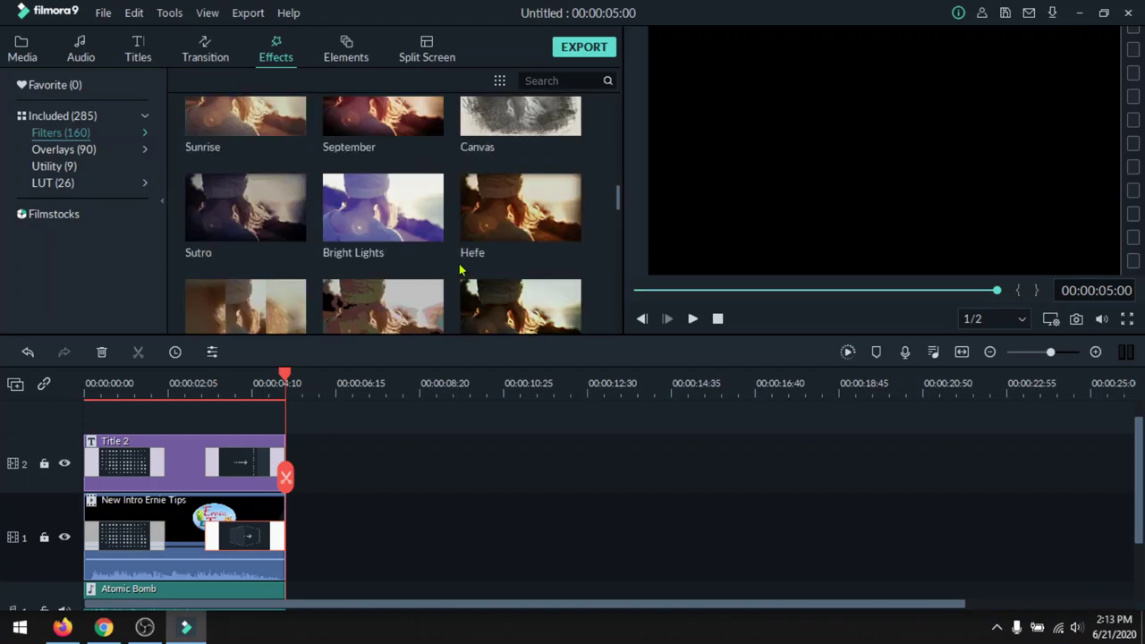
{"action": "scroll", "coordinate": [412, 268], "scroll_direction": "up", "scroll_amount": 3}
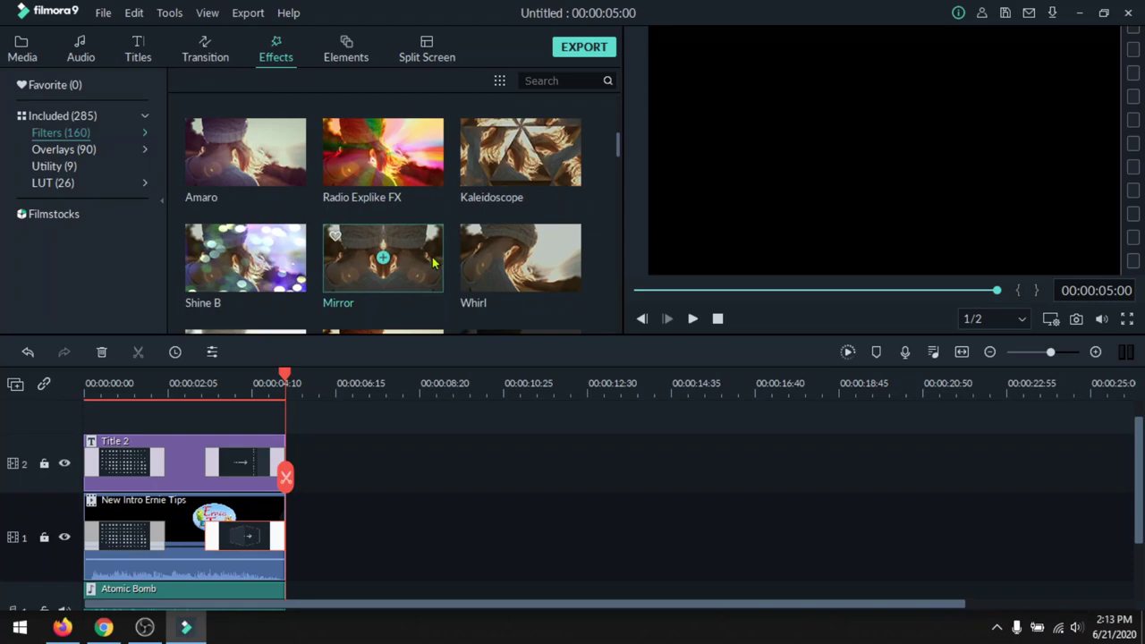
{"action": "scroll", "coordinate": [426, 267], "scroll_direction": "up", "scroll_amount": 3}
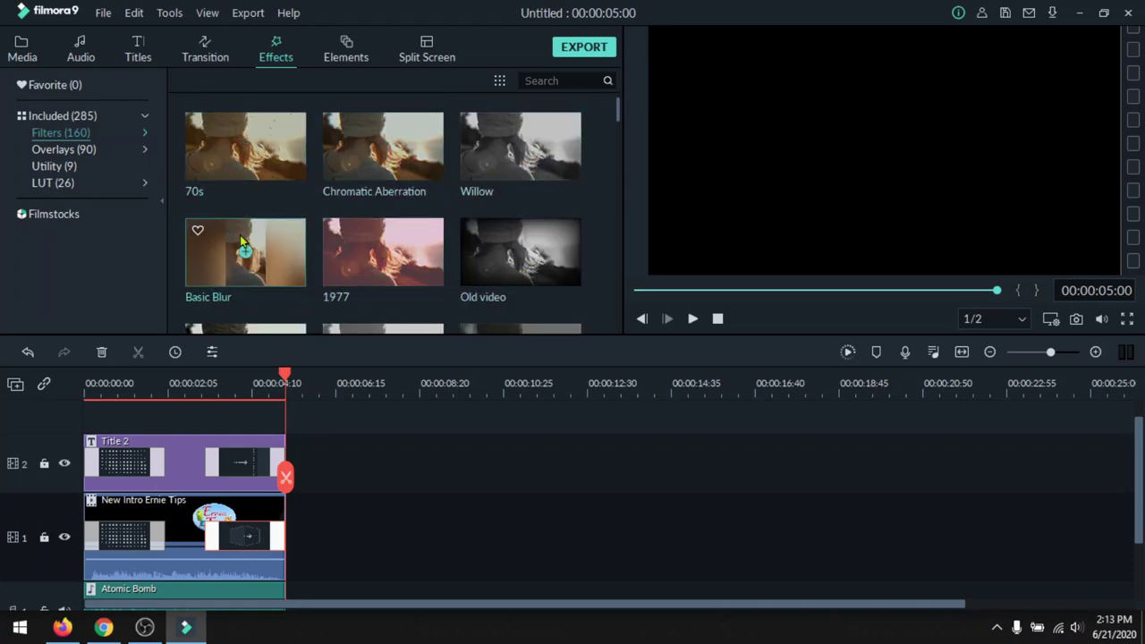
{"action": "left_click_drag", "start_coordinate": [548, 255], "coordinate": [45, 439]}
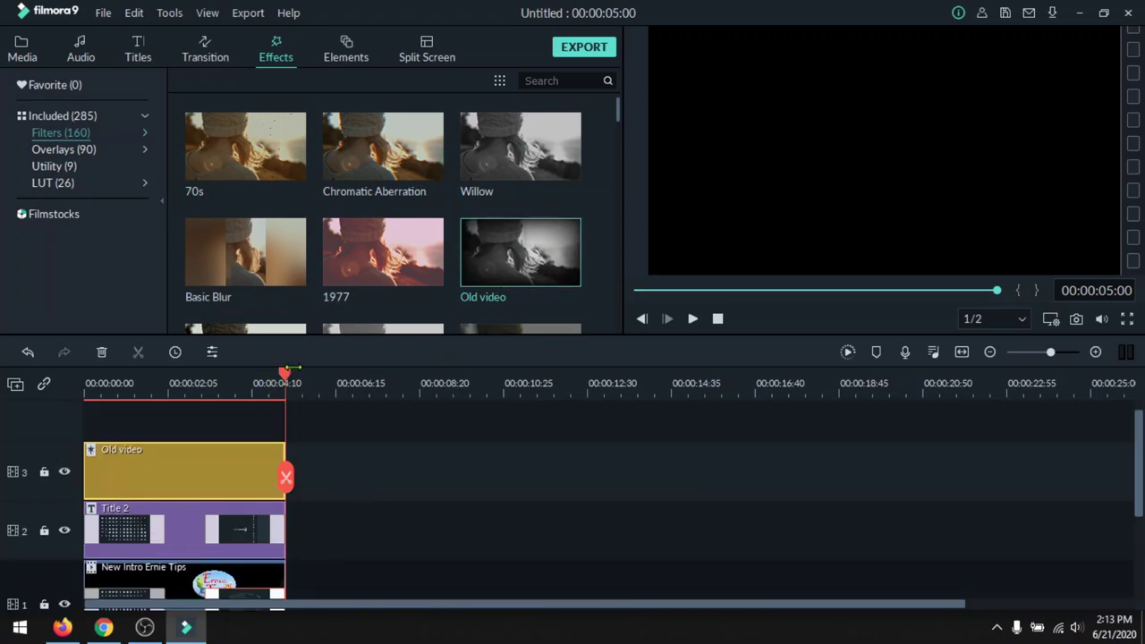
{"action": "left_click_drag", "start_coordinate": [286, 377], "coordinate": [53, 384]}
{"action": "left_click", "coordinate": [691, 322]}
Step: Shorten the Old video filter on track 3 from its end to about 2.5 seconds and preview the result
{"action": "left_click_drag", "start_coordinate": [286, 375], "coordinate": [409, 375]}
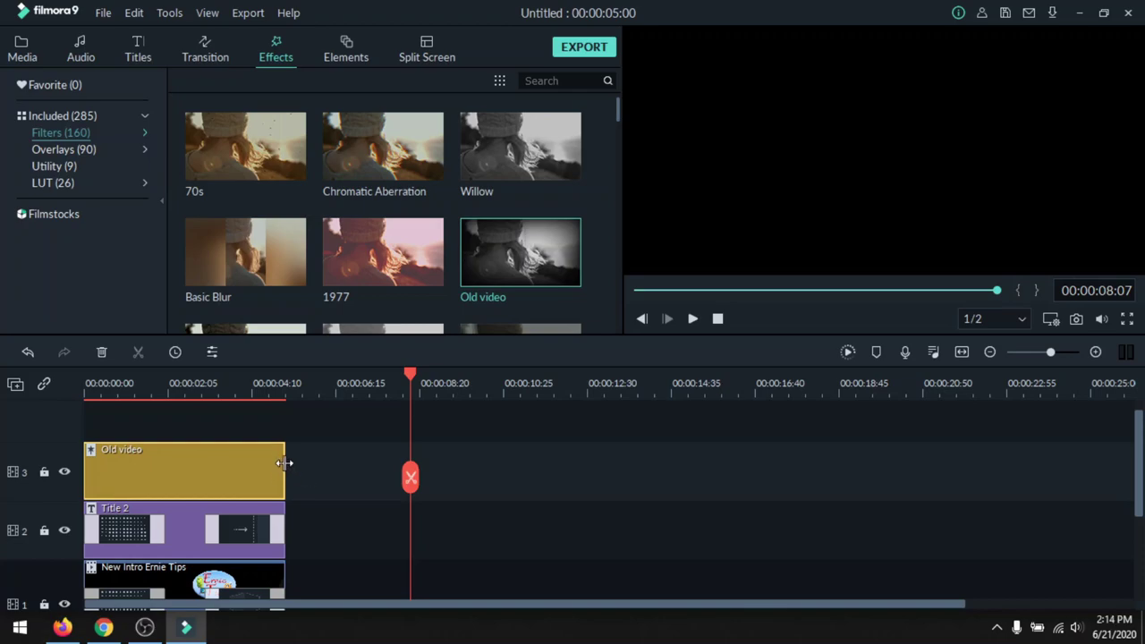
{"action": "left_click_drag", "start_coordinate": [284, 462], "coordinate": [181, 455]}
{"action": "key", "text": "space"}
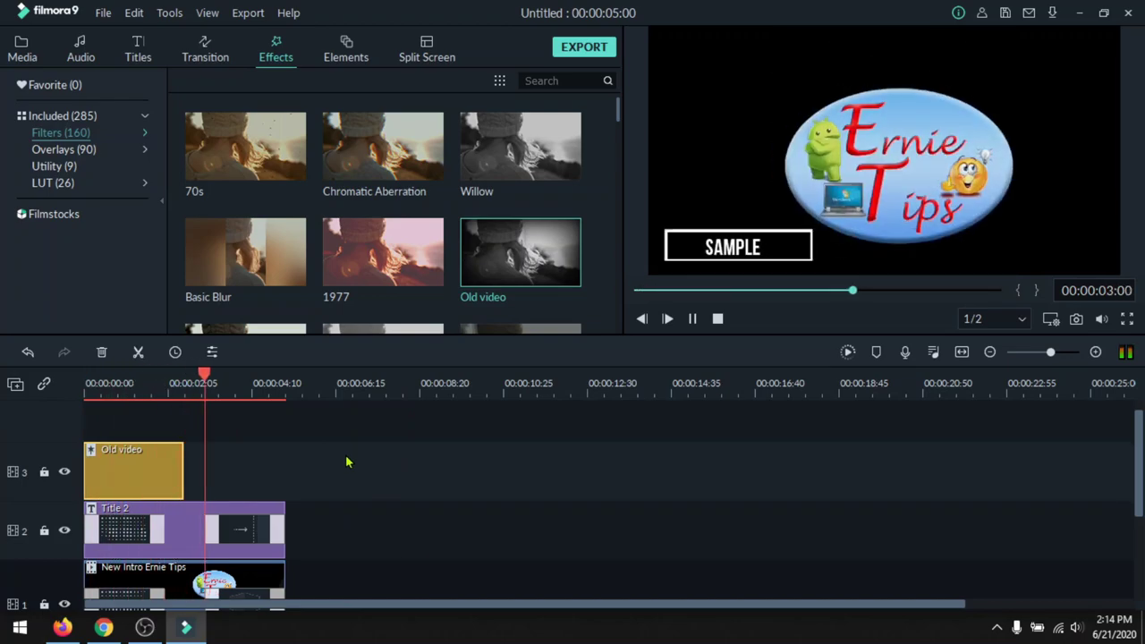
Step: Move the Old video filter on track 3 to start about 1 second in and replay the project from the beginning
{"action": "left_click_drag", "start_coordinate": [138, 461], "coordinate": [211, 458]}
{"action": "left_click_drag", "start_coordinate": [262, 382], "coordinate": [86, 383]}
{"action": "key", "text": "space"}
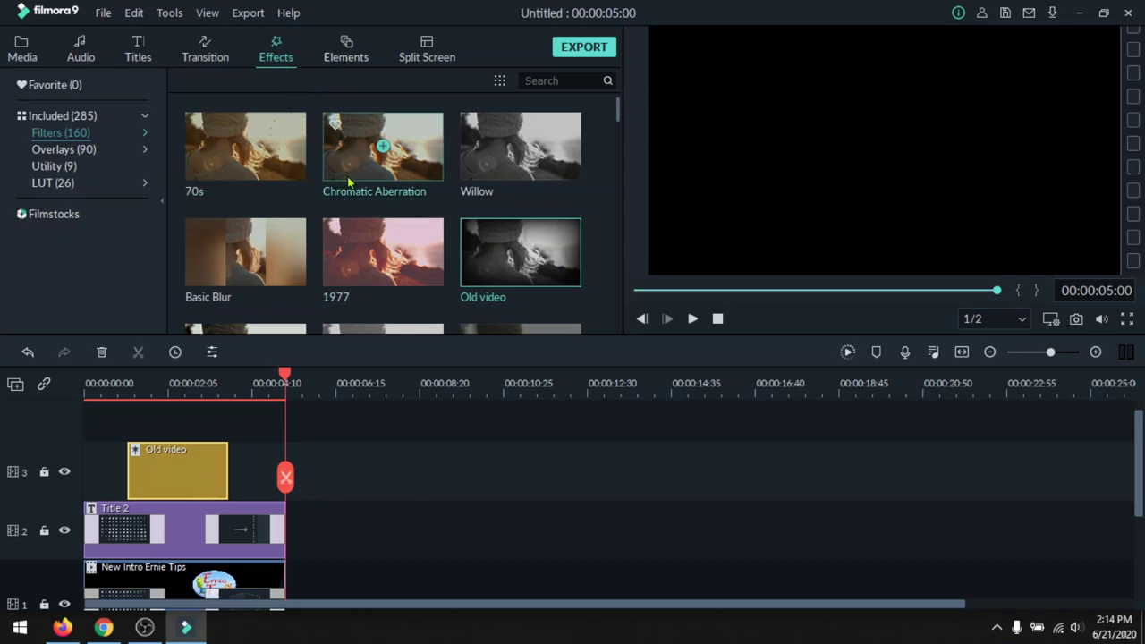
Step: Add the Web Element Circle 03 element and move it to the start of track 4 above the Old video filter
{"action": "scroll", "coordinate": [383, 232], "scroll_direction": "down", "scroll_amount": 10}
{"action": "left_click", "coordinate": [344, 54]}
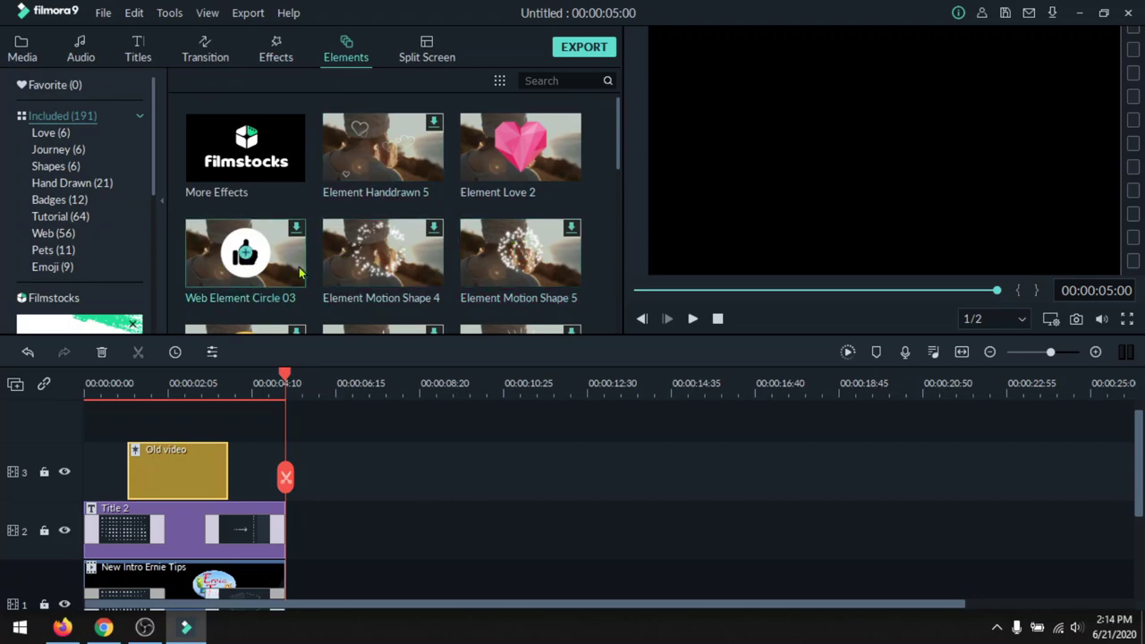
{"action": "left_click", "coordinate": [248, 259]}
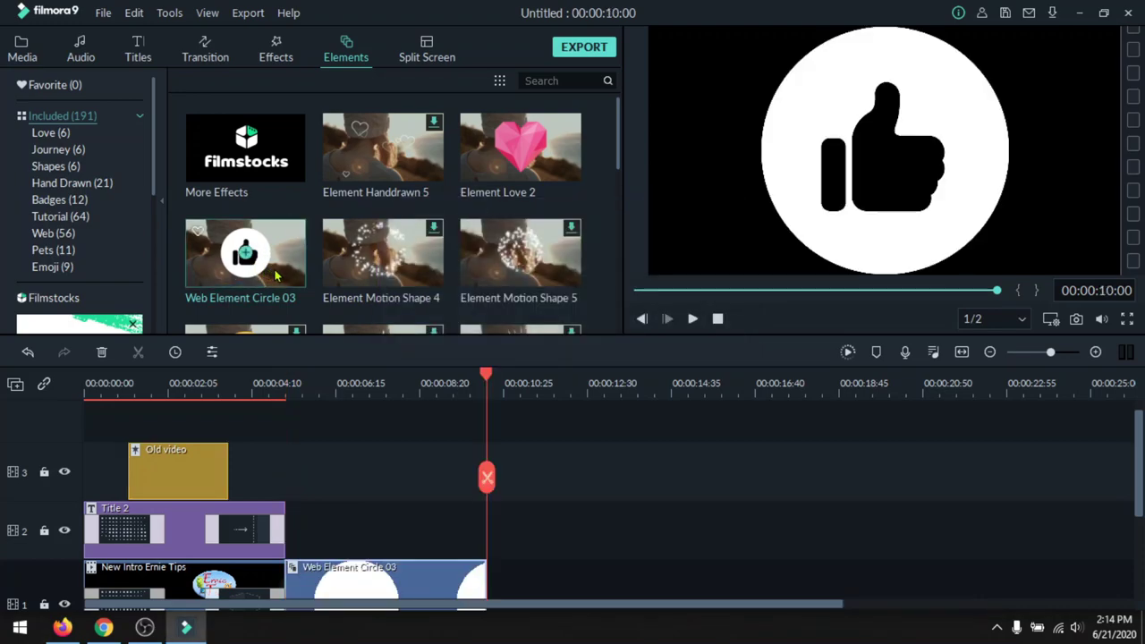
{"action": "scroll", "coordinate": [375, 523], "scroll_direction": "down", "scroll_amount": 2}
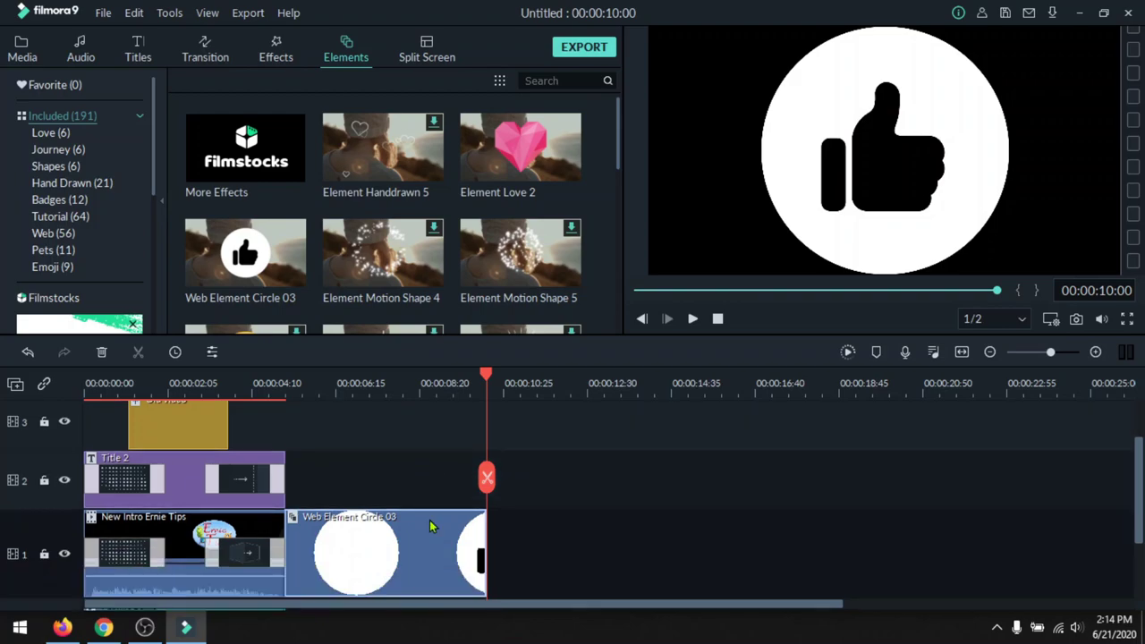
{"action": "left_click_drag", "start_coordinate": [404, 575], "coordinate": [137, 429]}
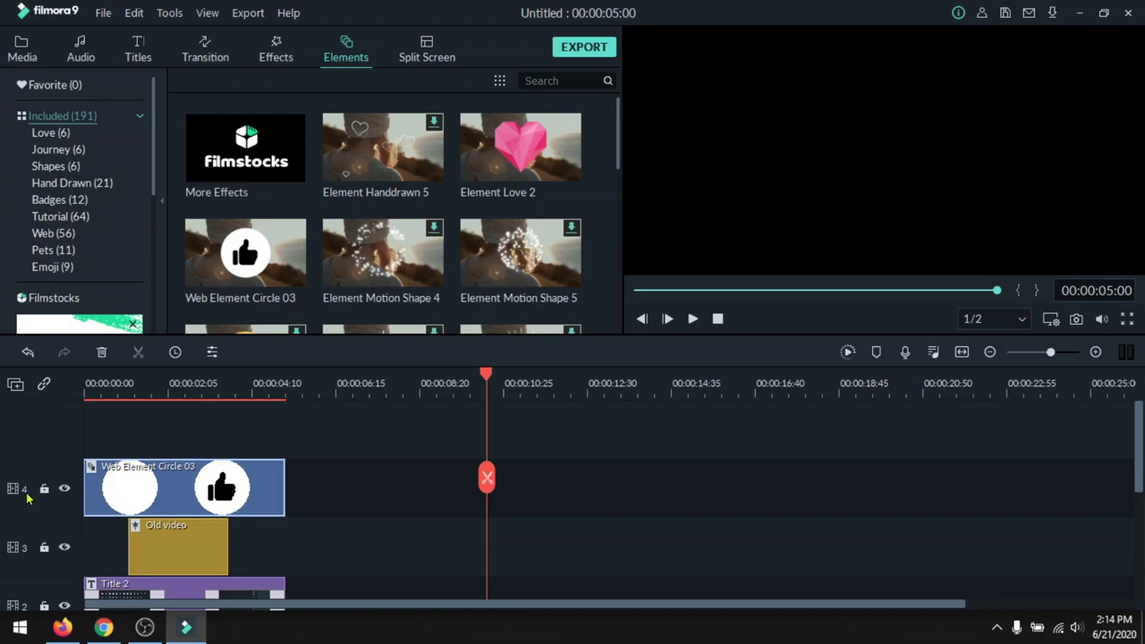
{"action": "scroll", "coordinate": [567, 439], "scroll_direction": "down", "scroll_amount": 1}
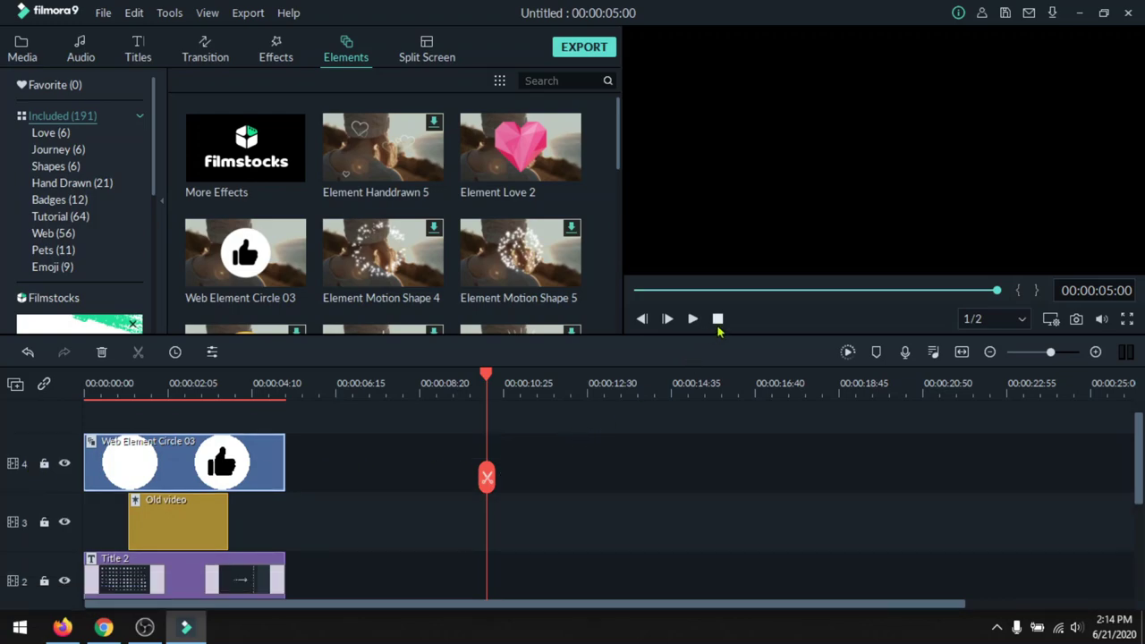
Step: Play the project from 00:00:00:00 to preview the thumbs-up element, pausing at 00:00:03:37
{"action": "left_click", "coordinate": [717, 320]}
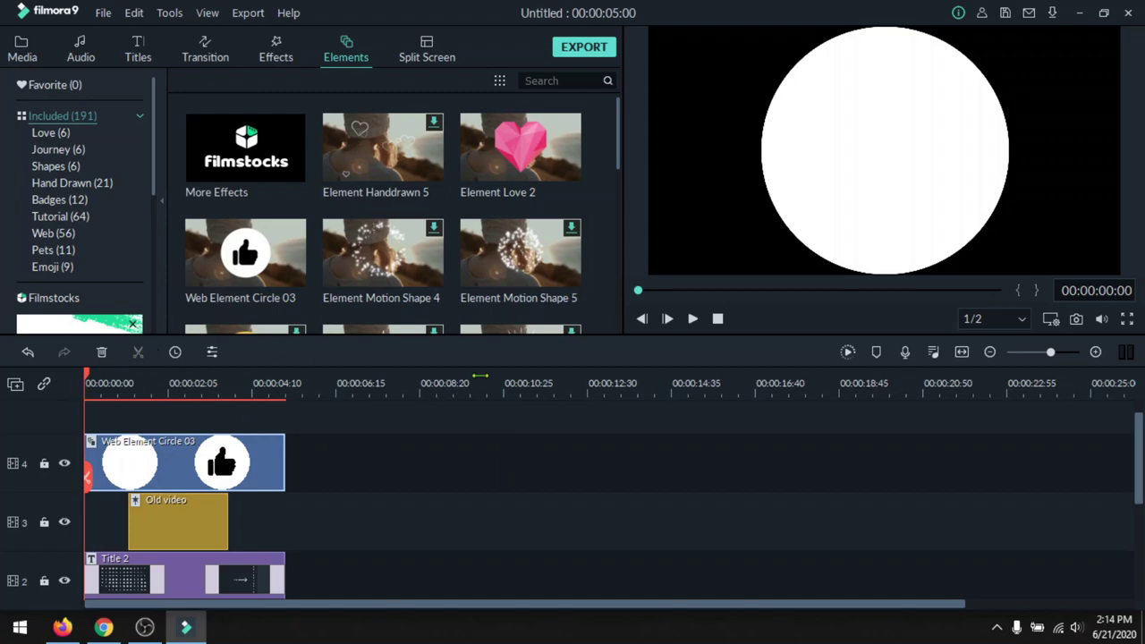
{"action": "left_click", "coordinate": [692, 320]}
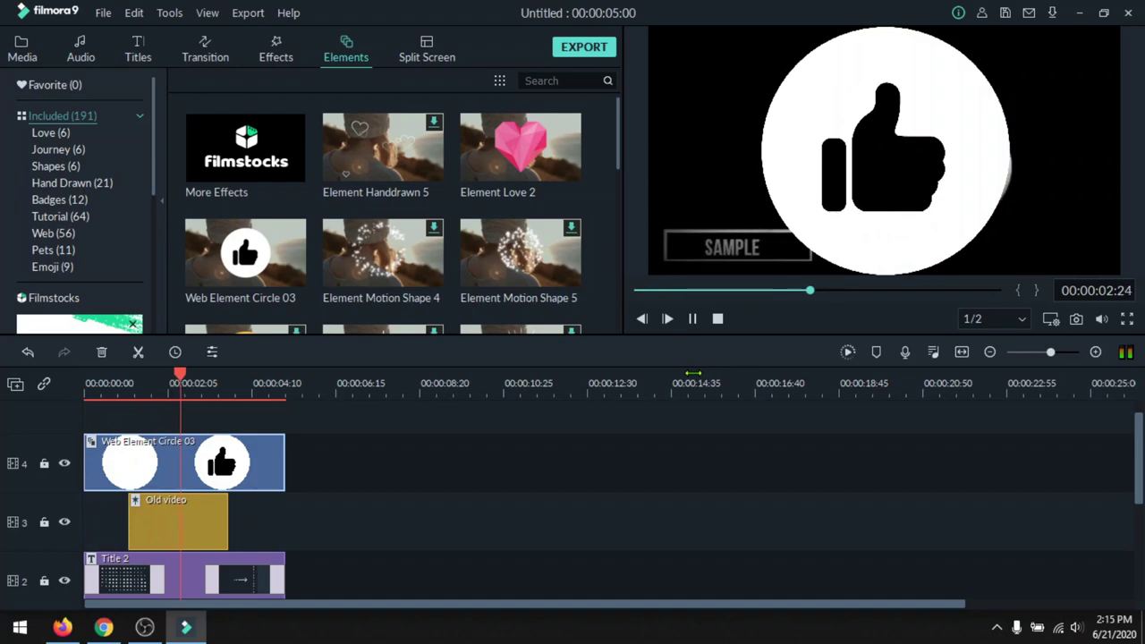
{"action": "key", "text": "space"}
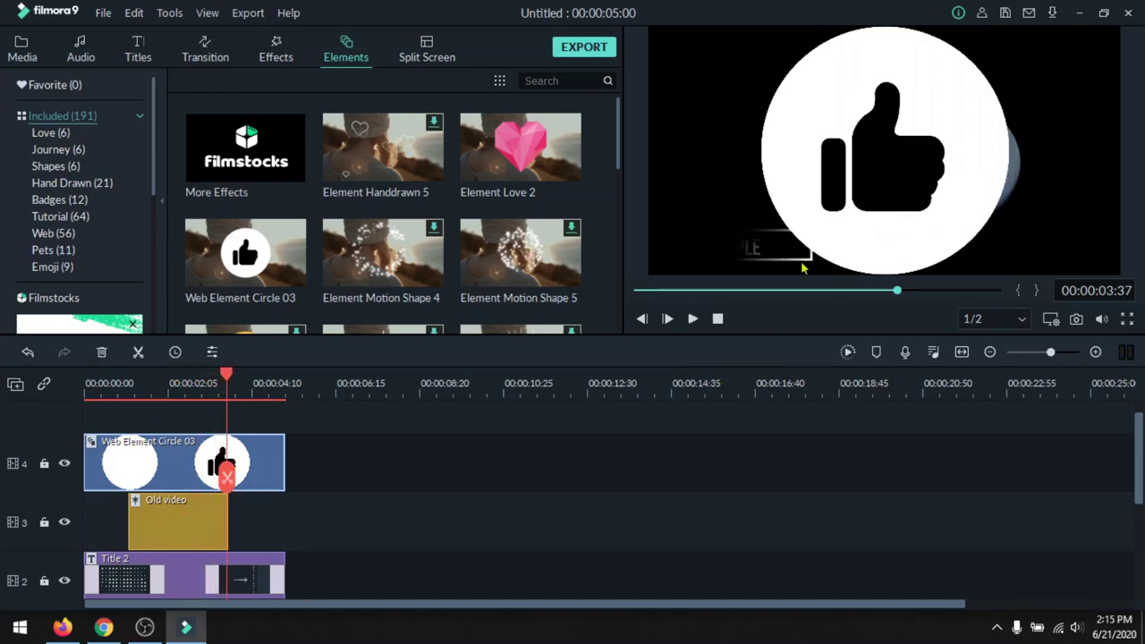
Step: Shrink the thumbs-up element, place it in the lower-right corner of the video frame, and preview it from the beginning
{"action": "left_click", "coordinate": [867, 173]}
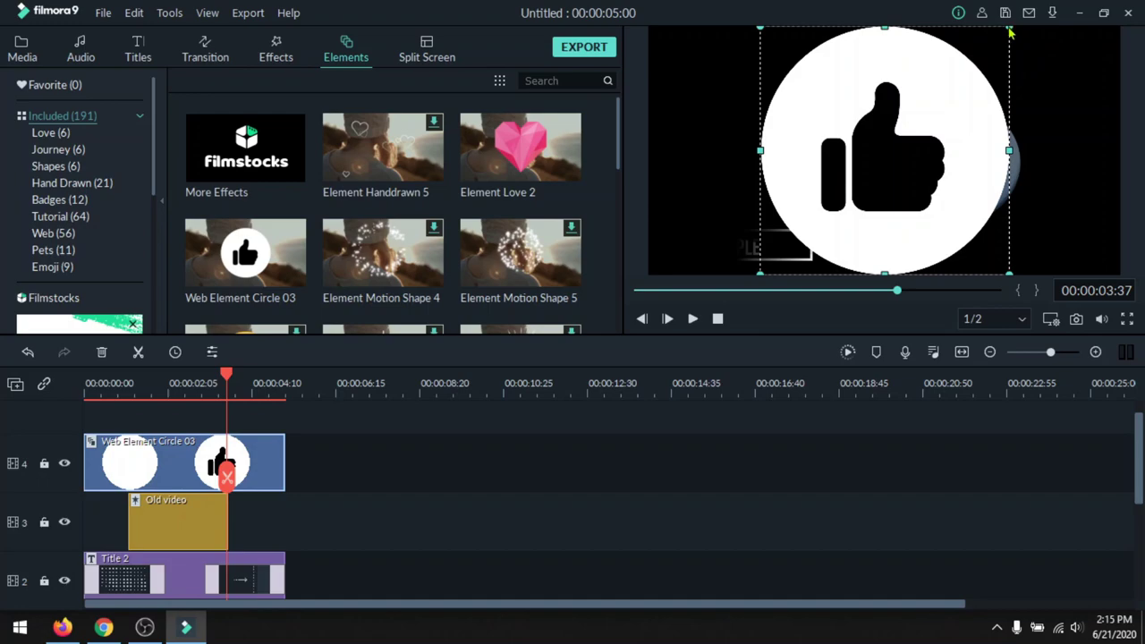
{"action": "left_click_drag", "start_coordinate": [1008, 27], "coordinate": [1109, 241]}
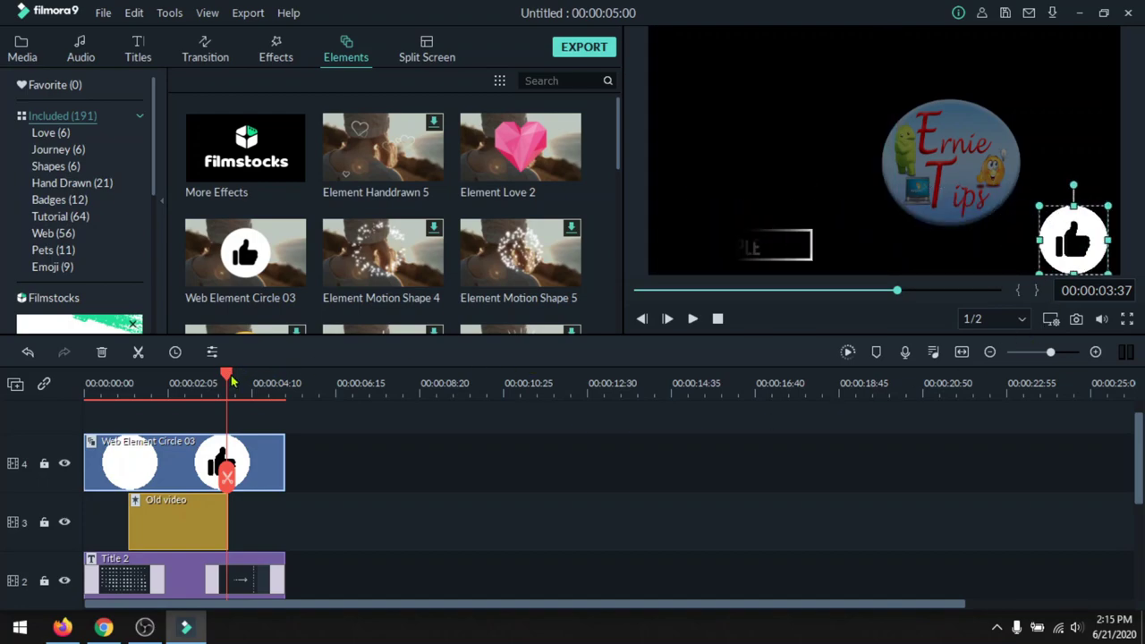
{"action": "left_click_drag", "start_coordinate": [230, 380], "coordinate": [63, 383]}
{"action": "key", "text": "space"}
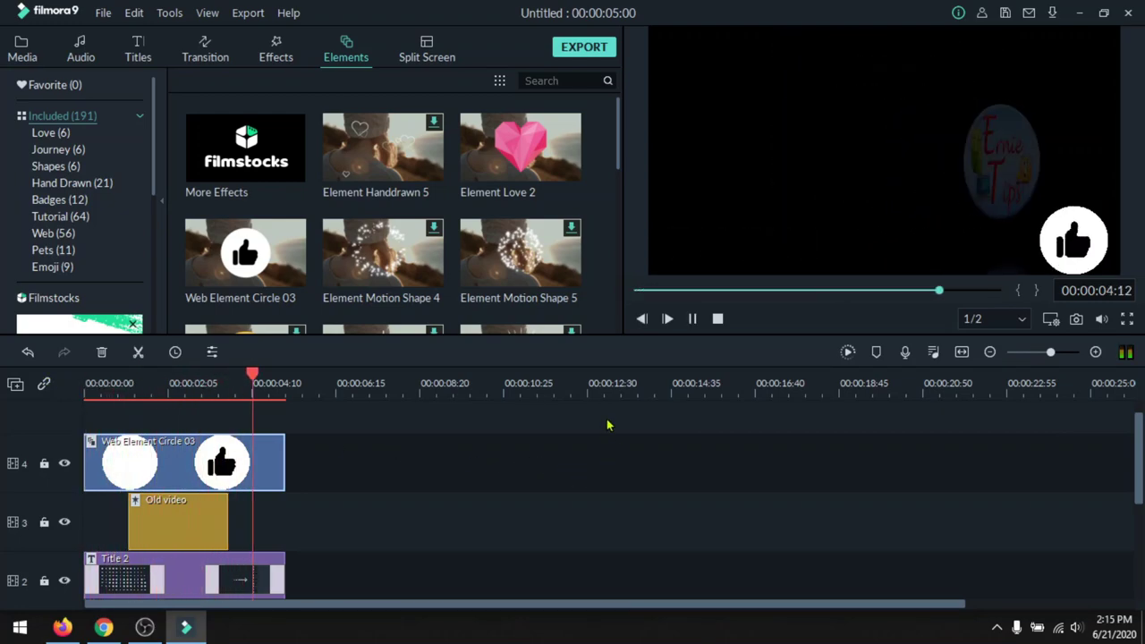
Step: Extend the Old video filter across the full five-second length of the project and preview it
{"action": "left_click_drag", "start_coordinate": [228, 514], "coordinate": [284, 513]}
{"action": "left_click", "coordinate": [269, 384]}
{"action": "key", "text": "space"}
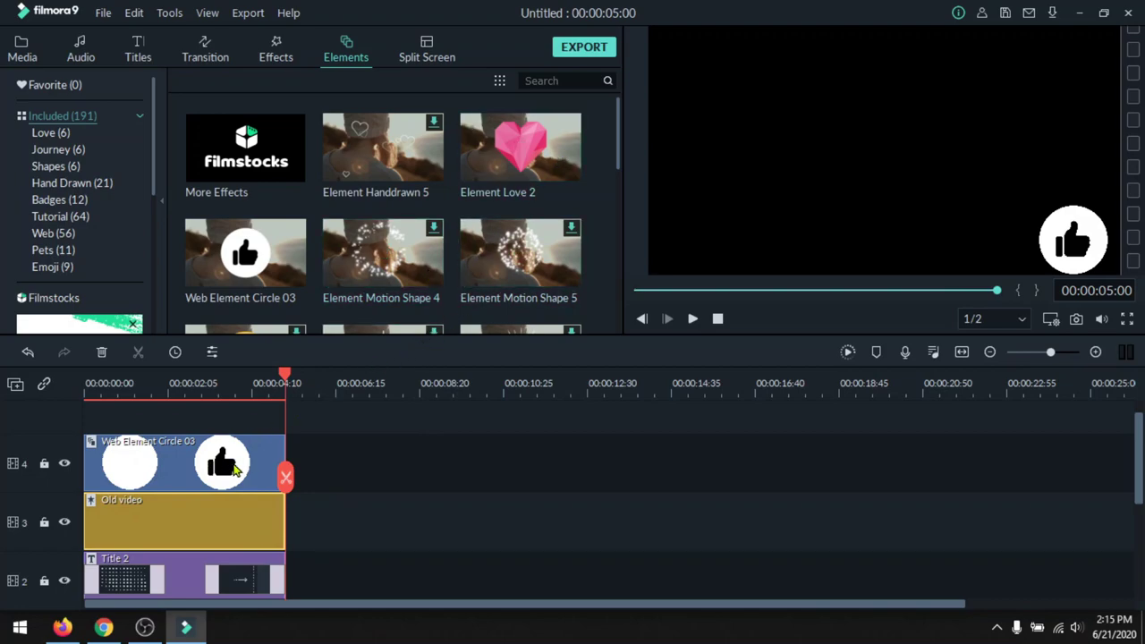
Step: Browse the rest of the included elements
{"action": "scroll", "coordinate": [599, 257], "scroll_direction": "down", "scroll_amount": 15}
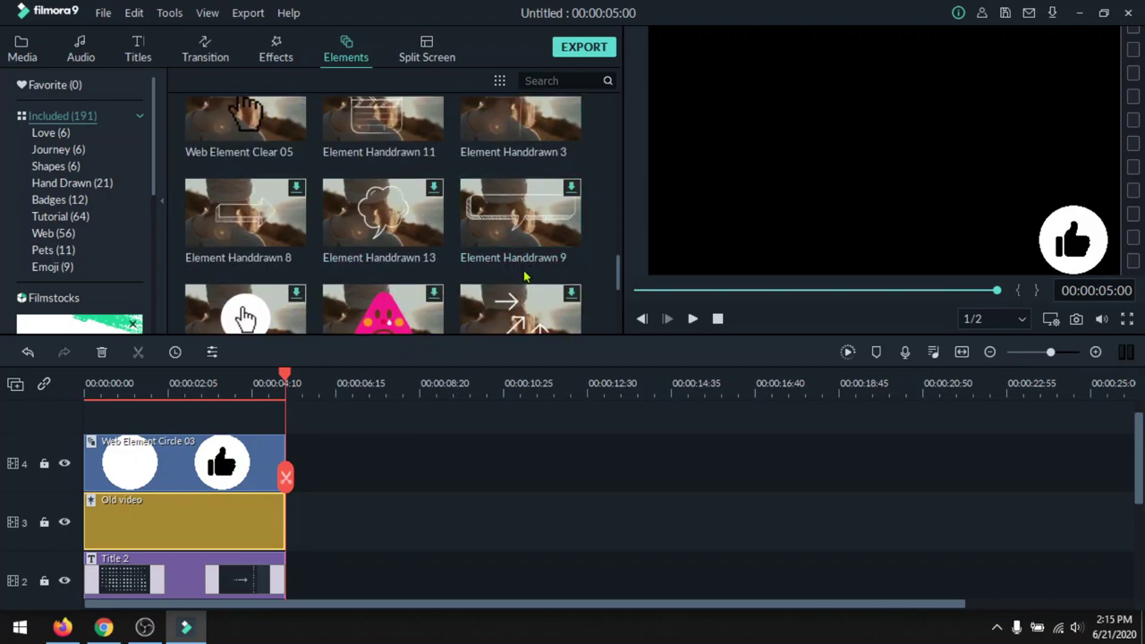
{"action": "scroll", "coordinate": [526, 278], "scroll_direction": "down", "scroll_amount": 10}
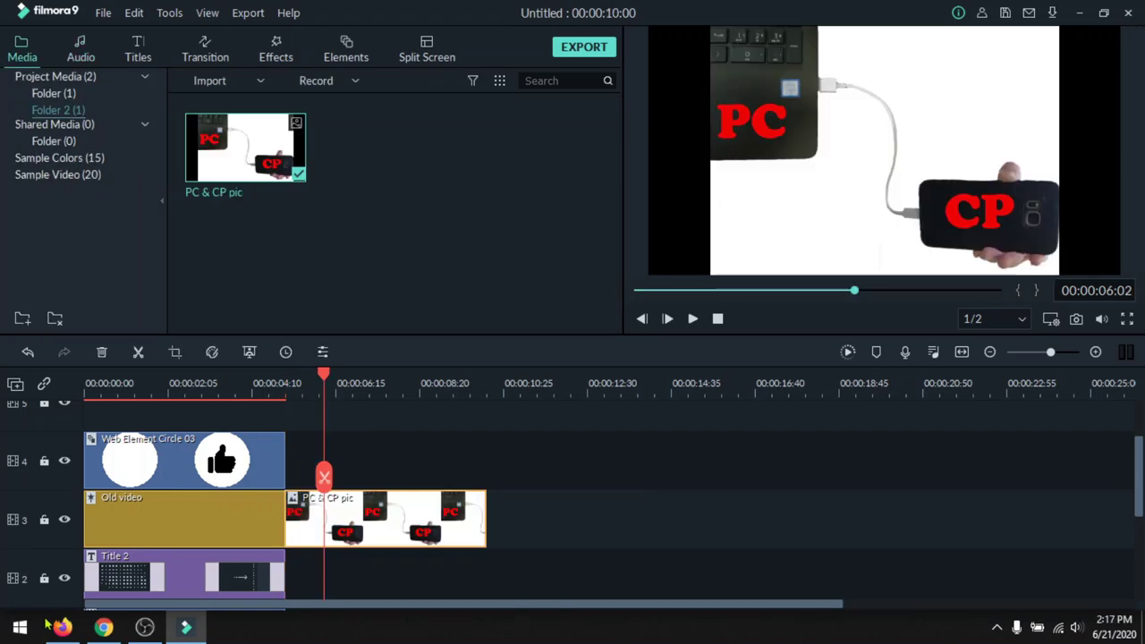
Step: Import the picture my youtube profile PNG.png from the FILES (D:) drive into media Folder 2
{"action": "left_click", "coordinate": [20, 626]}
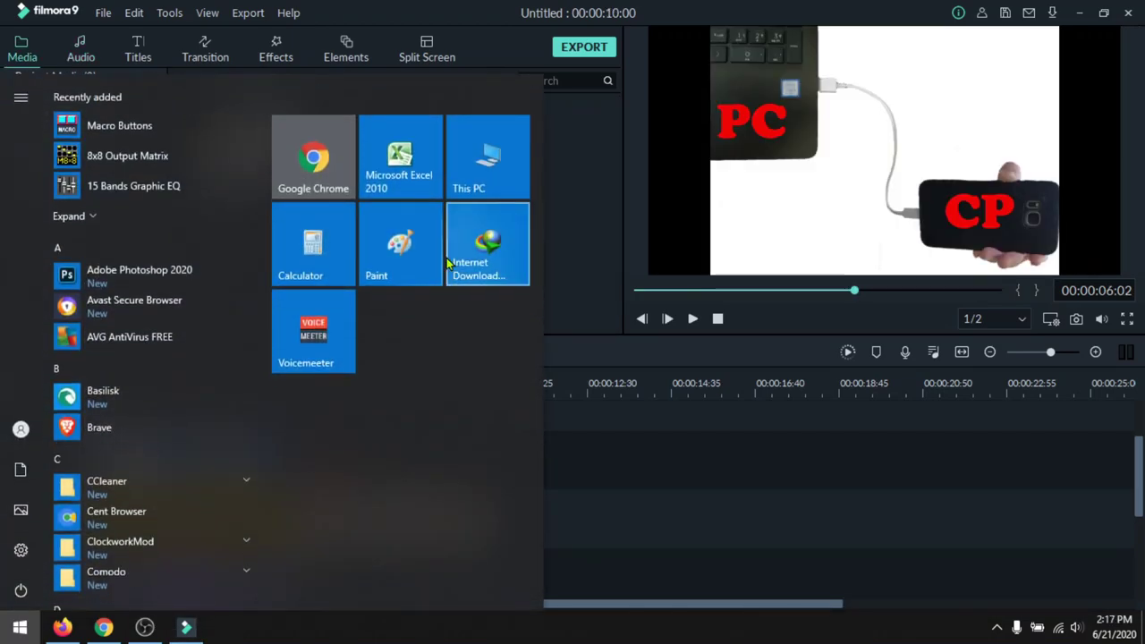
{"action": "left_click", "coordinate": [484, 170]}
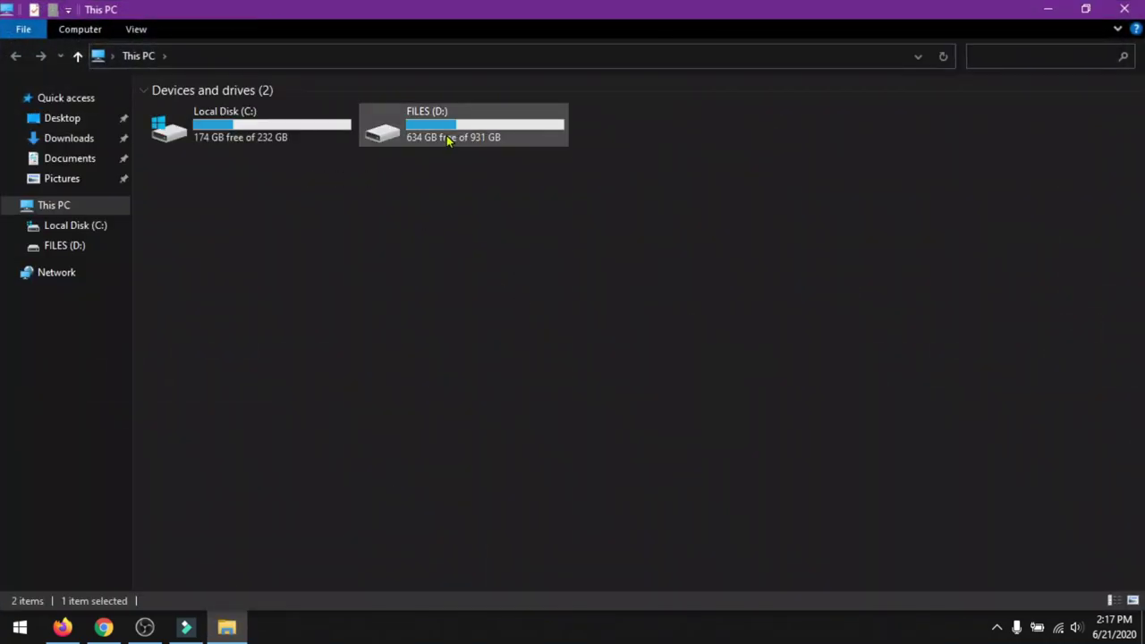
{"action": "double_click", "coordinate": [442, 134]}
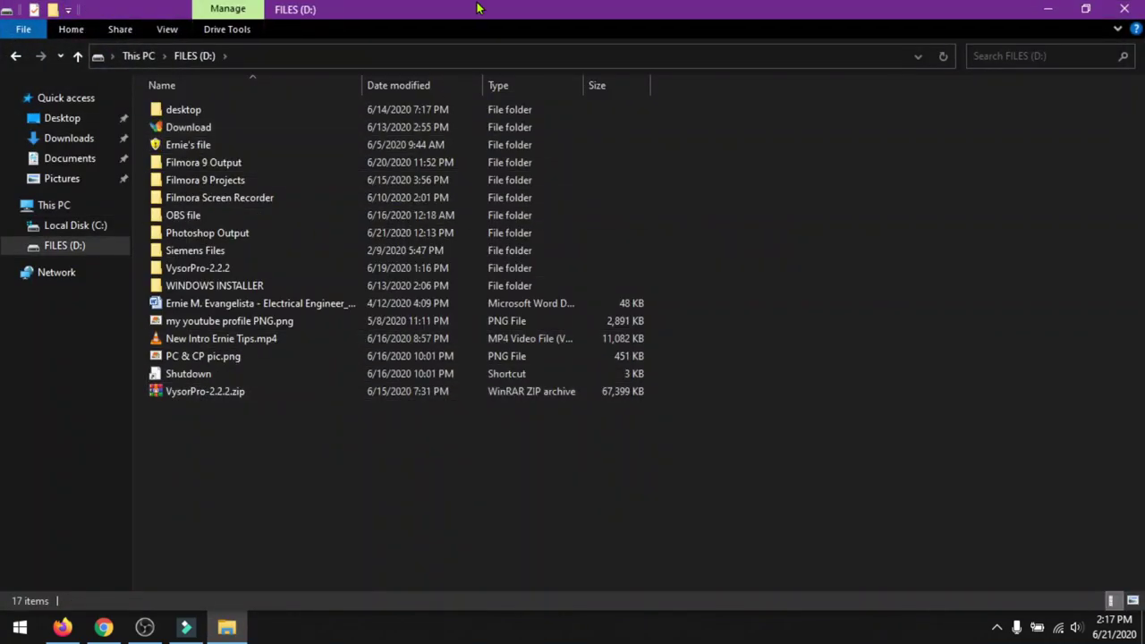
{"action": "left_click_drag", "start_coordinate": [493, 16], "coordinate": [763, 143]}
{"action": "scroll", "coordinate": [726, 358], "scroll_direction": "down", "scroll_amount": 3}
{"action": "left_click", "coordinate": [725, 352]}
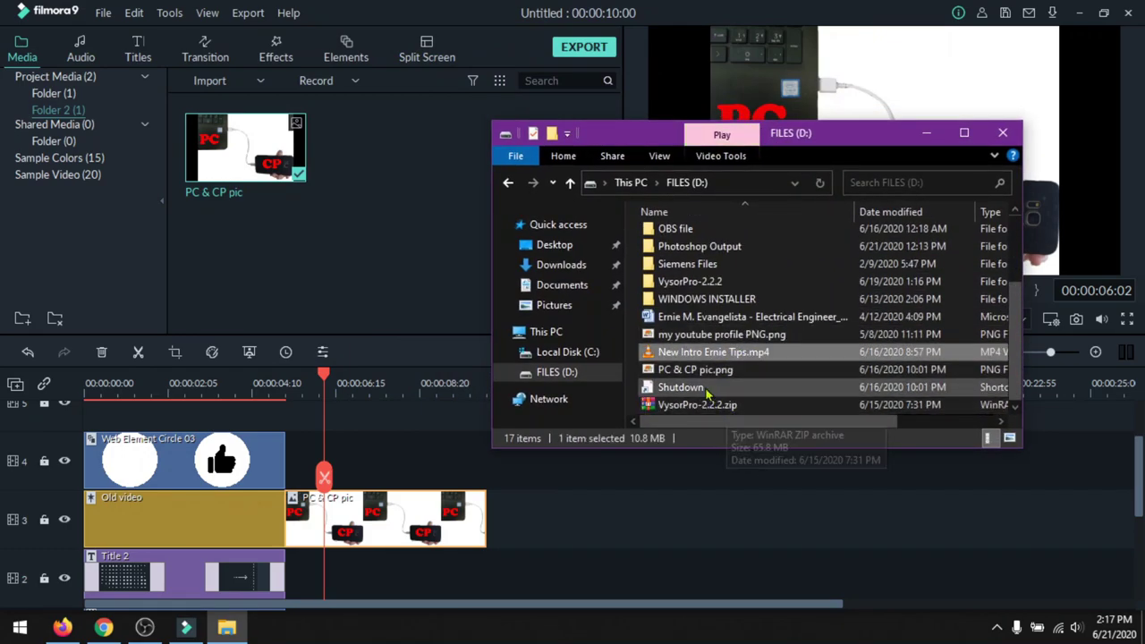
{"action": "left_click", "coordinate": [746, 338]}
{"action": "left_click_drag", "start_coordinate": [746, 338], "coordinate": [330, 263]}
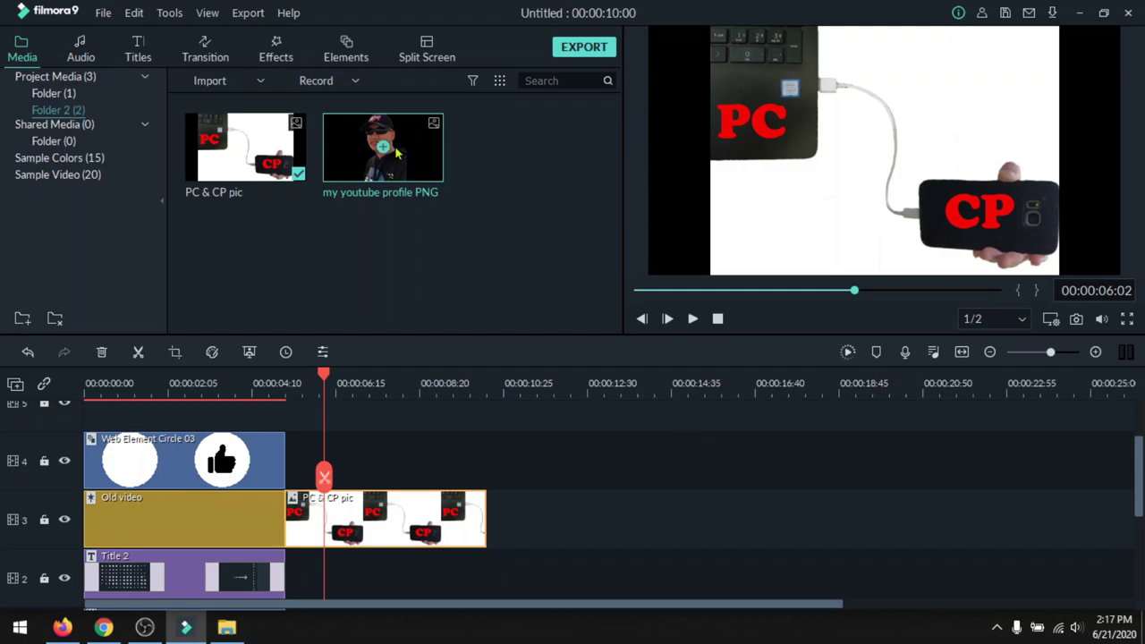
Step: Place the my youtube profile PNG picture on track 4 directly above the PC & CP pic clip and preview the overlay
{"action": "left_click_drag", "start_coordinate": [420, 158], "coordinate": [298, 453]}
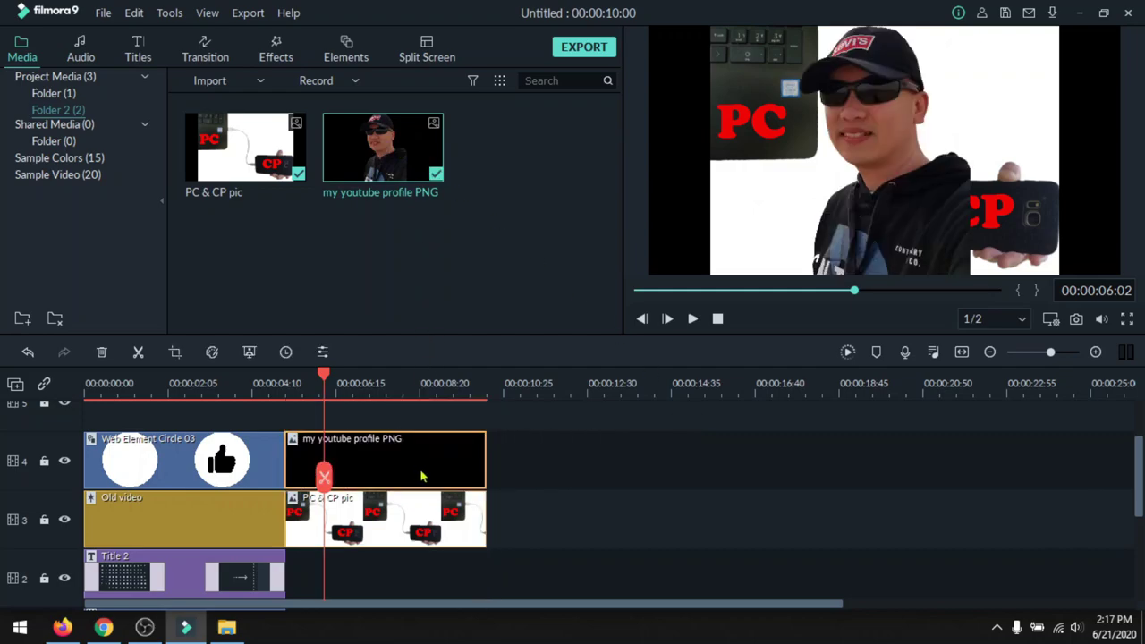
{"action": "left_click_drag", "start_coordinate": [324, 377], "coordinate": [276, 378]}
{"action": "key", "text": "space"}
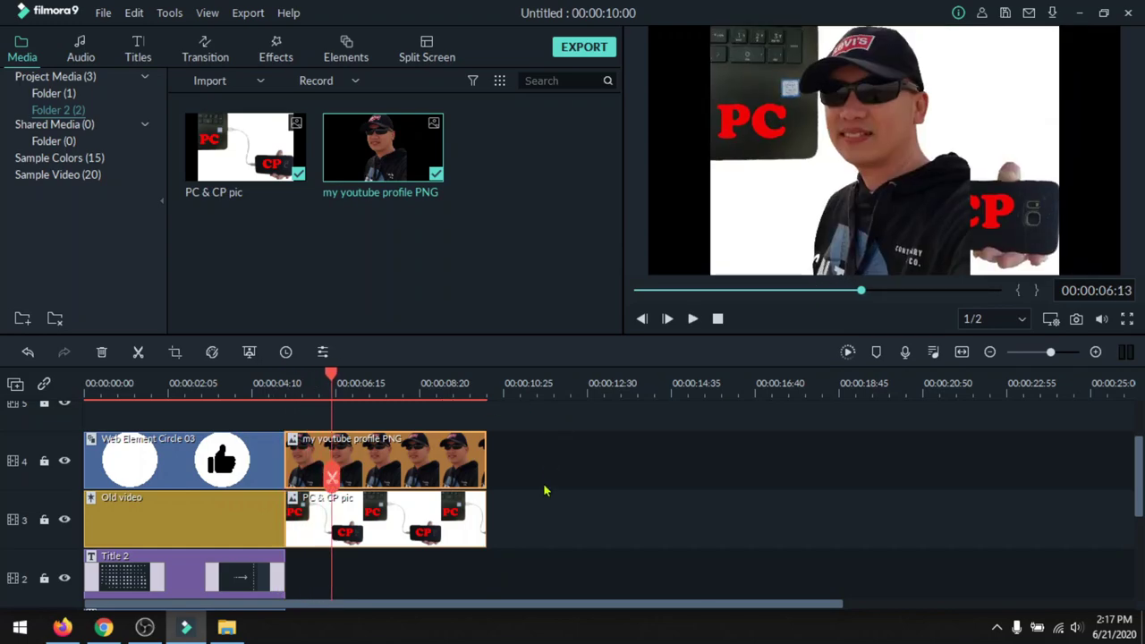
{"action": "scroll", "coordinate": [546, 500], "scroll_direction": "up", "scroll_amount": 1}
{"action": "scroll", "coordinate": [537, 486], "scroll_direction": "down", "scroll_amount": 1}
{"action": "left_click_drag", "start_coordinate": [508, 501], "coordinate": [459, 483]}
{"action": "left_click", "coordinate": [575, 470]}
{"action": "scroll", "coordinate": [531, 496], "scroll_direction": "up", "scroll_amount": 1}
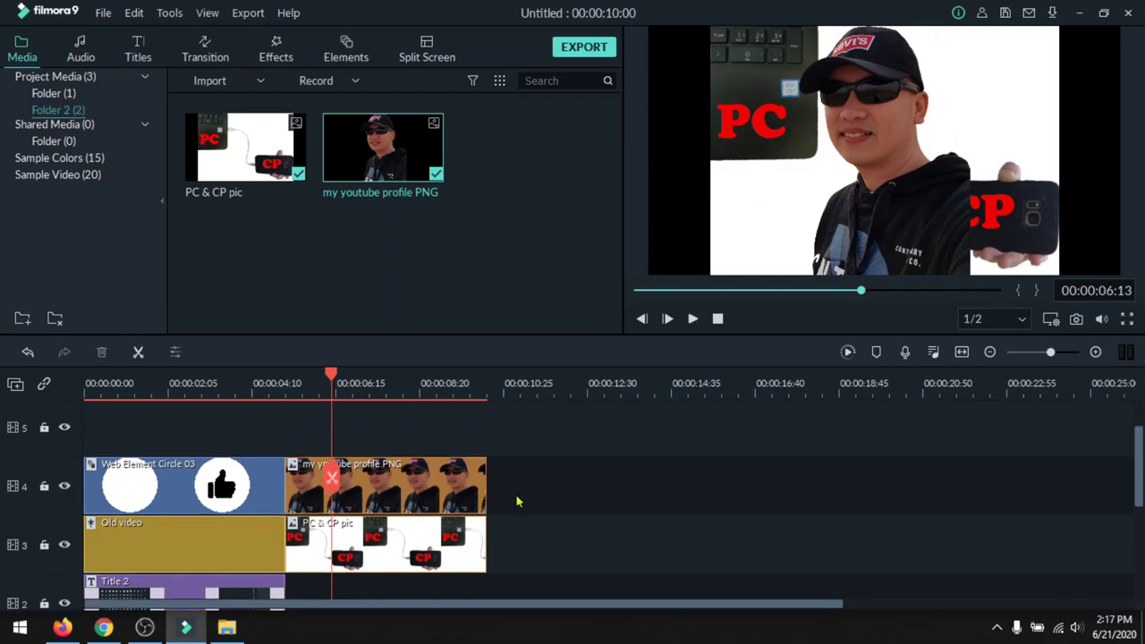
Step: Delete the my youtube profile PNG and PC & CP pic clips from the timeline
{"action": "left_click", "coordinate": [416, 490]}
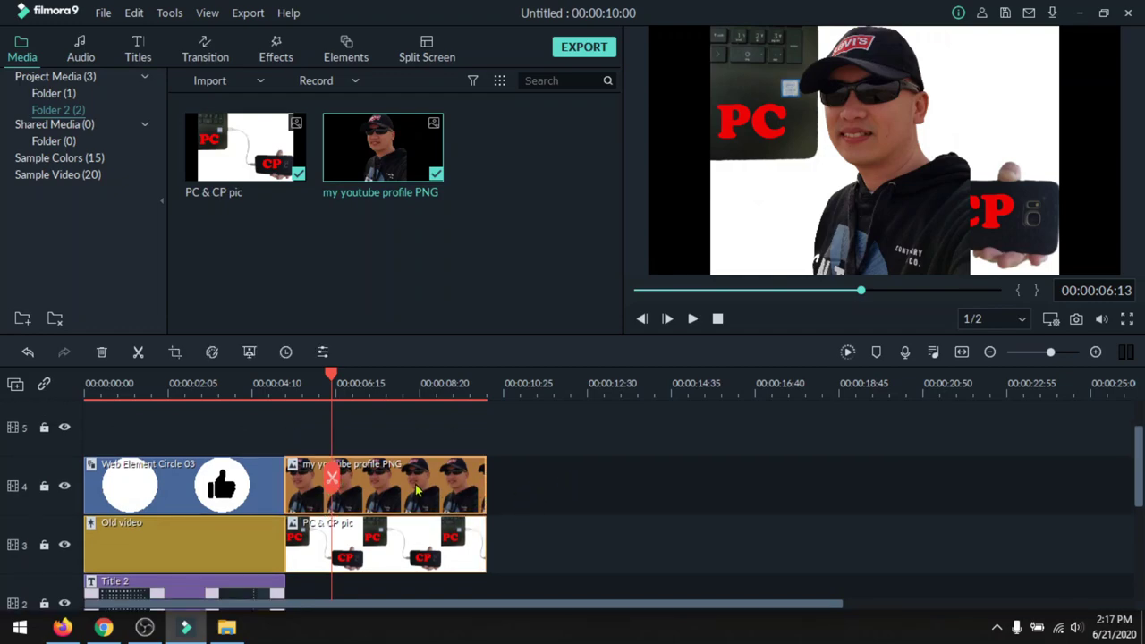
{"action": "left_click", "coordinate": [136, 354]}
{"action": "left_click", "coordinate": [101, 352]}
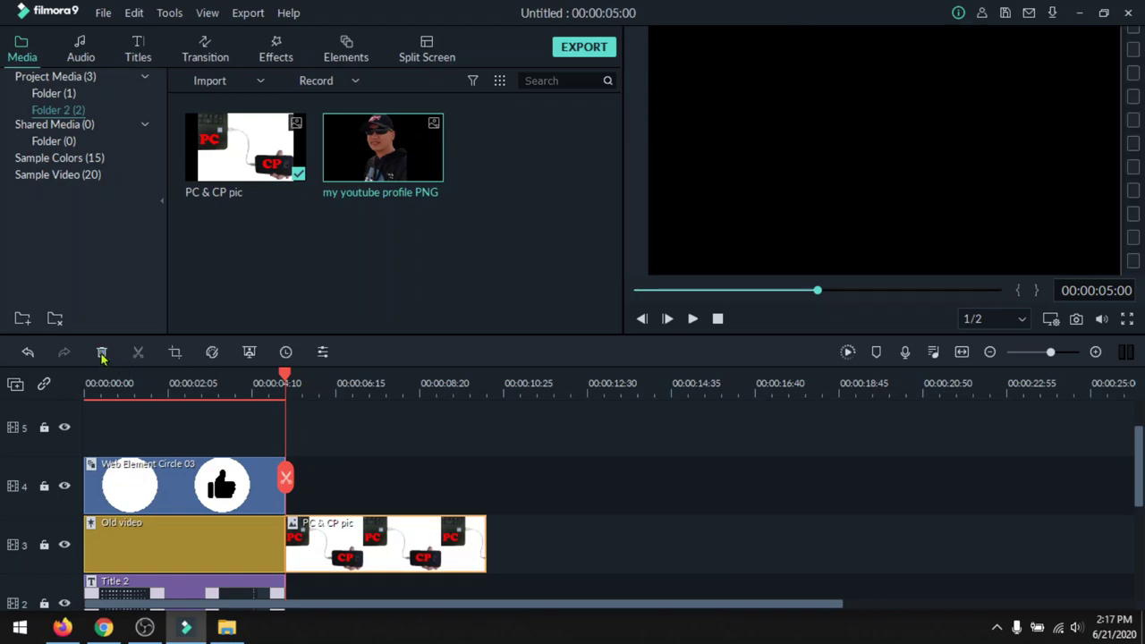
{"action": "scroll", "coordinate": [440, 518], "scroll_direction": "down", "scroll_amount": 3}
{"action": "scroll", "coordinate": [436, 517], "scroll_direction": "up", "scroll_amount": 2}
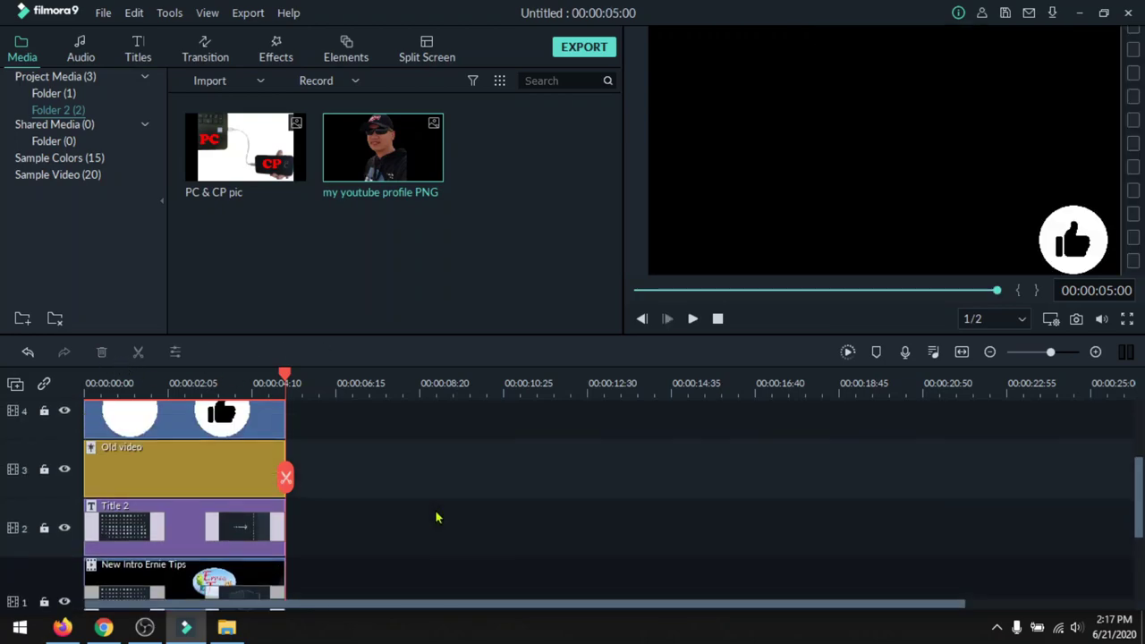
Step: Play the project from 00:00:00:00 to its end to preview it without the pictures
{"action": "left_click_drag", "start_coordinate": [286, 381], "coordinate": [59, 387]}
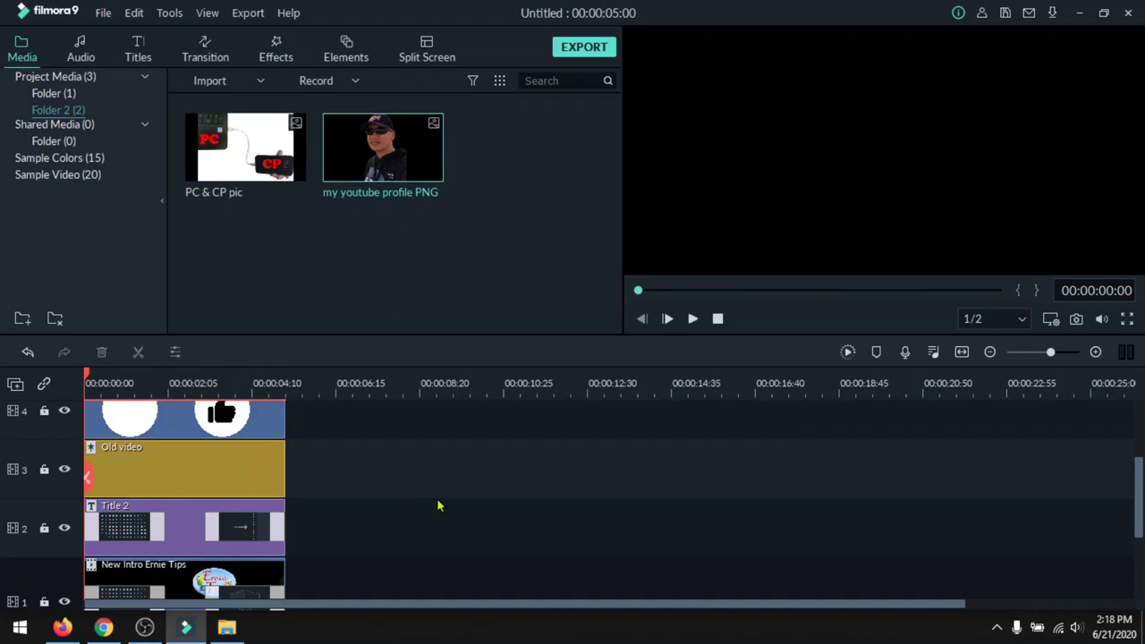
{"action": "key", "text": "space"}
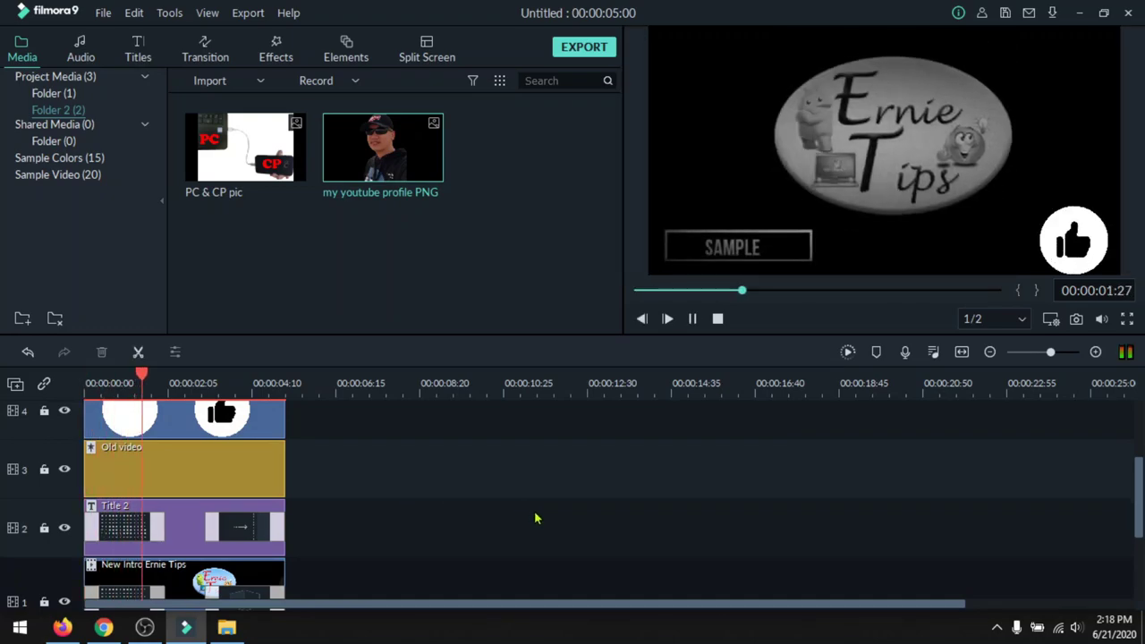
{"action": "scroll", "coordinate": [536, 516], "scroll_direction": "down", "scroll_amount": 3}
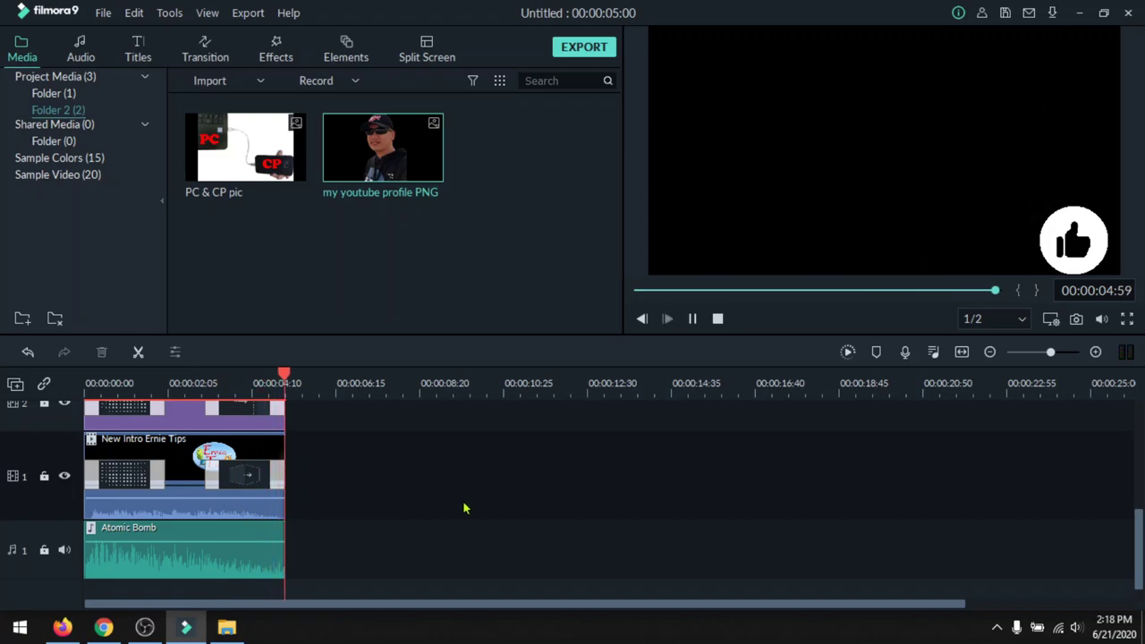
{"action": "scroll", "coordinate": [417, 491], "scroll_direction": "down", "scroll_amount": 1}
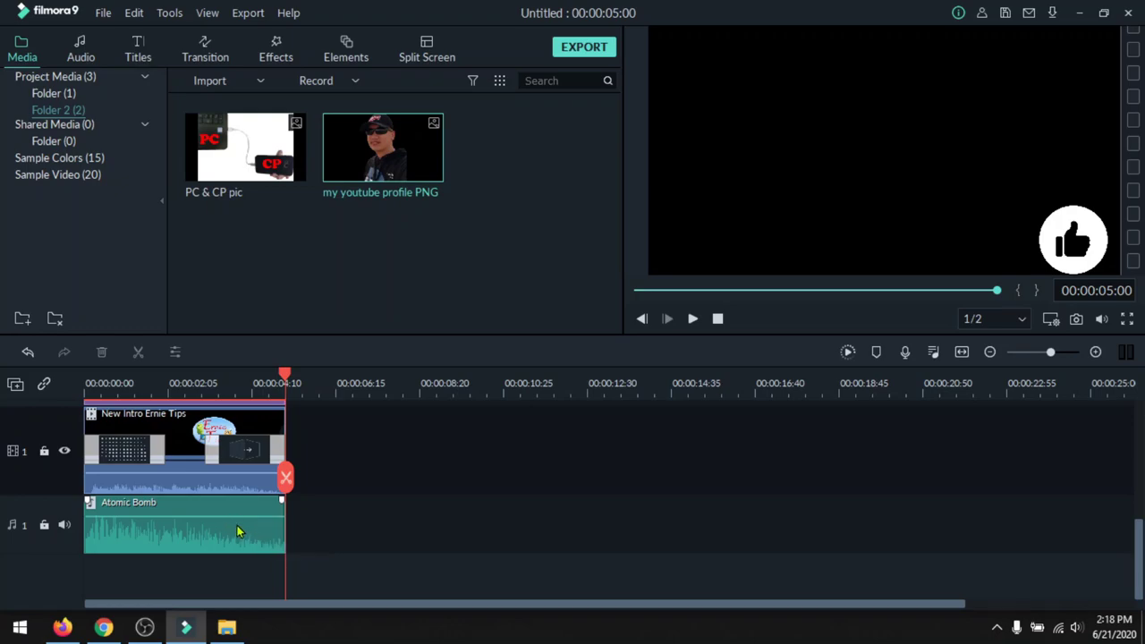
Step: Delete the Atomic Bomb sound effect from audio track 1
{"action": "left_click", "coordinate": [204, 530]}
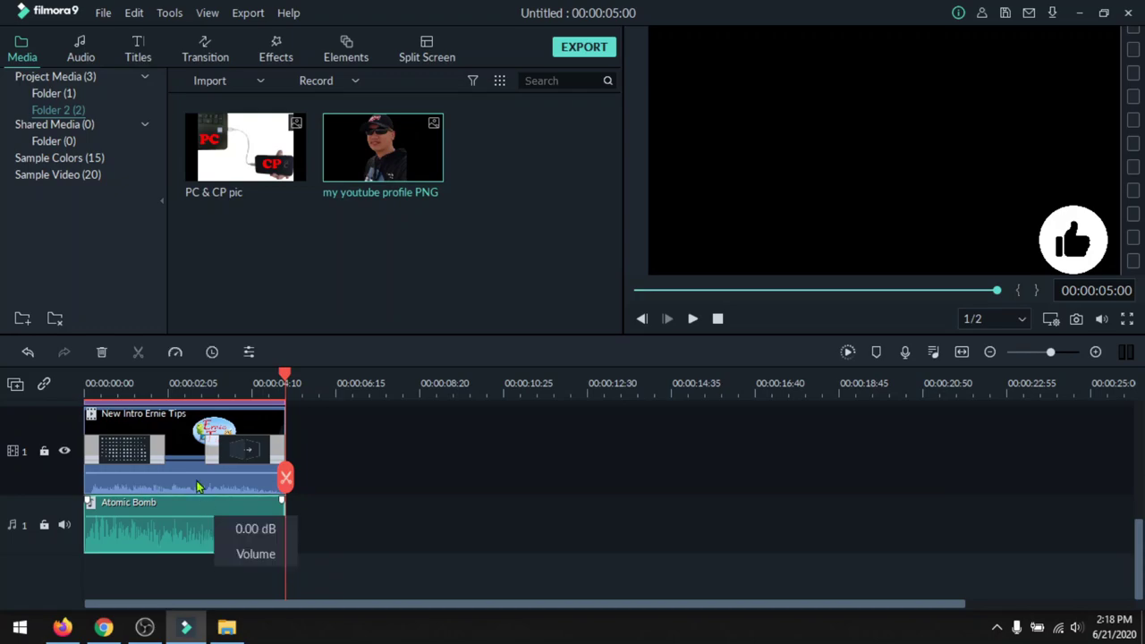
{"action": "left_click", "coordinate": [101, 354]}
{"action": "scroll", "coordinate": [298, 552], "scroll_direction": "up", "scroll_amount": 1}
{"action": "key", "text": "space"}
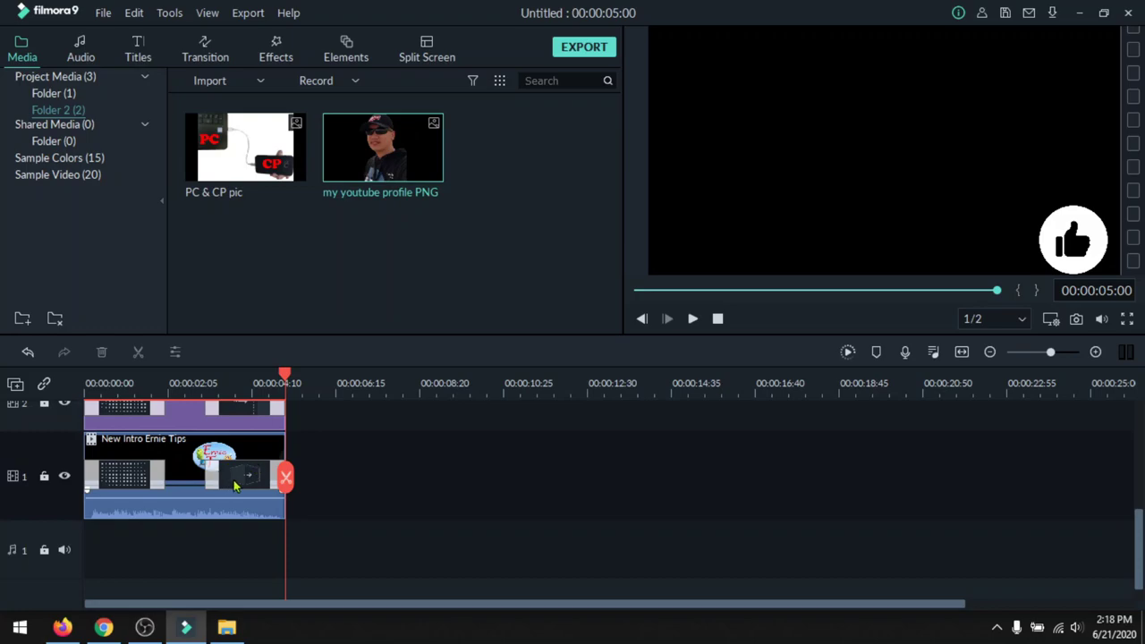
Step: Try raising and muting the intro clip's volume, settle it at a low level, and play the project from the beginning
{"action": "mouse_move", "coordinate": [210, 501]}
{"action": "left_click_drag", "start_coordinate": [172, 499], "coordinate": [174, 496]}
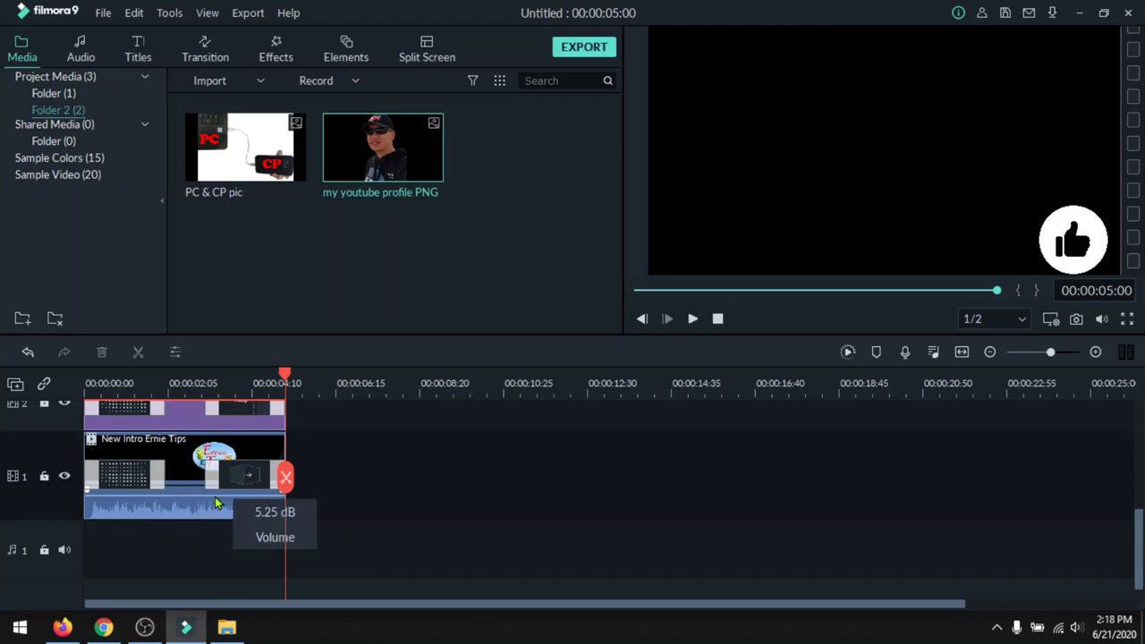
{"action": "left_click_drag", "start_coordinate": [175, 502], "coordinate": [178, 501]}
{"action": "scroll", "coordinate": [298, 553], "scroll_direction": "down", "scroll_amount": 1}
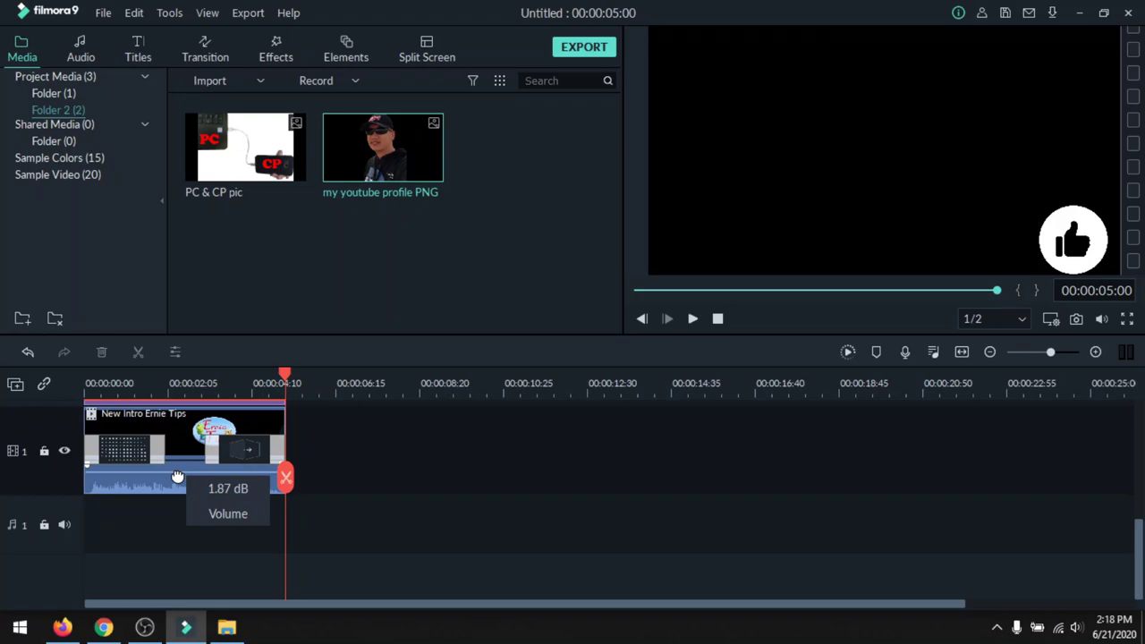
{"action": "left_click_drag", "start_coordinate": [178, 476], "coordinate": [195, 507]}
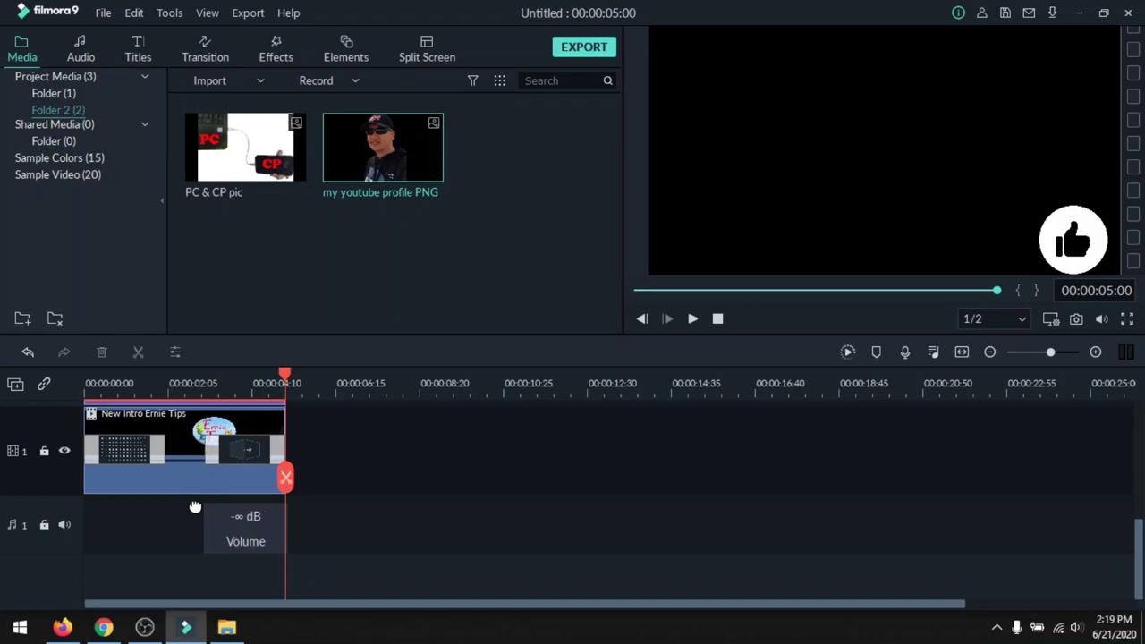
{"action": "left_click_drag", "start_coordinate": [195, 507], "coordinate": [211, 485]}
{"action": "left_click_drag", "start_coordinate": [284, 382], "coordinate": [86, 382]}
{"action": "key", "text": "space"}
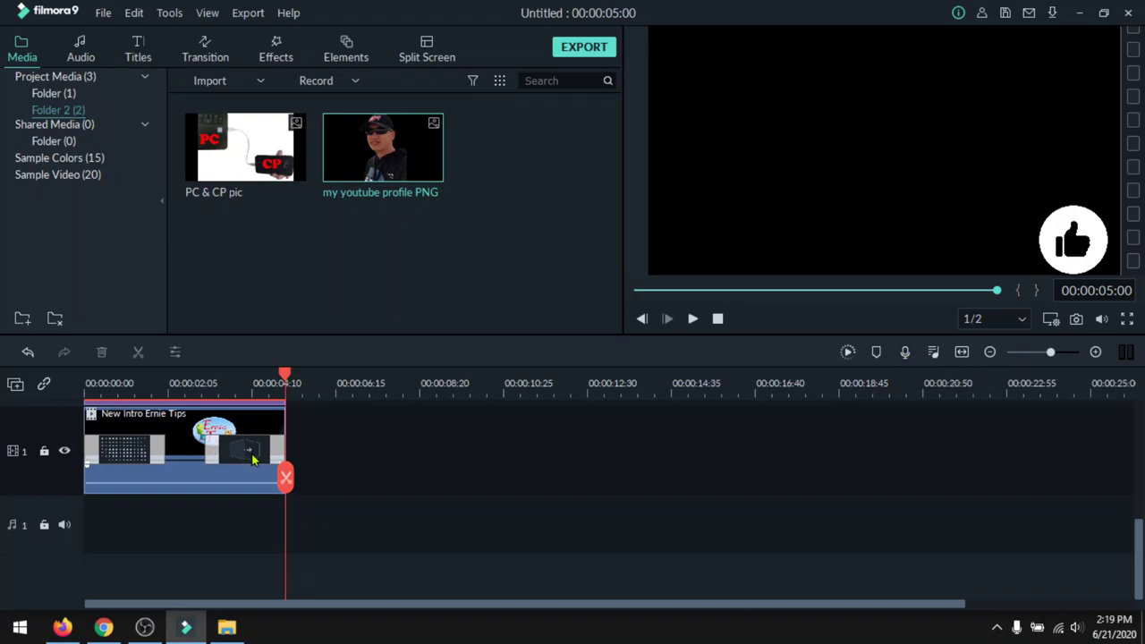
Step: Record a microphone voiceover of about eight seconds on audio track 1, starting at 00:00:05:00
{"action": "left_click", "coordinate": [905, 354]}
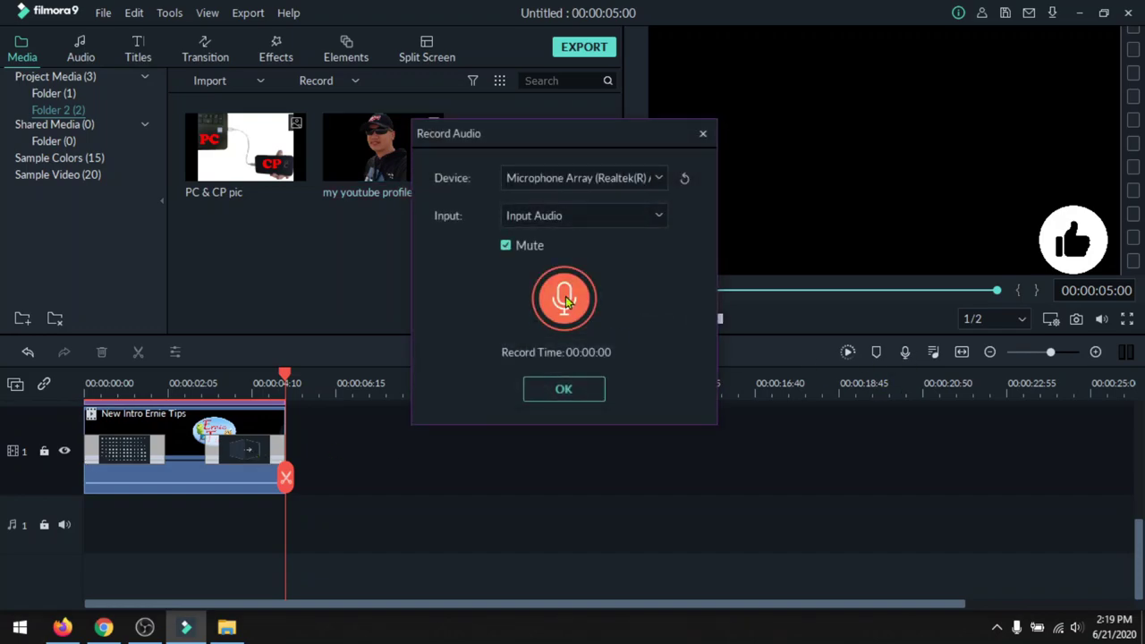
{"action": "left_click", "coordinate": [564, 300]}
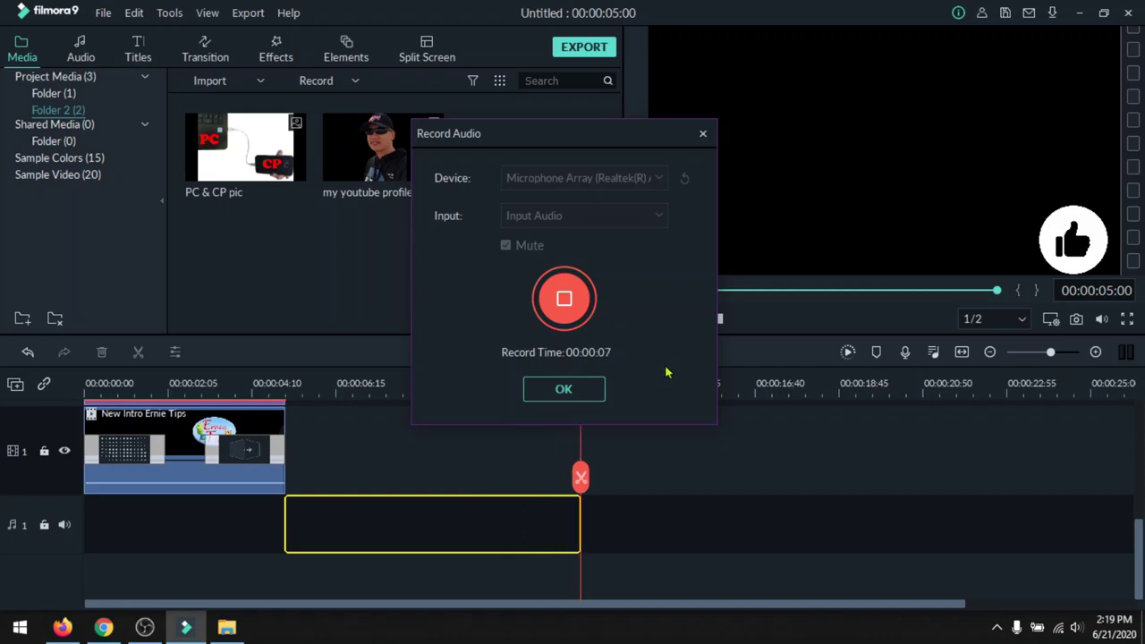
{"action": "left_click", "coordinate": [581, 390]}
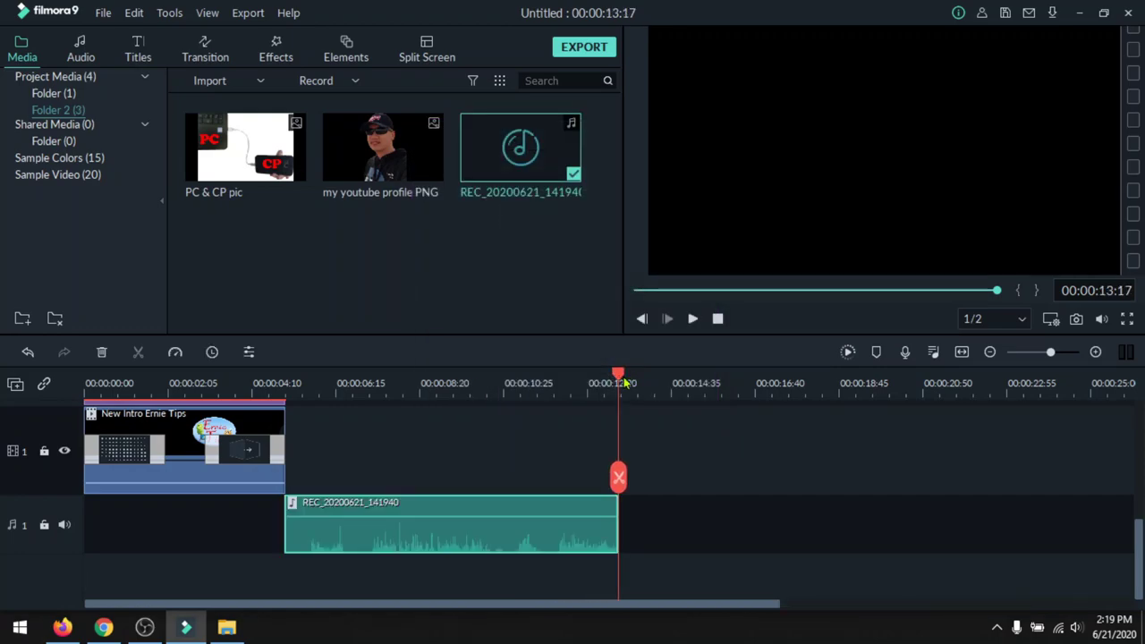
Step: Play back the voice recording from 00:00:09:26 and pause at 00:00:11:47
{"action": "left_click_drag", "start_coordinate": [619, 380], "coordinate": [465, 383]}
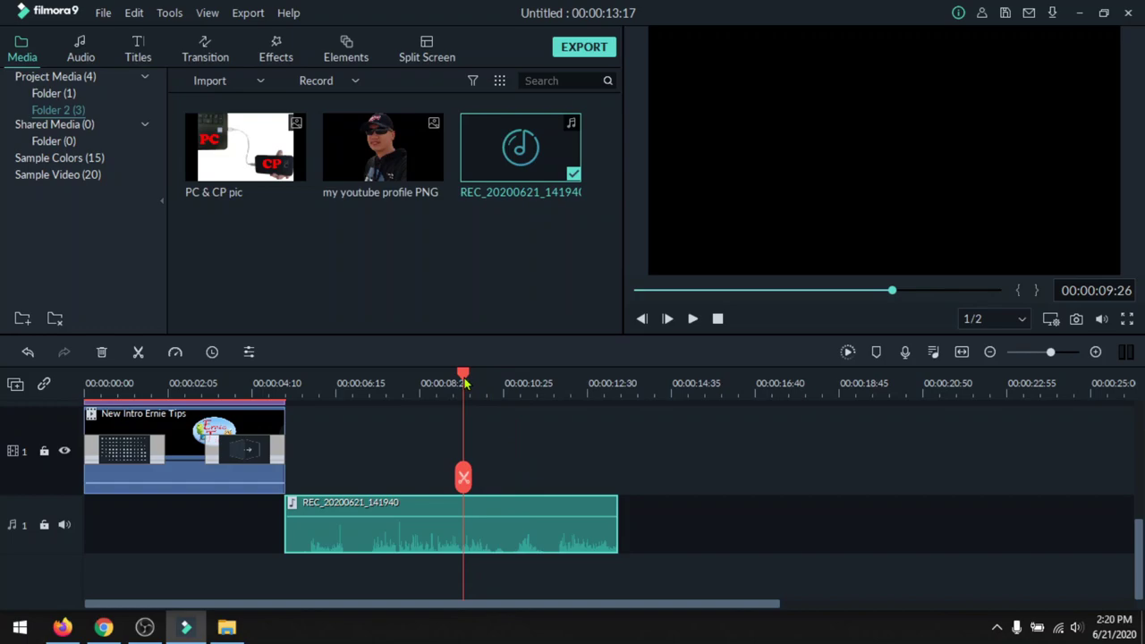
{"action": "key", "text": "space"}
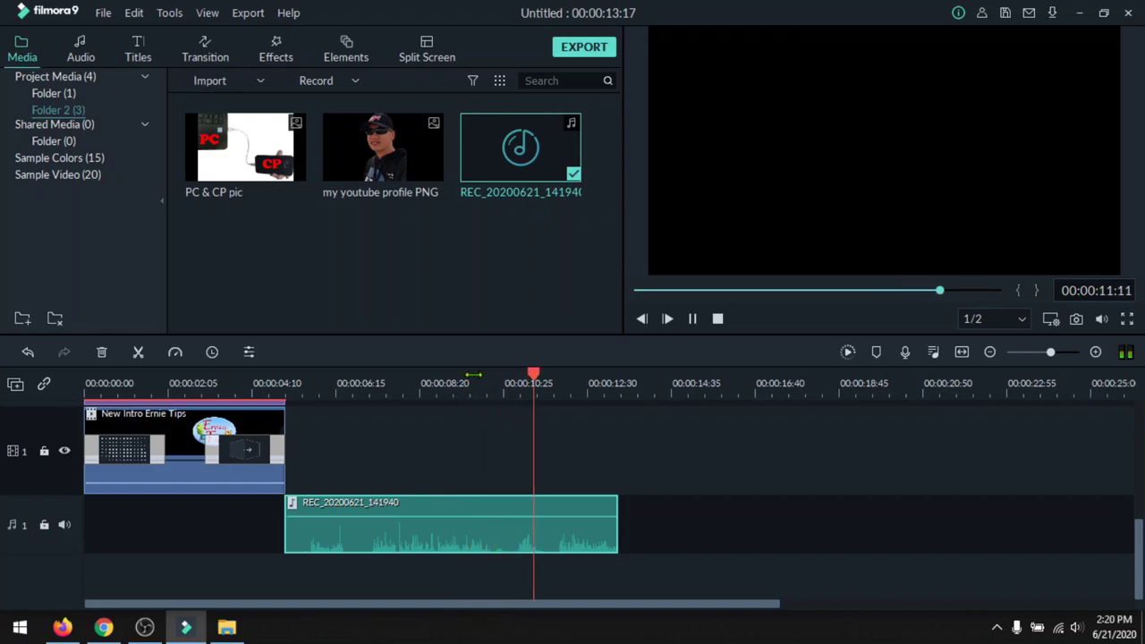
{"action": "left_click", "coordinate": [534, 391]}
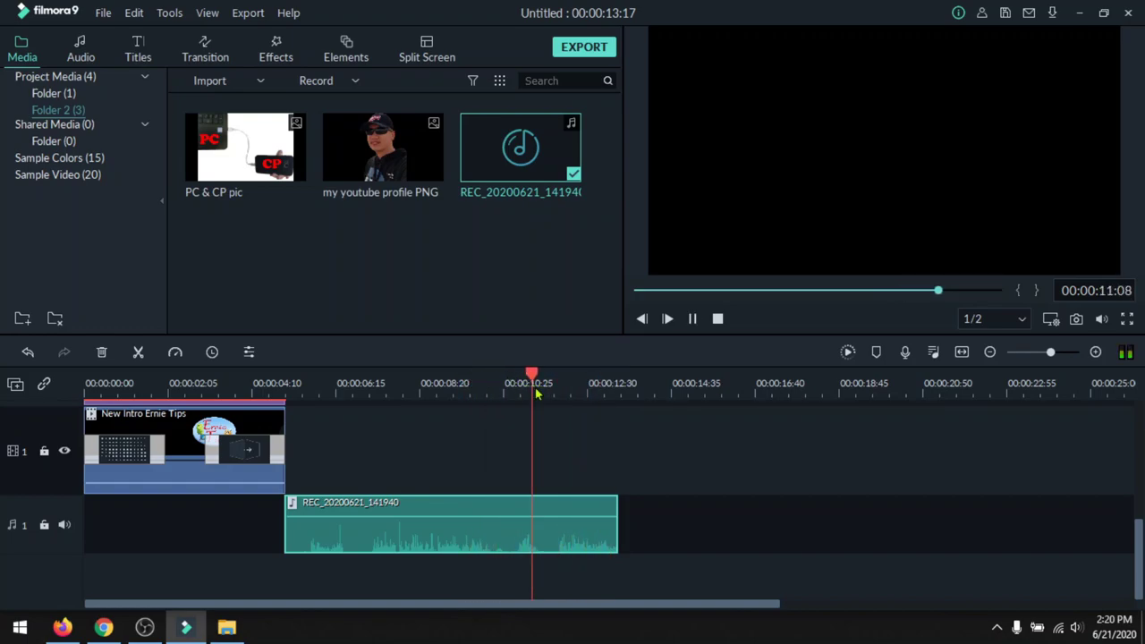
{"action": "key", "text": "space"}
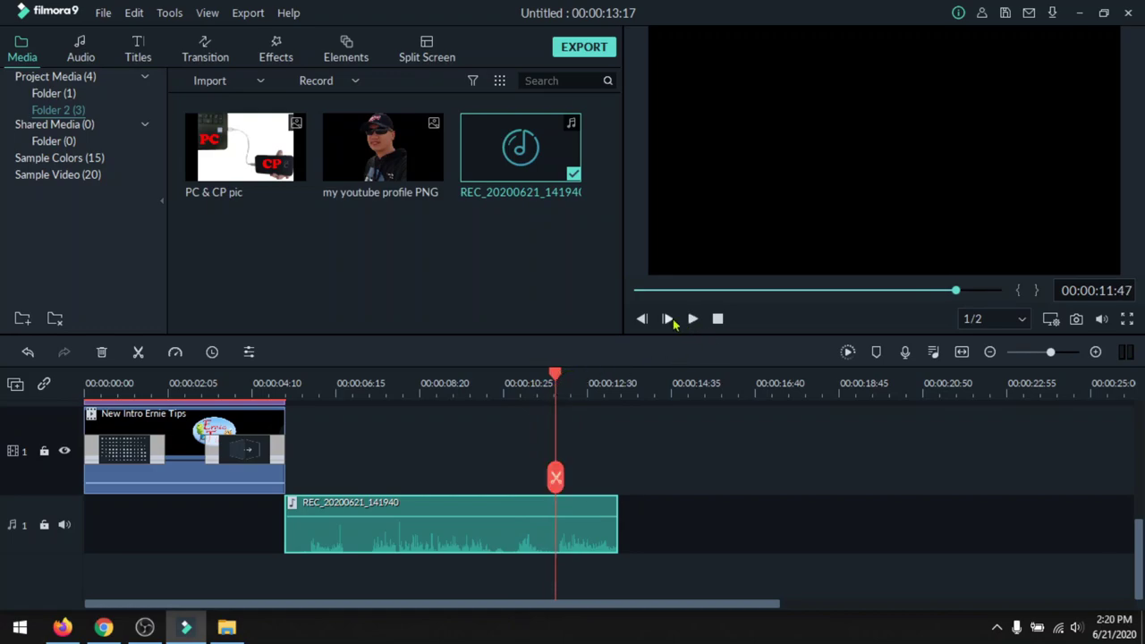
Step: Split the voice recording at 00:00:11:43 and delete the part before the cut
{"action": "left_click_drag", "start_coordinate": [555, 375], "coordinate": [550, 376]}
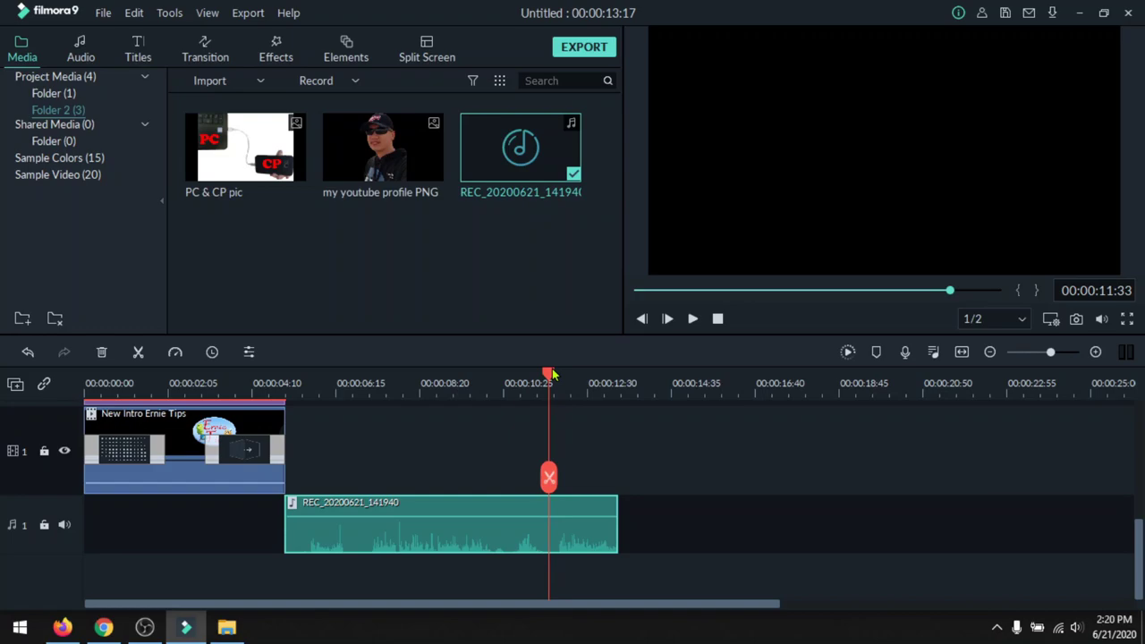
{"action": "left_click_drag", "start_coordinate": [548, 377], "coordinate": [551, 377]}
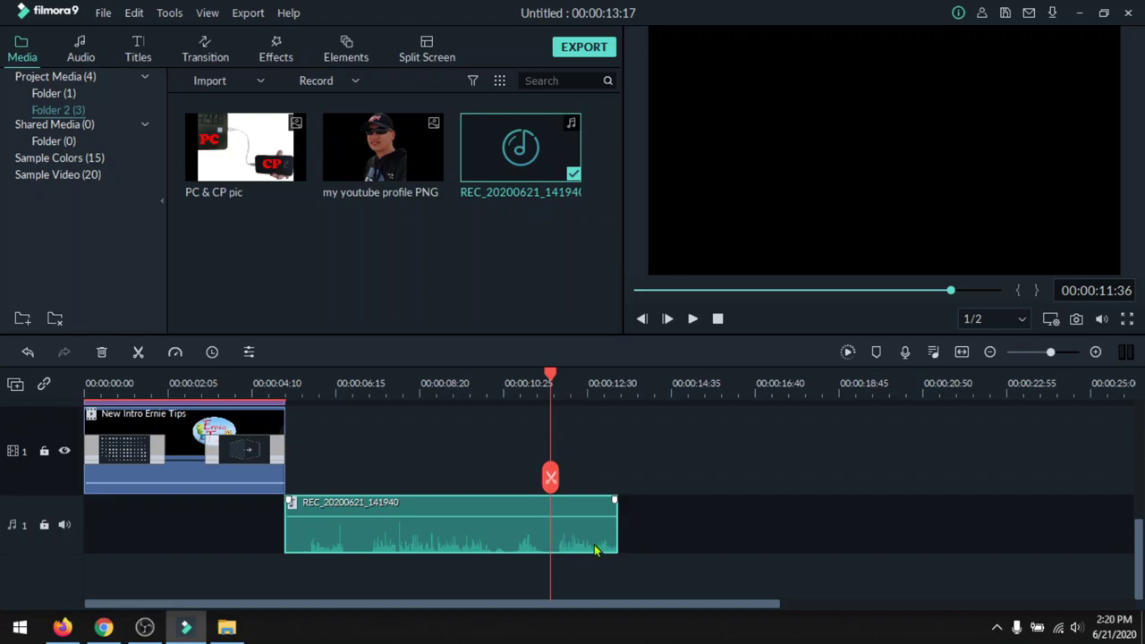
{"action": "mouse_move", "coordinate": [549, 380]}
{"action": "left_mouse_down"}
{"action": "mouse_move", "coordinate": [532, 382]}
{"action": "mouse_move", "coordinate": [557, 382]}
{"action": "left_mouse_up"}
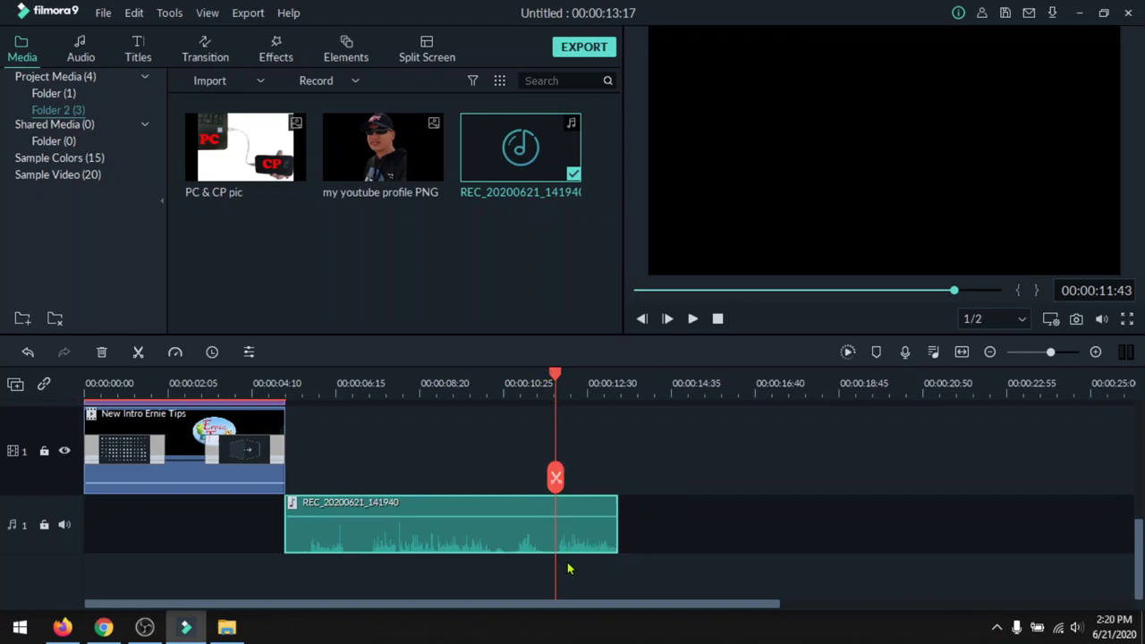
{"action": "left_click", "coordinate": [555, 477]}
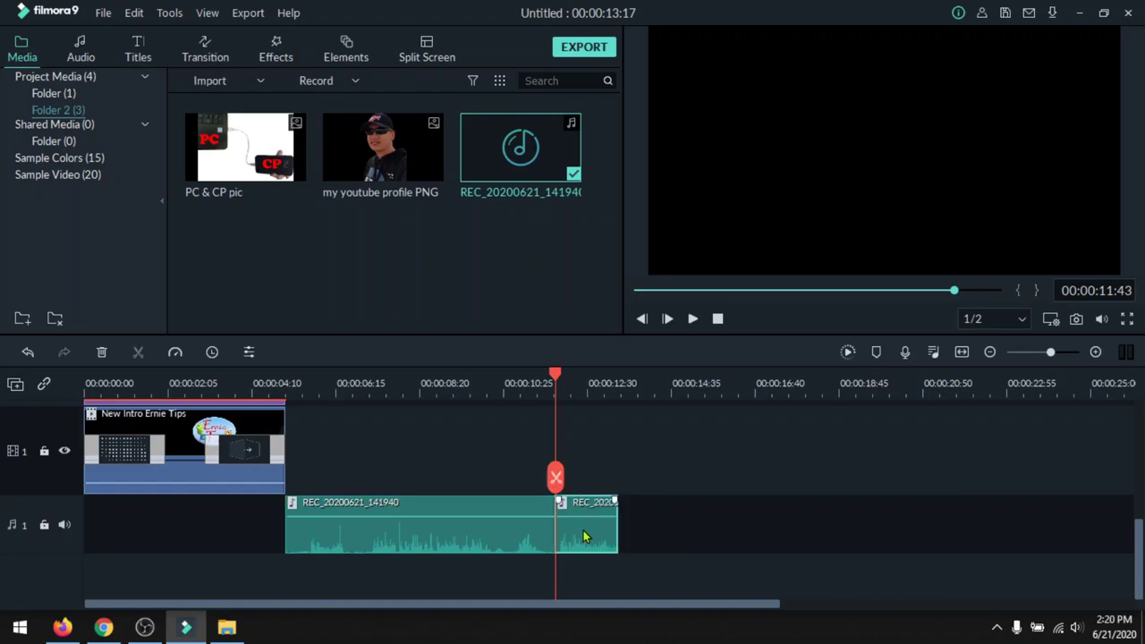
{"action": "left_click", "coordinate": [485, 527]}
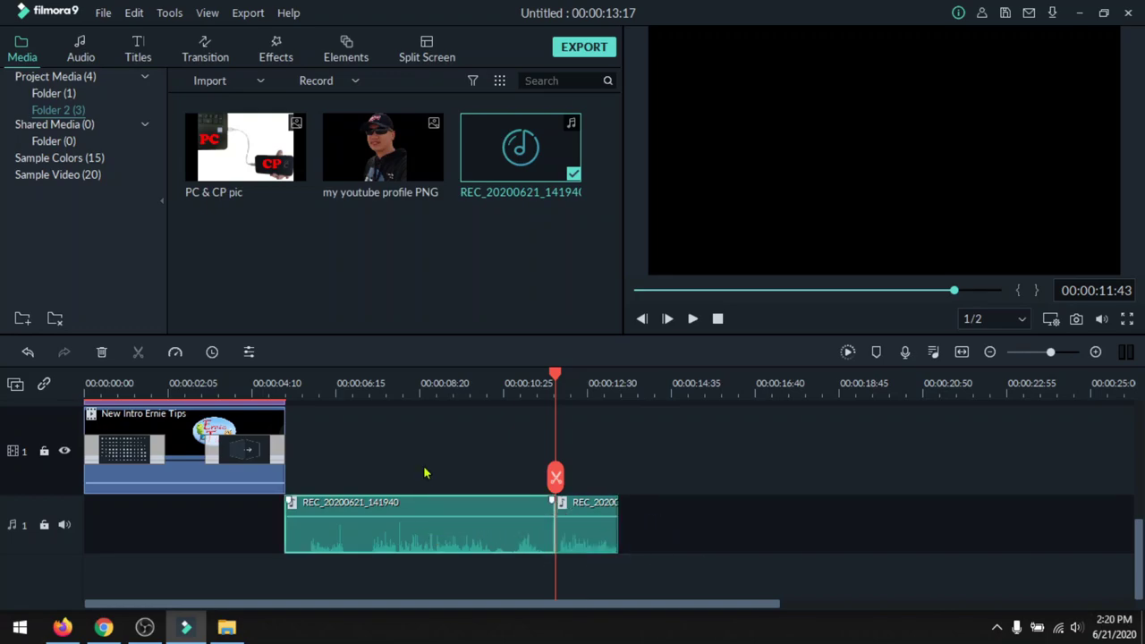
{"action": "left_click", "coordinate": [102, 352]}
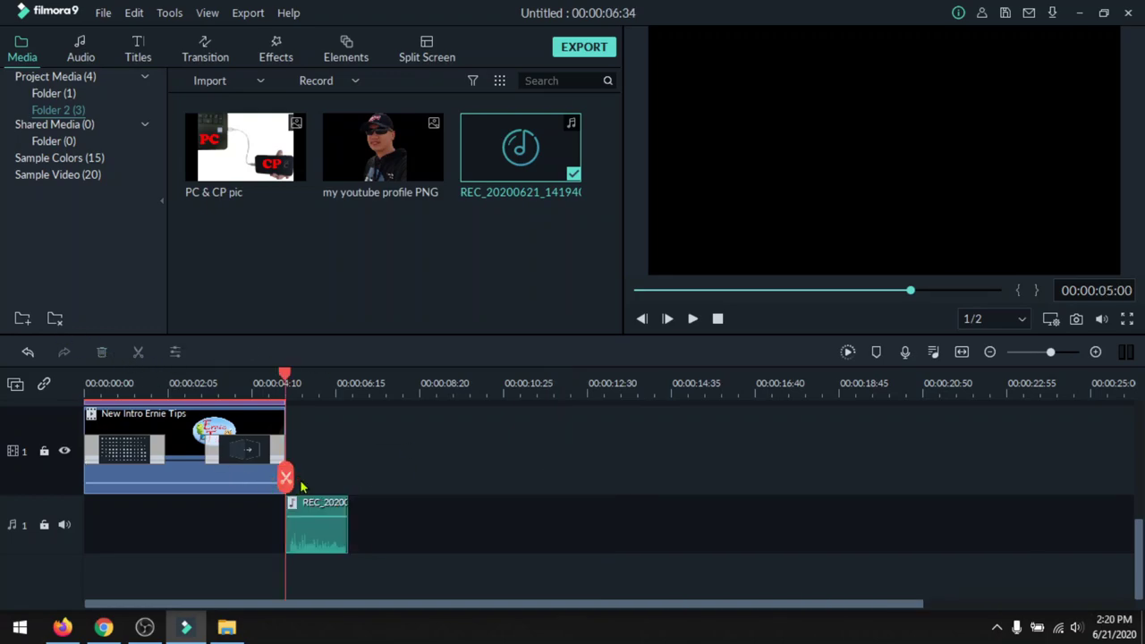
Step: Move the remaining piece of the voice recording beneath the intro clip, starting about 1.5 seconds into the timeline
{"action": "left_click_drag", "start_coordinate": [286, 389], "coordinate": [473, 389]}
{"action": "left_click_drag", "start_coordinate": [329, 526], "coordinate": [188, 528]}
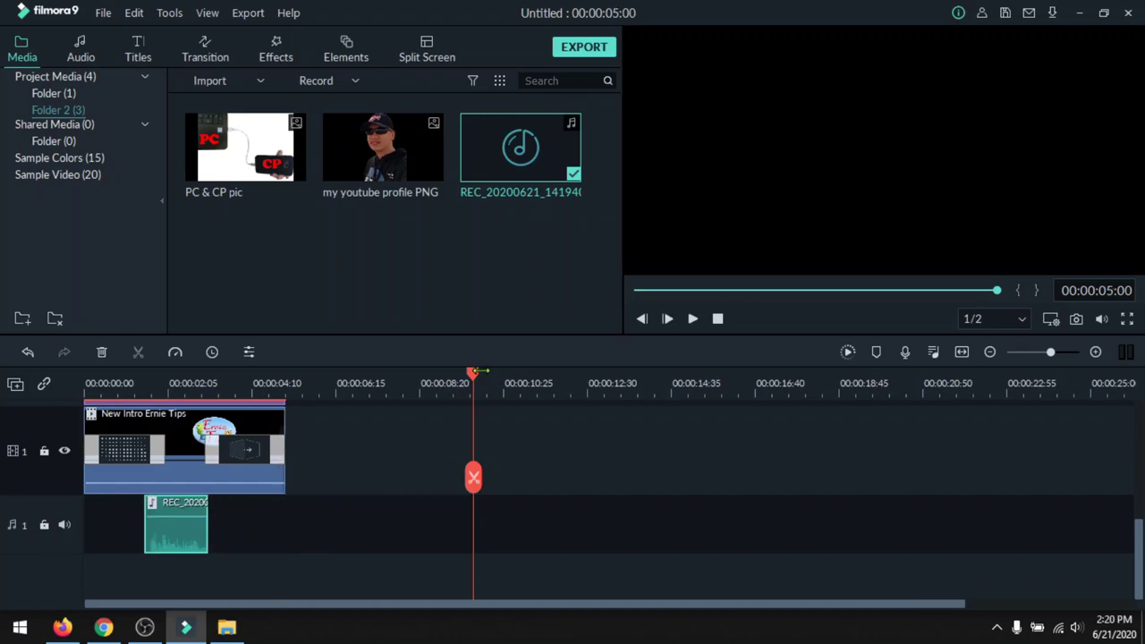
Step: Play the timeline through to the end of the intro clip and shift the voice recording to start about 2.6 seconds in
{"action": "left_click_drag", "start_coordinate": [472, 380], "coordinate": [307, 380]}
{"action": "left_click", "coordinate": [691, 319]}
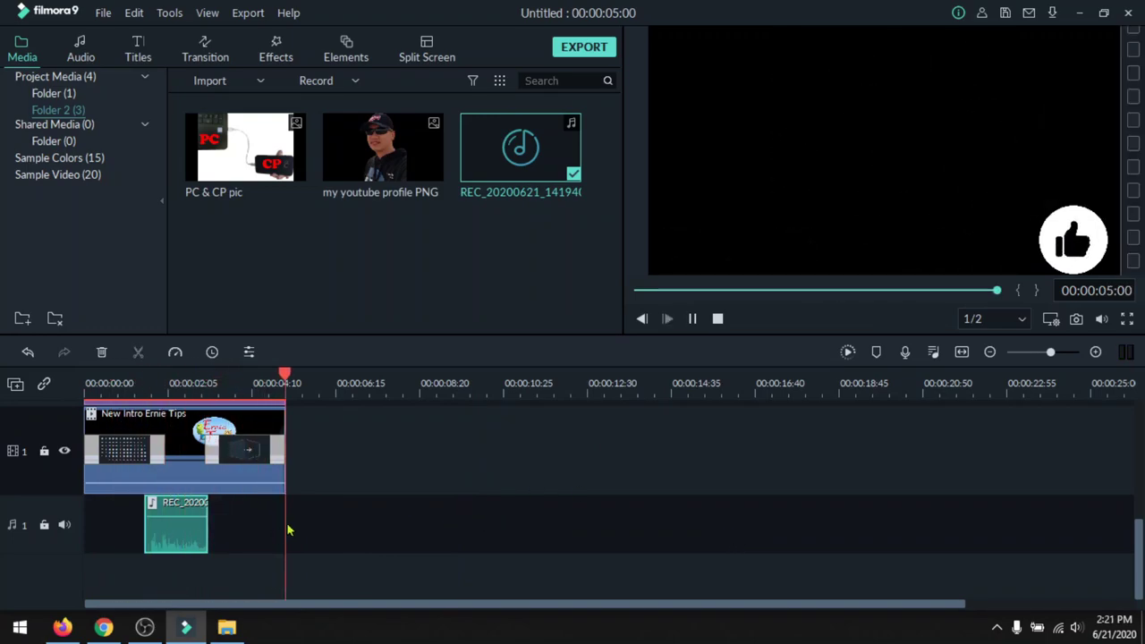
{"action": "scroll", "coordinate": [412, 496], "scroll_direction": "up", "scroll_amount": 1}
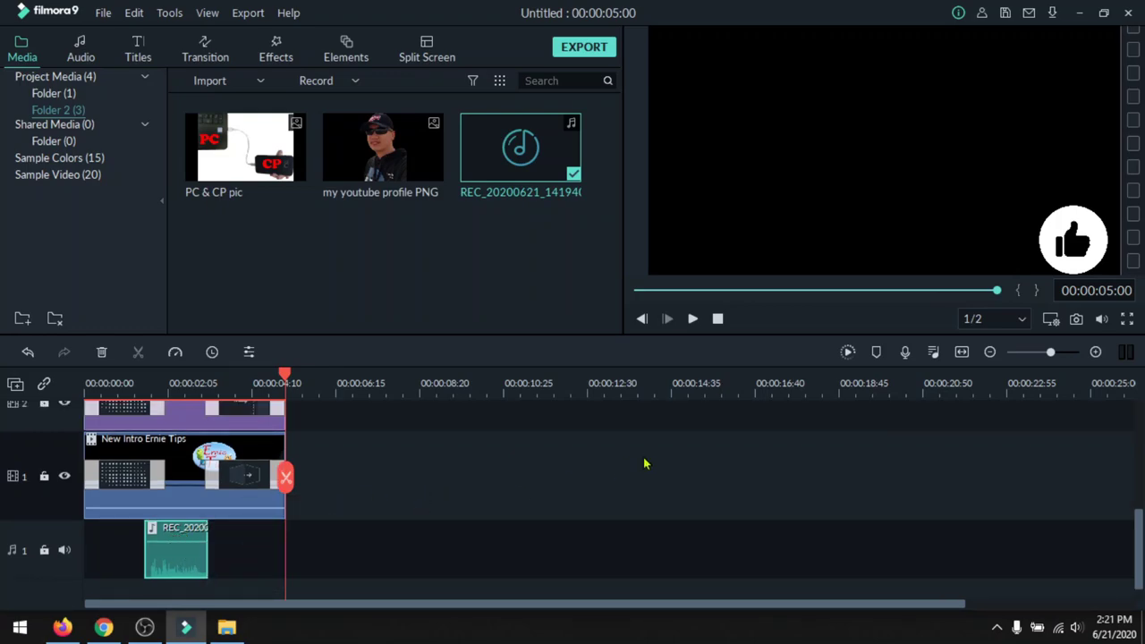
{"action": "scroll", "coordinate": [502, 470], "scroll_direction": "up", "scroll_amount": 2}
{"action": "scroll", "coordinate": [923, 415], "scroll_direction": "down", "scroll_amount": 3}
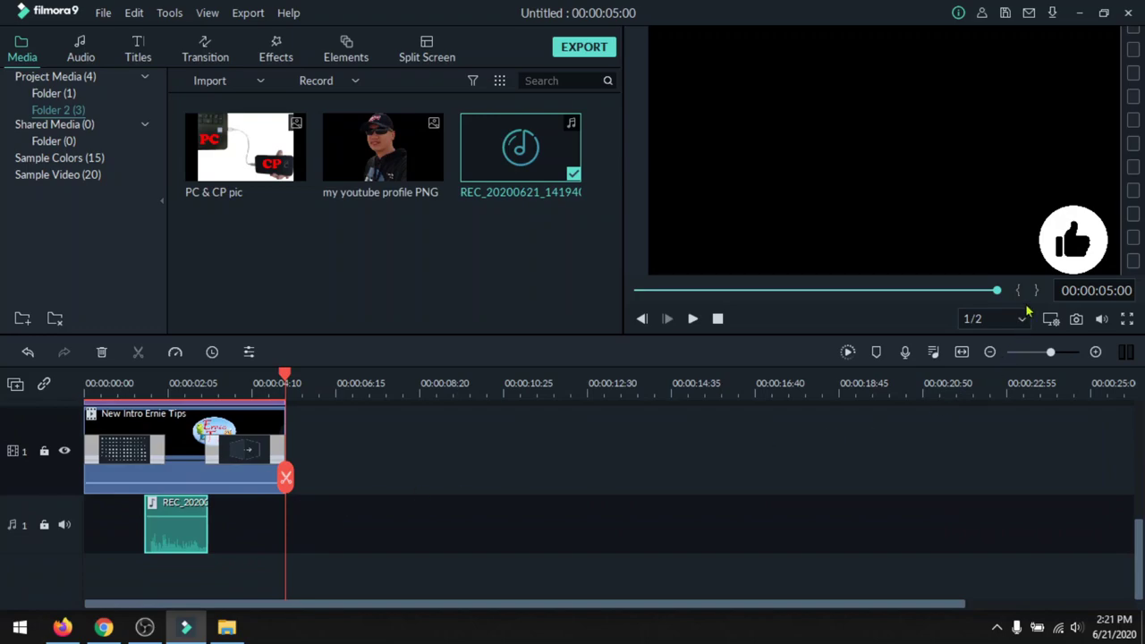
{"action": "left_click_drag", "start_coordinate": [169, 523], "coordinate": [211, 527]}
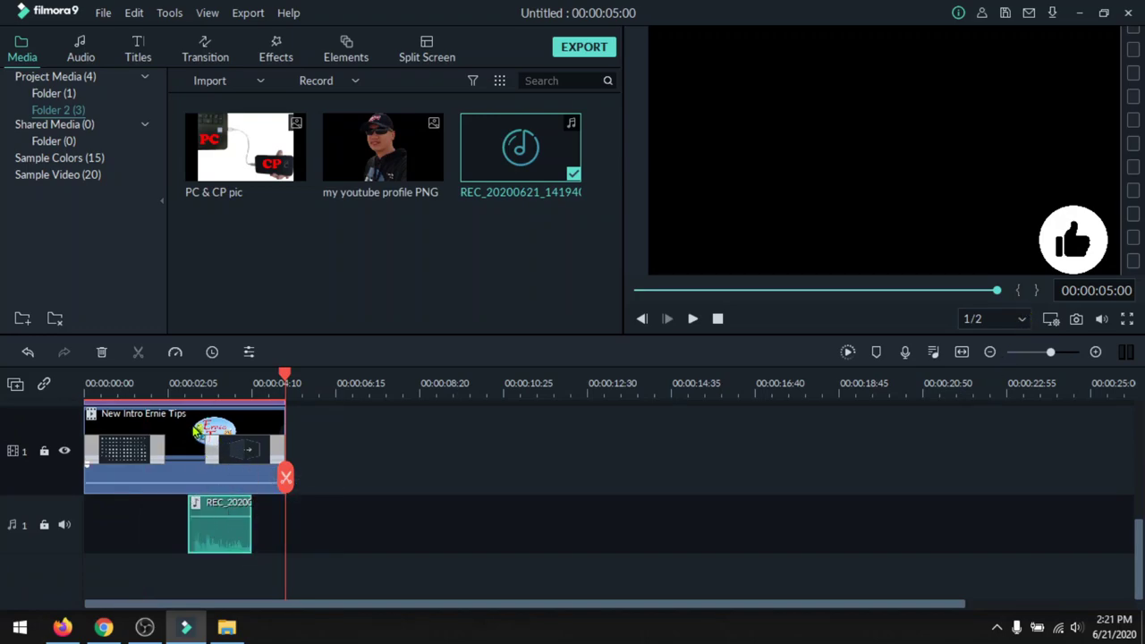
Step: Raise the audio volume of the New Intro Ernie Tips clip on video track 1 to 8.62 dB
{"action": "scroll", "coordinate": [214, 512], "scroll_direction": "up", "scroll_amount": 2}
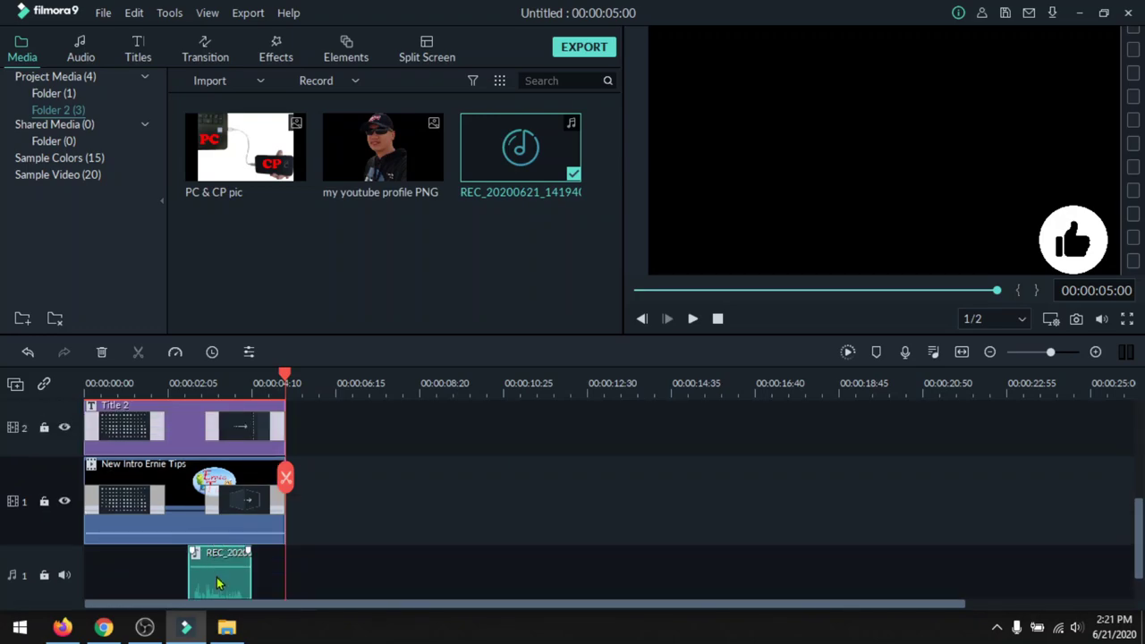
{"action": "left_click", "coordinate": [156, 491]}
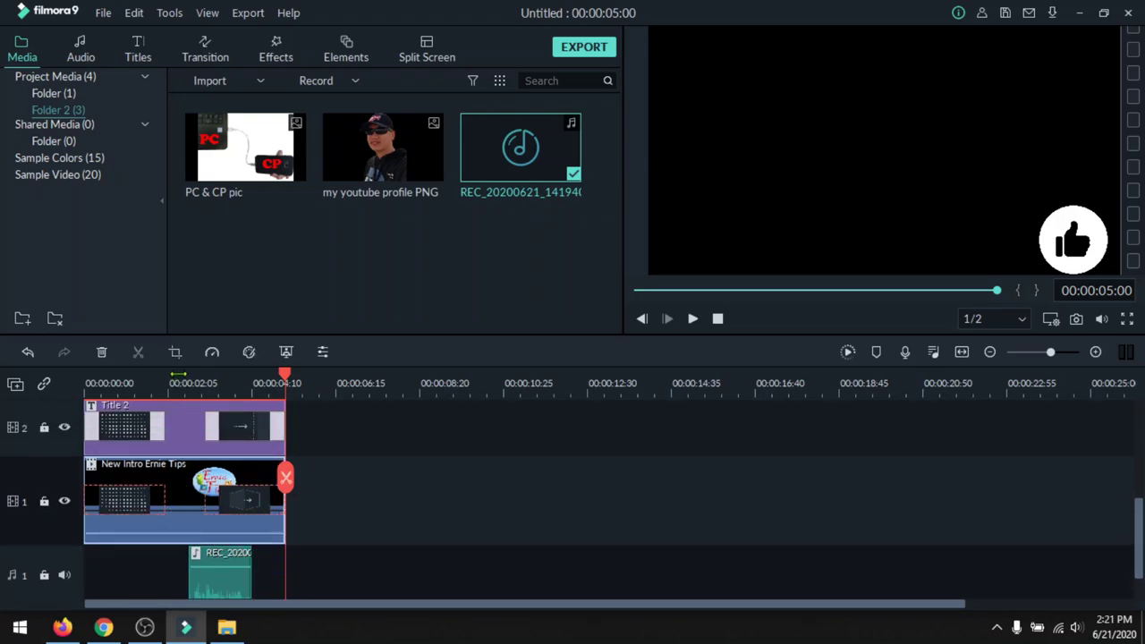
{"action": "left_click", "coordinate": [140, 380]}
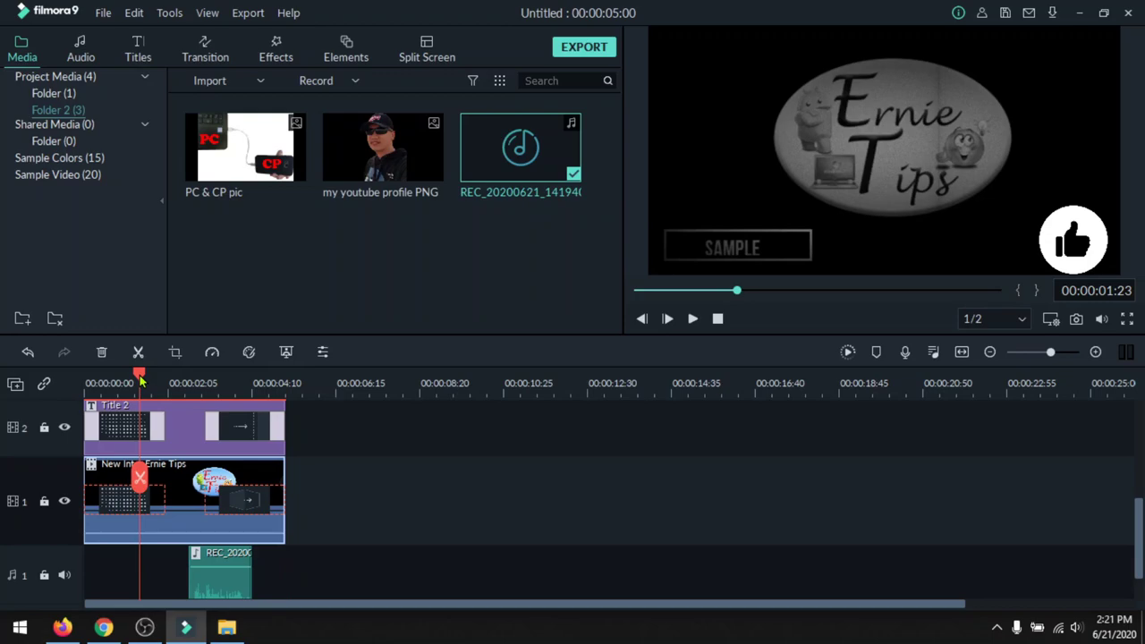
{"action": "left_click_drag", "start_coordinate": [180, 536], "coordinate": [184, 522]}
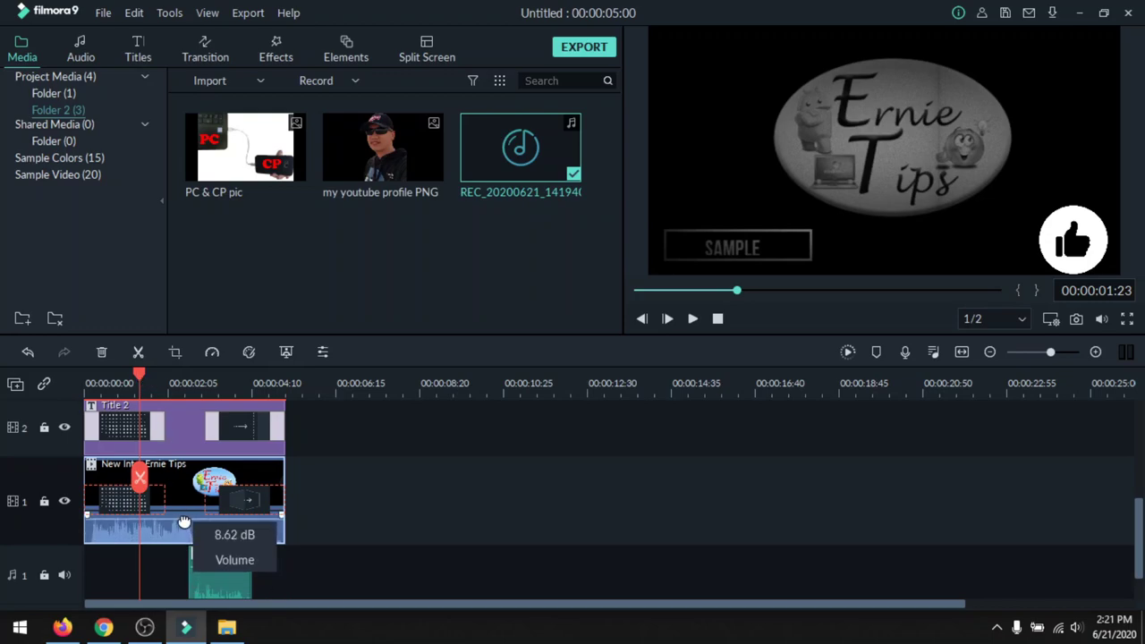
Step: Play from the start, pause at 00:00:01:15 and split the intro clip there
{"action": "left_click_drag", "start_coordinate": [139, 380], "coordinate": [86, 380]}
{"action": "key", "text": "space"}
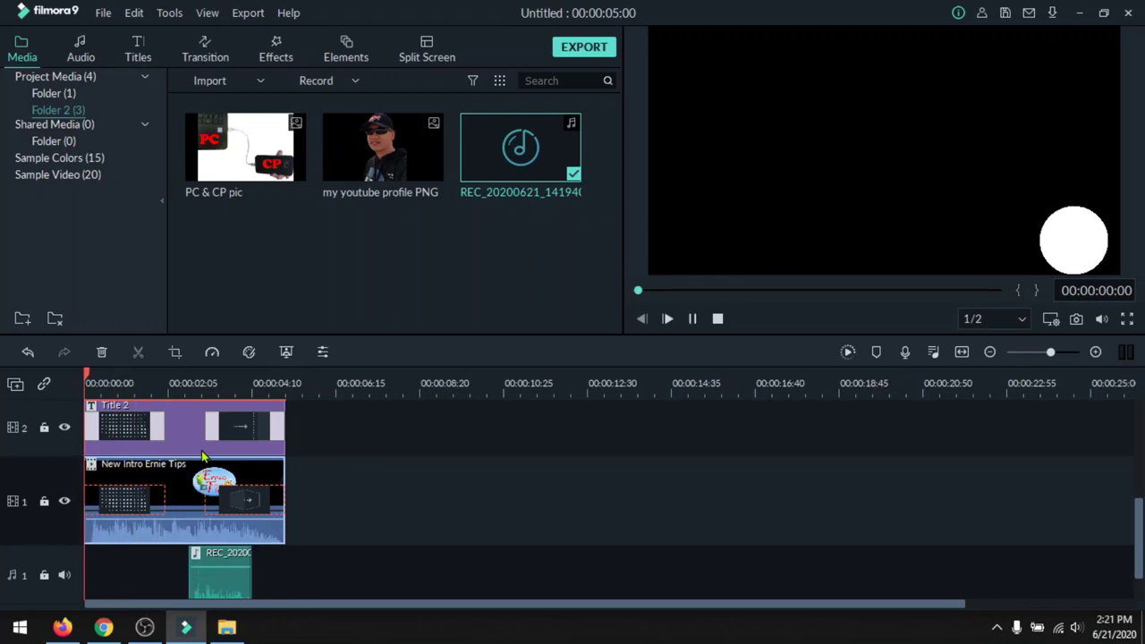
{"action": "key", "text": "space"}
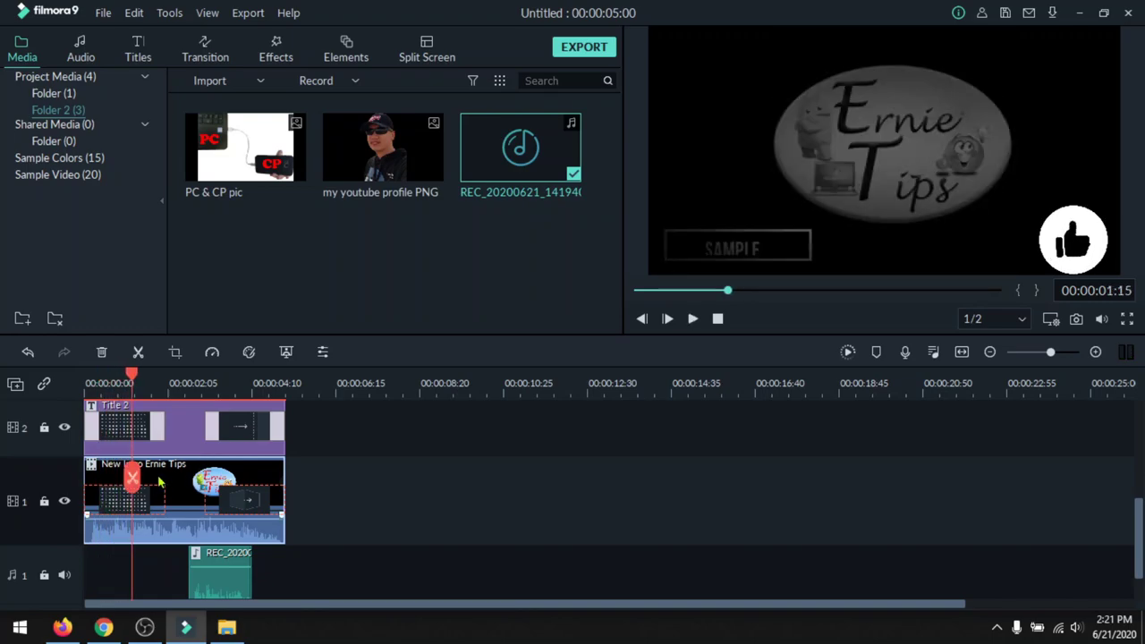
{"action": "left_click", "coordinate": [132, 478]}
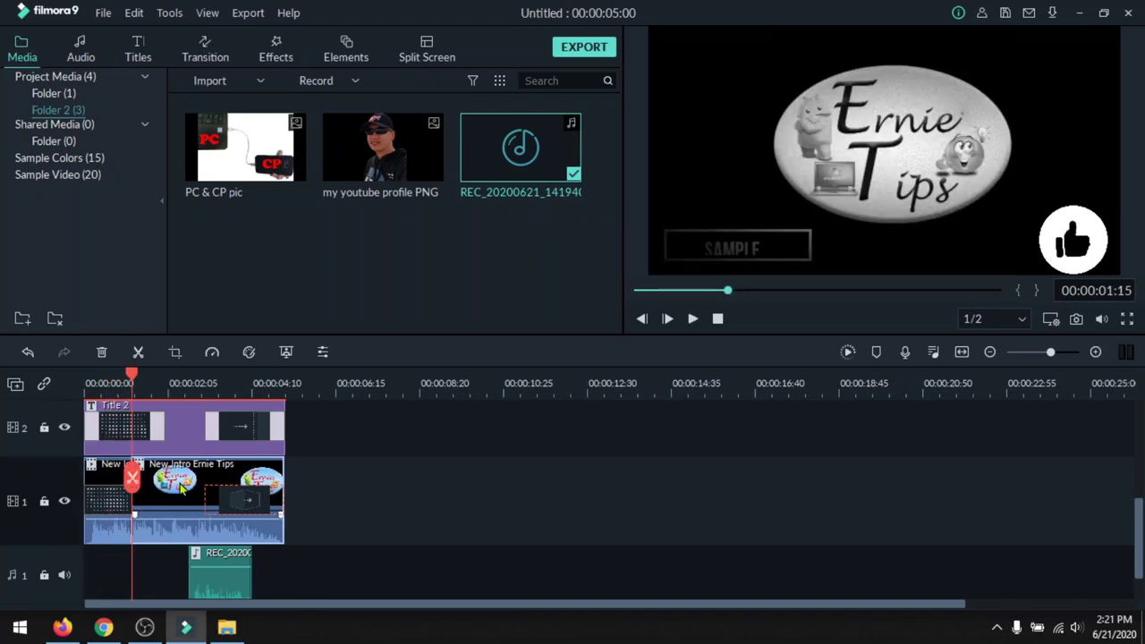
{"action": "left_click", "coordinate": [133, 477]}
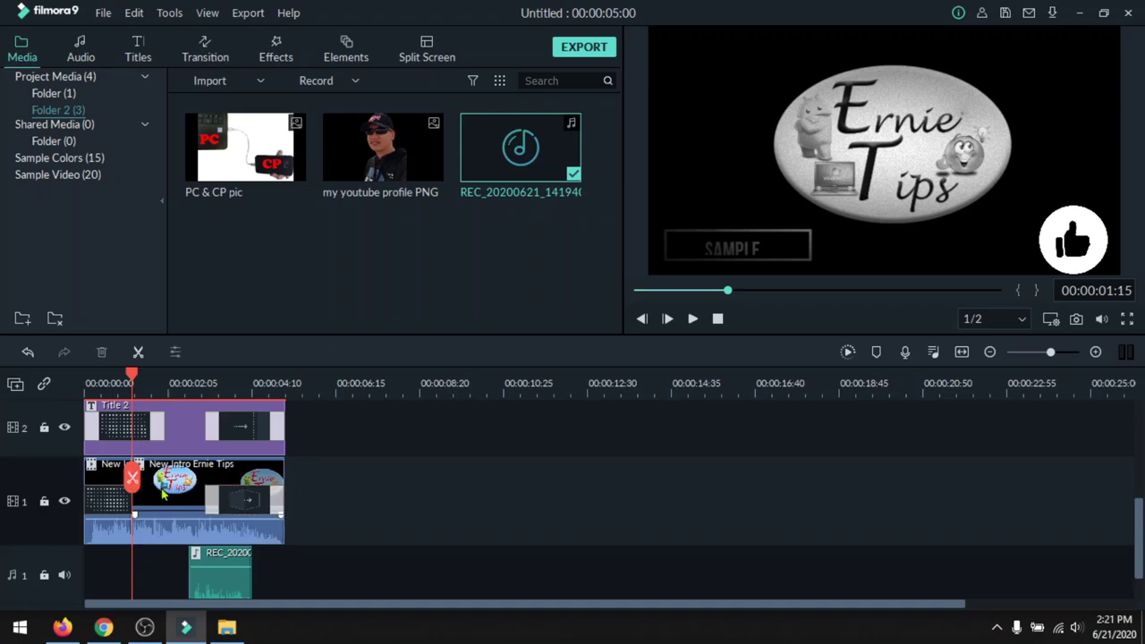
Step: Split the second piece of the intro clip at 00:00:02:26 and move the playhead clear of the clips
{"action": "left_click_drag", "start_coordinate": [133, 378], "coordinate": [185, 393]}
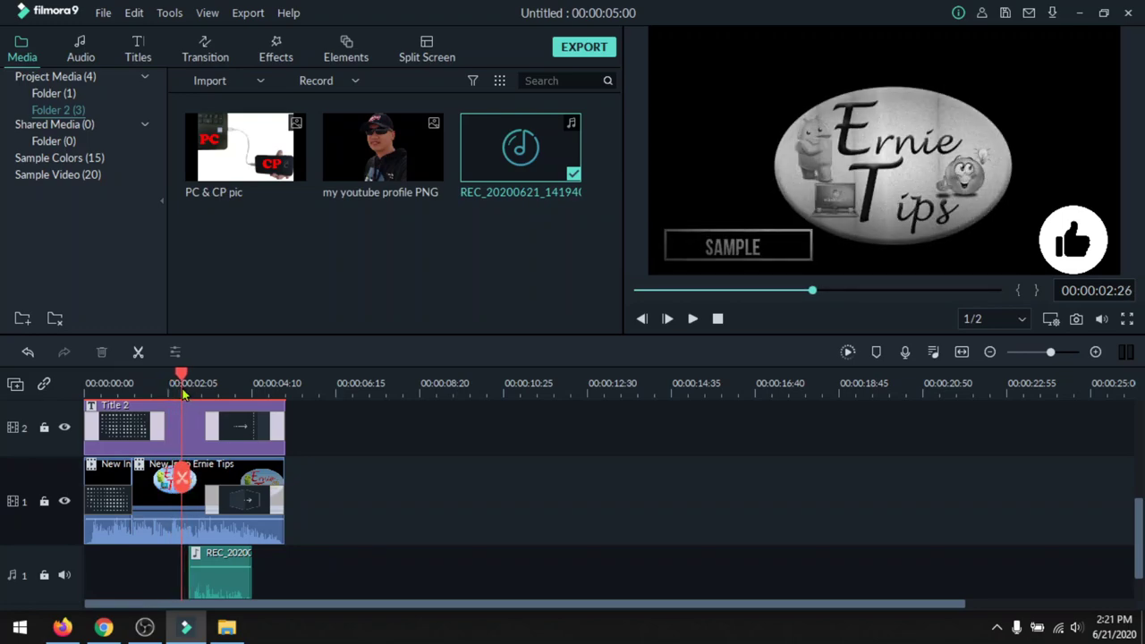
{"action": "left_click", "coordinate": [150, 498]}
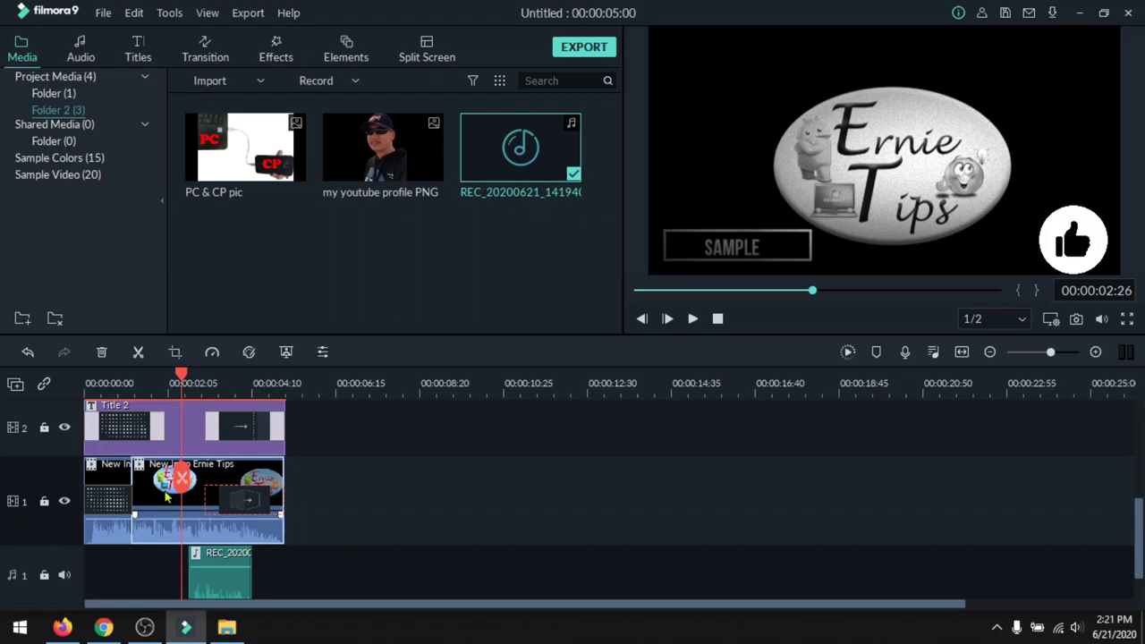
{"action": "left_click", "coordinate": [182, 481]}
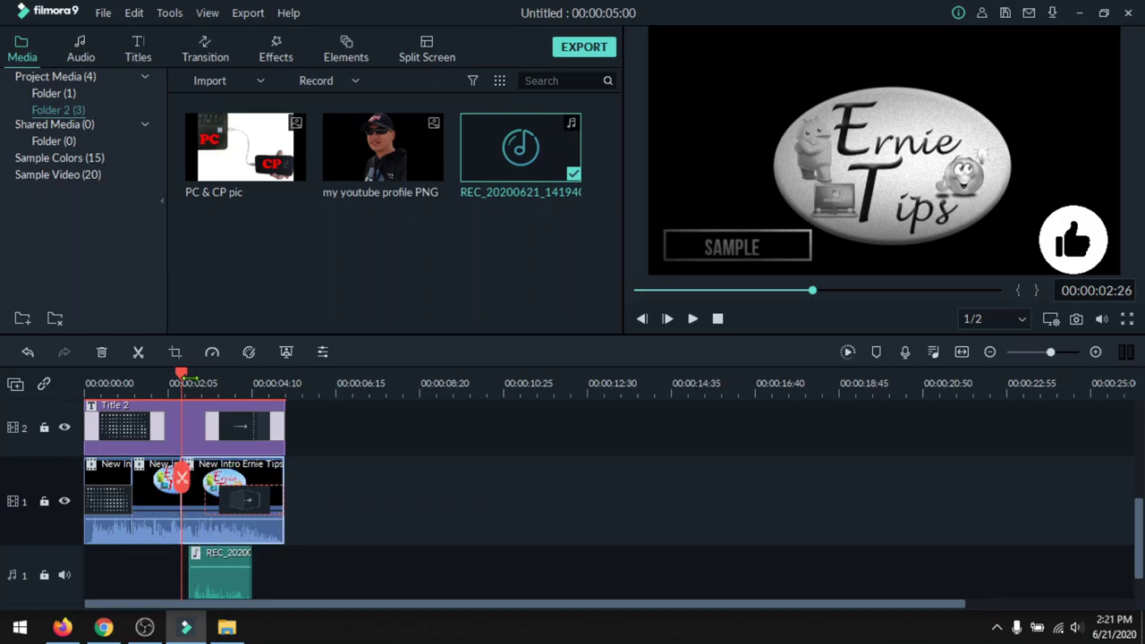
{"action": "left_click_drag", "start_coordinate": [181, 477], "coordinate": [422, 477]}
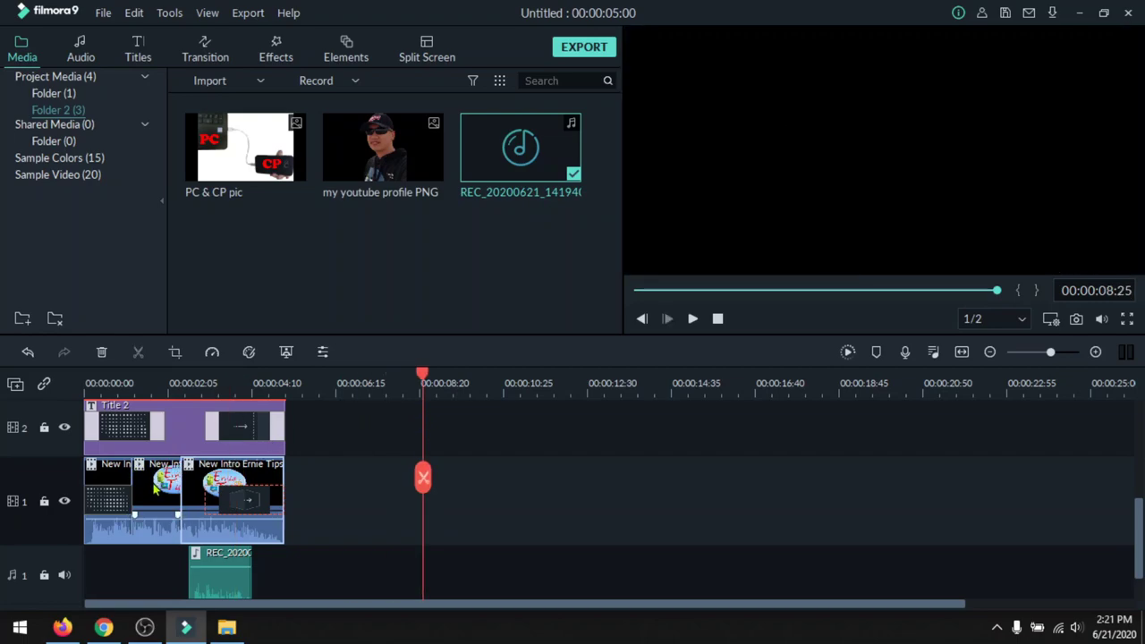
Step: Lower the audio volume of the middle piece of the intro clip all the way down
{"action": "left_click", "coordinate": [162, 483]}
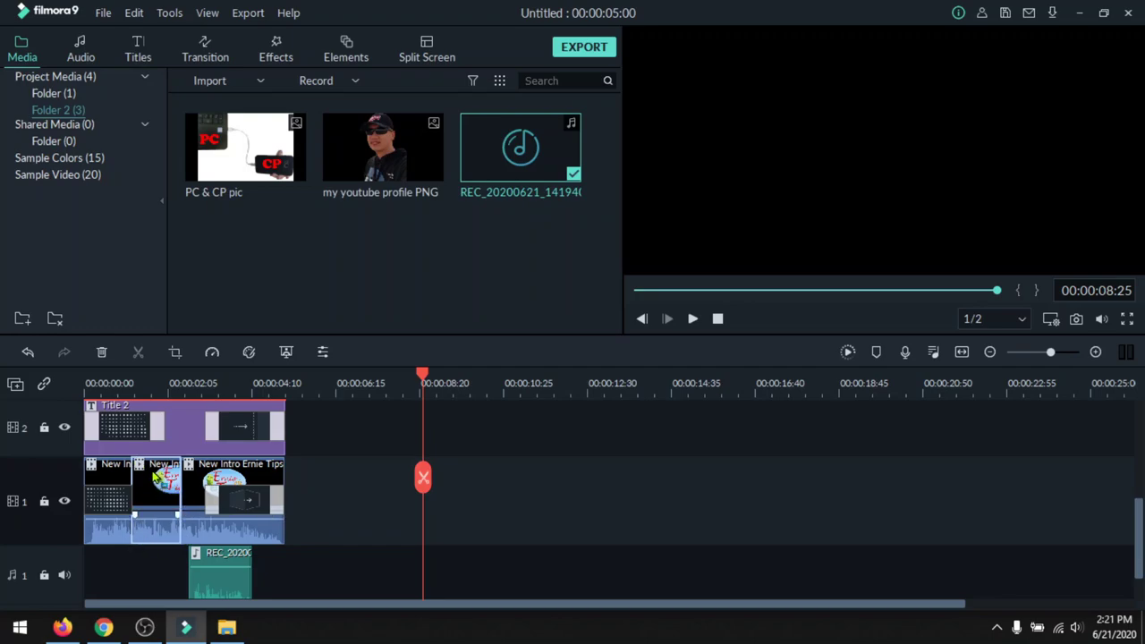
{"action": "mouse_move", "coordinate": [150, 519]}
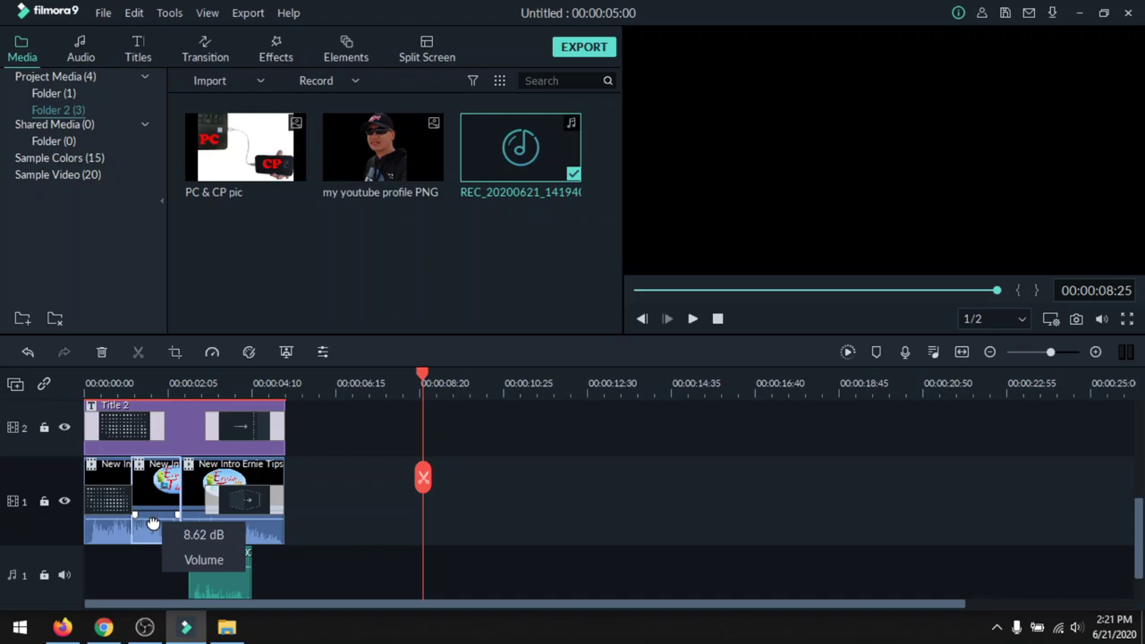
{"action": "left_click_drag", "start_coordinate": [153, 523], "coordinate": [157, 556]}
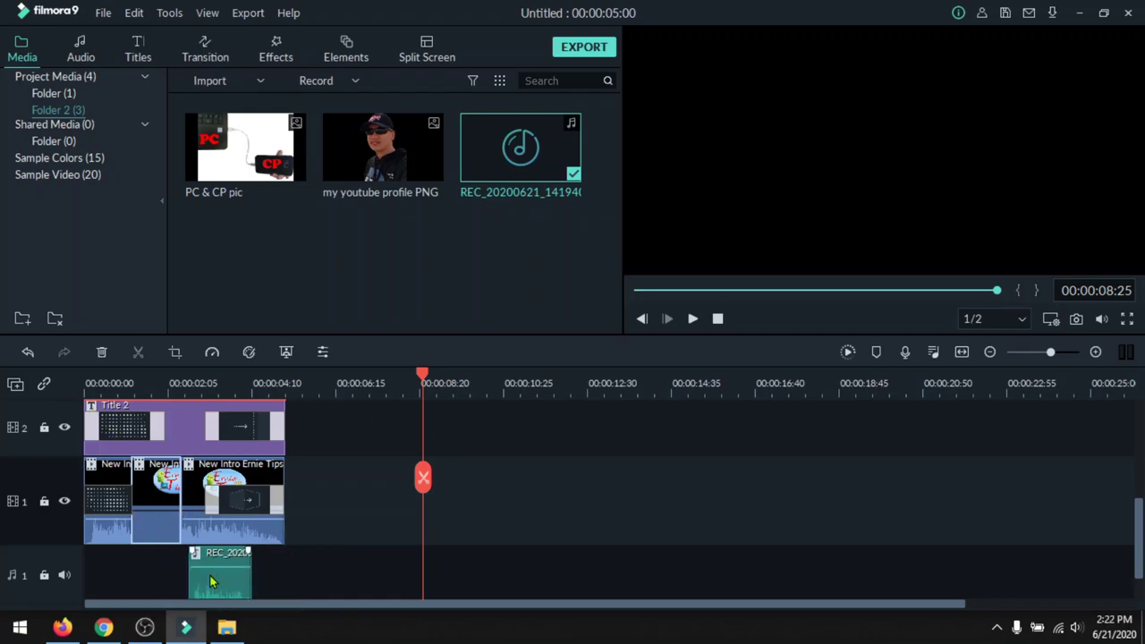
Step: Move the voice recording directly after the intro clip and play from the start to check the silenced middle section
{"action": "left_click_drag", "start_coordinate": [236, 577], "coordinate": [333, 581]}
{"action": "left_click_drag", "start_coordinate": [423, 385], "coordinate": [119, 409]}
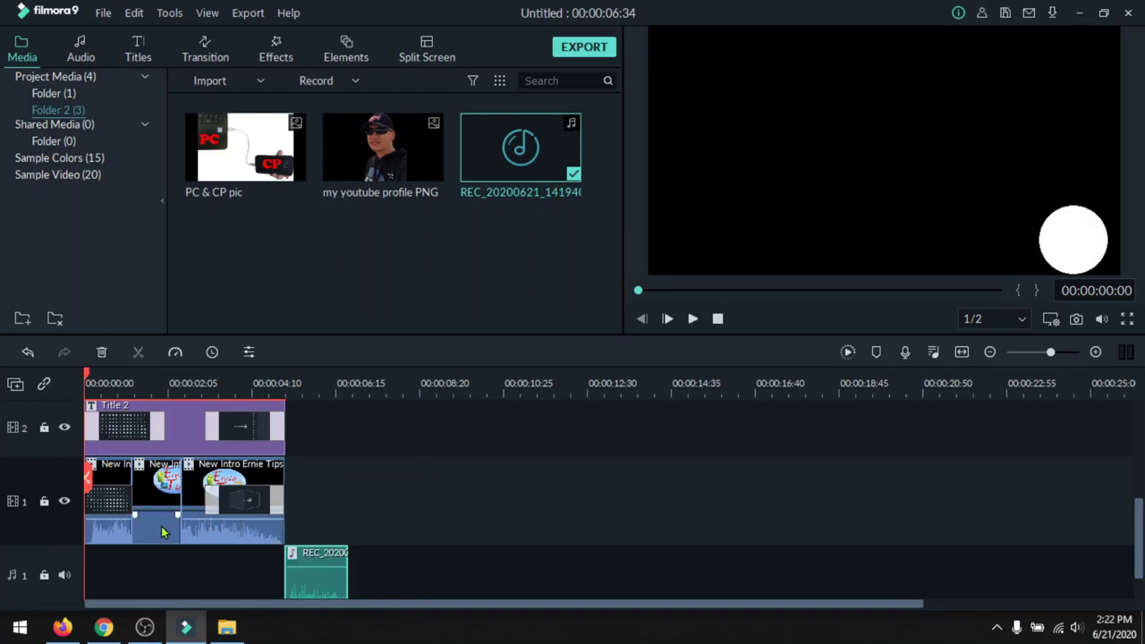
{"action": "key", "text": "space"}
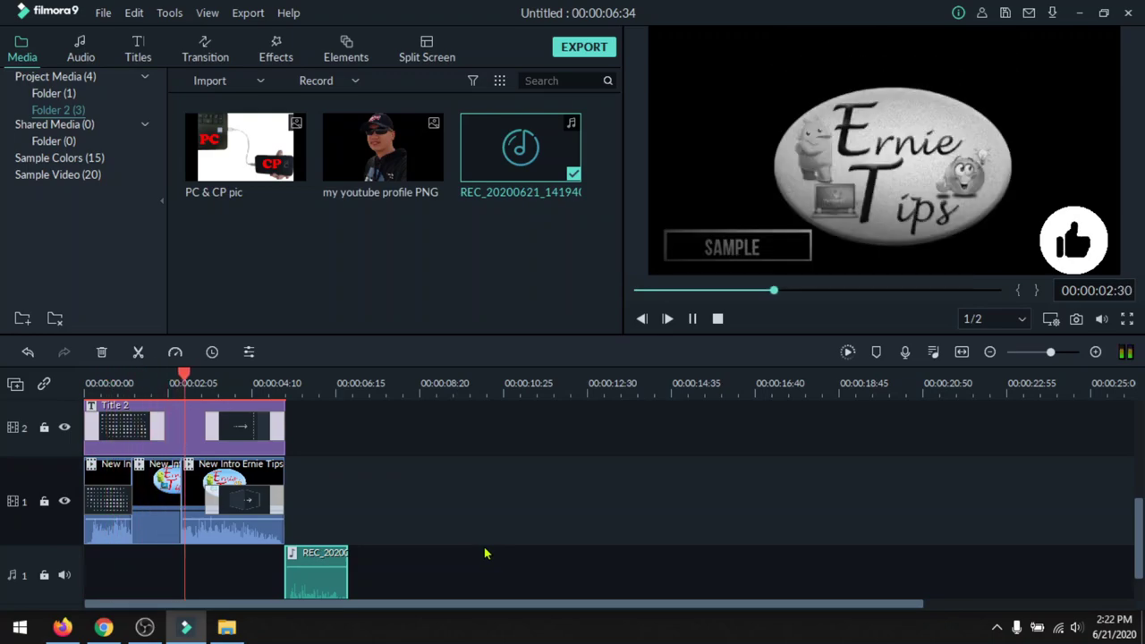
Step: Move the voice recording beneath the silenced middle piece, starting at 00:00:01:15, and trim its end to match that piece
{"action": "left_click_drag", "start_coordinate": [327, 567], "coordinate": [178, 567]}
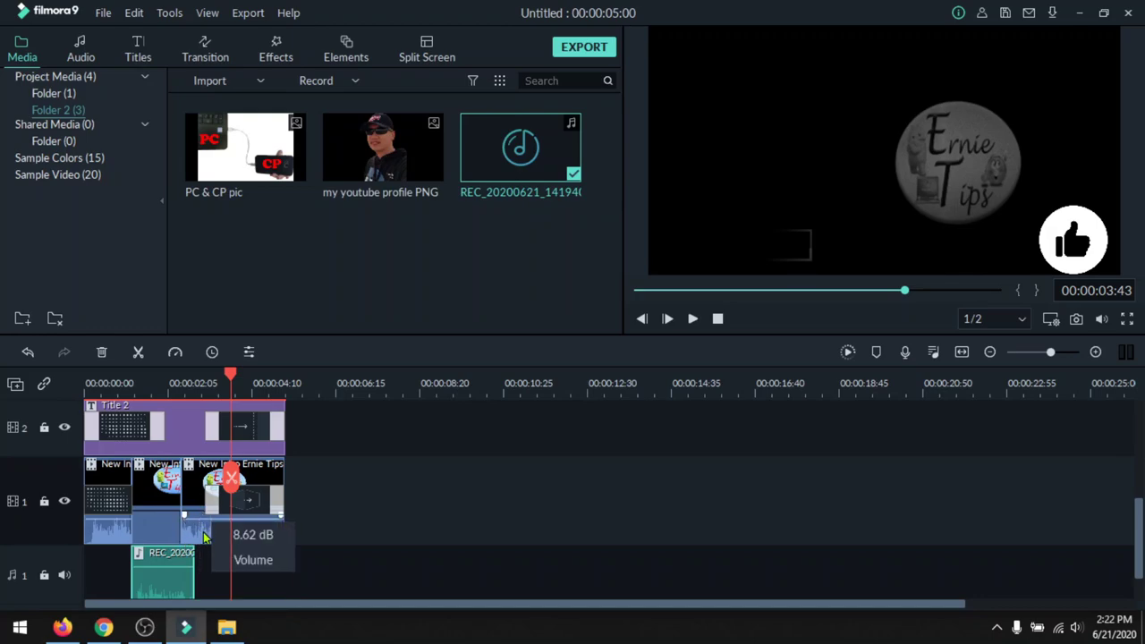
{"action": "left_click_drag", "start_coordinate": [193, 583], "coordinate": [179, 572]}
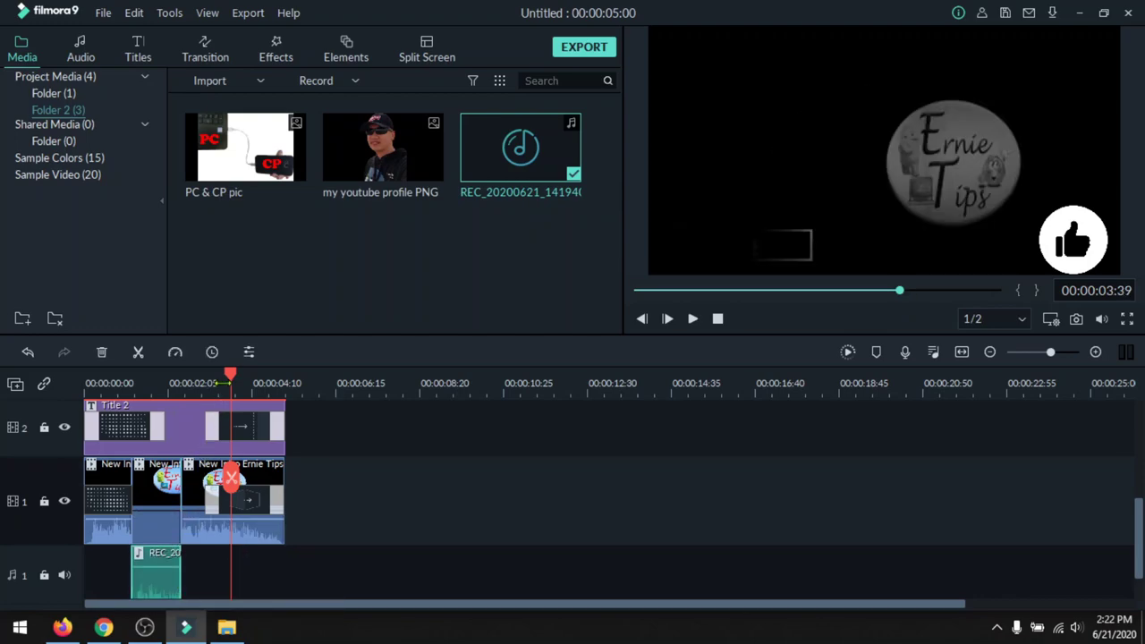
Step: Play the timeline from 00:00:00:00 to its end to check the voice recording against the intro audio
{"action": "left_click_drag", "start_coordinate": [230, 381], "coordinate": [86, 382]}
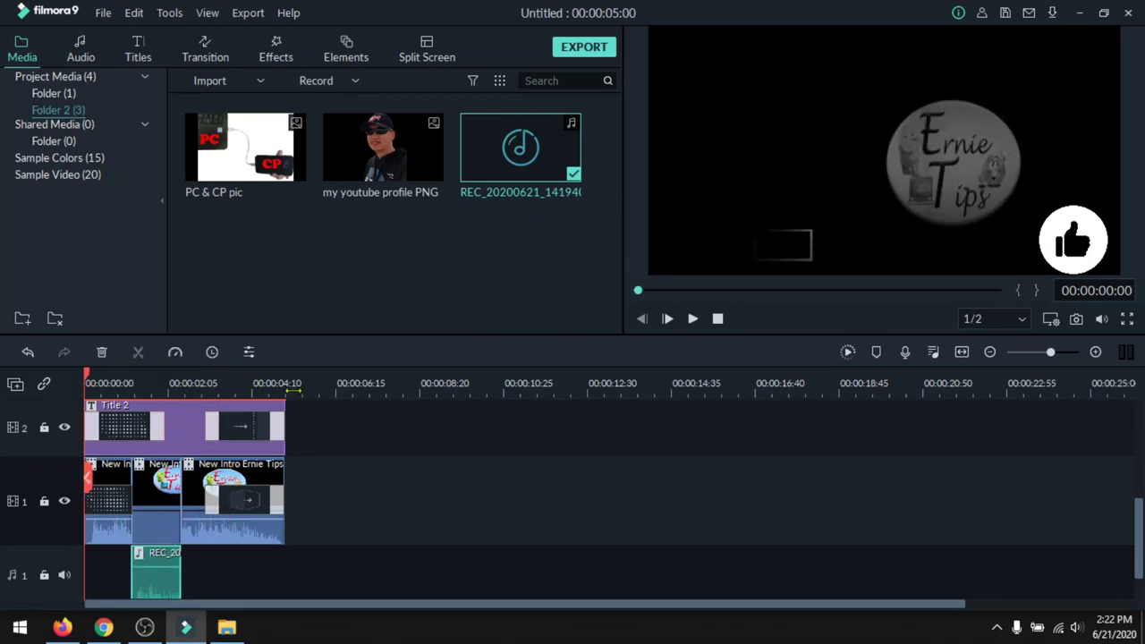
{"action": "key", "text": "space"}
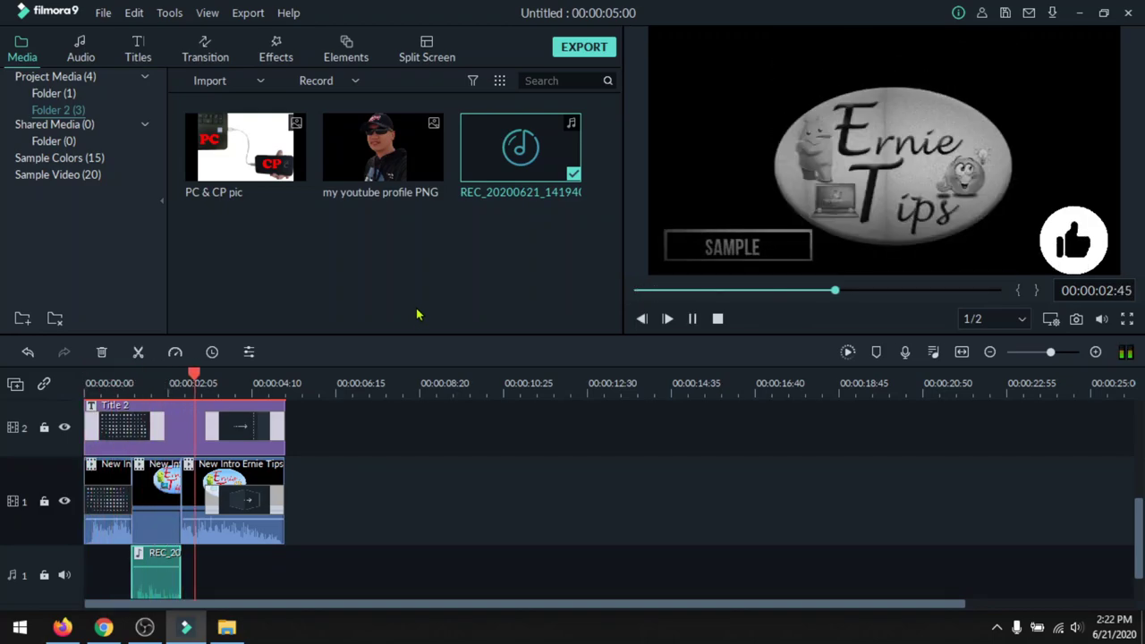
{"action": "key", "text": "space"}
{"action": "key", "text": "space"}
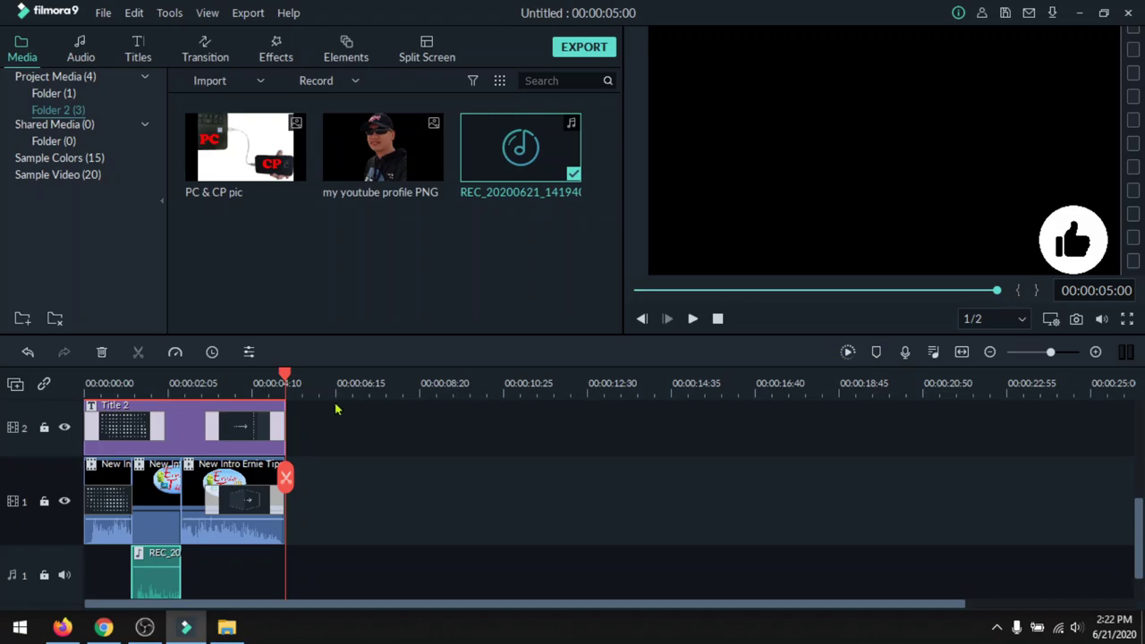
Step: Add timeline markers at 00:00:04:36 and about 3.3 seconds, and return the playhead to the marker at 00:00:04:36
{"action": "mouse_move", "coordinate": [286, 382]}
{"action": "left_mouse_down"}
{"action": "mouse_move", "coordinate": [332, 383]}
{"action": "mouse_move", "coordinate": [271, 387]}
{"action": "left_mouse_up"}
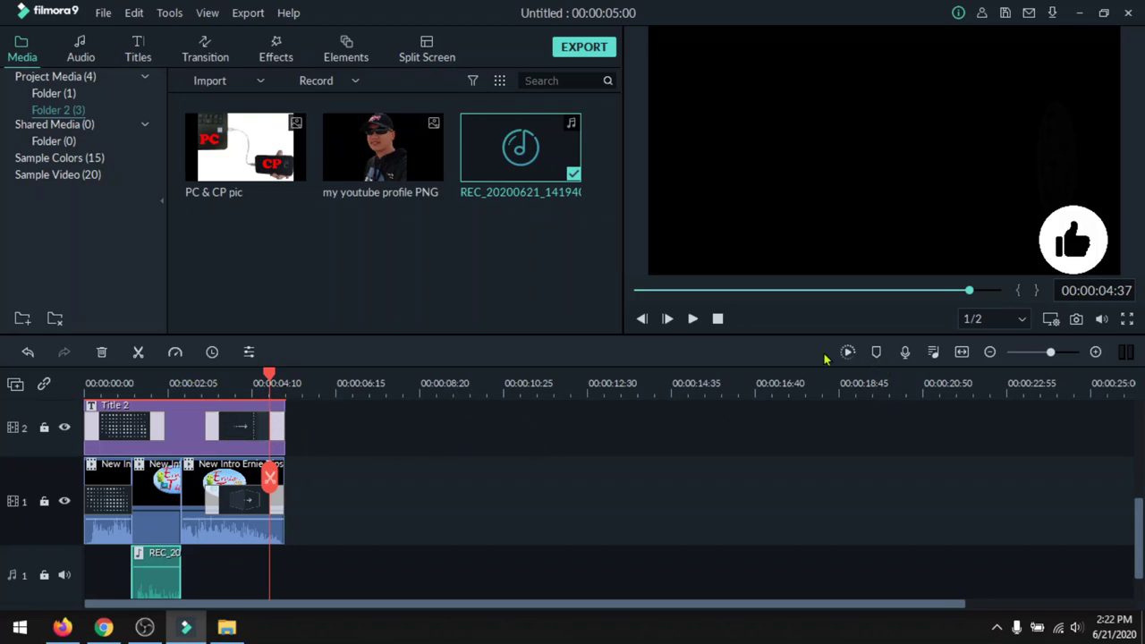
{"action": "left_click_drag", "start_coordinate": [273, 382], "coordinate": [166, 395]}
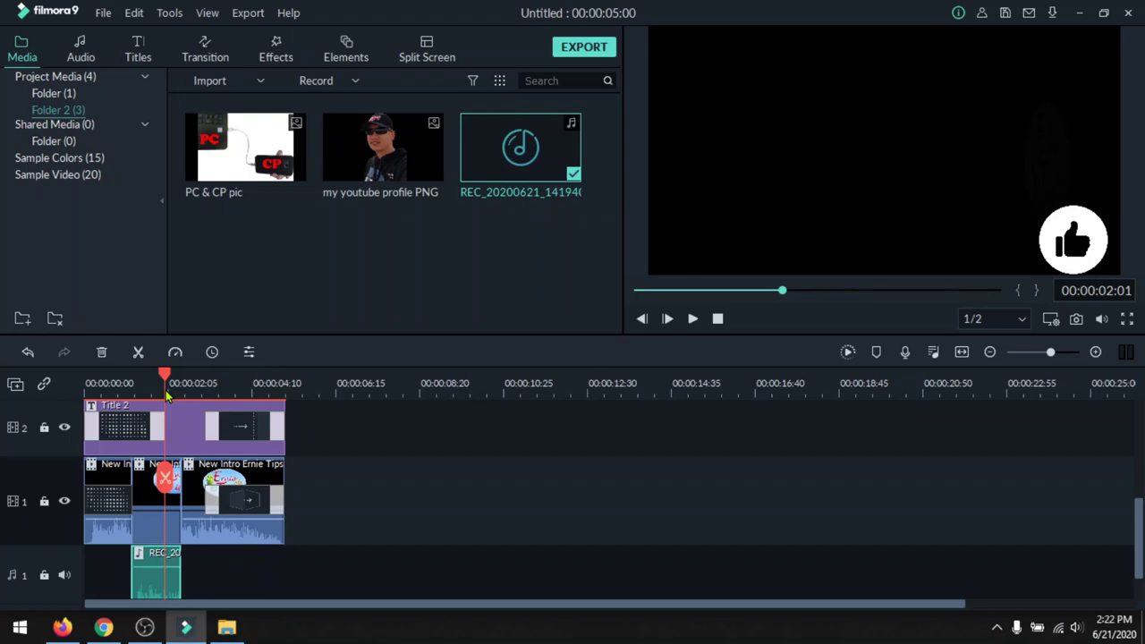
{"action": "left_click_drag", "start_coordinate": [165, 377], "coordinate": [270, 386]}
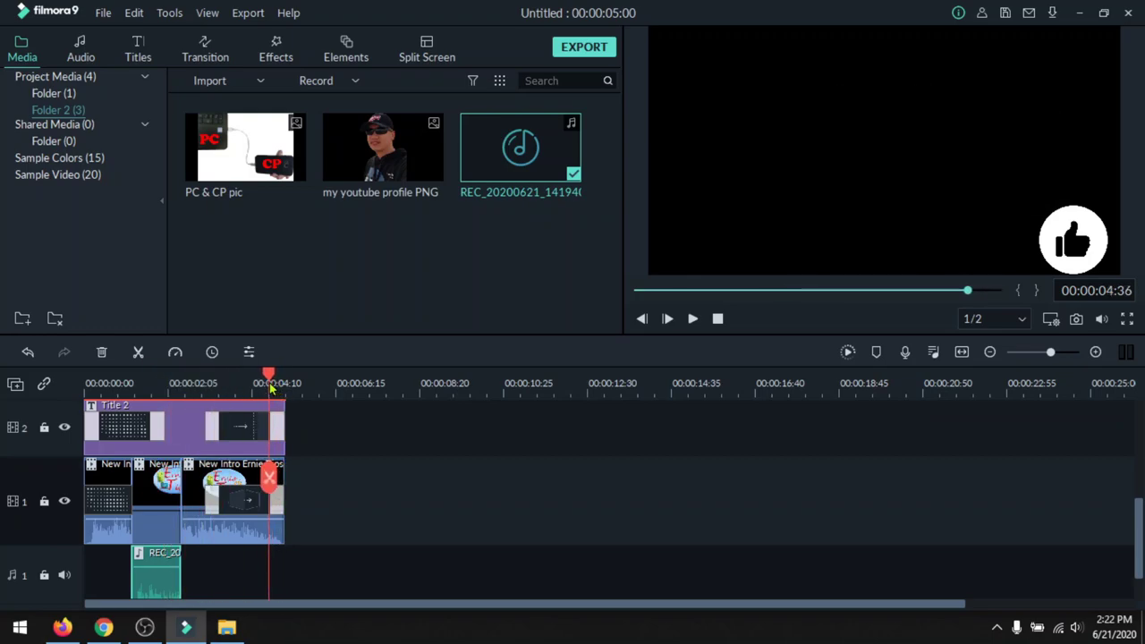
{"action": "left_click", "coordinate": [875, 357]}
{"action": "left_click_drag", "start_coordinate": [271, 376], "coordinate": [218, 376]}
{"action": "left_click", "coordinate": [876, 354]}
{"action": "left_click_drag", "start_coordinate": [219, 376], "coordinate": [269, 384]}
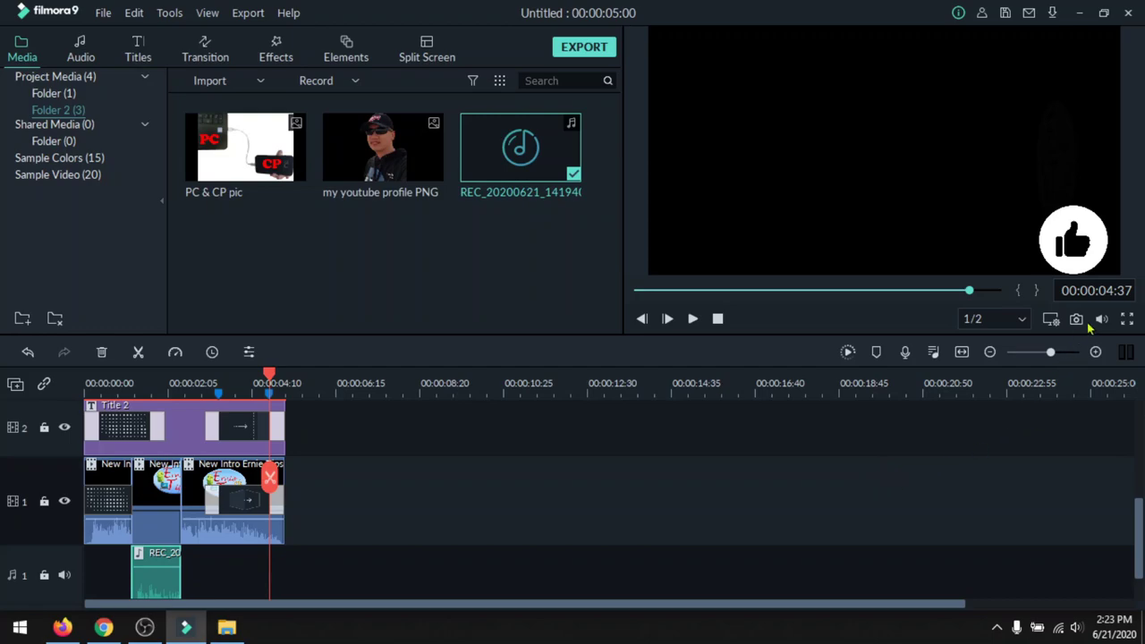
Step: Scrub the preview to 00:00:03:32 and 00:00:03:52, and zoom the timeline in slightly
{"action": "mouse_move", "coordinate": [1102, 319]}
{"action": "left_click_drag", "start_coordinate": [969, 294], "coordinate": [892, 293]}
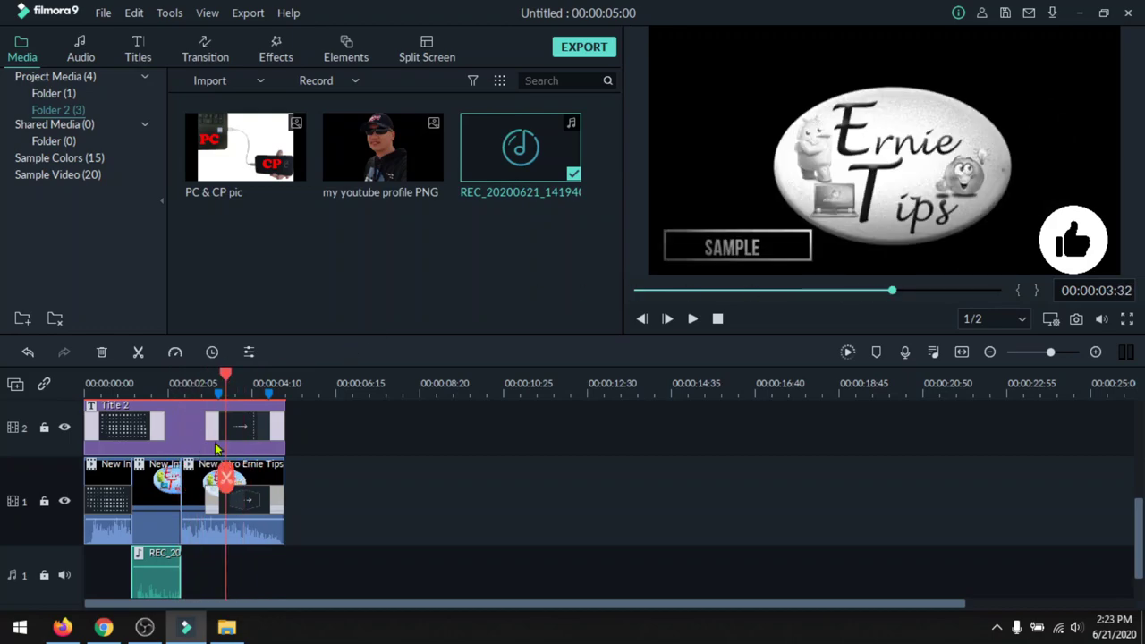
{"action": "left_click_drag", "start_coordinate": [878, 296], "coordinate": [917, 301]}
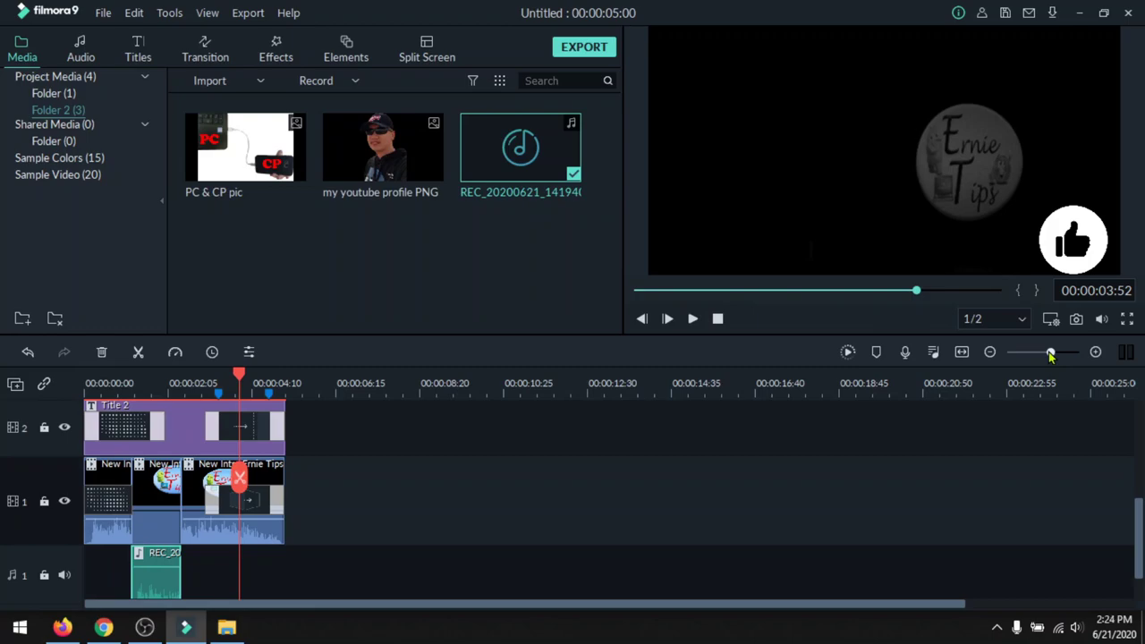
{"action": "mouse_move", "coordinate": [1051, 355]}
{"action": "left_mouse_down"}
{"action": "mouse_move", "coordinate": [1065, 355]}
{"action": "mouse_move", "coordinate": [1053, 355]}
{"action": "left_mouse_up"}
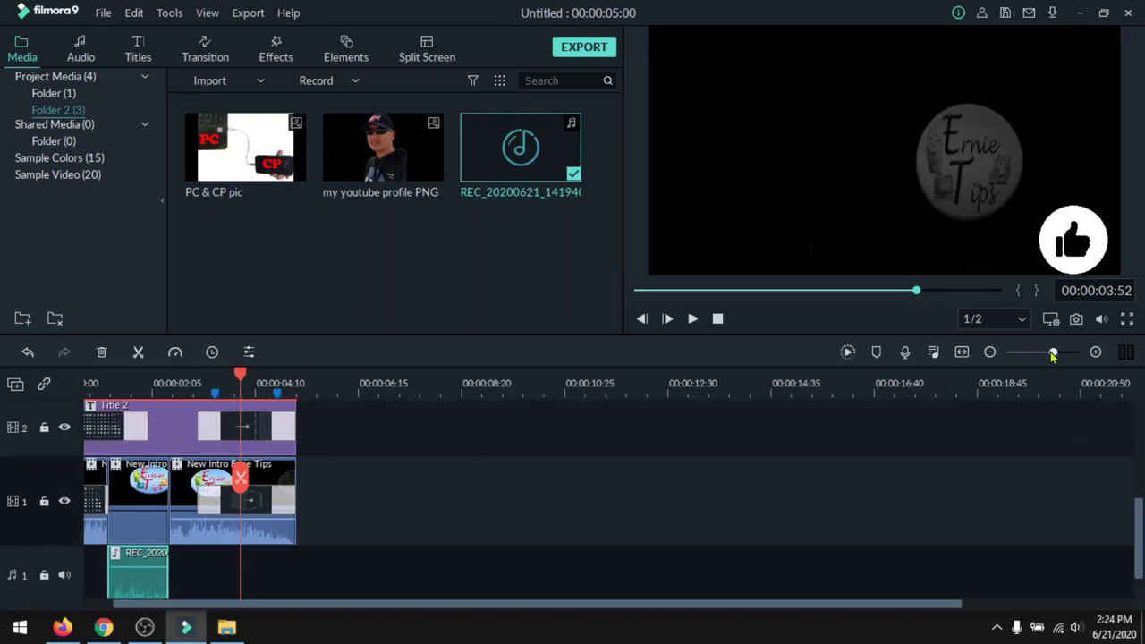
{"action": "mouse_move", "coordinate": [1052, 355]}
{"action": "left_mouse_down"}
{"action": "mouse_move", "coordinate": [984, 362]}
{"action": "mouse_move", "coordinate": [1051, 362]}
{"action": "left_mouse_up"}
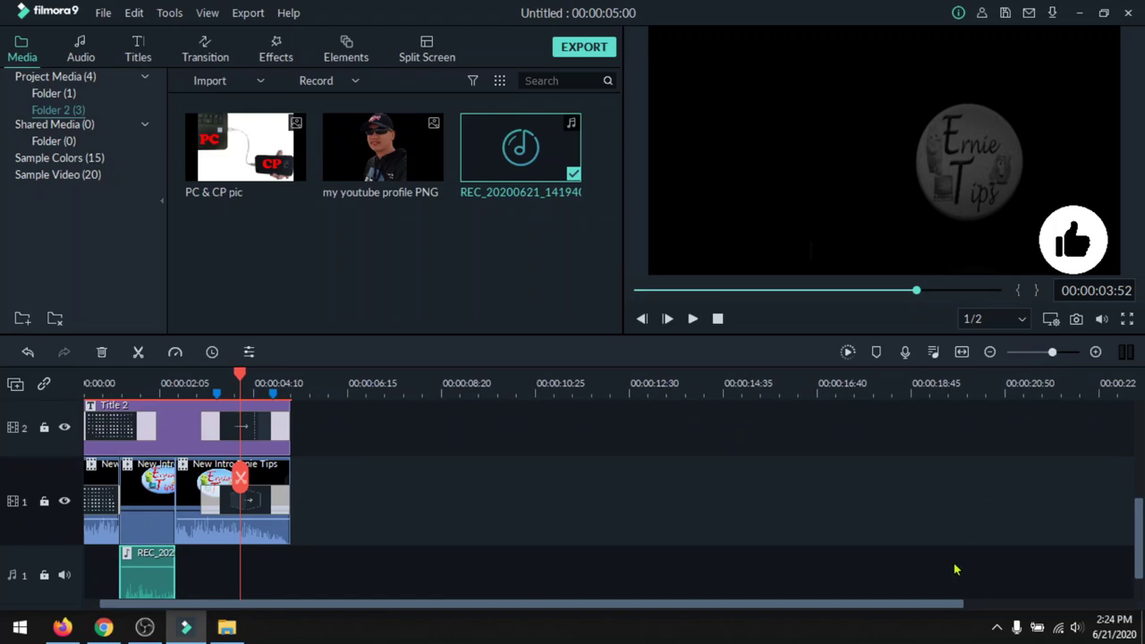
{"action": "scroll", "coordinate": [939, 590], "scroll_direction": "down", "scroll_amount": 2}
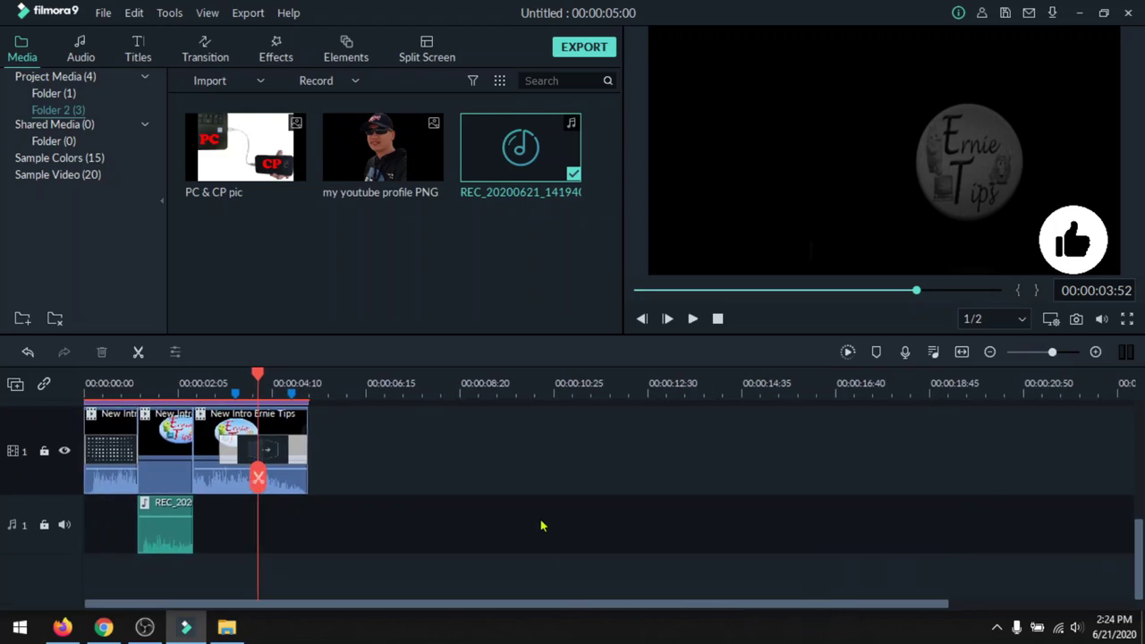
Step: Review the stacked element, filter, title and intro tracks, scrubbing the timeline through 00:00:03:04 to 00:00:09:35
{"action": "scroll", "coordinate": [334, 486], "scroll_direction": "up", "scroll_amount": 4}
{"action": "scroll", "coordinate": [338, 484], "scroll_direction": "up", "scroll_amount": 2}
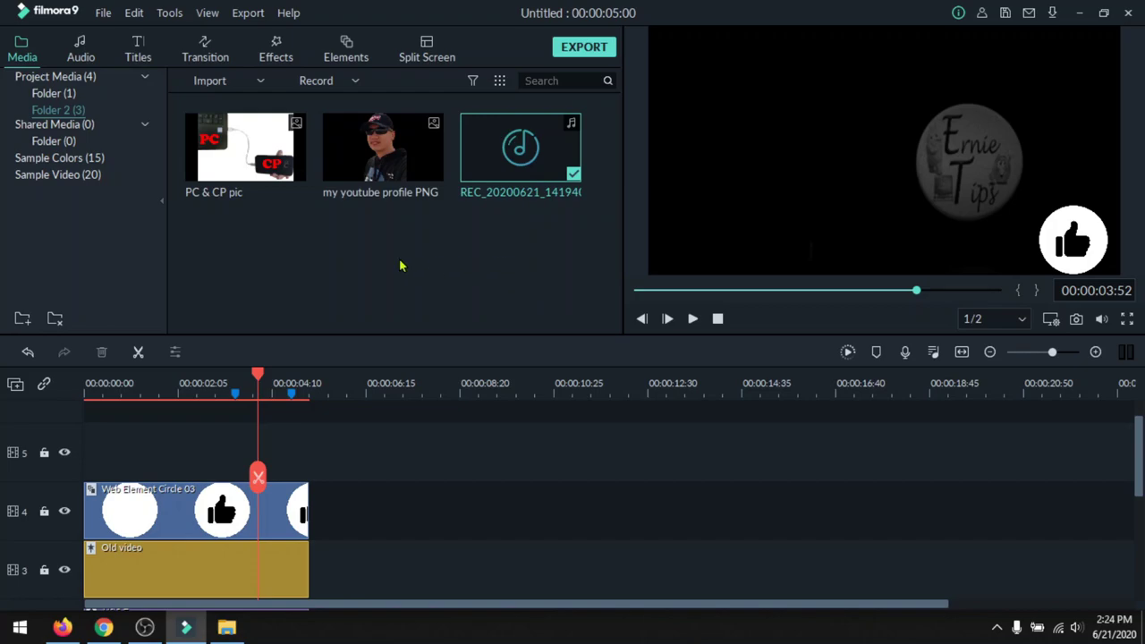
{"action": "scroll", "coordinate": [463, 470], "scroll_direction": "down", "scroll_amount": 1}
{"action": "scroll", "coordinate": [202, 518], "scroll_direction": "down", "scroll_amount": 2}
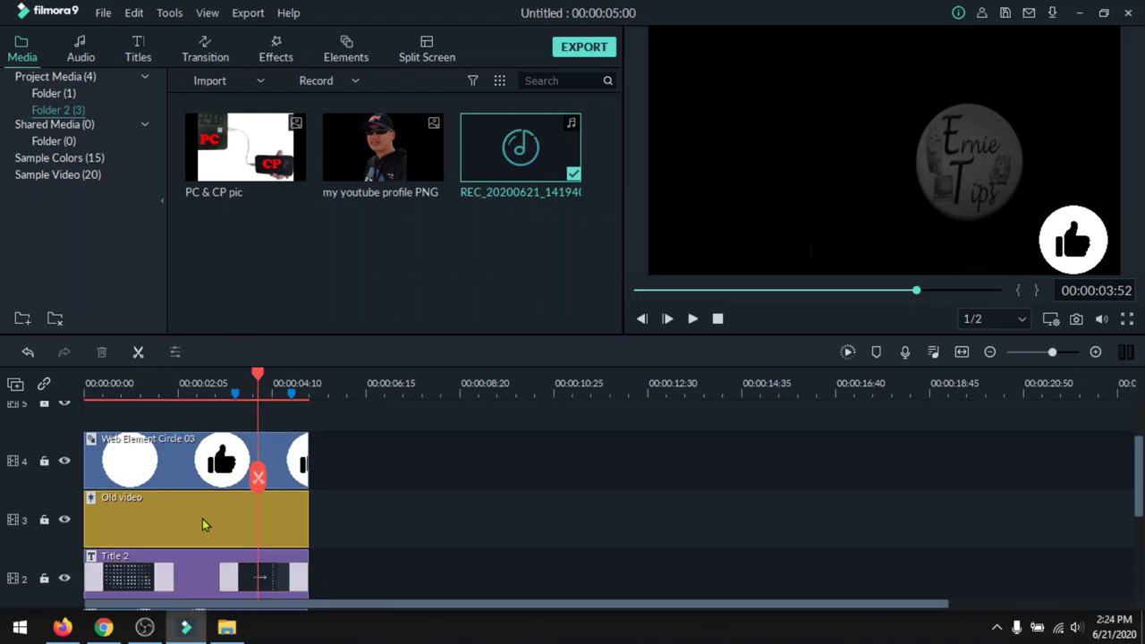
{"action": "left_click", "coordinate": [169, 541]}
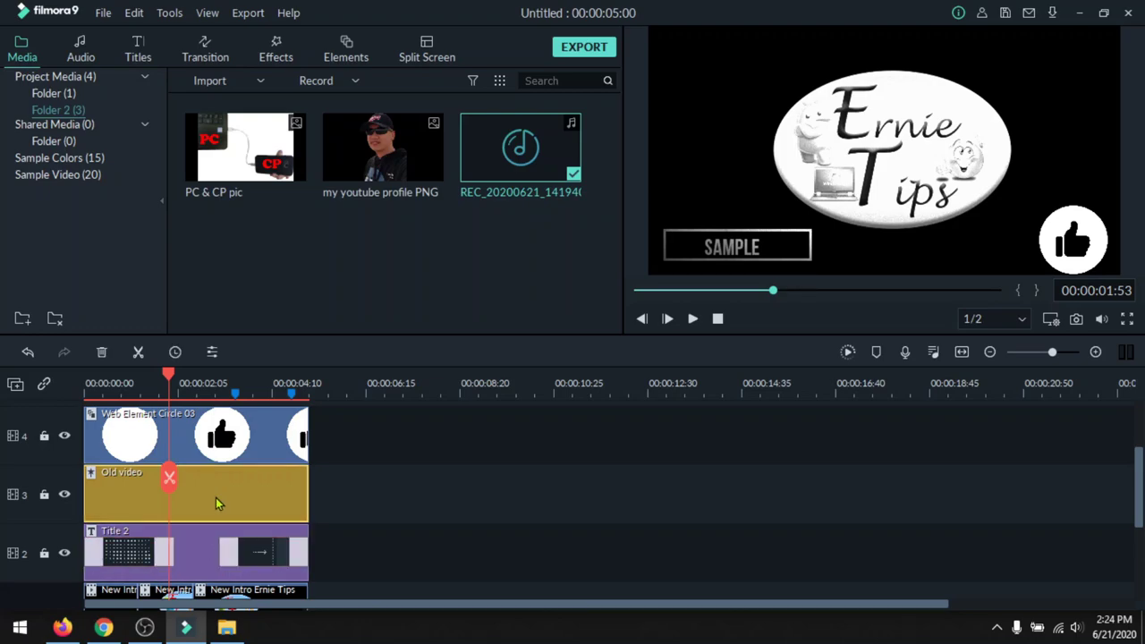
{"action": "scroll", "coordinate": [212, 519], "scroll_direction": "down", "scroll_amount": 4}
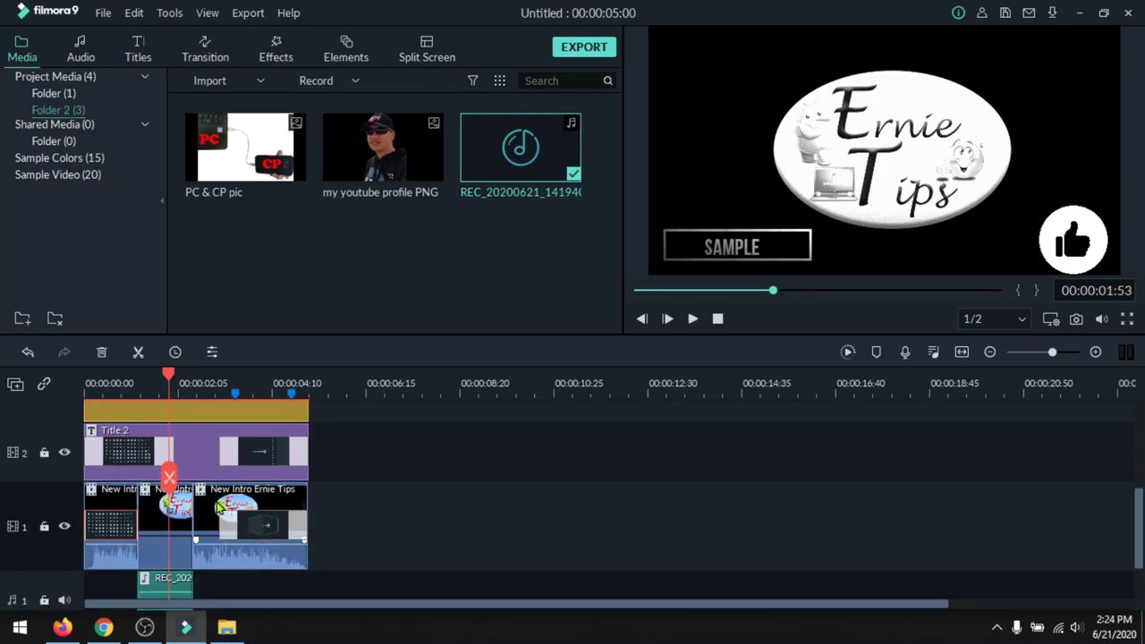
{"action": "left_click_drag", "start_coordinate": [167, 376], "coordinate": [221, 376]}
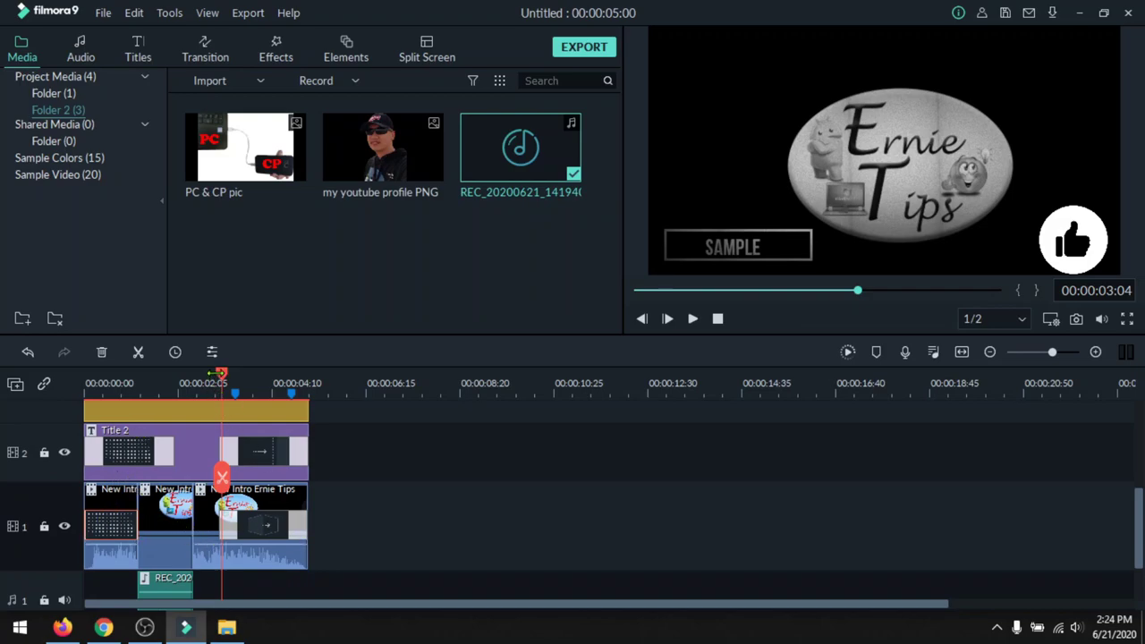
{"action": "left_click_drag", "start_coordinate": [221, 380], "coordinate": [464, 380]}
{"action": "left_click", "coordinate": [515, 394]}
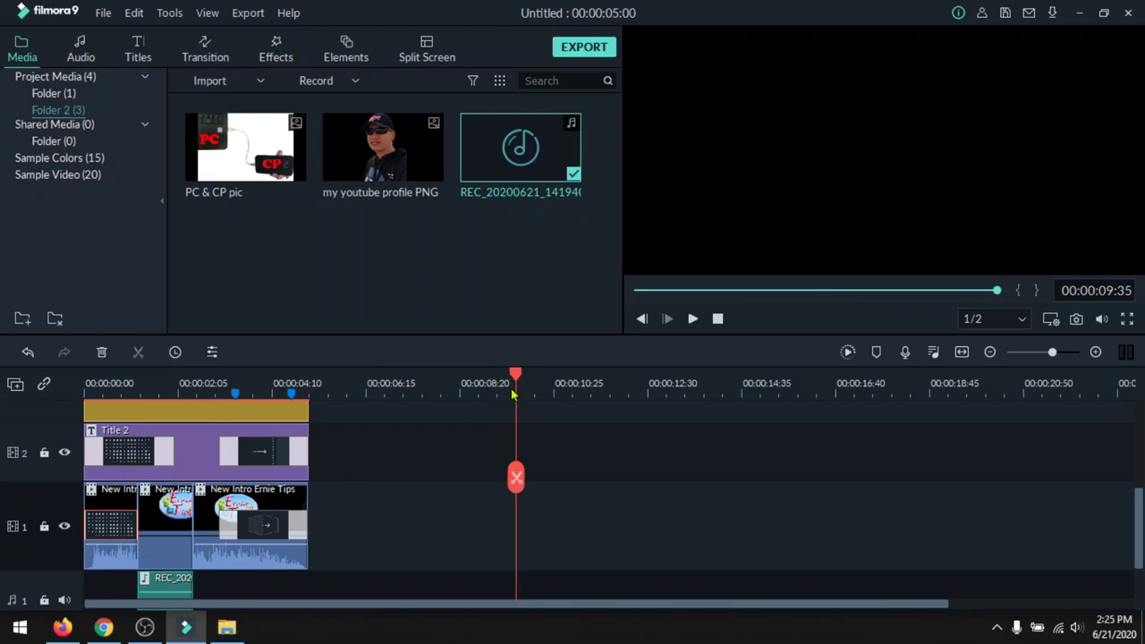
Step: Speed up the last intro piece to 8x and play the timeline from about two seconds to check it
{"action": "left_click", "coordinate": [222, 506]}
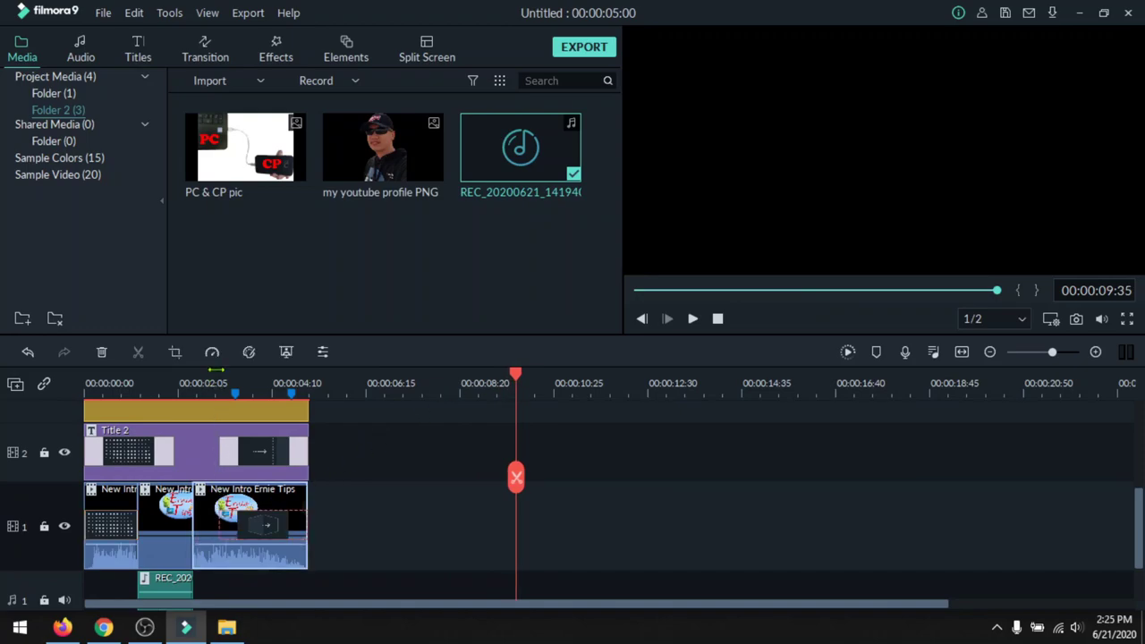
{"action": "left_click", "coordinate": [212, 353]}
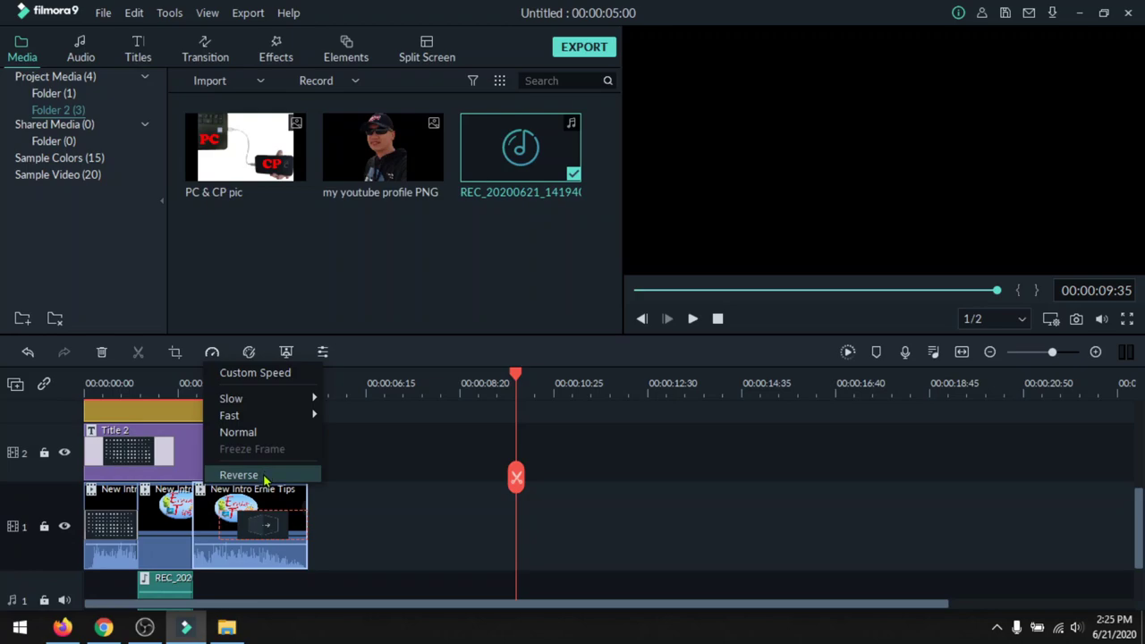
{"action": "mouse_move", "coordinate": [278, 405]}
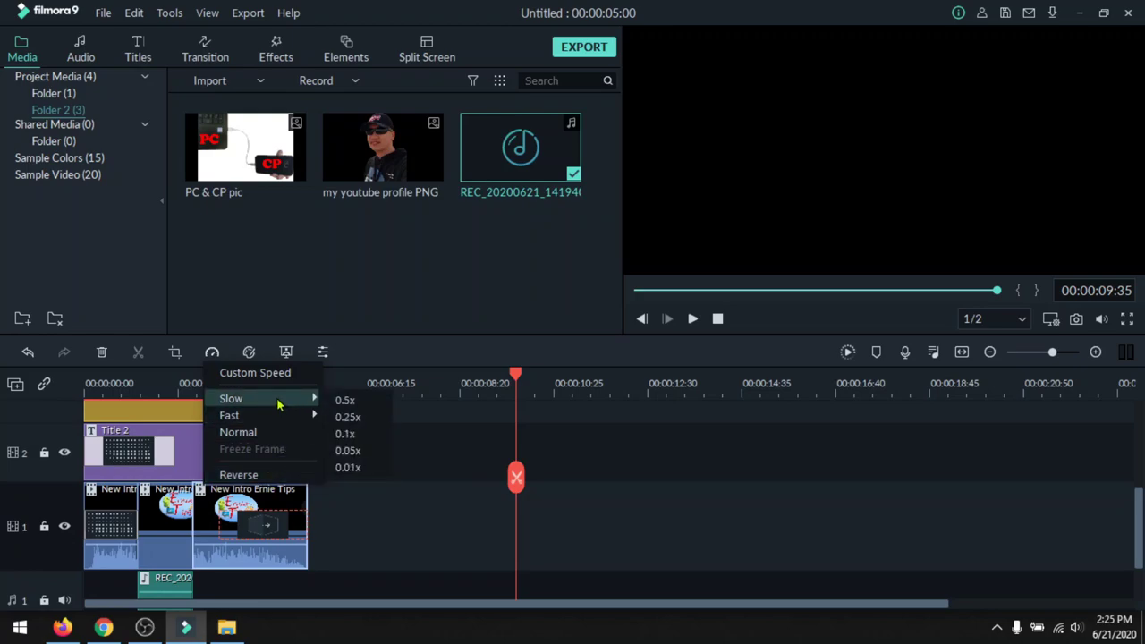
{"action": "mouse_move", "coordinate": [313, 420]}
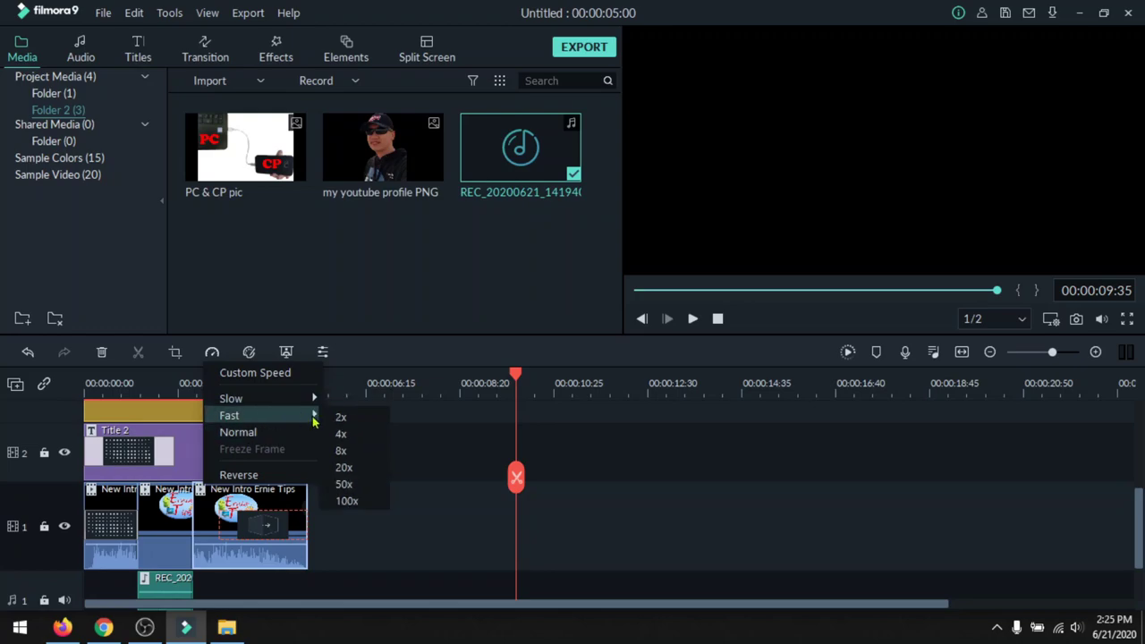
{"action": "left_click", "coordinate": [357, 456]}
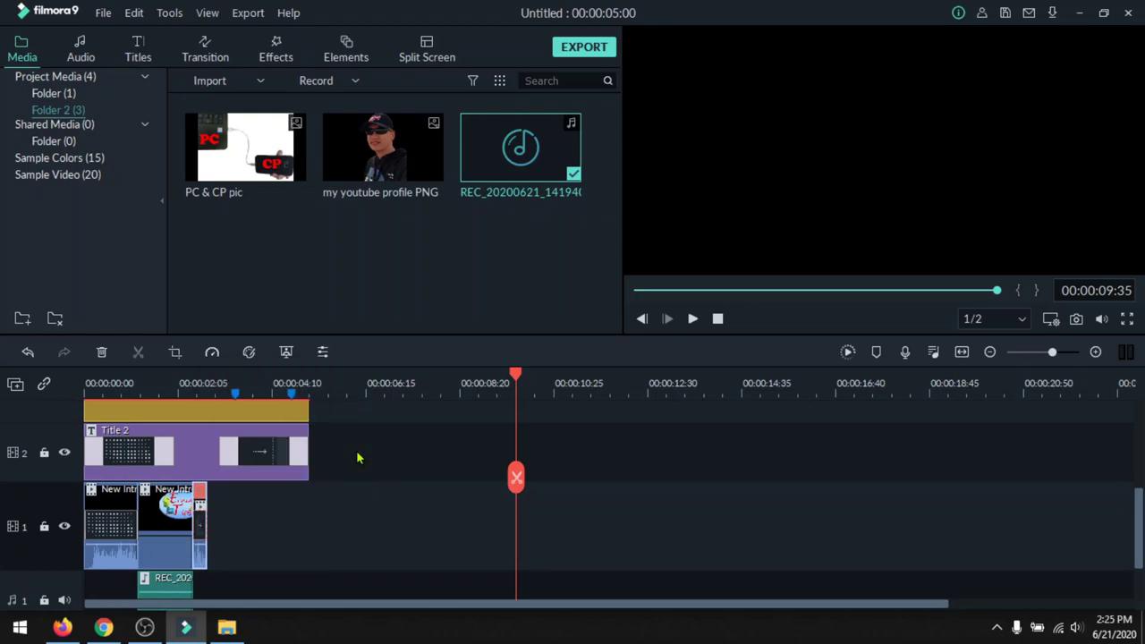
{"action": "left_click_drag", "start_coordinate": [522, 376], "coordinate": [174, 380]}
{"action": "key", "text": "space"}
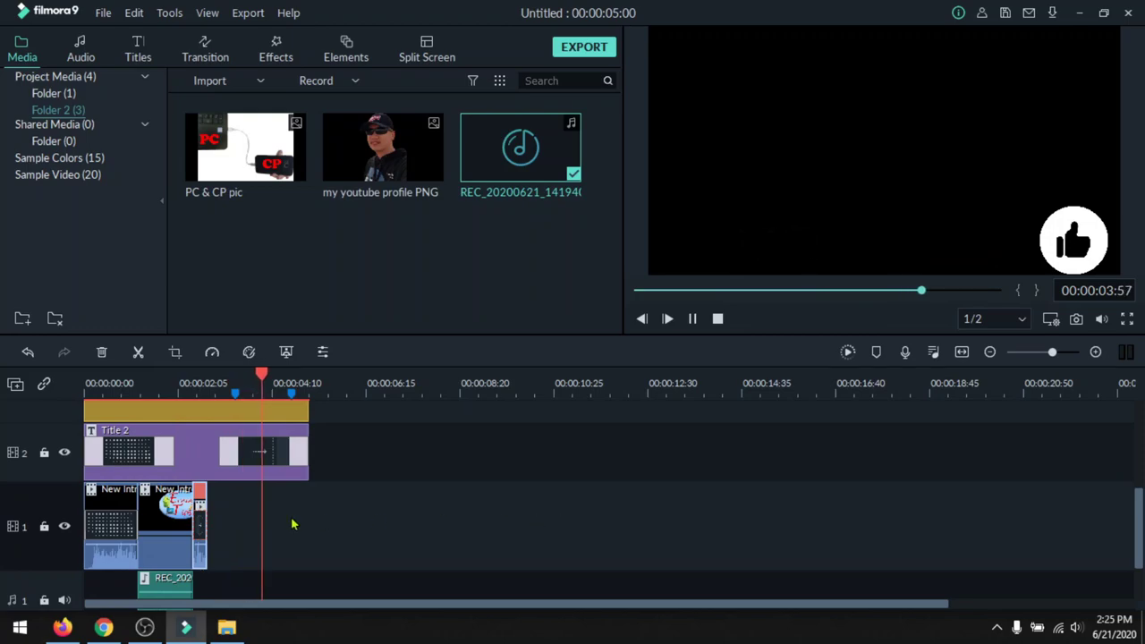
Step: Undo the speed change on the last intro piece and play from 00:00:01:59 to 00:00:04:00
{"action": "left_click", "coordinate": [199, 529]}
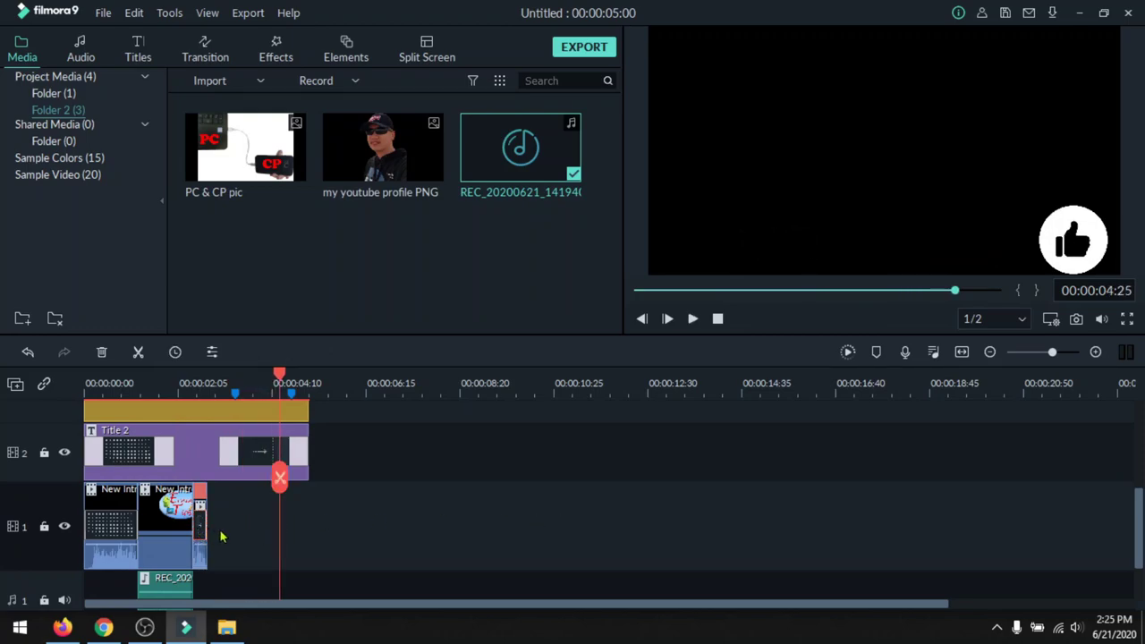
{"action": "key", "text": "ctrl+z"}
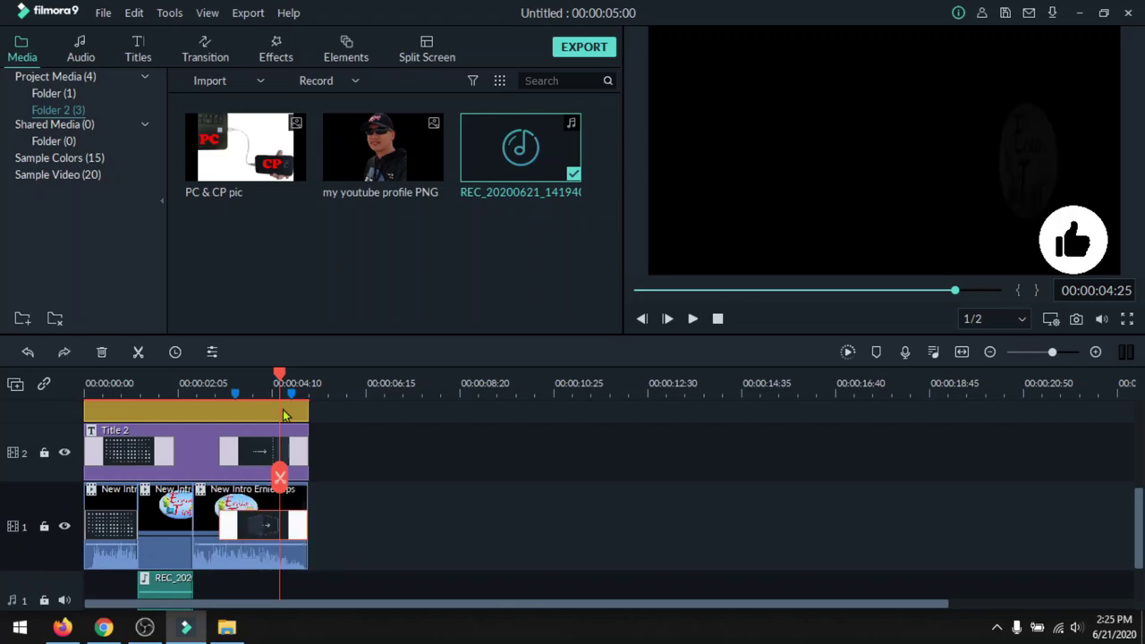
{"action": "left_click_drag", "start_coordinate": [279, 380], "coordinate": [173, 404]}
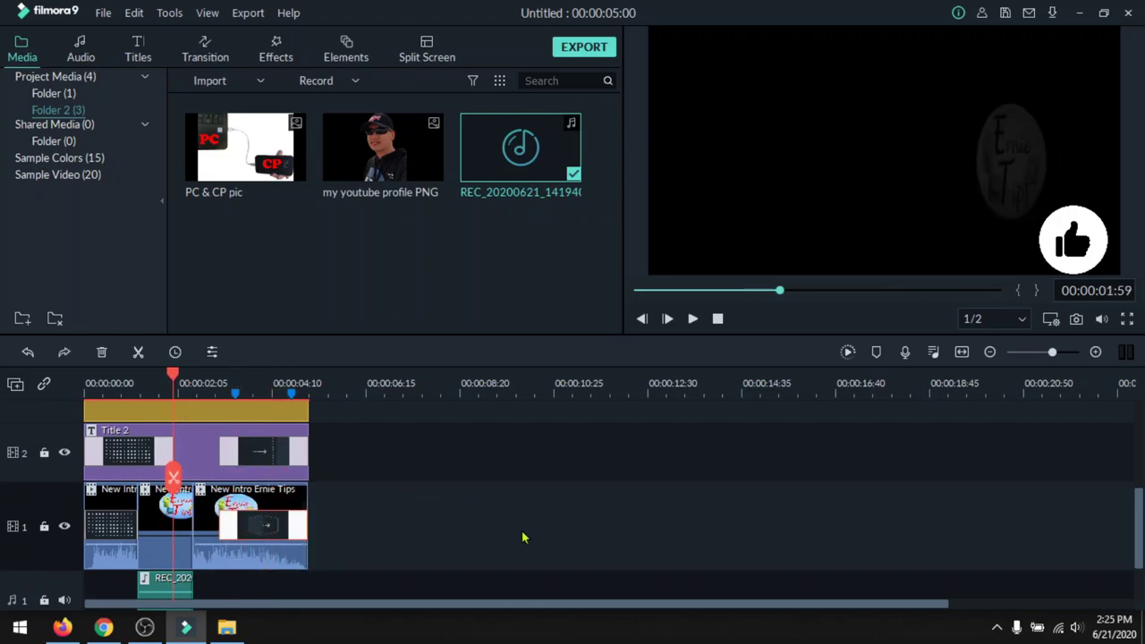
{"action": "key", "text": "space"}
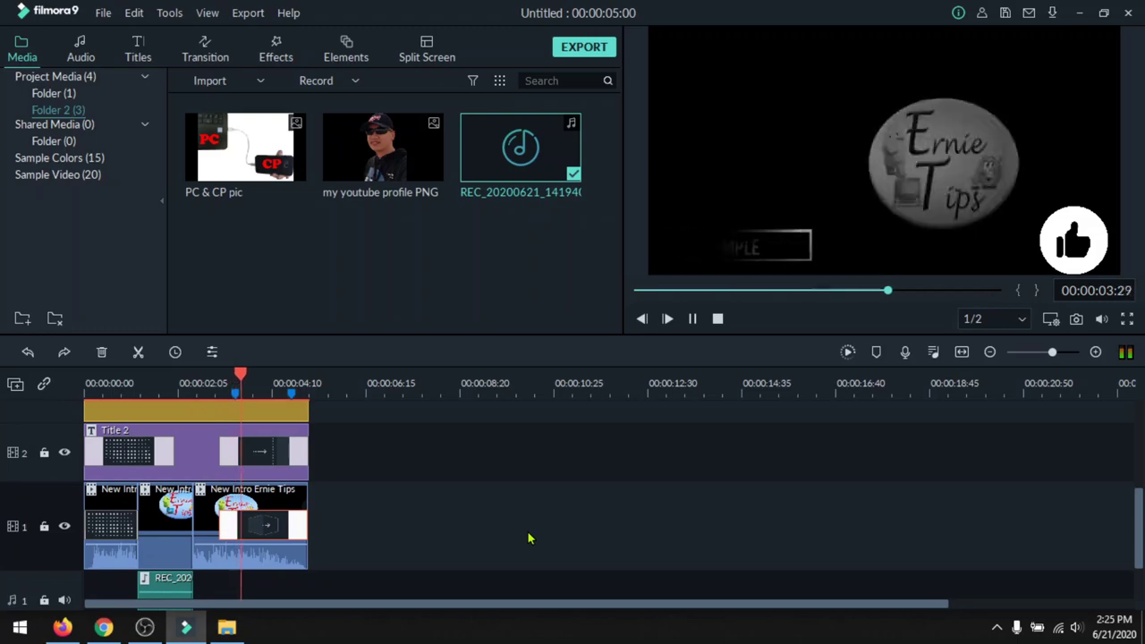
{"action": "key", "text": "space"}
Step: Open the last intro piece's editing properties and look over its audio, color, motion and video settings
{"action": "left_click", "coordinate": [208, 514]}
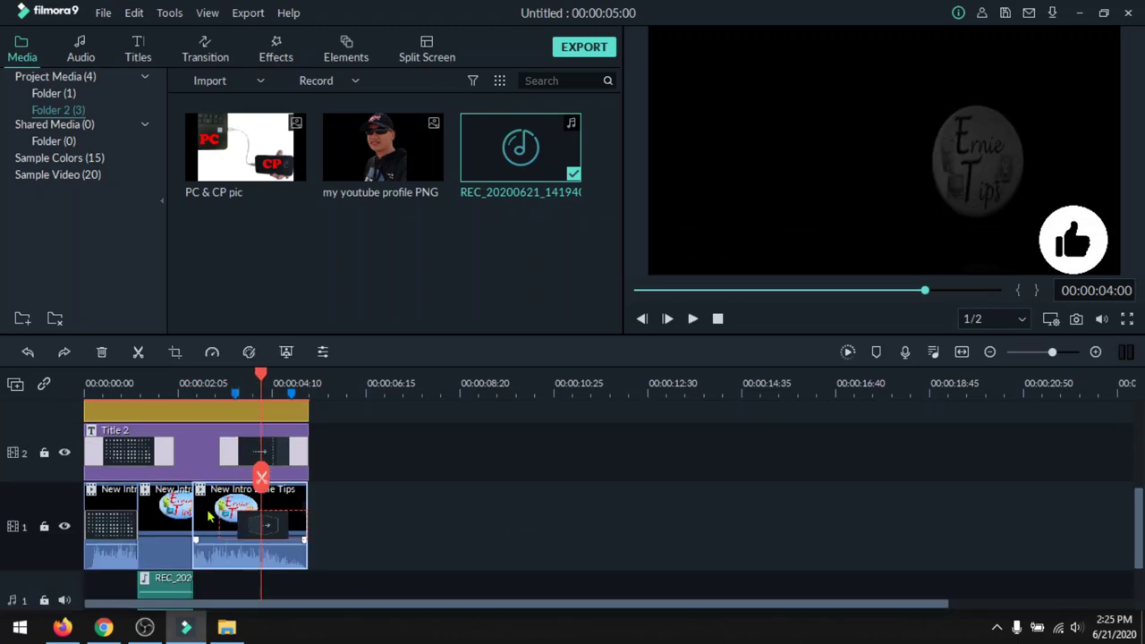
{"action": "double_click", "coordinate": [207, 515]}
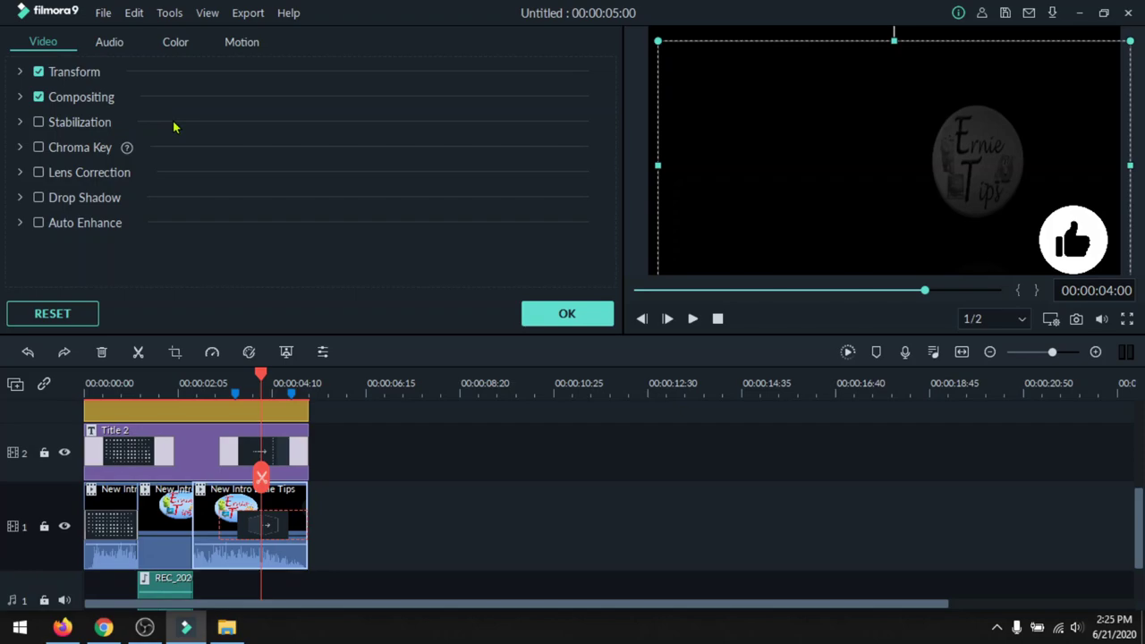
{"action": "left_click", "coordinate": [115, 43]}
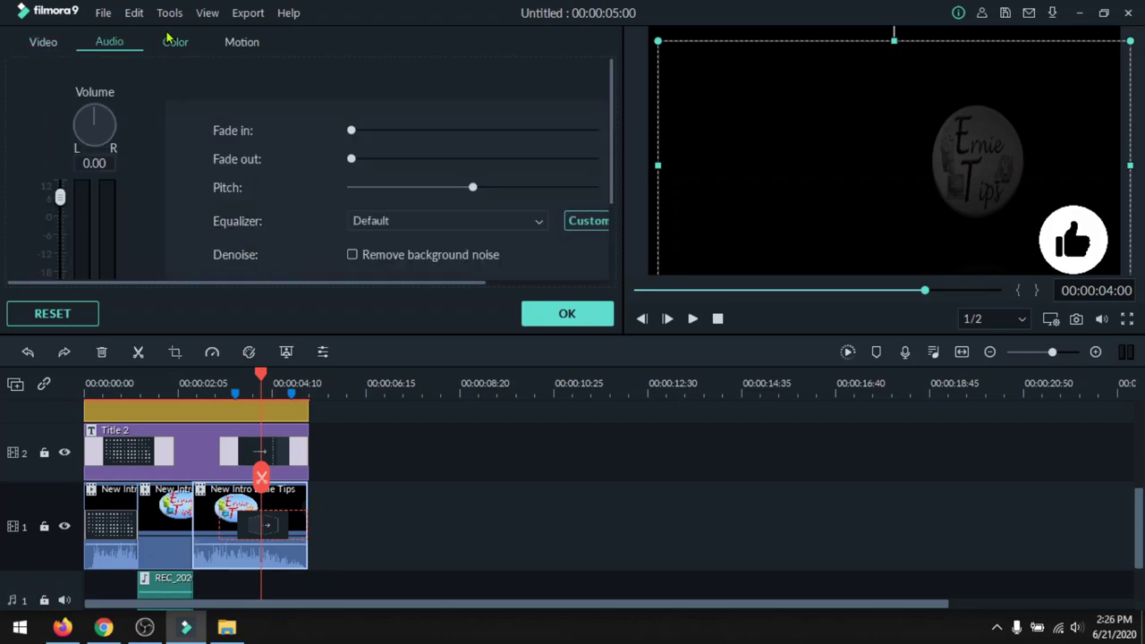
{"action": "left_click", "coordinate": [171, 41]}
{"action": "left_click", "coordinate": [235, 45]}
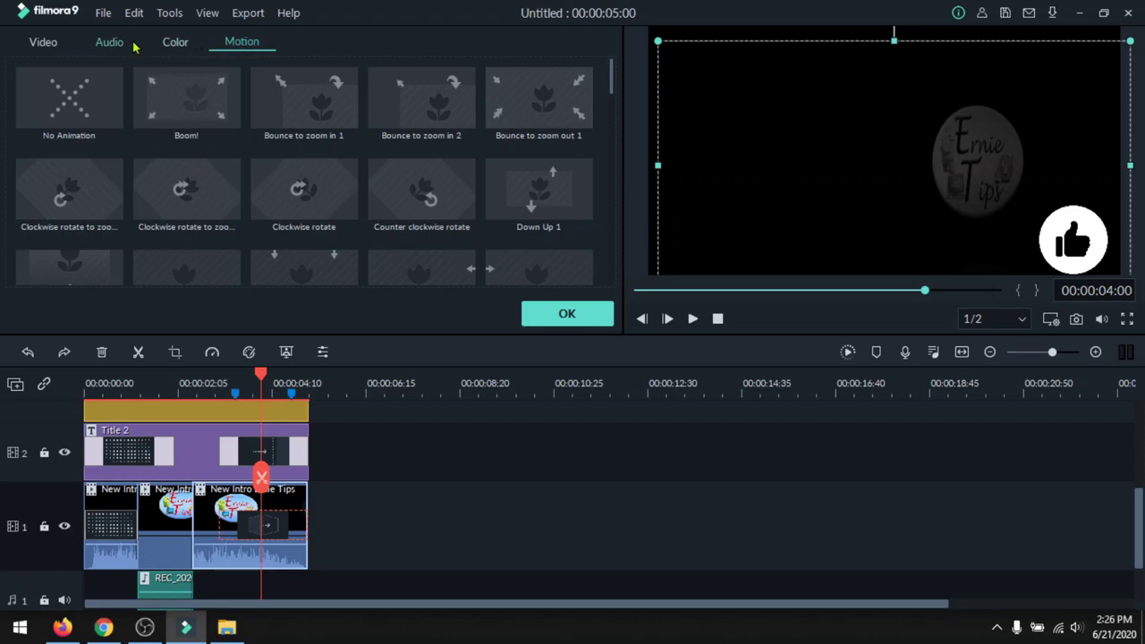
{"action": "left_click", "coordinate": [50, 46]}
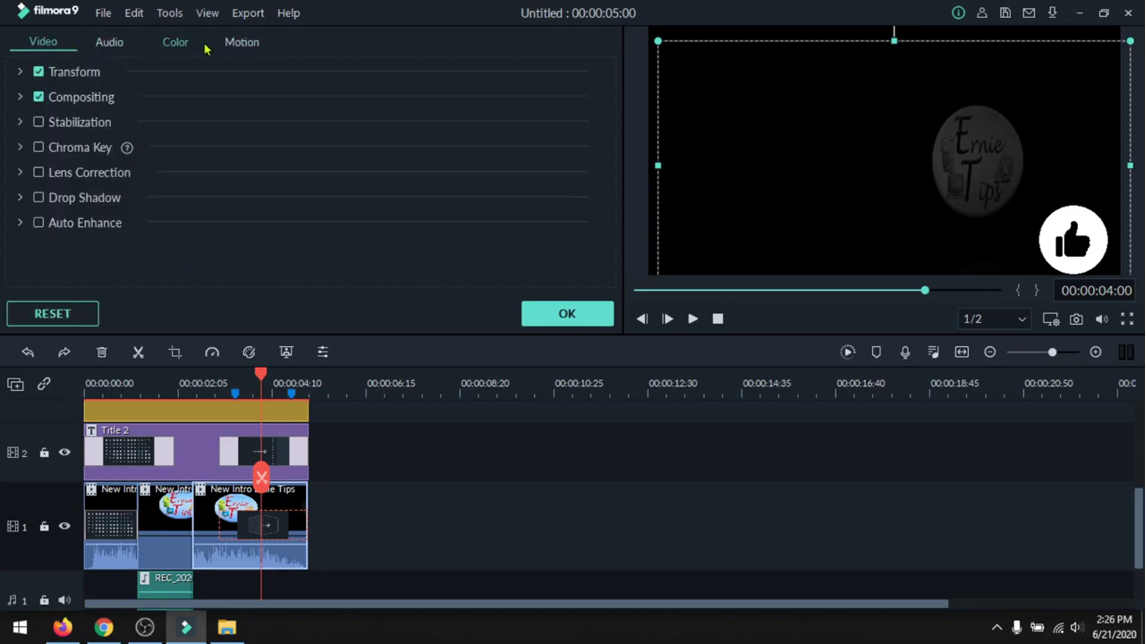
Step: Enable Chroma Key on the last intro piece to examine its settings, and turn it off again
{"action": "left_click", "coordinate": [40, 149]}
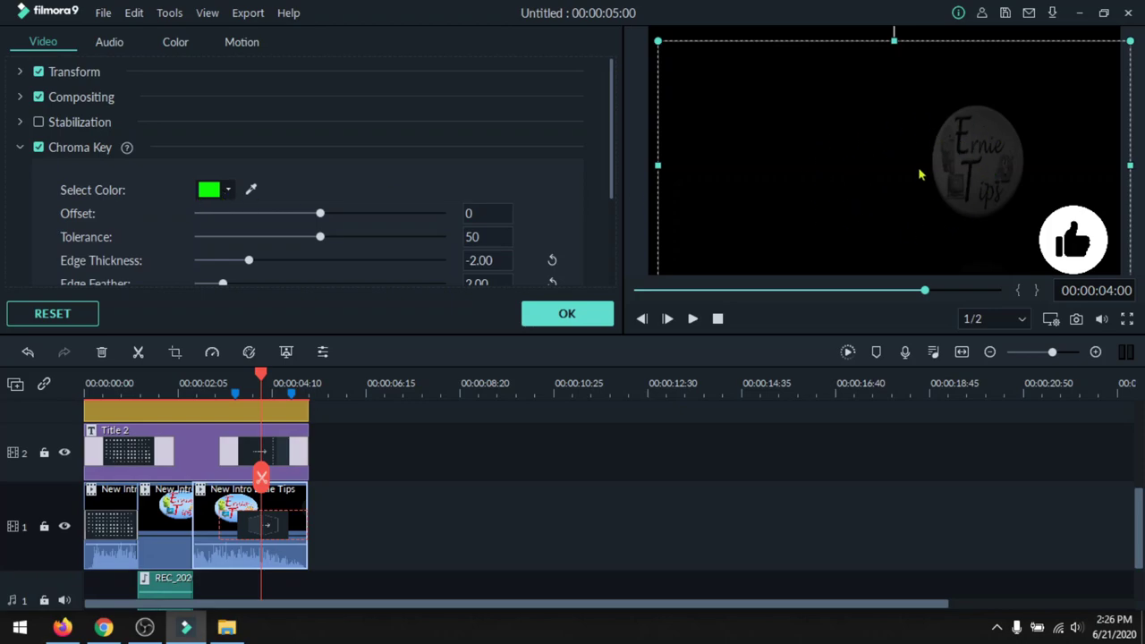
{"action": "scroll", "coordinate": [230, 214], "scroll_direction": "down", "scroll_amount": 1}
{"action": "scroll", "coordinate": [231, 215], "scroll_direction": "up", "scroll_amount": 1}
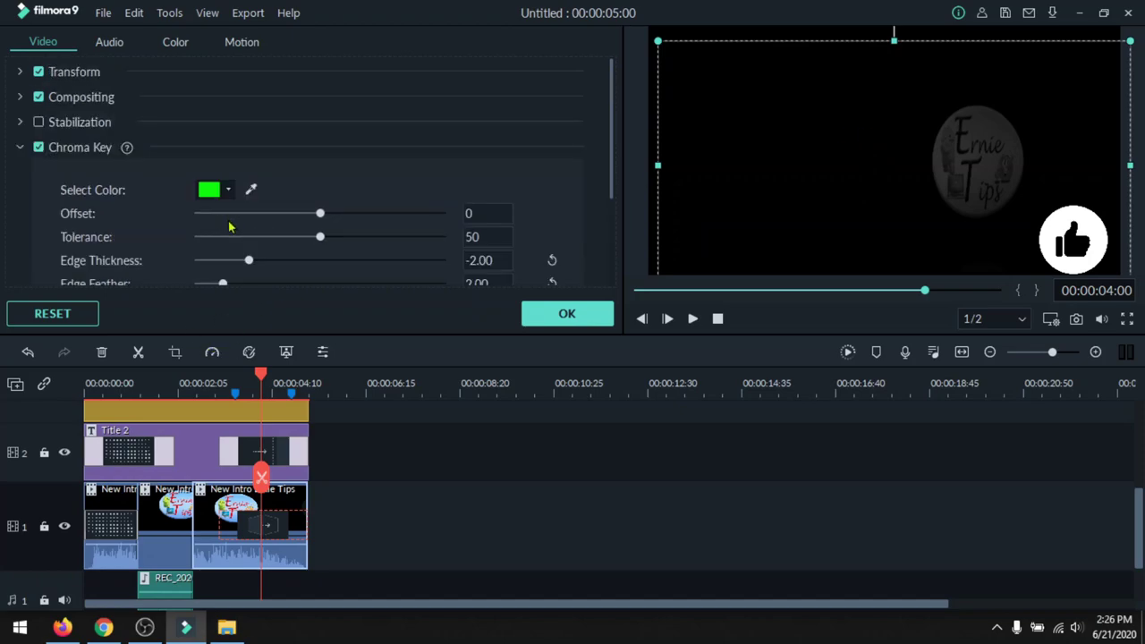
{"action": "left_click", "coordinate": [38, 149]}
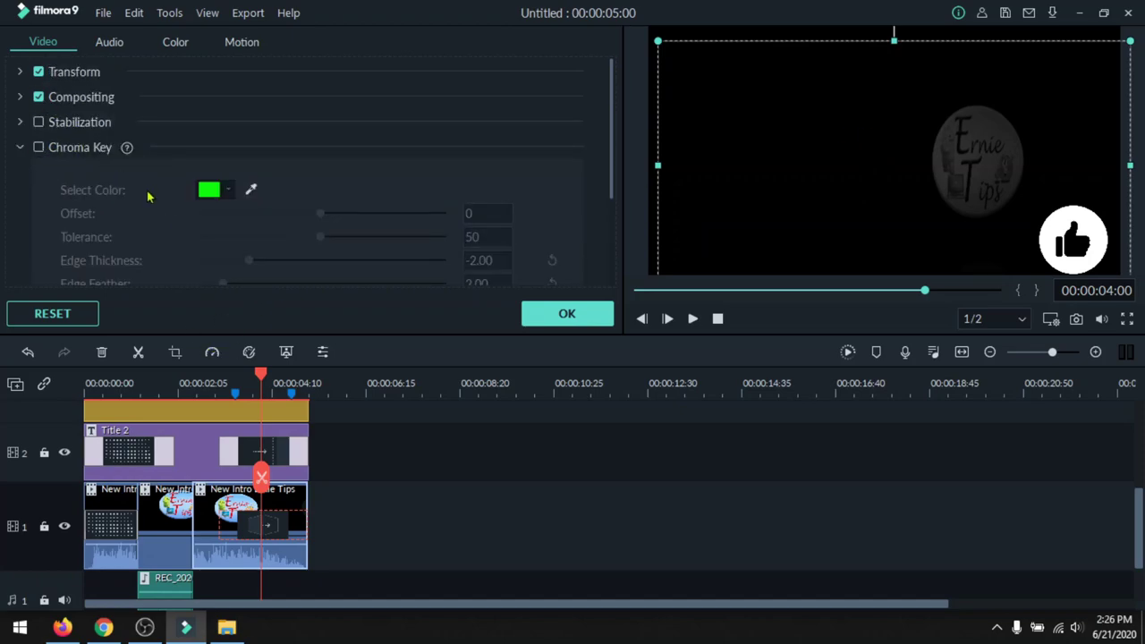
{"action": "scroll", "coordinate": [152, 197], "scroll_direction": "down", "scroll_amount": 3}
{"action": "scroll", "coordinate": [193, 268], "scroll_direction": "up", "scroll_amount": 3}
Step: Give the last intro piece's audio a short fade-in and play the section to hear it
{"action": "left_click", "coordinate": [115, 47]}
{"action": "scroll", "coordinate": [245, 152], "scroll_direction": "down", "scroll_amount": 3}
{"action": "scroll", "coordinate": [326, 206], "scroll_direction": "up", "scroll_amount": 3}
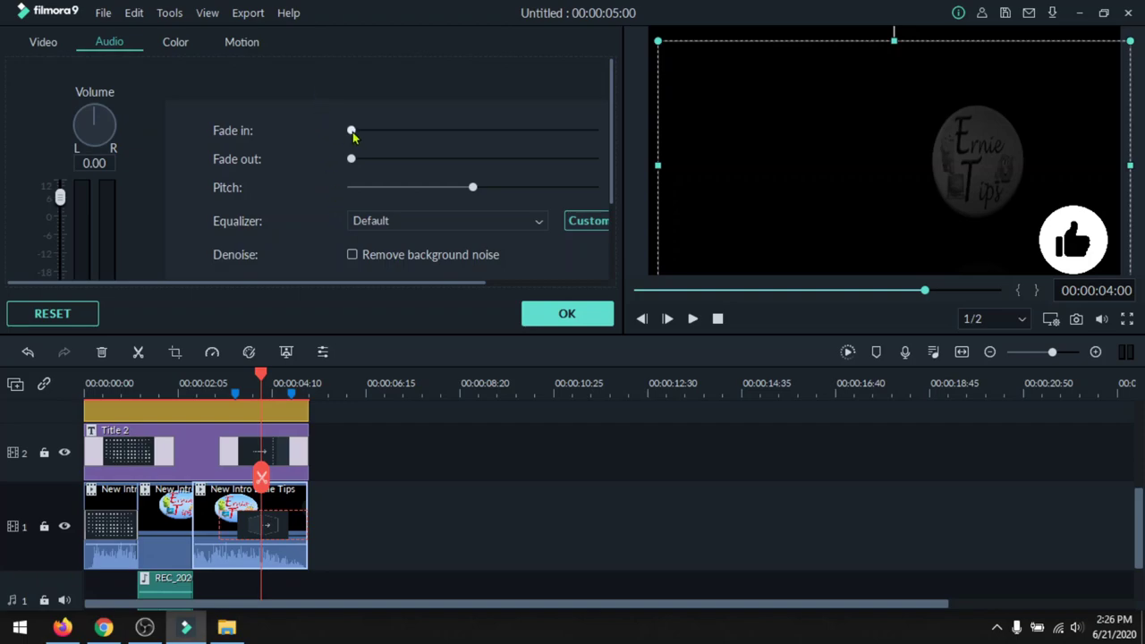
{"action": "mouse_move", "coordinate": [222, 547]}
{"action": "left_click_drag", "start_coordinate": [353, 131], "coordinate": [388, 134]}
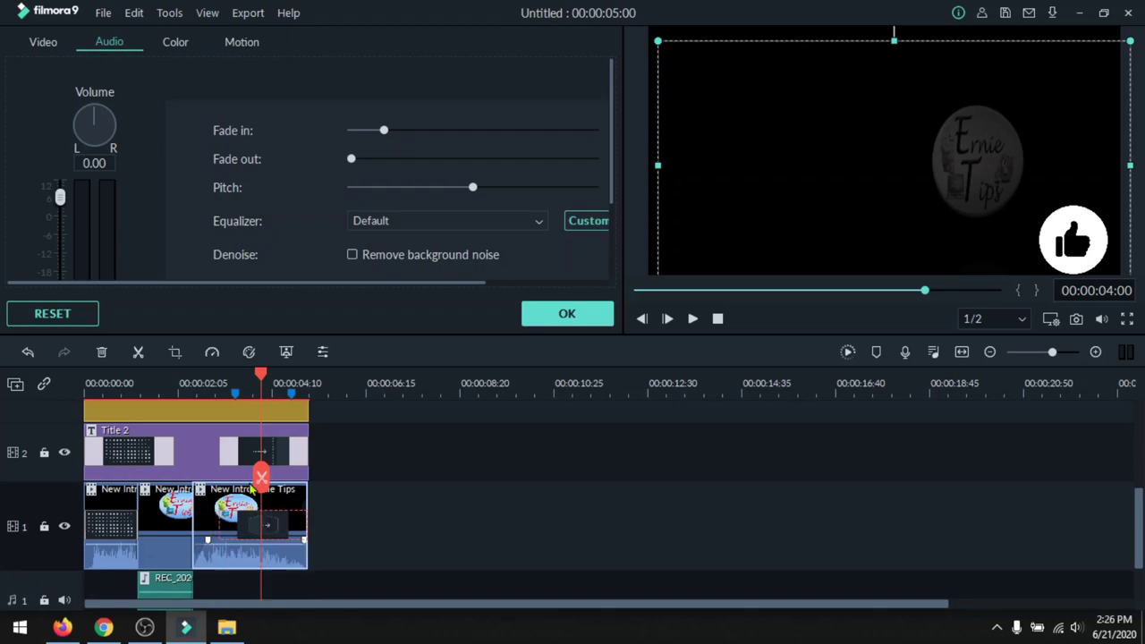
{"action": "left_click_drag", "start_coordinate": [379, 132], "coordinate": [369, 132]}
{"action": "left_click", "coordinate": [693, 318]}
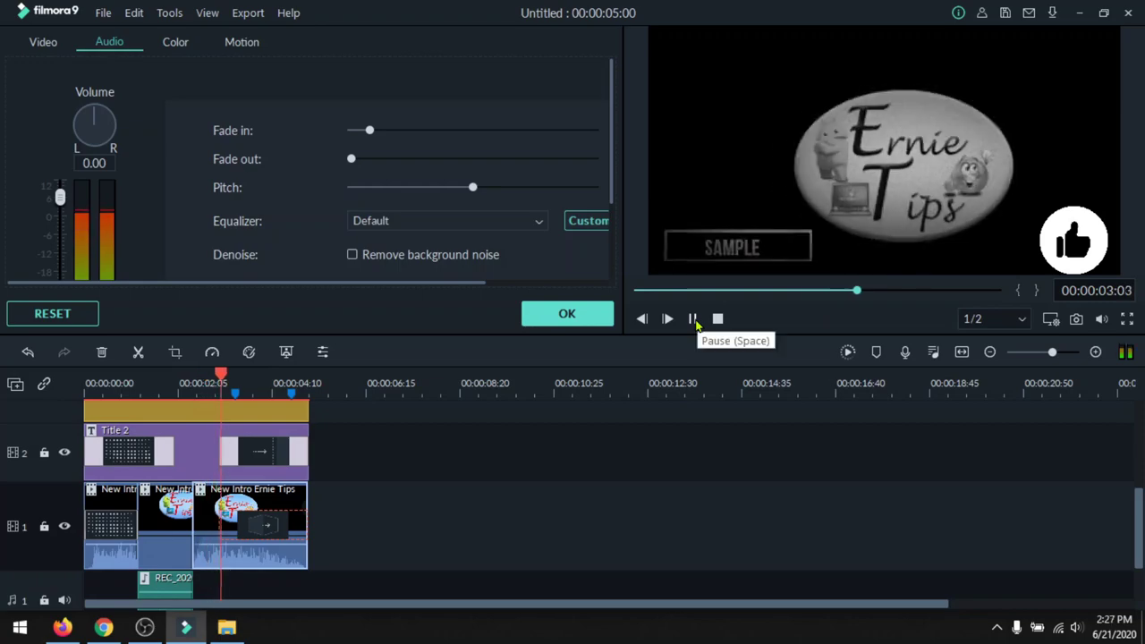
Step: Lengthen the audio fade-in to about 40 percent of its range and replay from before the last intro piece
{"action": "left_click_drag", "start_coordinate": [370, 130], "coordinate": [447, 141]}
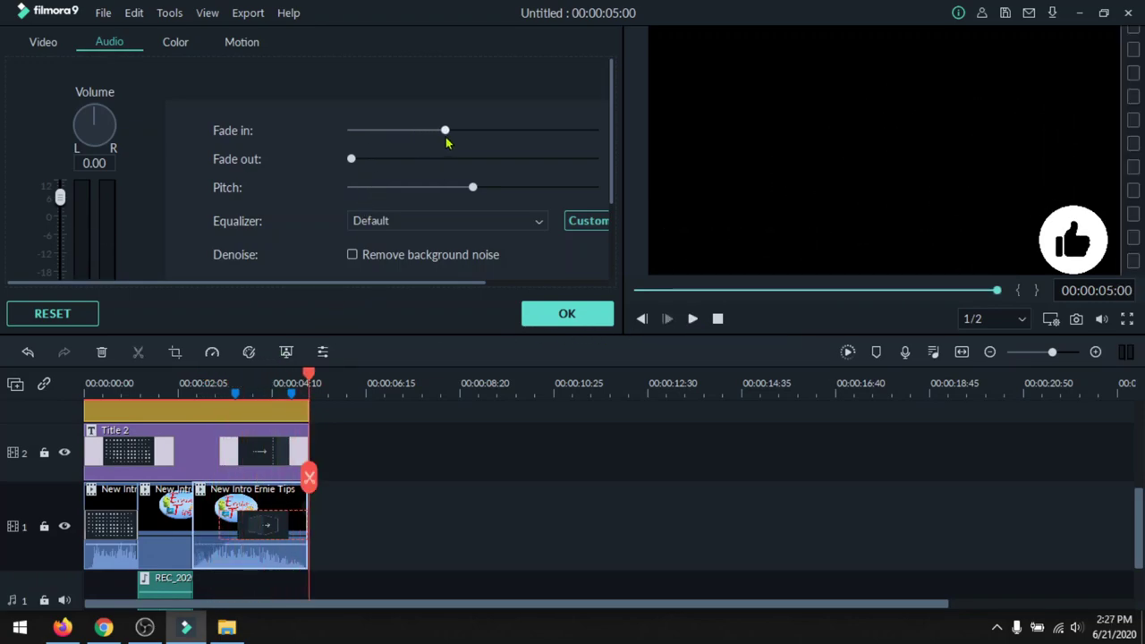
{"action": "left_click", "coordinate": [151, 388]}
{"action": "left_click", "coordinate": [691, 318]}
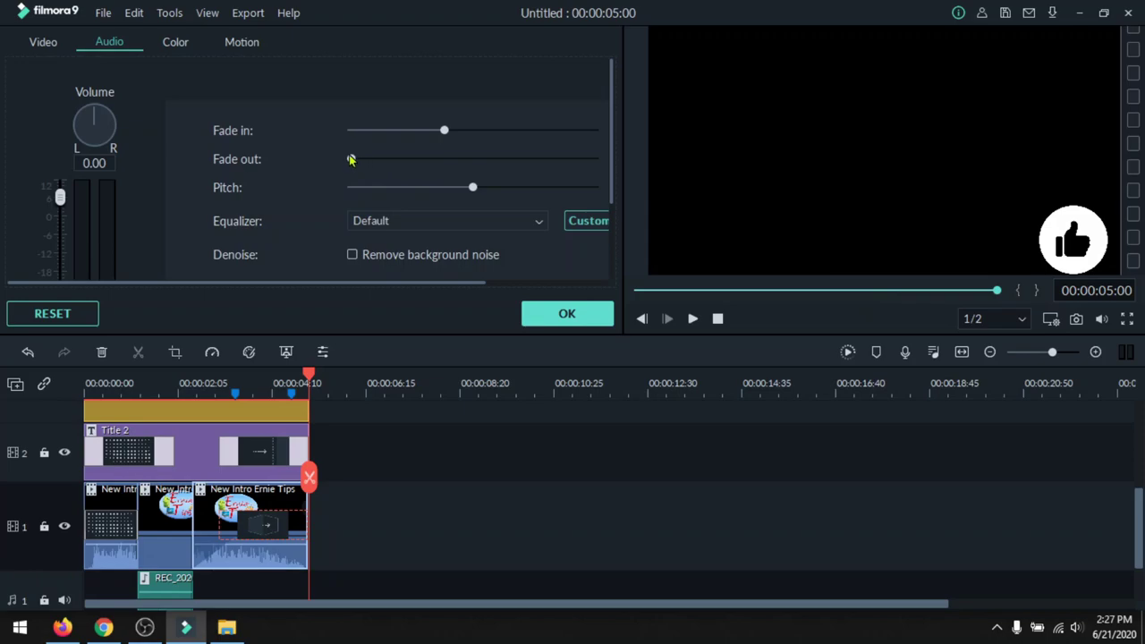
Step: Remove the audio fade-in, set the fade-out to about three quarters of its range, and play from about two seconds
{"action": "left_click_drag", "start_coordinate": [441, 132], "coordinate": [532, 159]}
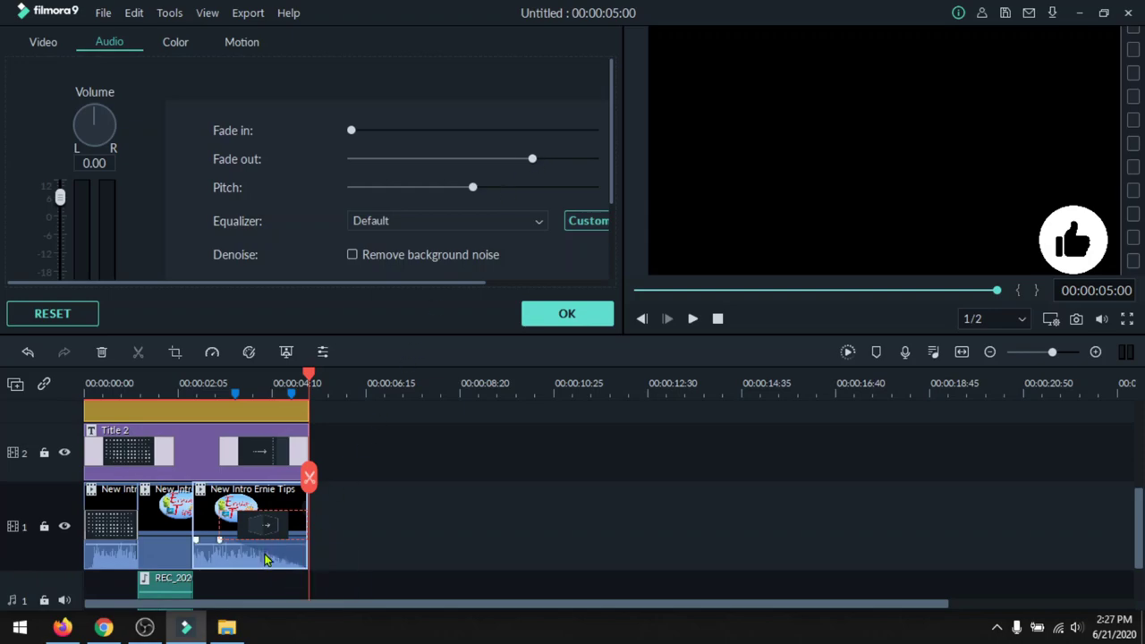
{"action": "left_click_drag", "start_coordinate": [308, 380], "coordinate": [174, 376]}
{"action": "left_click", "coordinate": [694, 319]}
Step: Examine the last intro piece's color enhancement, white balance, tone and 3D LUT settings
{"action": "left_click", "coordinate": [184, 45]}
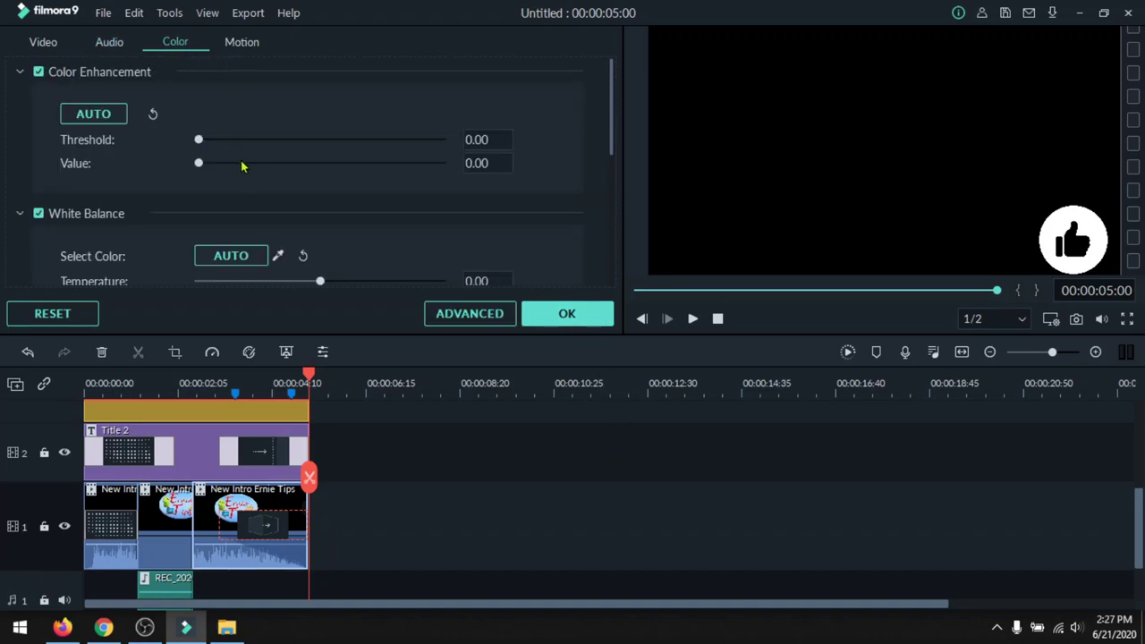
{"action": "scroll", "coordinate": [357, 188], "scroll_direction": "down", "scroll_amount": 5}
{"action": "scroll", "coordinate": [371, 243], "scroll_direction": "up", "scroll_amount": 5}
{"action": "scroll", "coordinate": [391, 178], "scroll_direction": "down", "scroll_amount": 5}
{"action": "scroll", "coordinate": [304, 170], "scroll_direction": "up", "scroll_amount": 5}
{"action": "scroll", "coordinate": [282, 169], "scroll_direction": "down", "scroll_amount": 5}
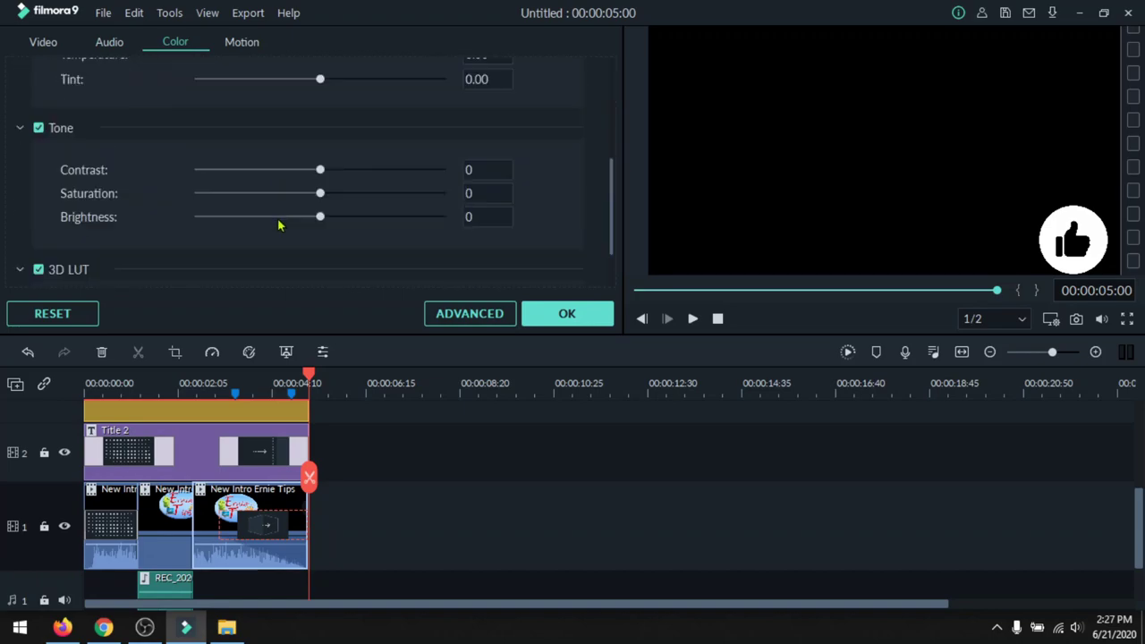
{"action": "scroll", "coordinate": [289, 230], "scroll_direction": "up", "scroll_amount": 5}
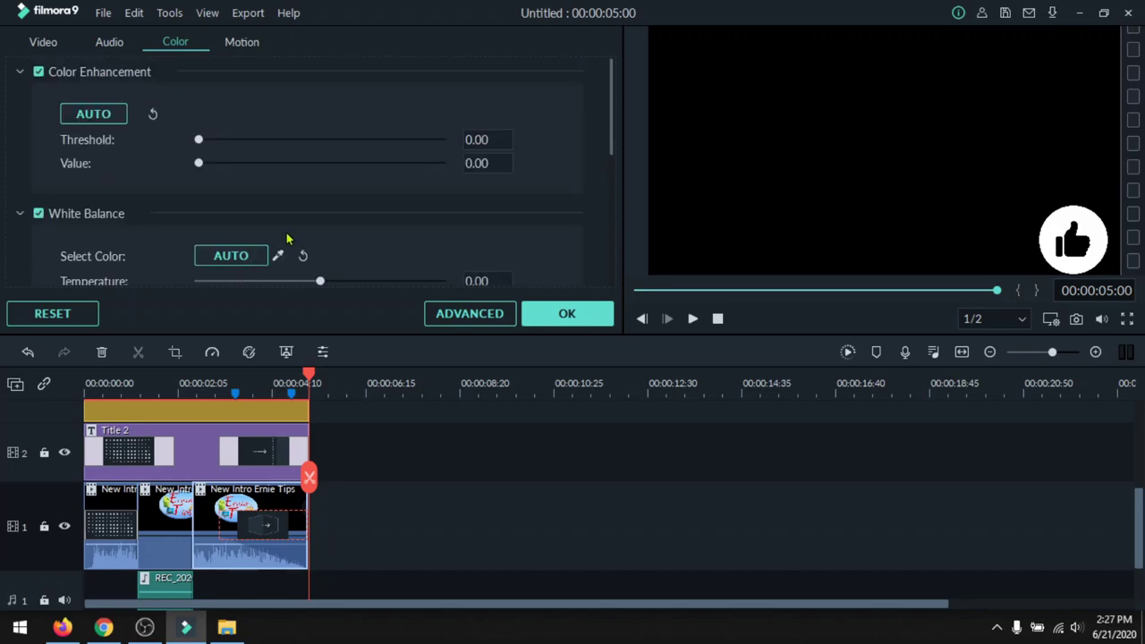
Step: Examine the last intro piece's motion presets, including Clockwise rotate, and close the clip settings
{"action": "left_click", "coordinate": [241, 42]}
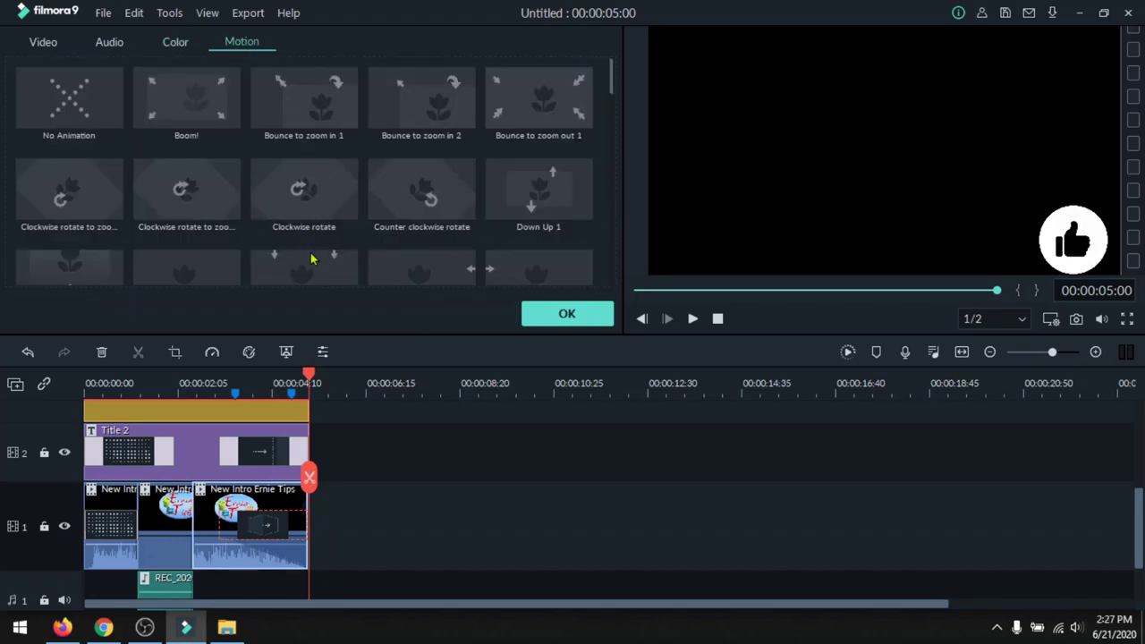
{"action": "left_click", "coordinate": [334, 212]}
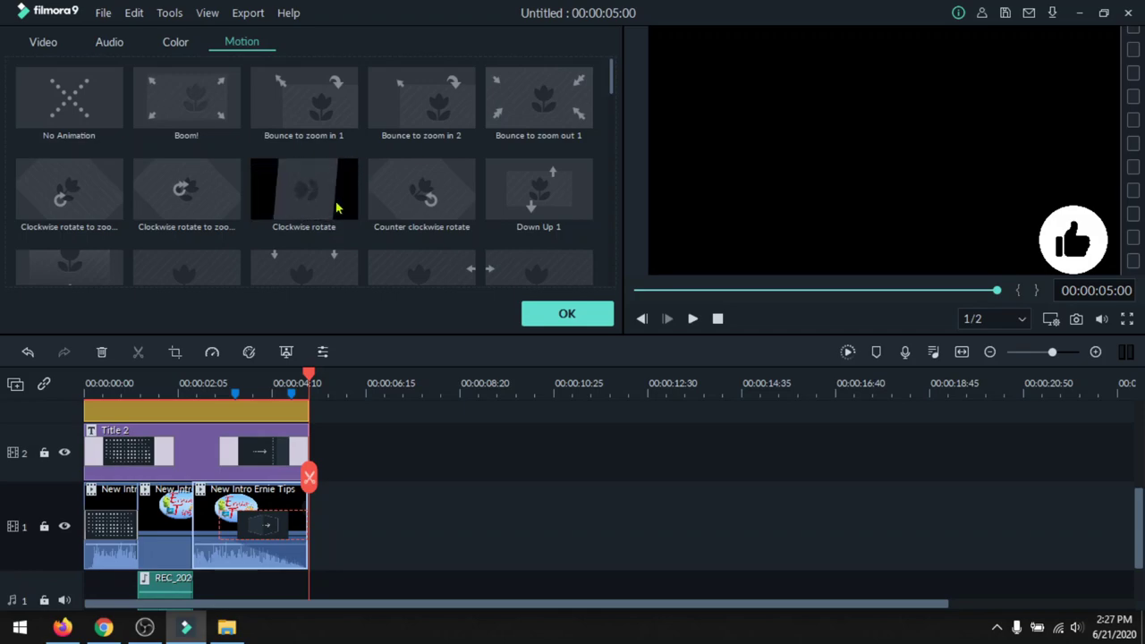
{"action": "left_click", "coordinate": [560, 314]}
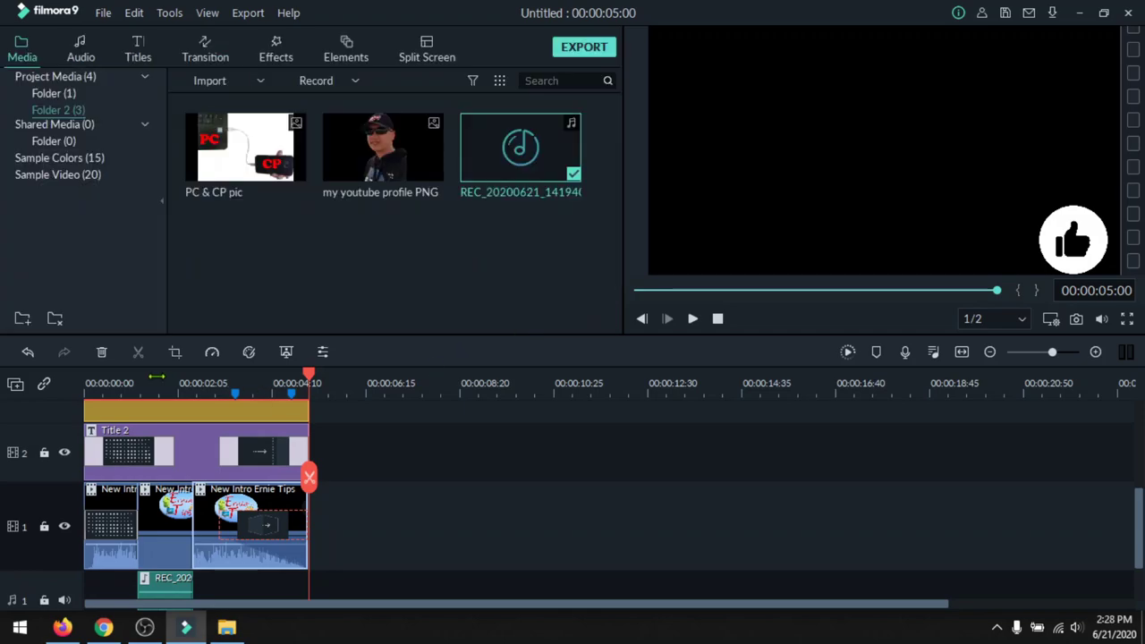
Step: Play the timeline from about two seconds and inspect the last intro piece's ending transition alongside the transition library
{"action": "left_click", "coordinate": [180, 381]}
{"action": "left_click", "coordinate": [692, 319]}
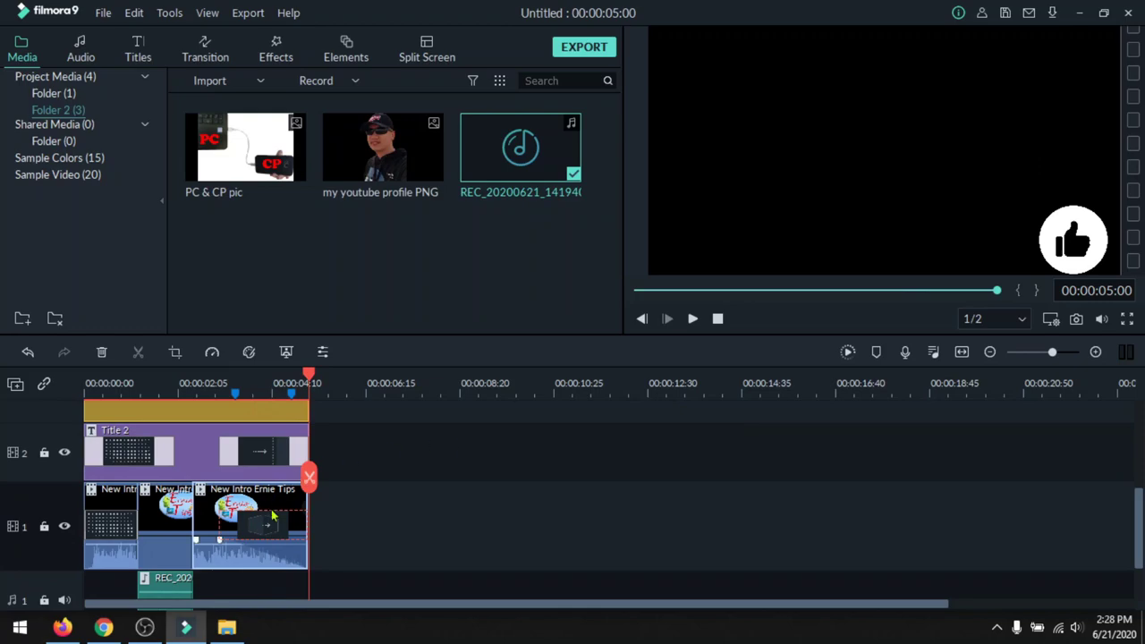
{"action": "left_click_drag", "start_coordinate": [277, 525], "coordinate": [273, 525]}
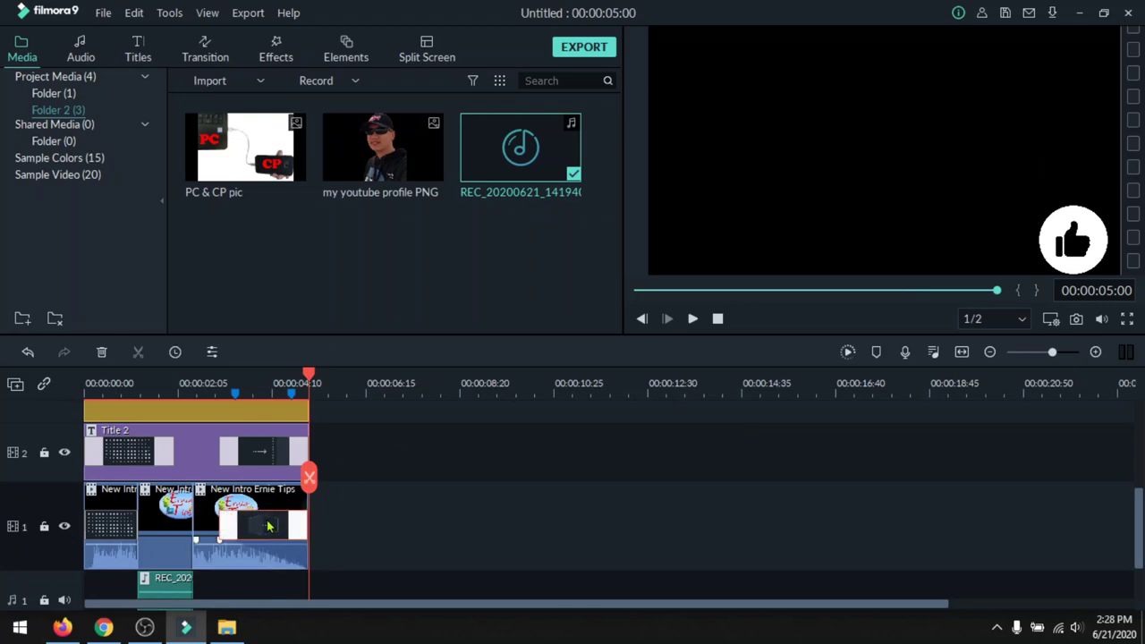
{"action": "left_click", "coordinate": [204, 49]}
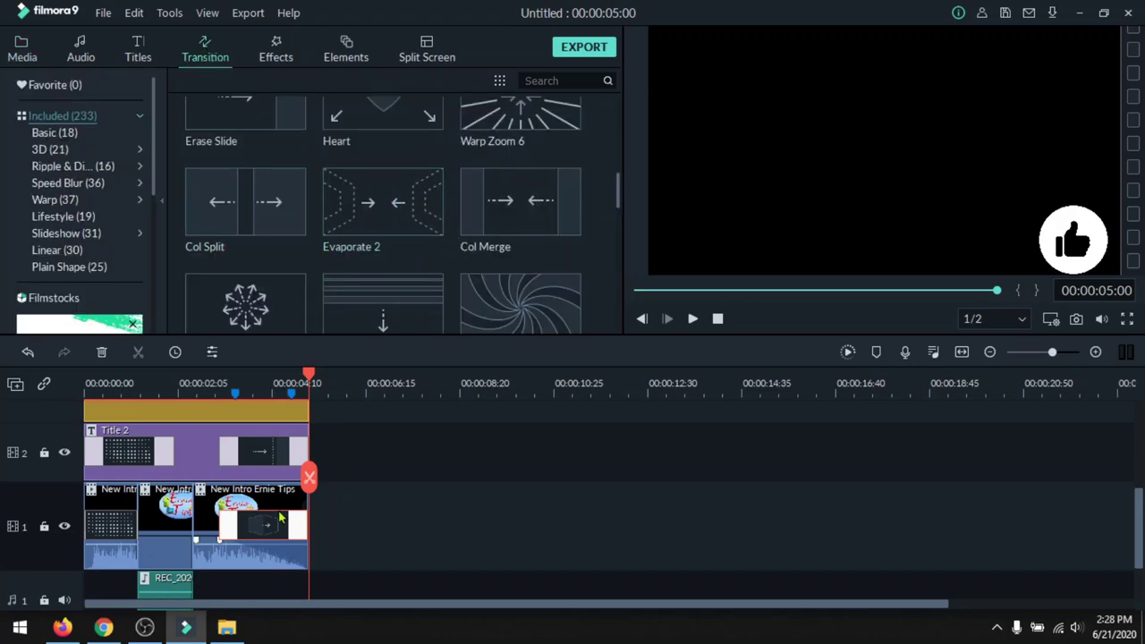
{"action": "left_click", "coordinate": [361, 498]}
Step: Place the playhead at 00:00:04:22 and step through the preview frame by frame, forward and backward
{"action": "left_click", "coordinate": [280, 380]}
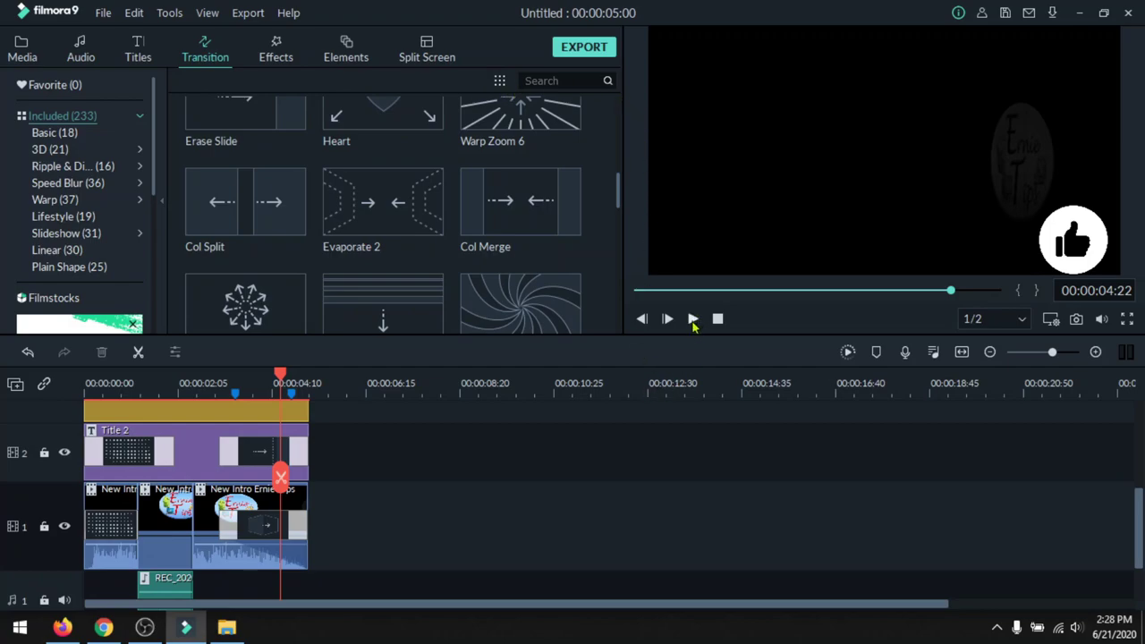
{"action": "left_click", "coordinate": [667, 319]}
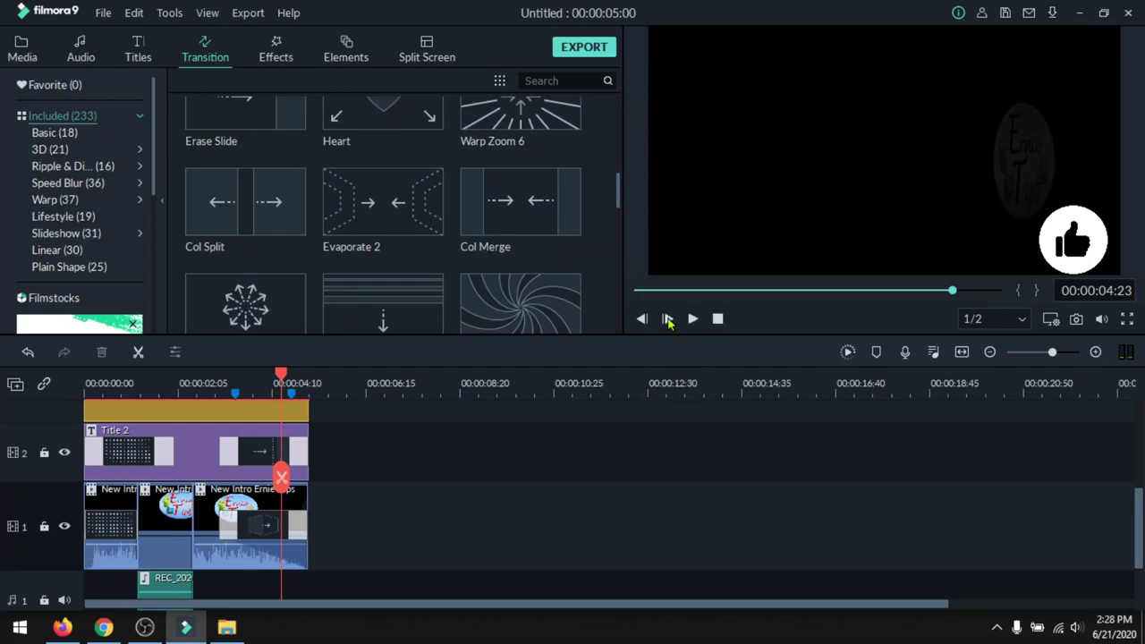
{"action": "left_click", "coordinate": [641, 320]}
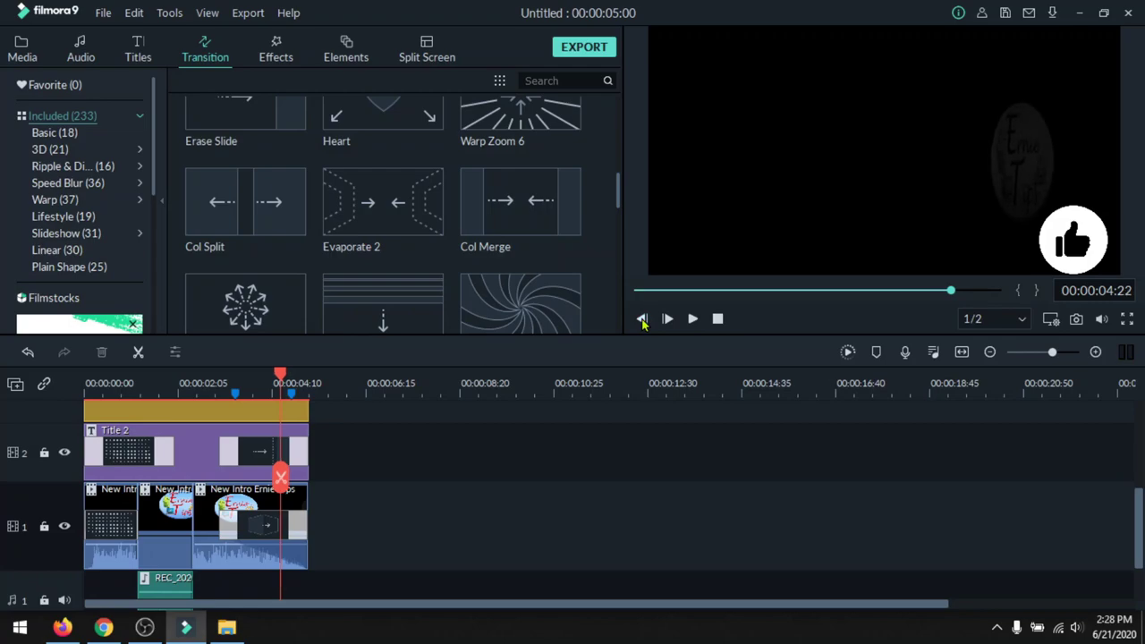
{"action": "left_click", "coordinate": [641, 319]}
{"action": "left_click", "coordinate": [667, 319]}
{"action": "left_click", "coordinate": [667, 320]}
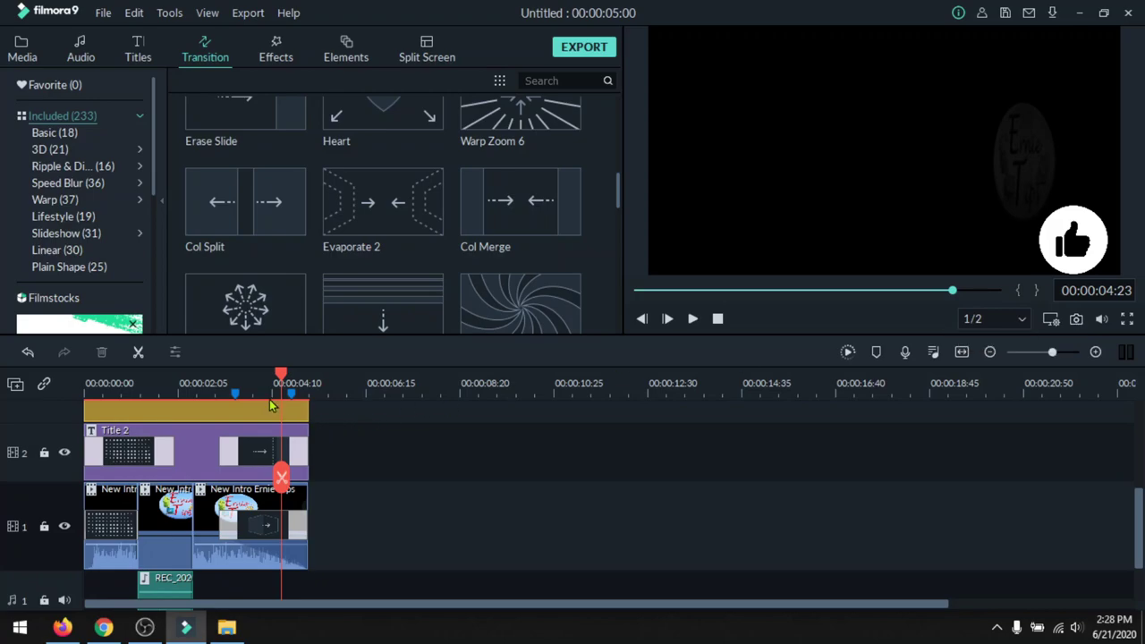
Step: Take a snapshot of the frame at 00:00:03:14 and place it on video track 2 directly after the title
{"action": "left_click", "coordinate": [230, 383]}
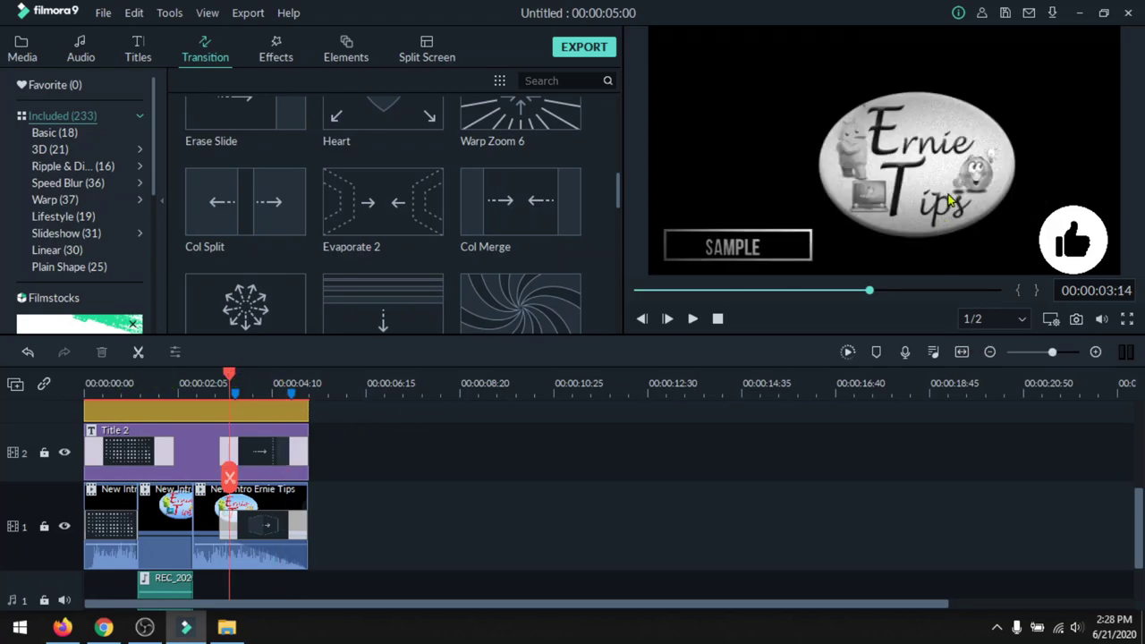
{"action": "left_click", "coordinate": [1077, 319]}
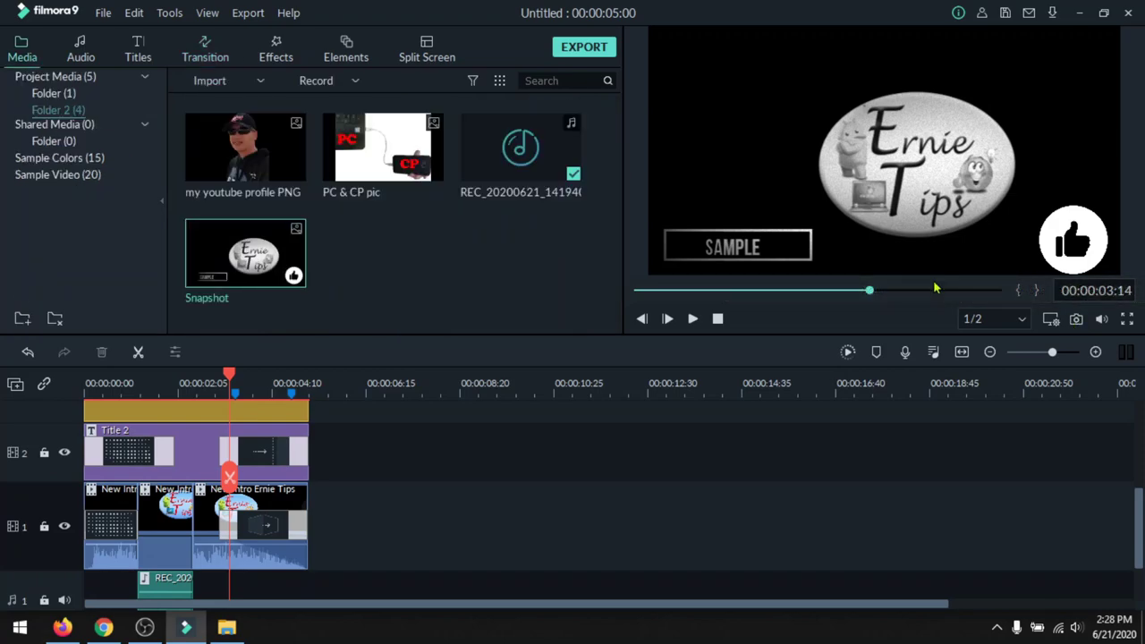
{"action": "left_click_drag", "start_coordinate": [287, 252], "coordinate": [316, 451]}
{"action": "left_click", "coordinate": [348, 382]}
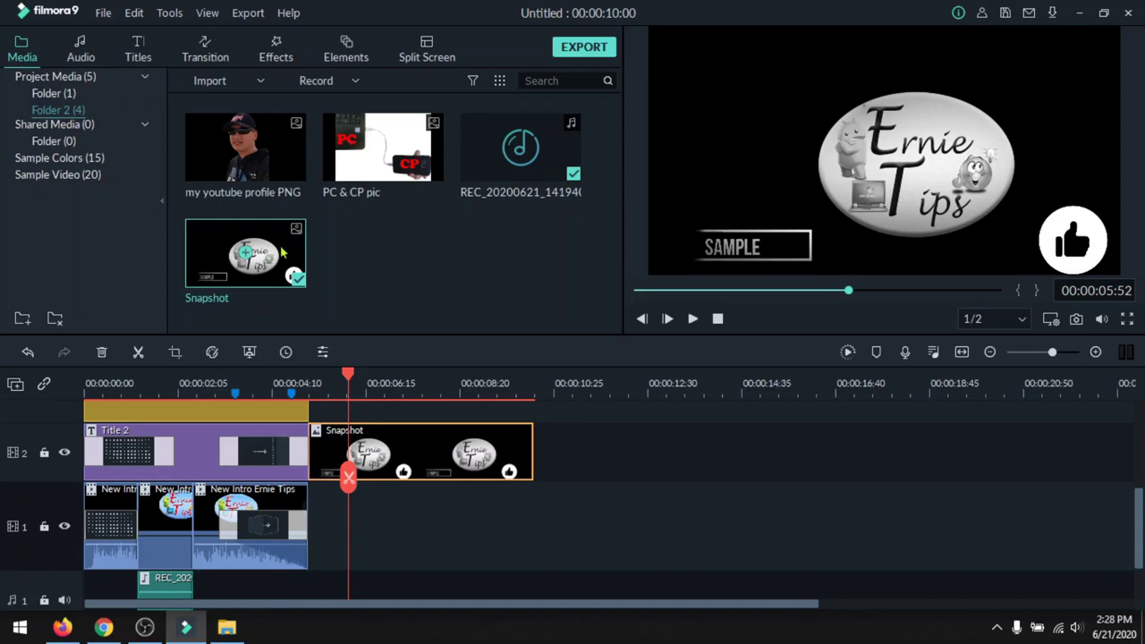
Step: Switch to File Explorer and open the Snapshot folder inside Documents > Wondershare Filmora 9
{"action": "left_click", "coordinate": [19, 627]}
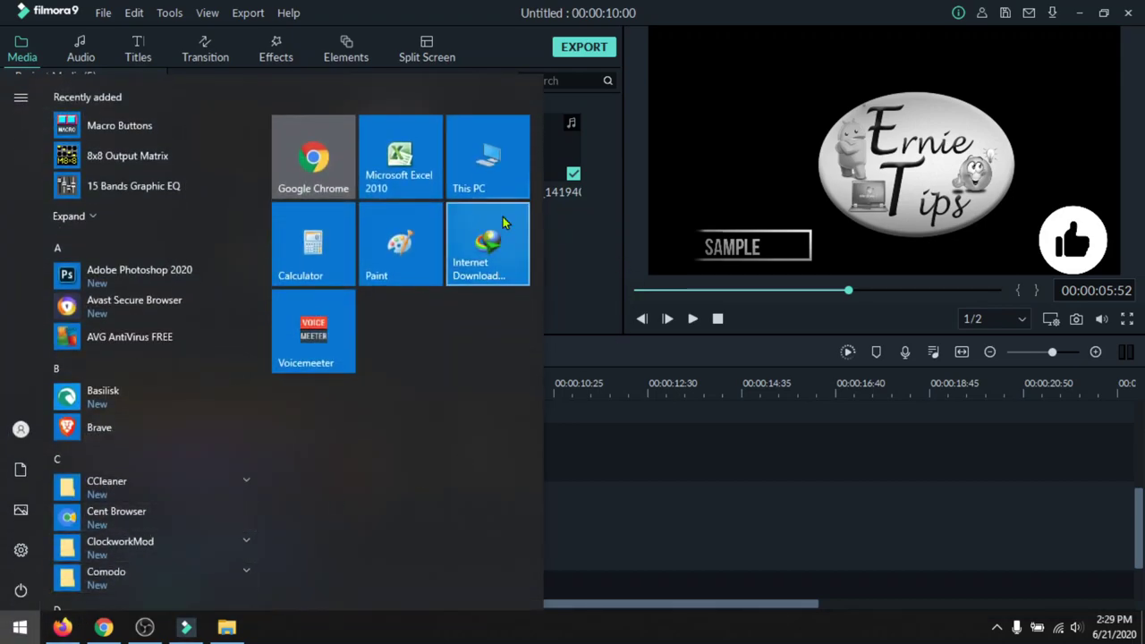
{"action": "left_click", "coordinate": [489, 159]}
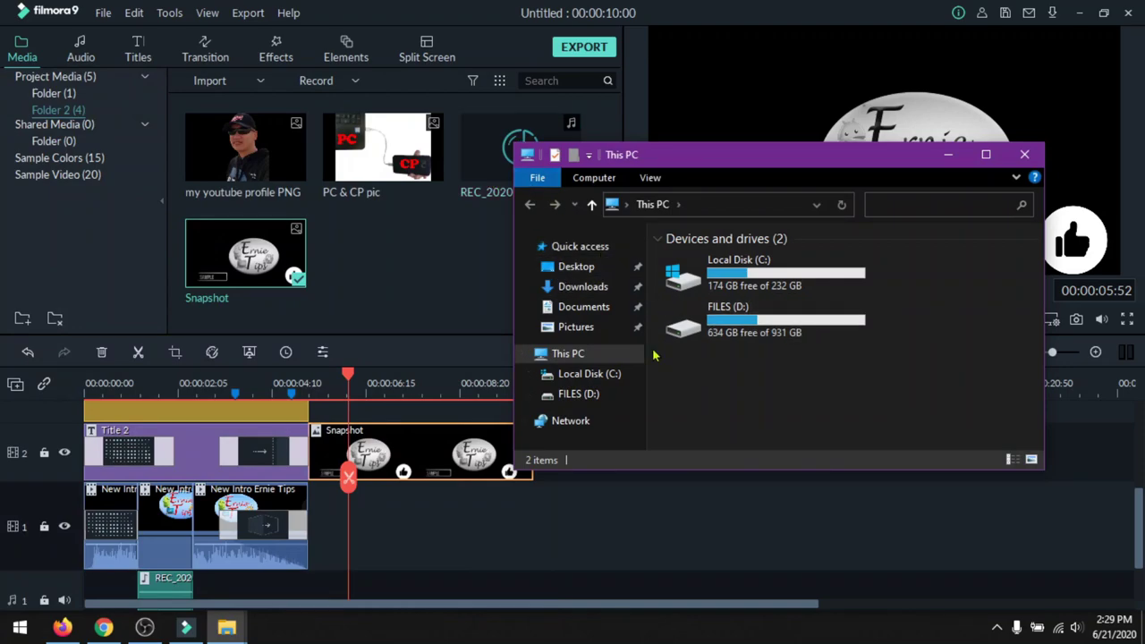
{"action": "left_click", "coordinate": [590, 308]}
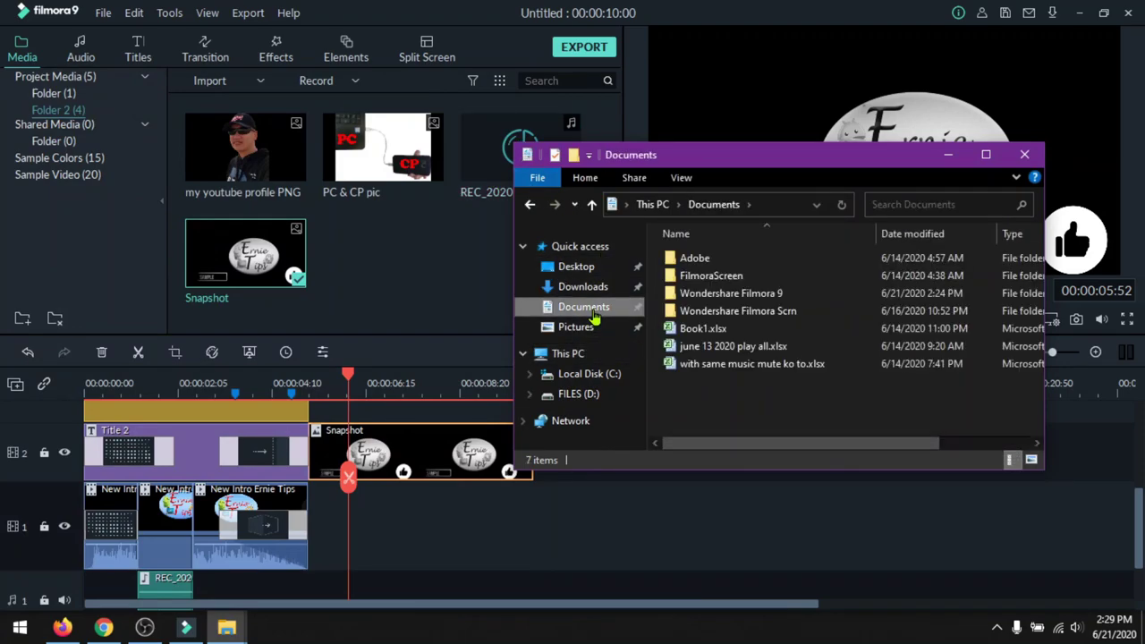
{"action": "double_click", "coordinate": [754, 300]}
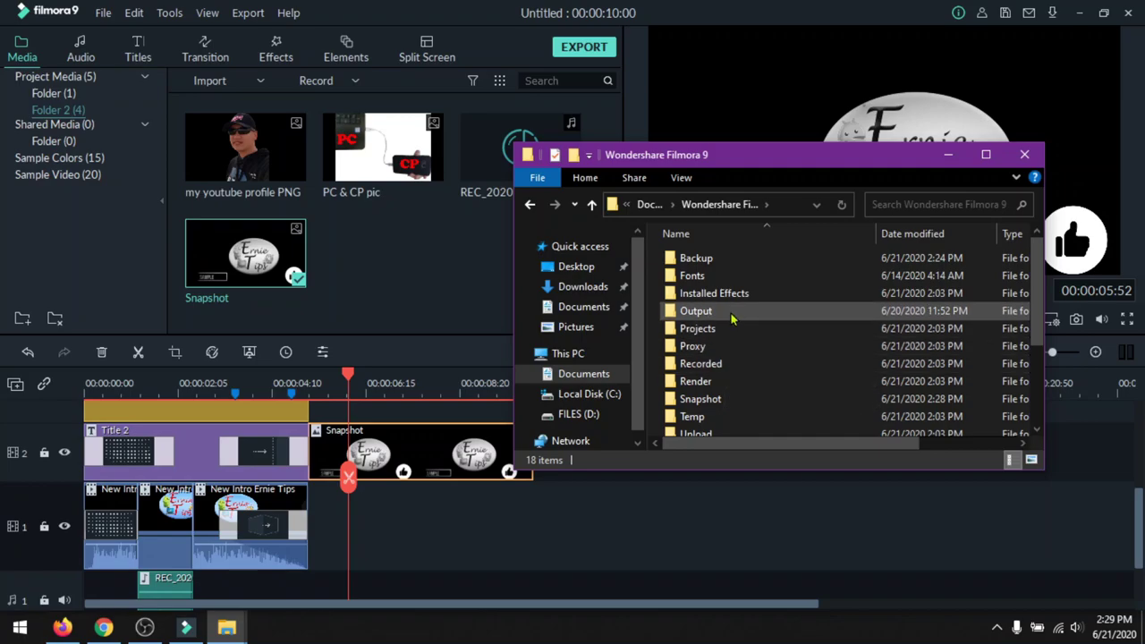
{"action": "scroll", "coordinate": [742, 340], "scroll_direction": "down", "scroll_amount": 1}
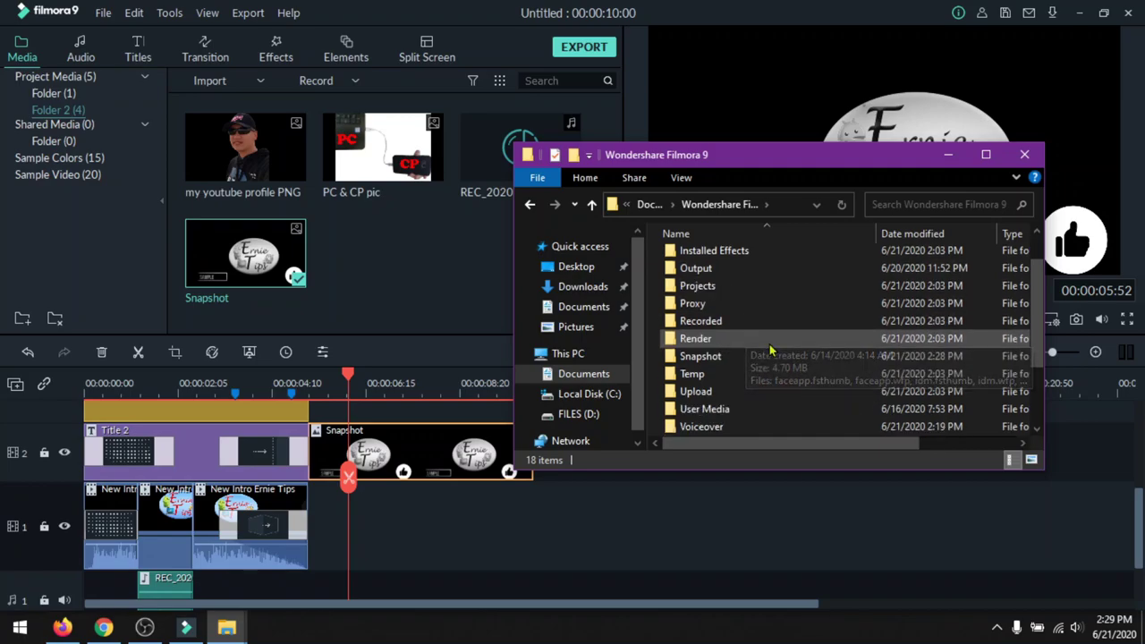
{"action": "double_click", "coordinate": [716, 358]}
Step: View Snapshot.png in the photo viewer, close it and the folder window, and return to Filmora9
{"action": "left_click", "coordinate": [716, 258]}
{"action": "double_click", "coordinate": [714, 258]}
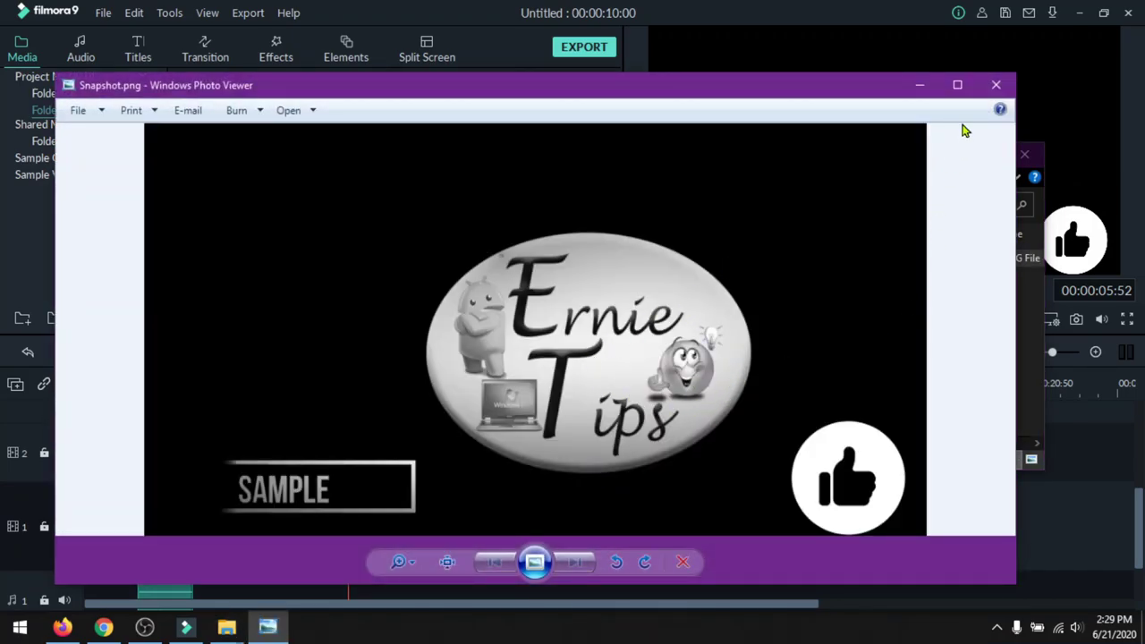
{"action": "left_click", "coordinate": [996, 85]}
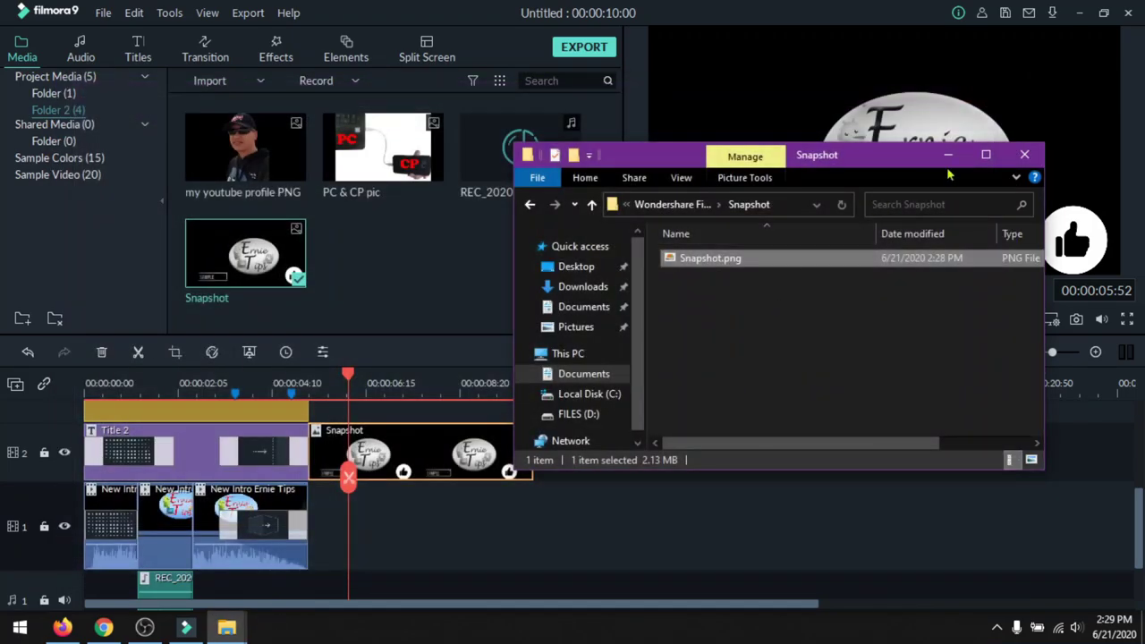
{"action": "left_click", "coordinate": [1024, 154]}
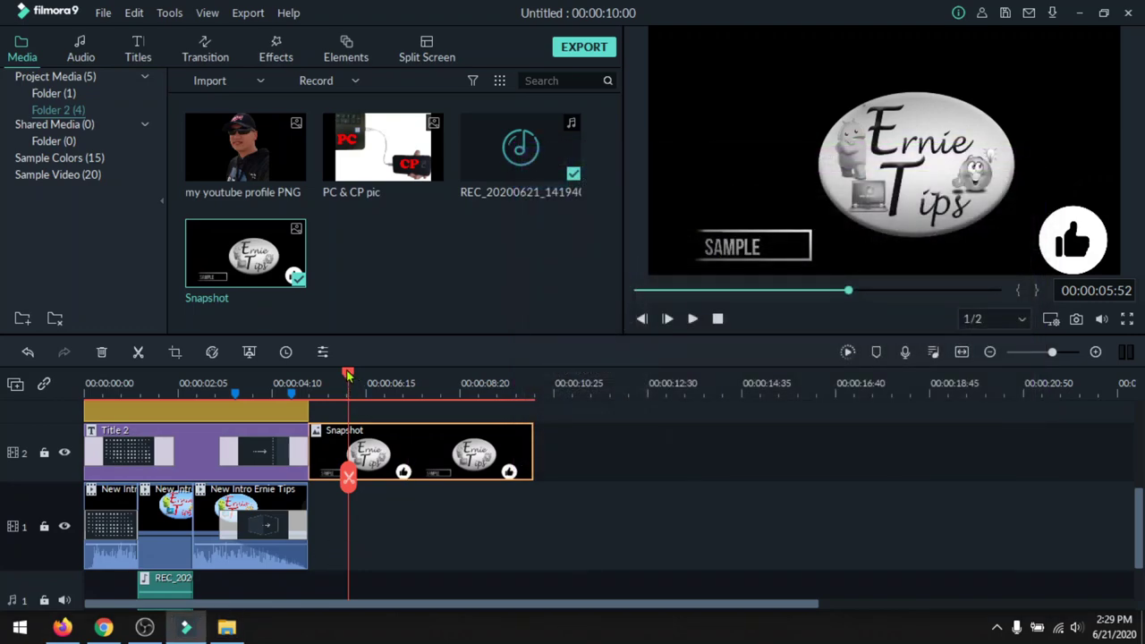
Step: Look over the snapshot clip's image settings and enable Chroma Key on it with the green key color
{"action": "left_click_drag", "start_coordinate": [348, 376], "coordinate": [337, 376]}
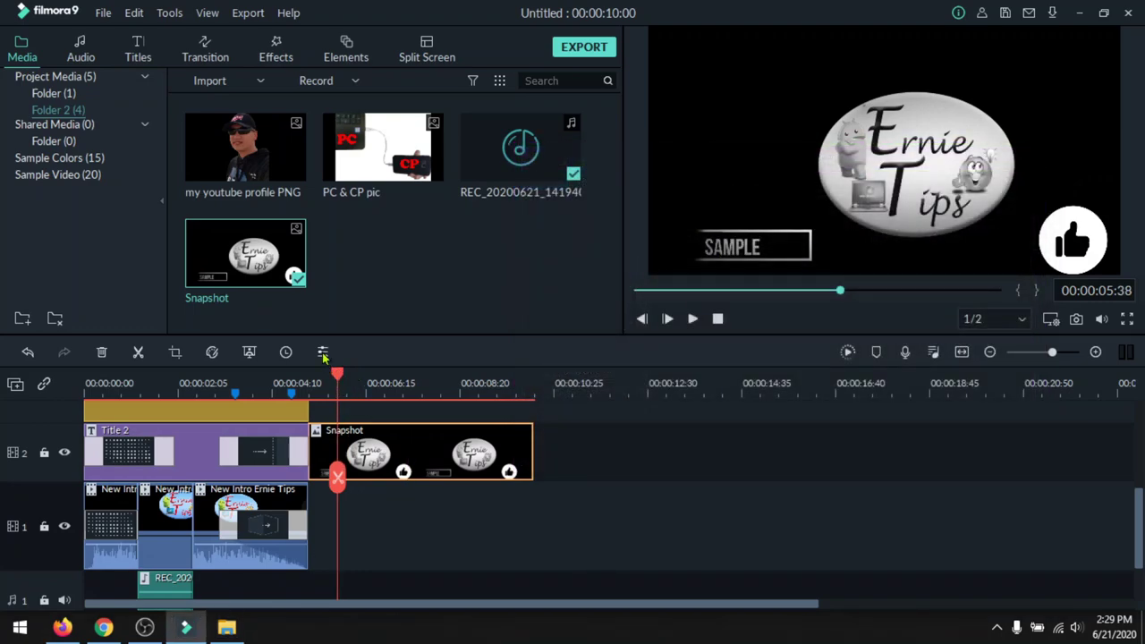
{"action": "left_click", "coordinate": [323, 352]}
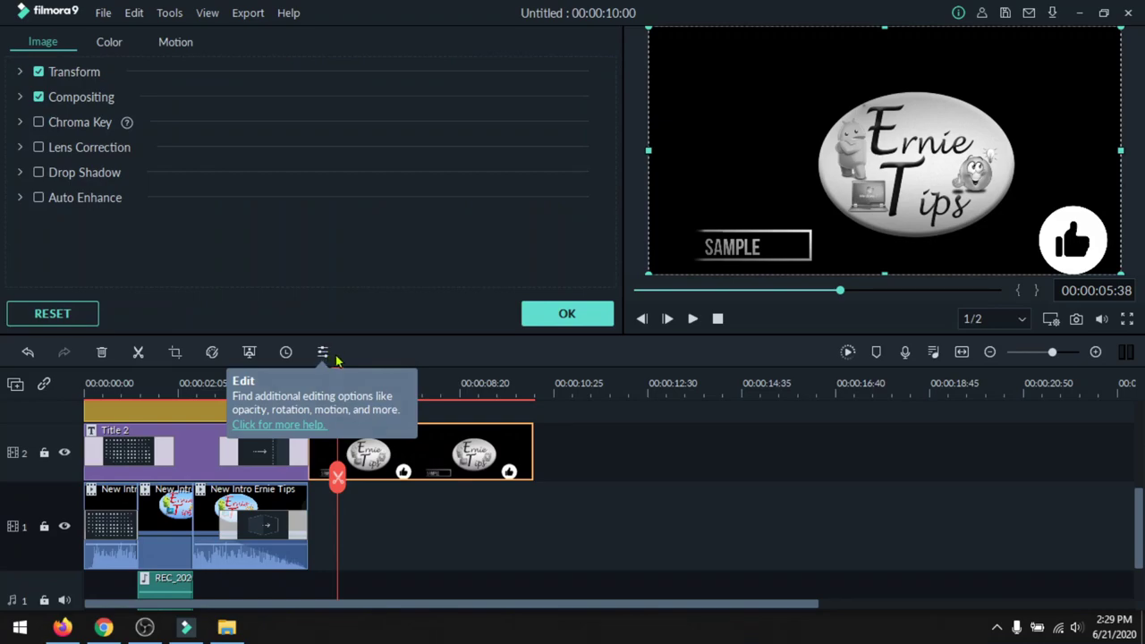
{"action": "left_click", "coordinate": [565, 317]}
{"action": "double_click", "coordinate": [405, 450]}
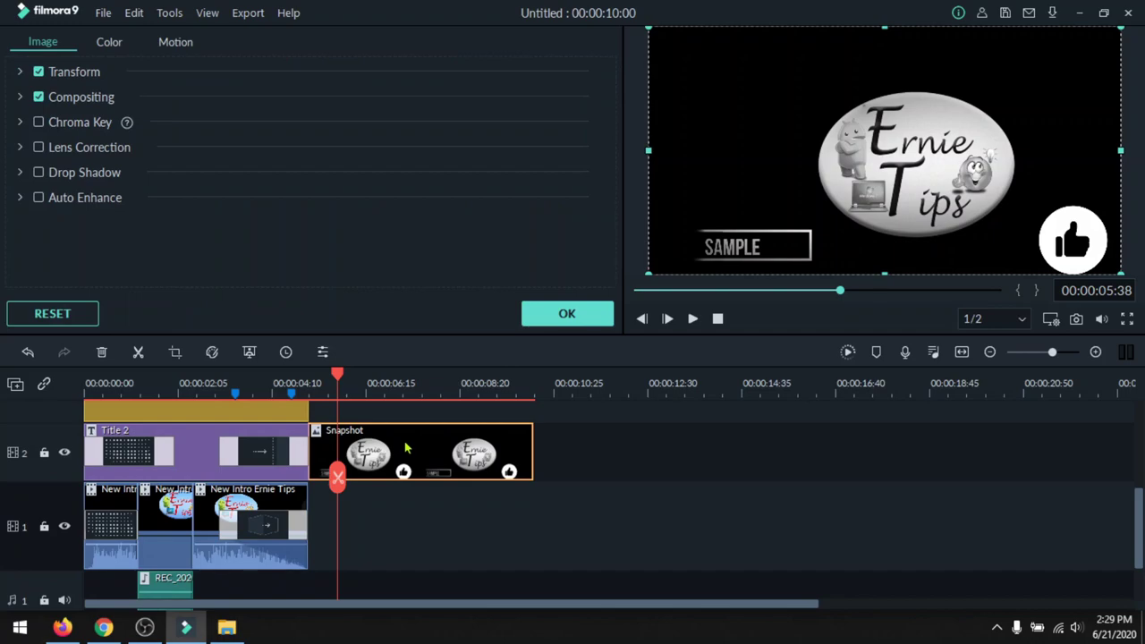
{"action": "left_click", "coordinate": [562, 319]}
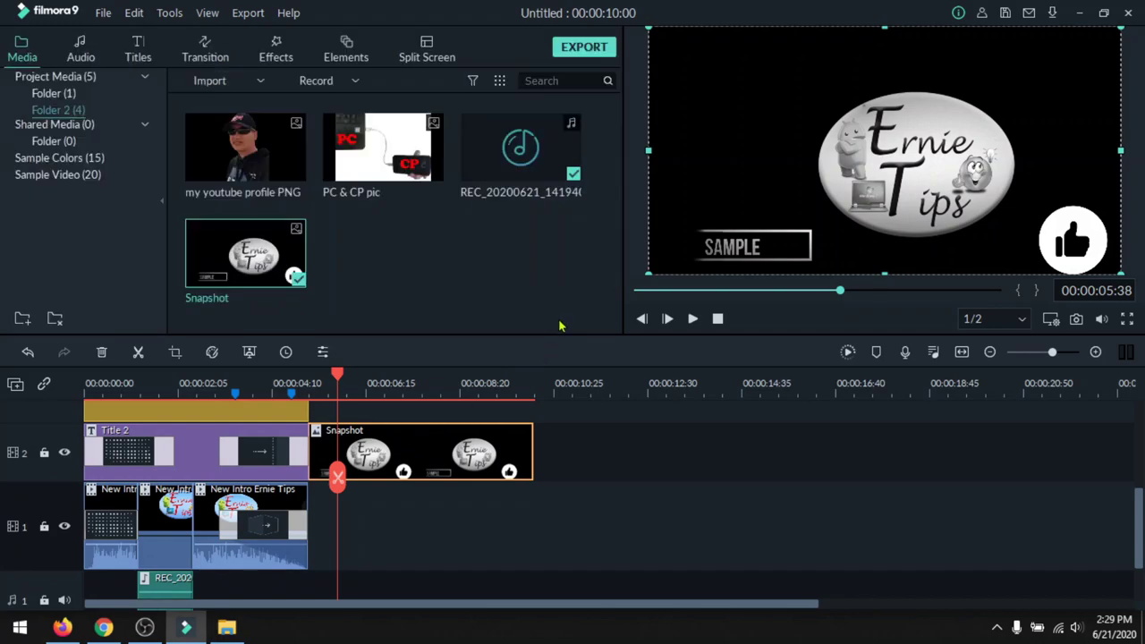
{"action": "left_click", "coordinate": [251, 353]}
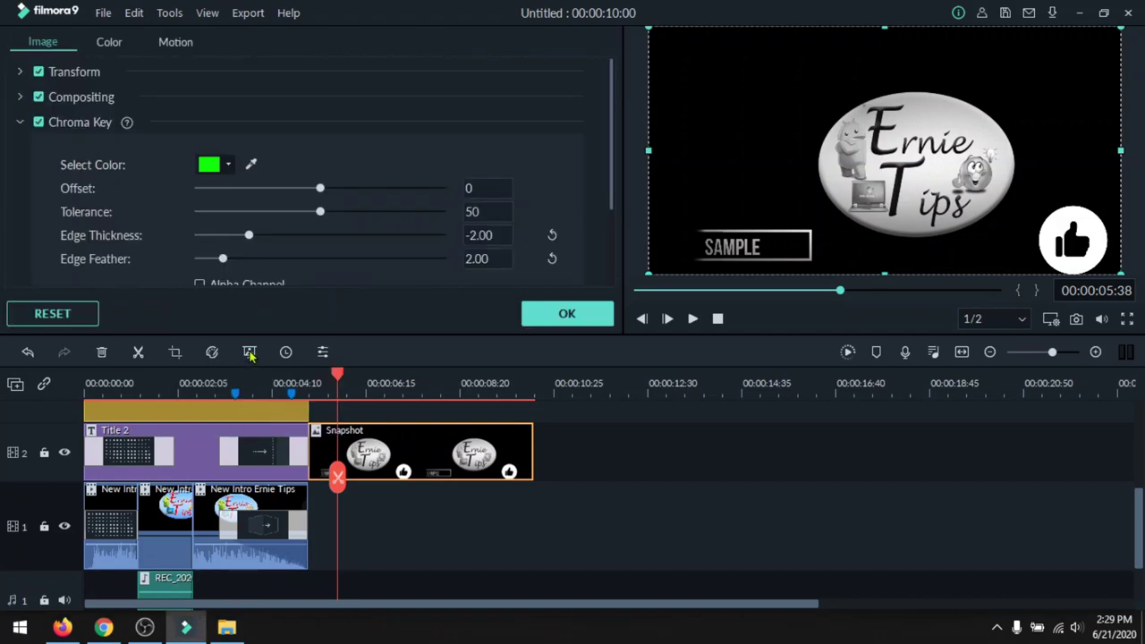
{"action": "left_click", "coordinate": [562, 320]}
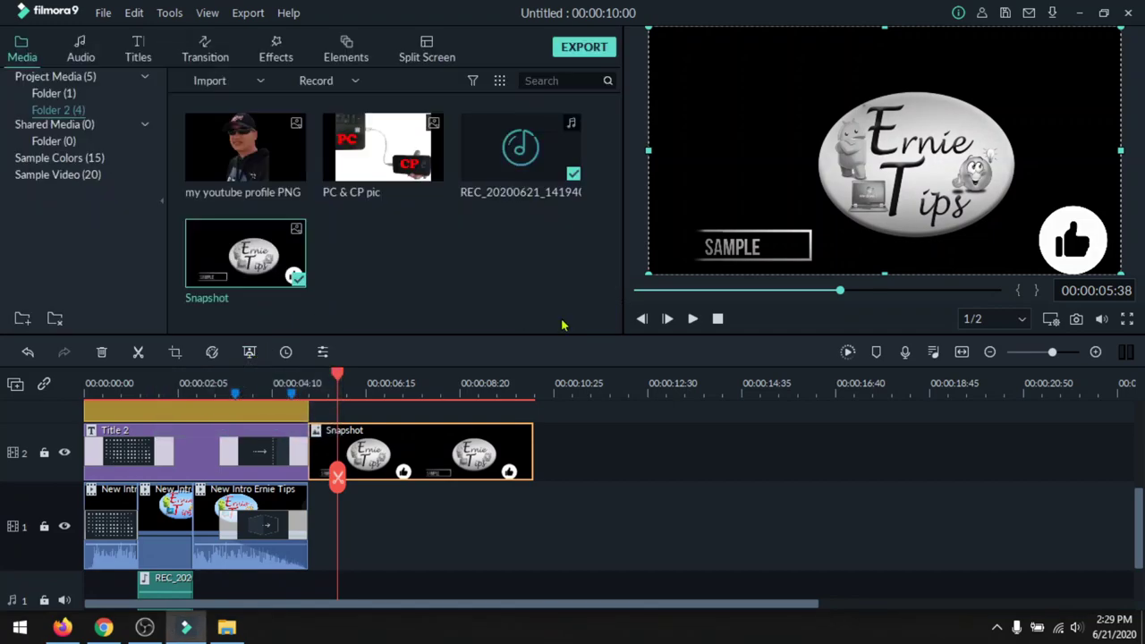
Step: Examine the Advanced Color Correction presets for the snapshot clip, selecting Cool Max and Elegant
{"action": "left_click", "coordinate": [212, 352]}
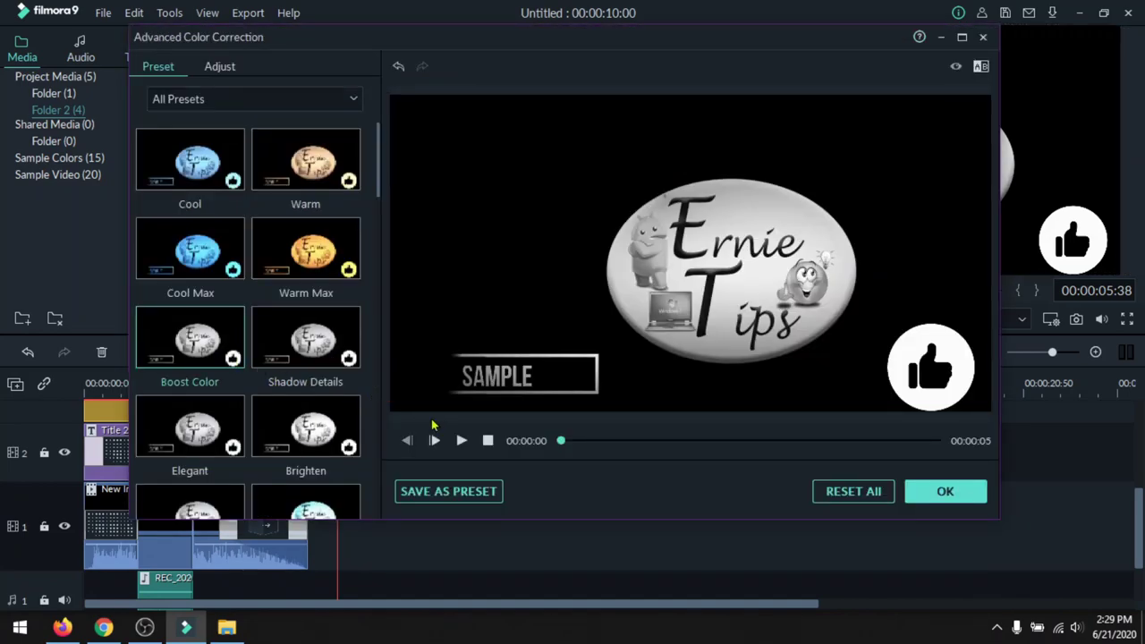
{"action": "left_click", "coordinate": [192, 264]}
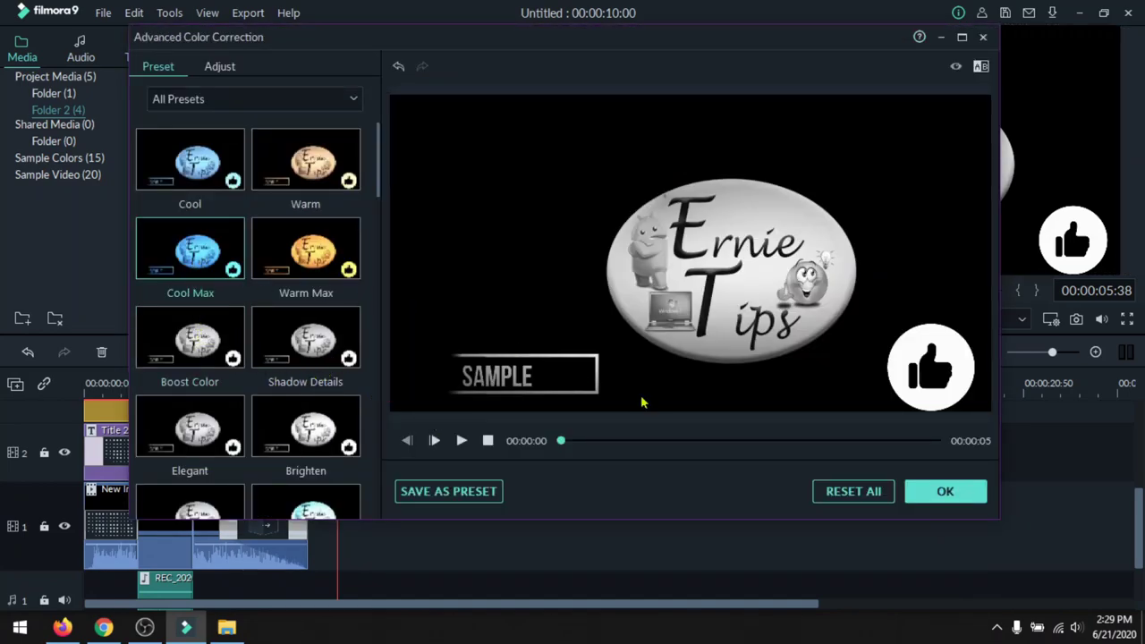
{"action": "left_click", "coordinate": [199, 427]}
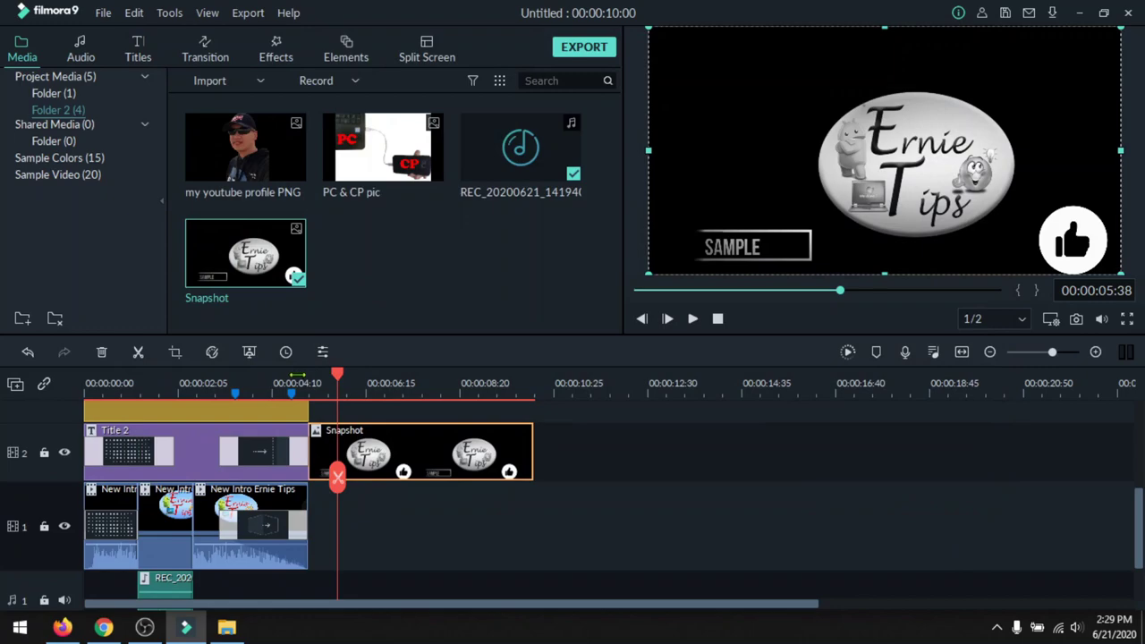
Step: Play the timeline from 00:00:04:43 through to the end of the snapshot clip
{"action": "left_click", "coordinate": [297, 377]}
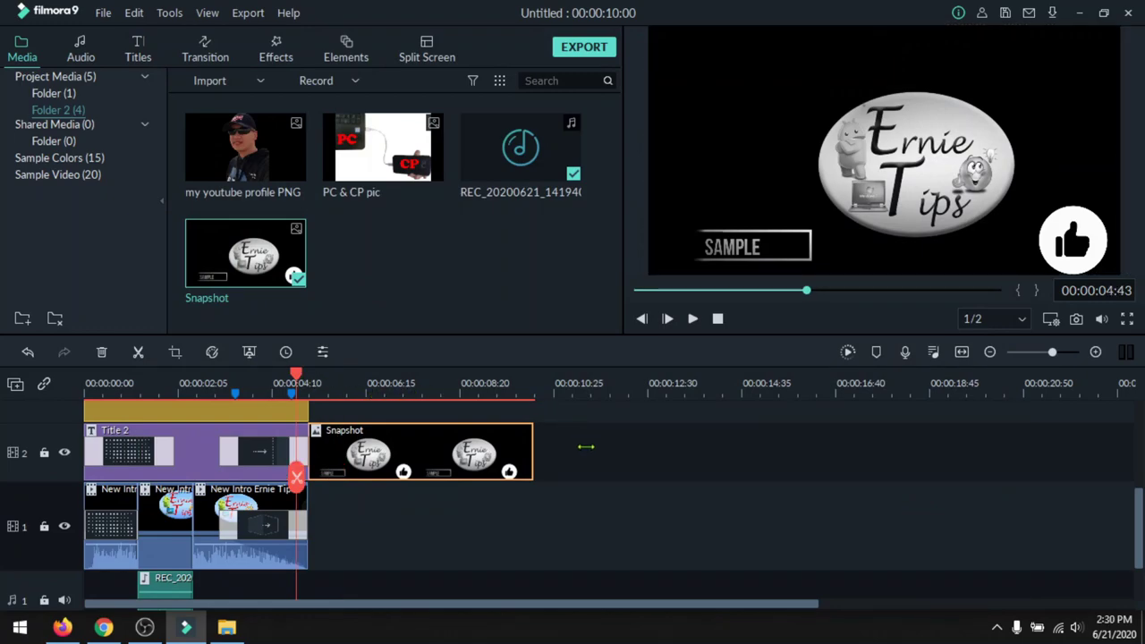
{"action": "key", "text": "space"}
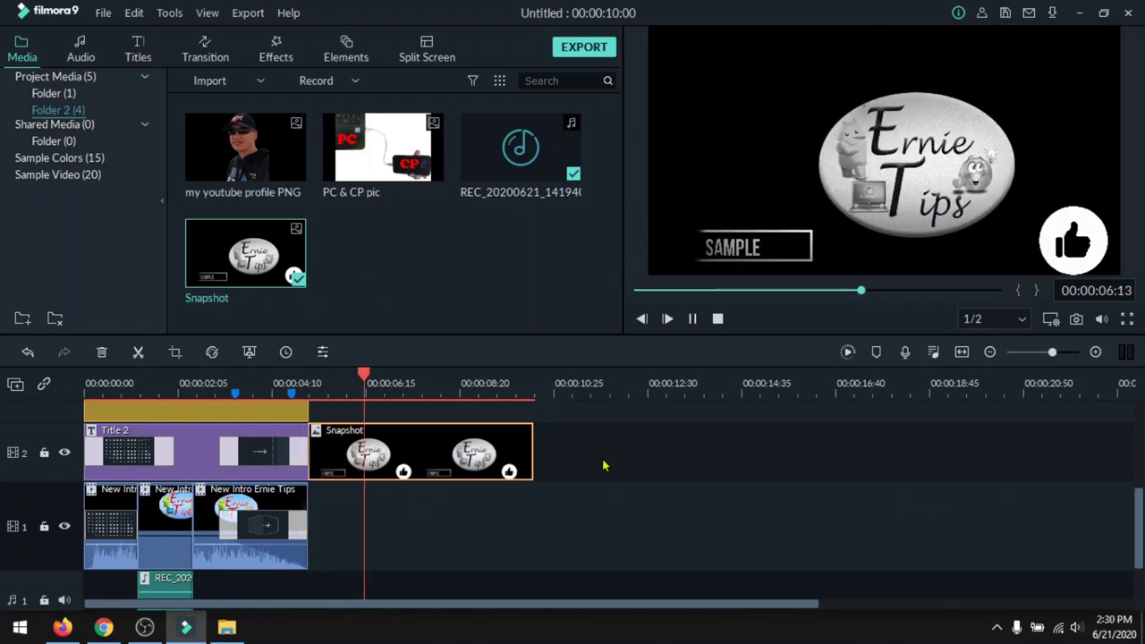
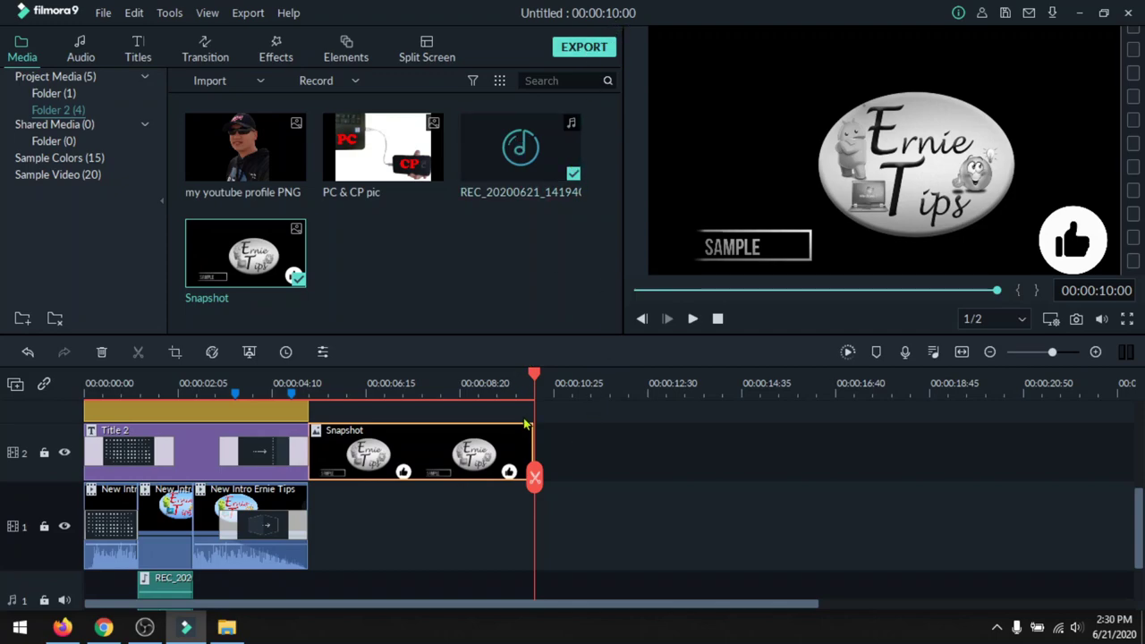
Step: Open the export setup for a local MP4 file and check the output name and save folder, keeping both as they are
{"action": "left_click", "coordinate": [585, 49]}
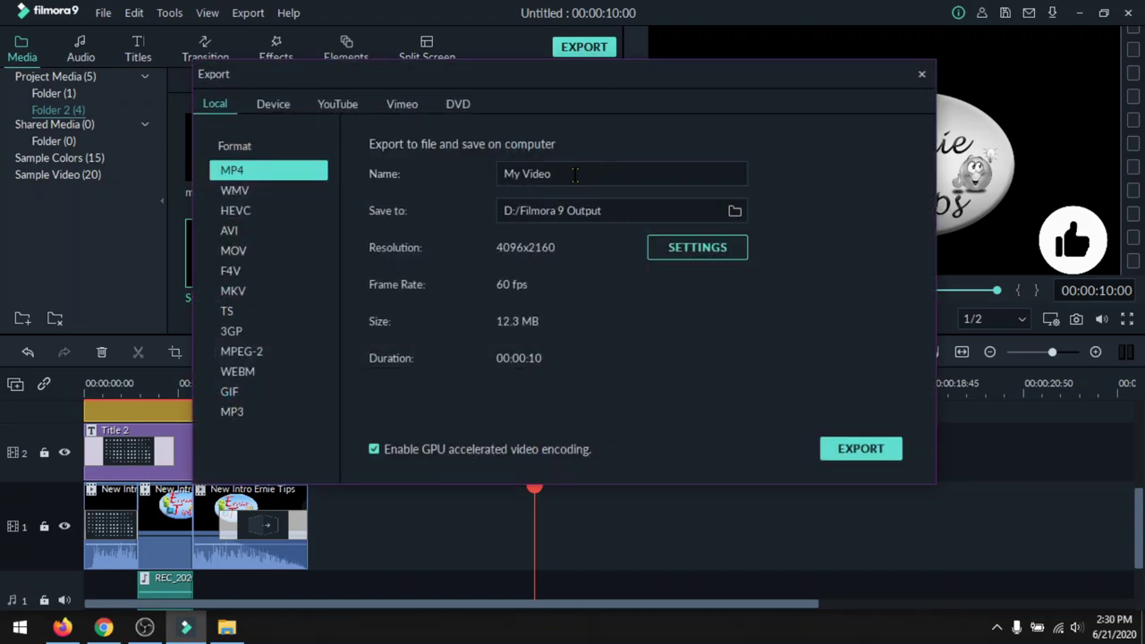
{"action": "triple_click", "coordinate": [573, 174]}
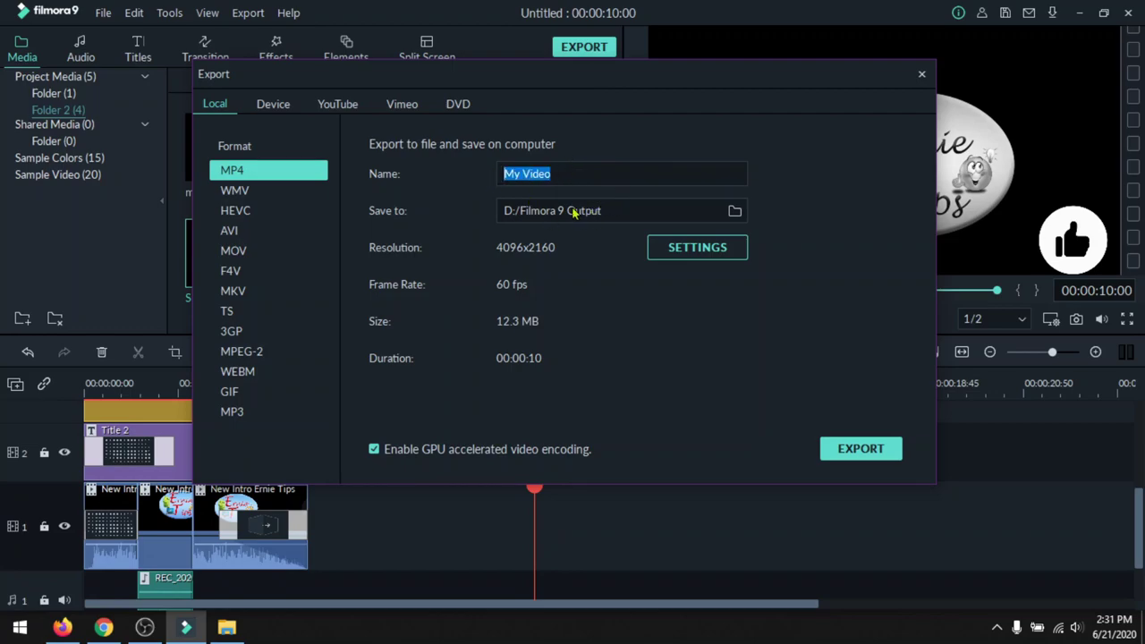
{"action": "left_click", "coordinate": [735, 211]}
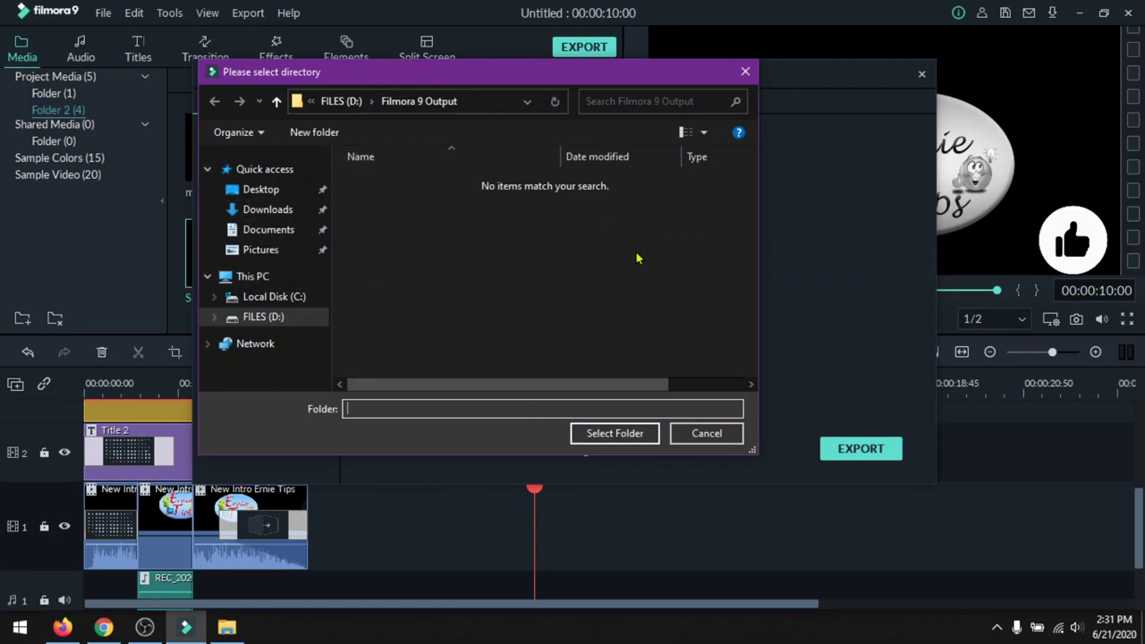
{"action": "left_click", "coordinate": [745, 71]}
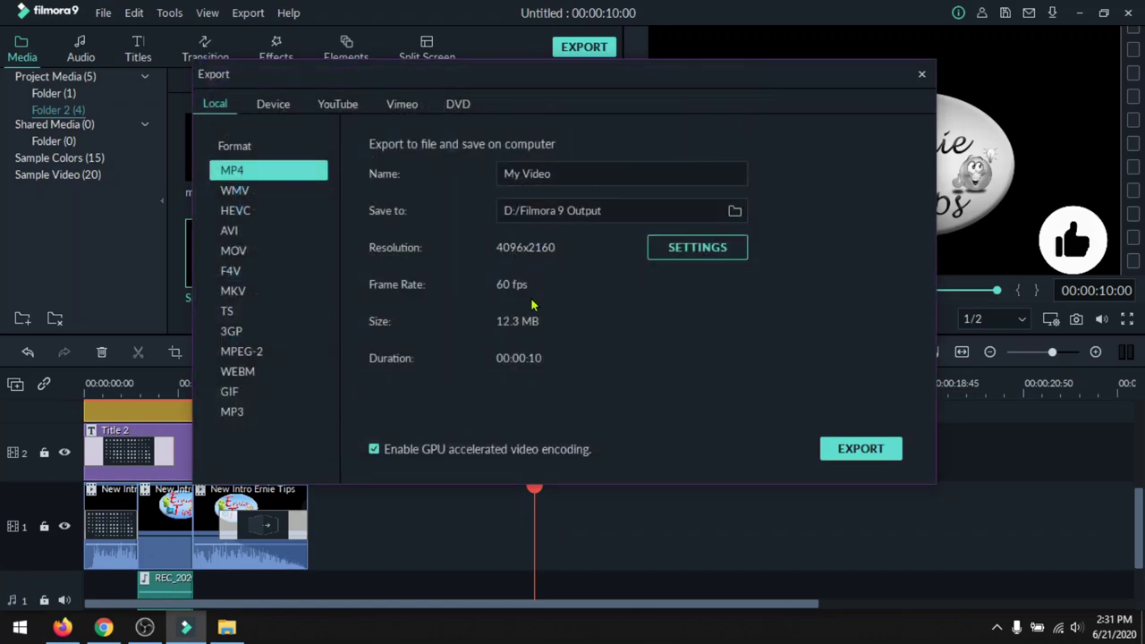
{"action": "left_click_drag", "start_coordinate": [588, 77], "coordinate": [643, 78]}
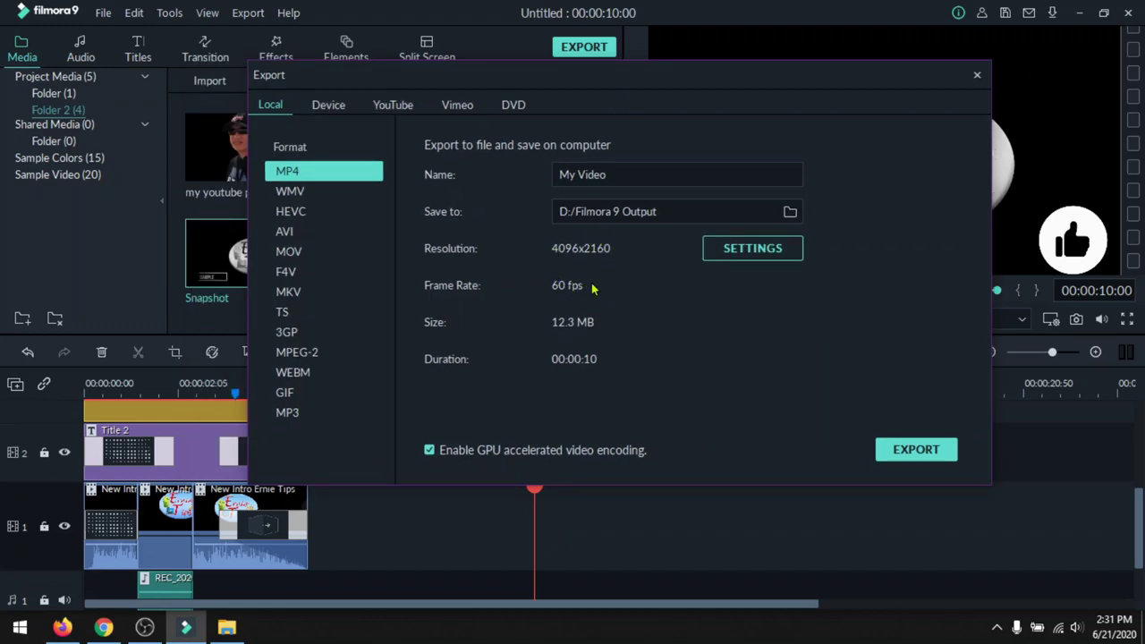
Step: Open the MP4 encoding settings and examine the available resolutions and the audio encoder, channel, sample rate and bit rate options
{"action": "left_click", "coordinate": [753, 253]}
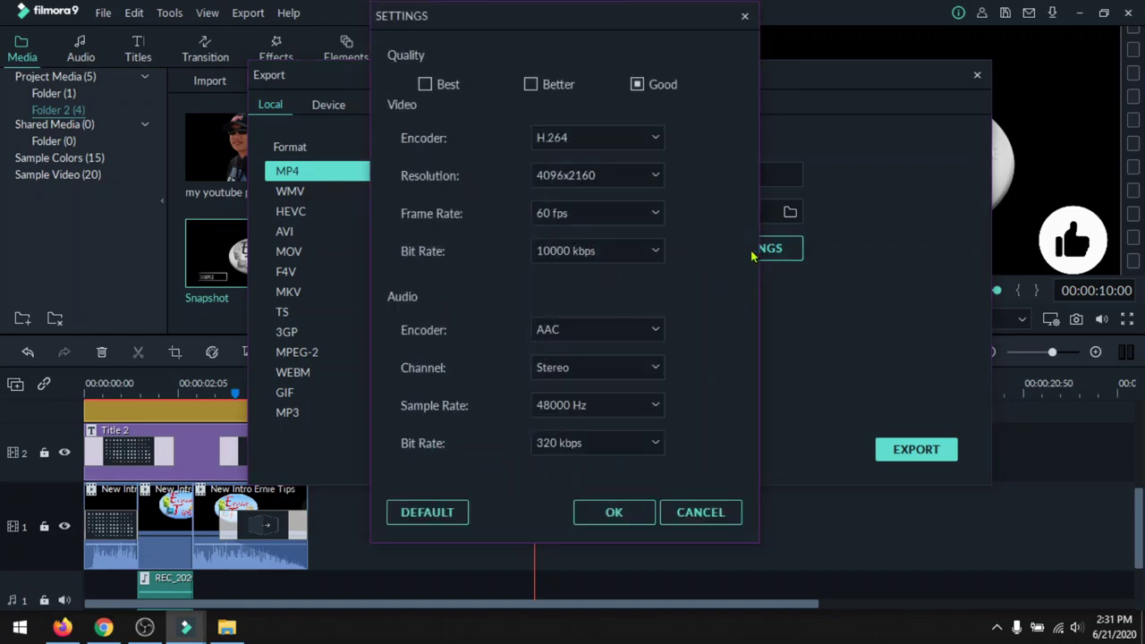
{"action": "left_click", "coordinate": [659, 176]}
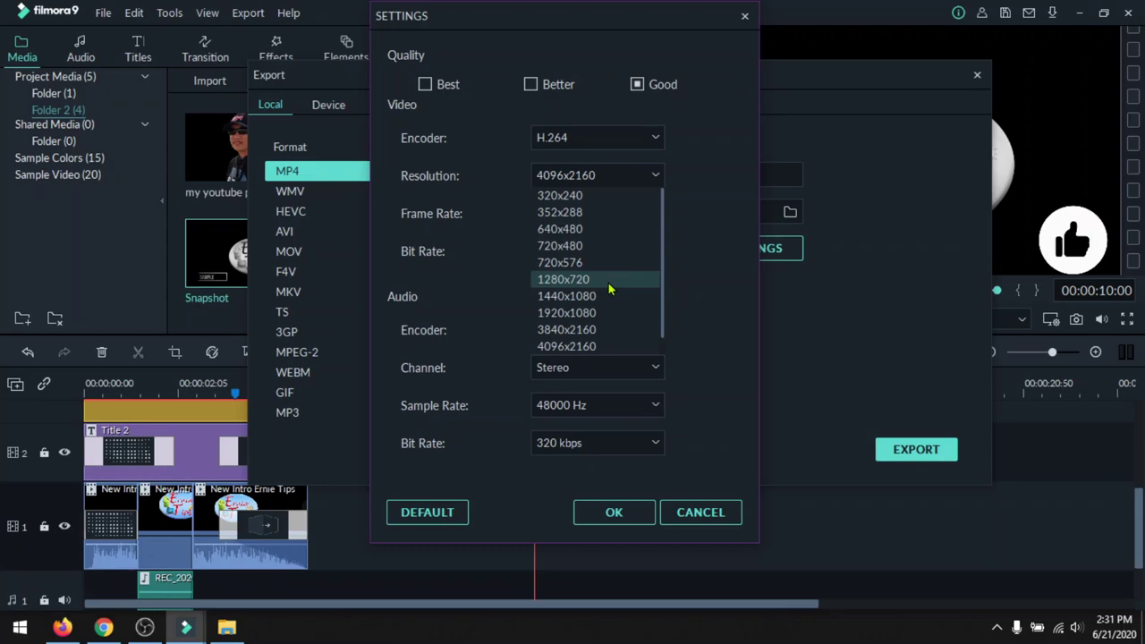
{"action": "left_click", "coordinate": [753, 298]}
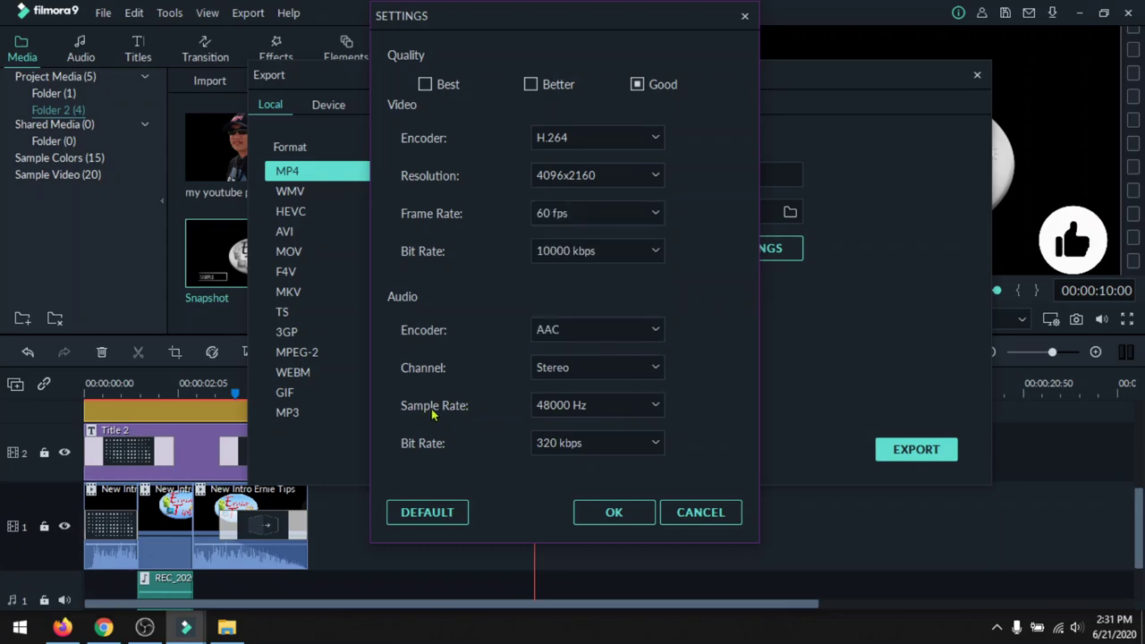
{"action": "left_click", "coordinate": [625, 413]}
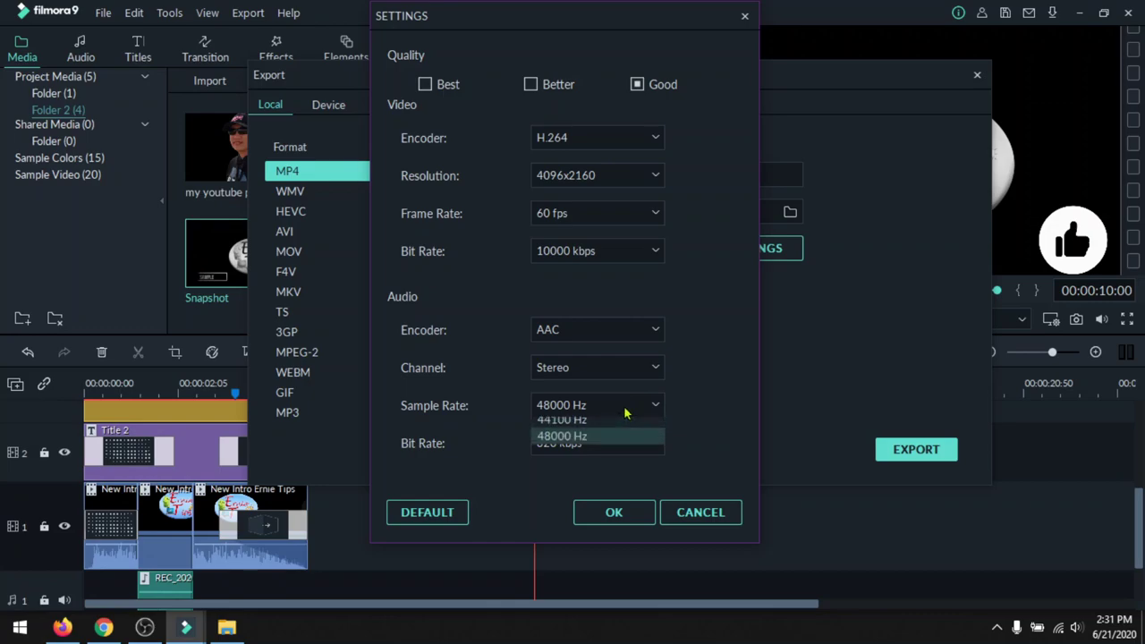
{"action": "left_click", "coordinate": [594, 443]}
{"action": "left_click", "coordinate": [639, 334]}
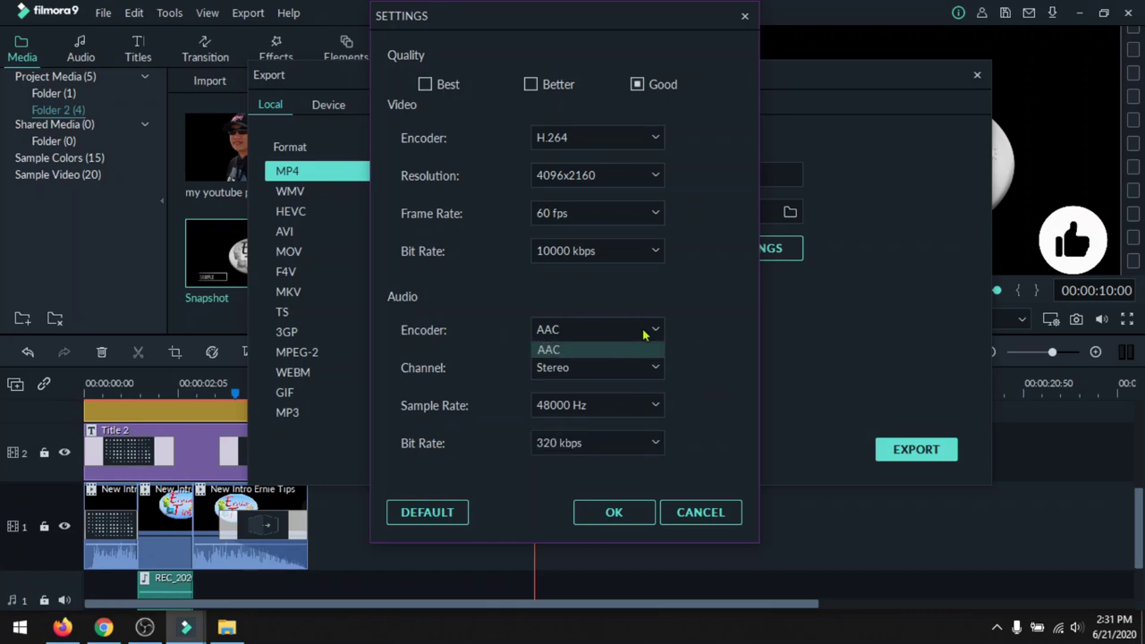
{"action": "left_click", "coordinate": [715, 370]}
{"action": "left_click", "coordinate": [615, 366]}
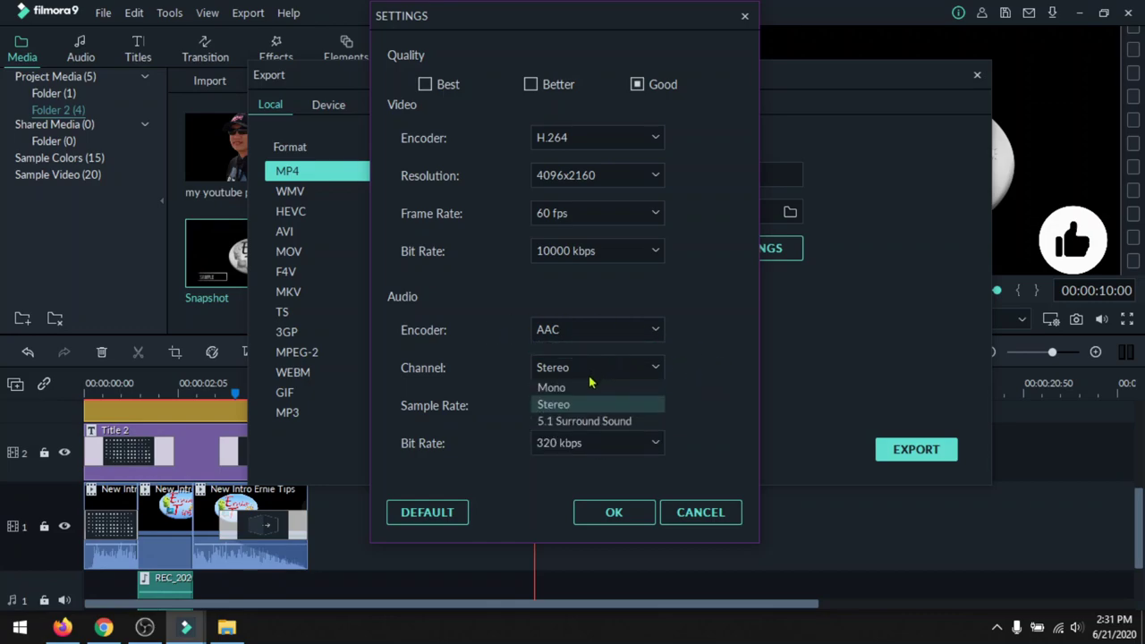
{"action": "left_click", "coordinate": [695, 362]}
{"action": "left_click", "coordinate": [542, 444]}
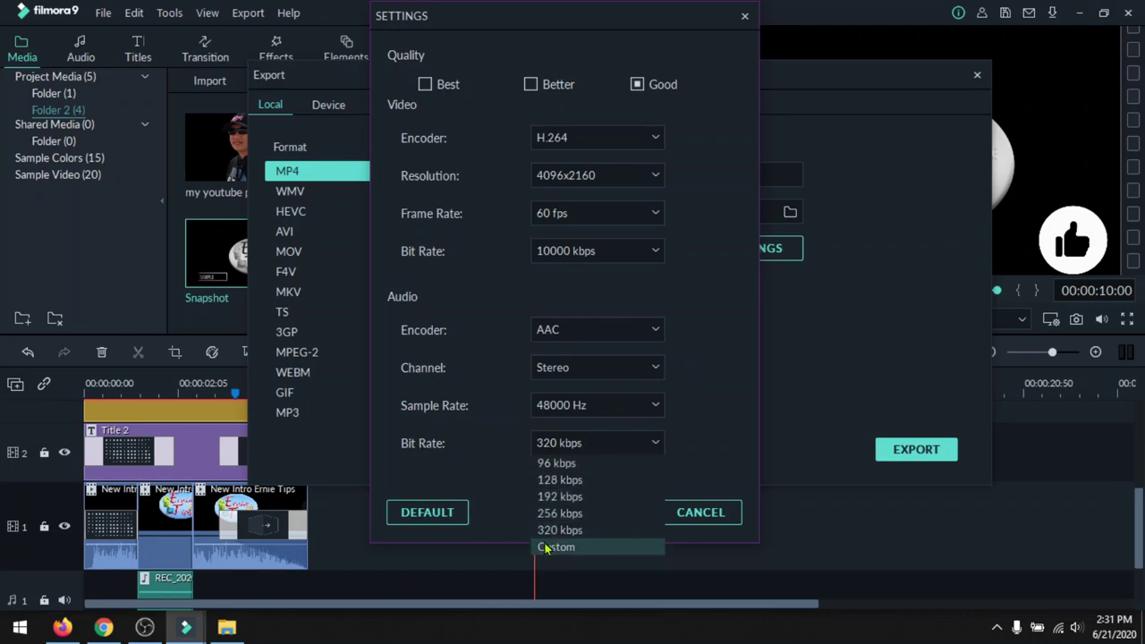
{"action": "left_click", "coordinate": [749, 401]}
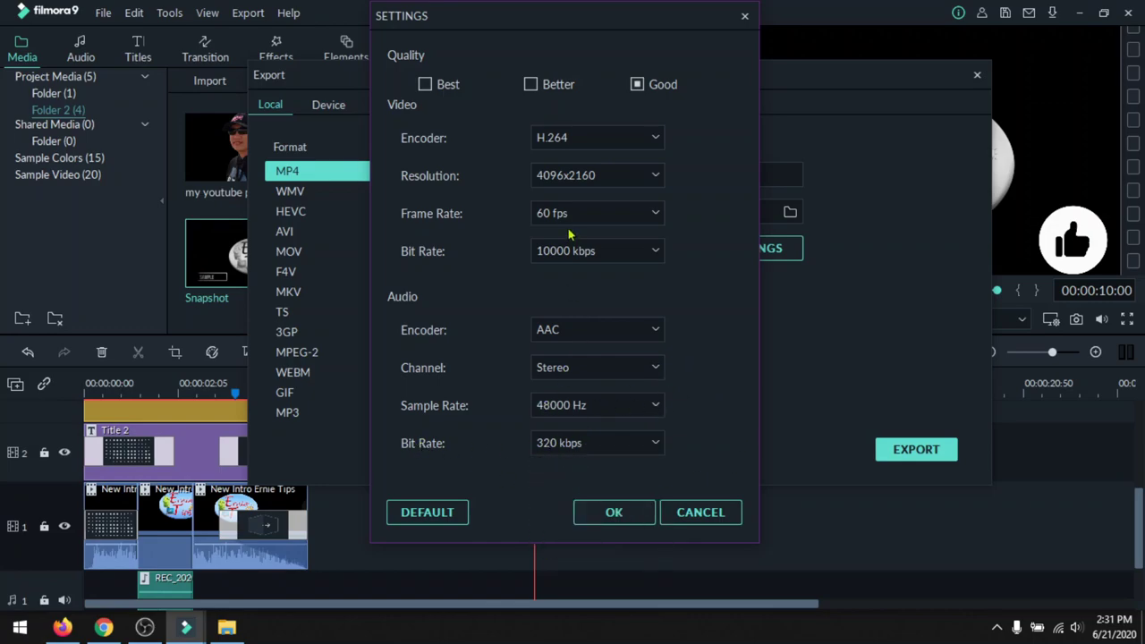
Step: Set the export quality to Best with a 60 fps frame rate and a 150000 kbps video bit rate, and apply the settings
{"action": "left_click", "coordinate": [426, 84]}
{"action": "left_click", "coordinate": [658, 139]}
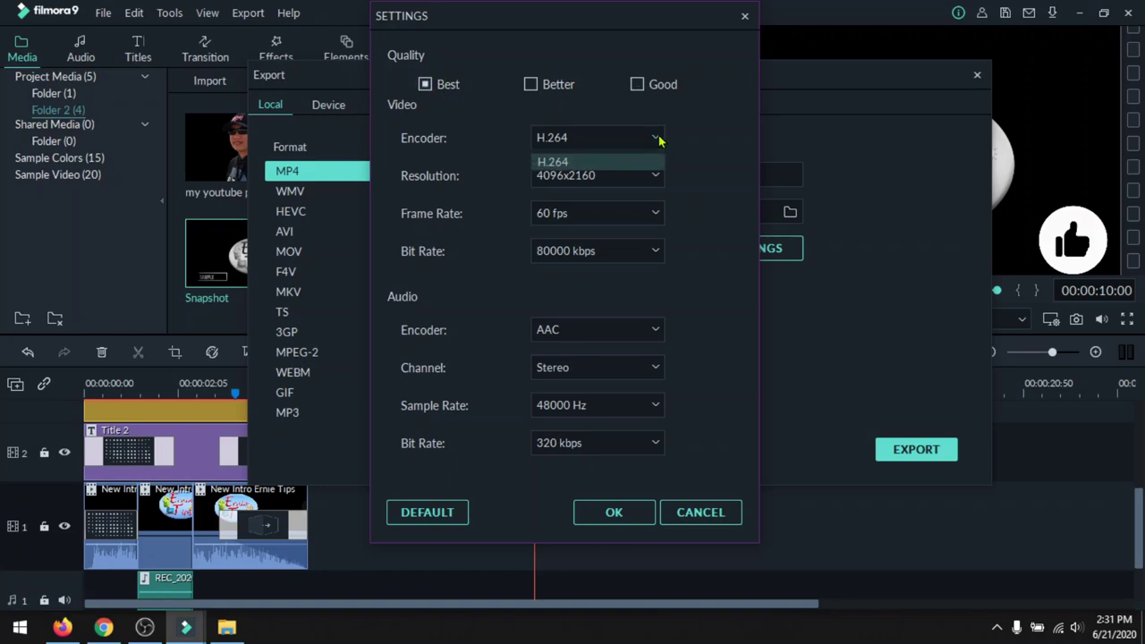
{"action": "left_click", "coordinate": [581, 174]}
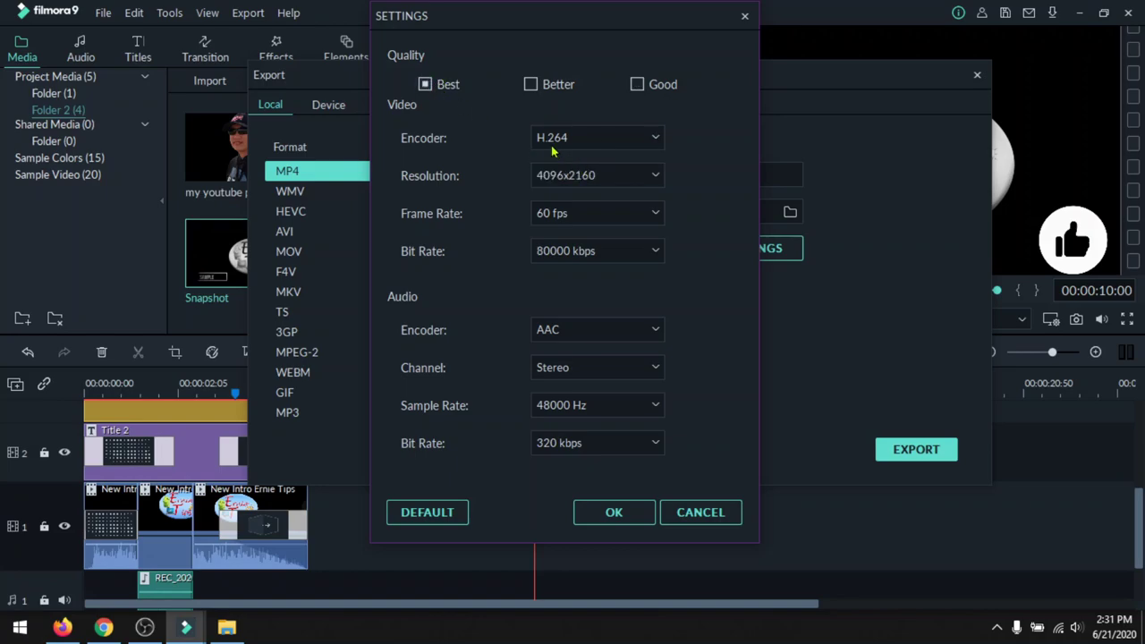
{"action": "left_click", "coordinate": [631, 215]}
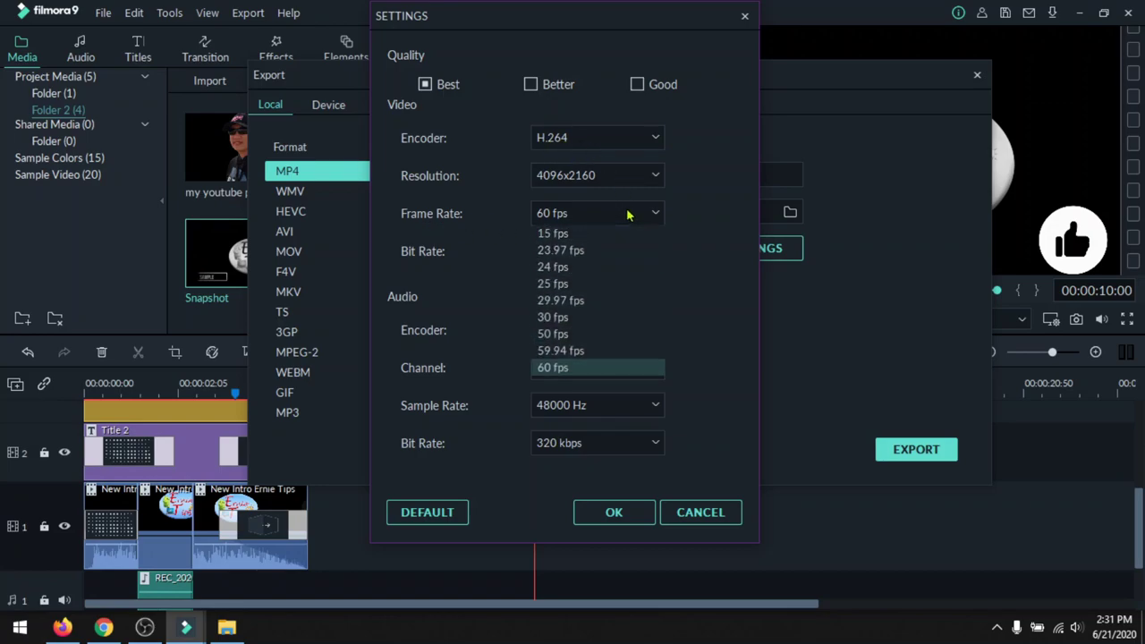
{"action": "left_click", "coordinate": [566, 368]}
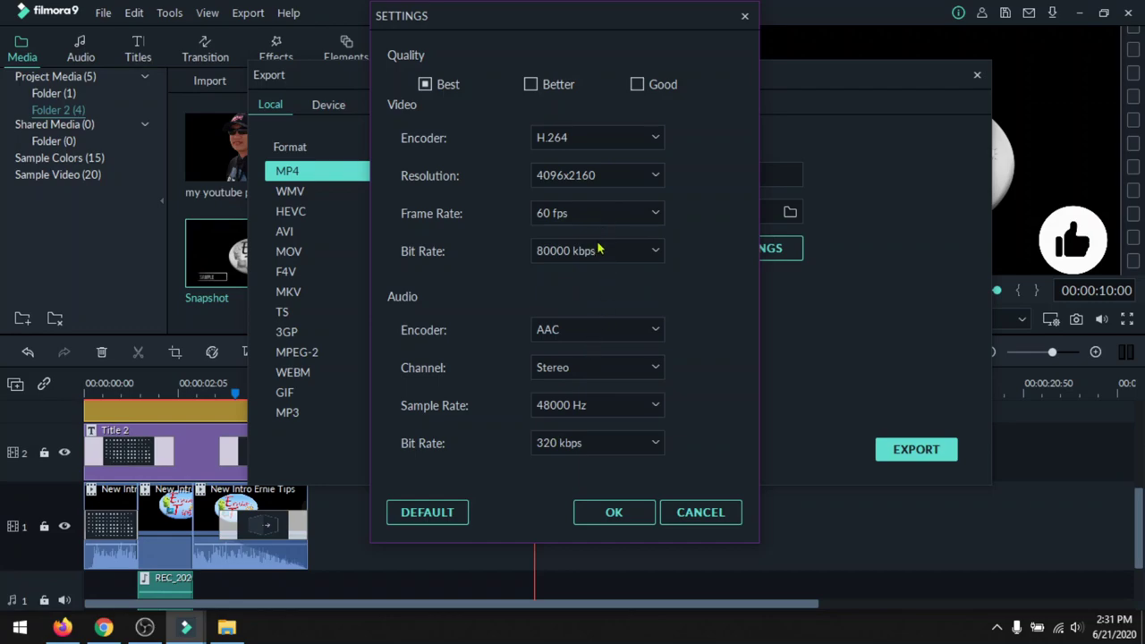
{"action": "left_click", "coordinate": [582, 250]}
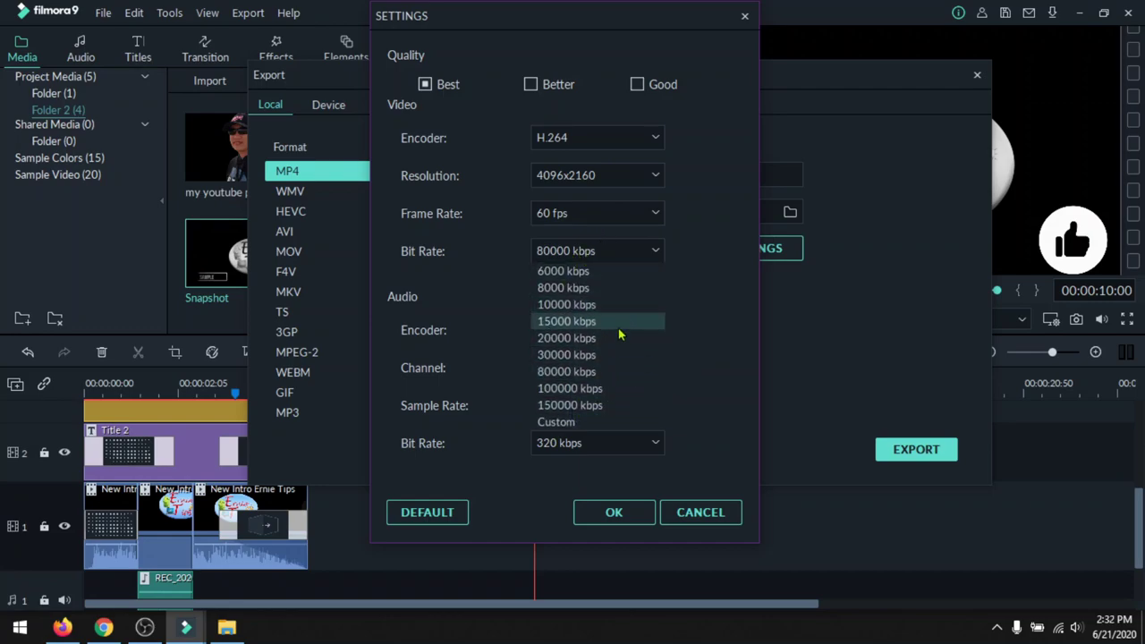
{"action": "left_click", "coordinate": [587, 406]}
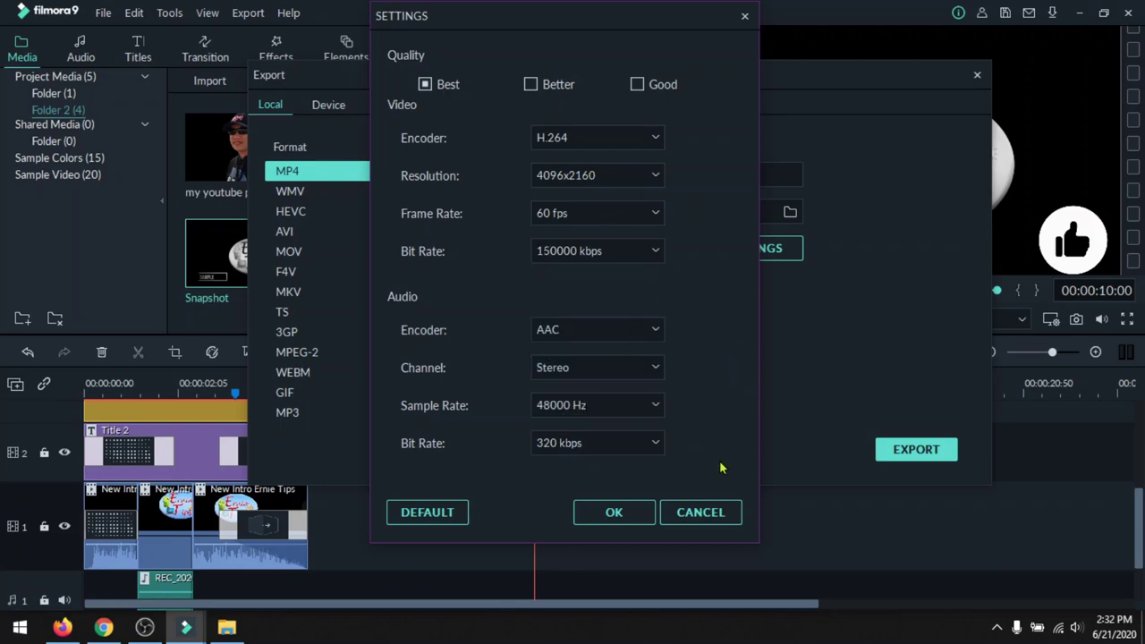
{"action": "left_click", "coordinate": [614, 513]}
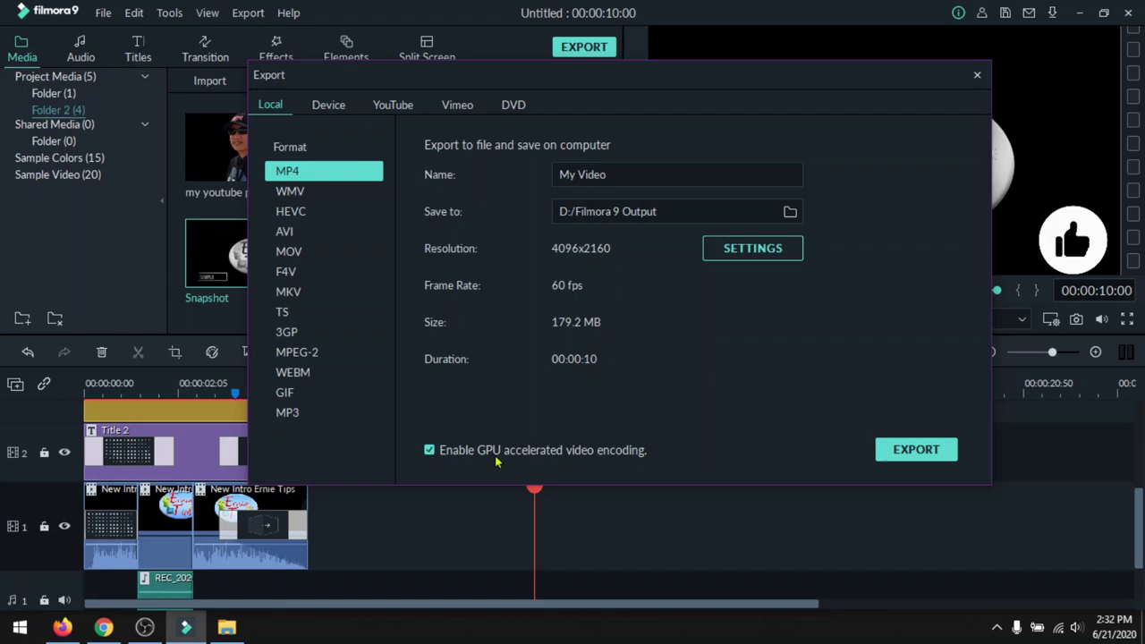
Step: Export the project as My Video.mp4 and play the exported file from its output folder
{"action": "left_click", "coordinate": [930, 454]}
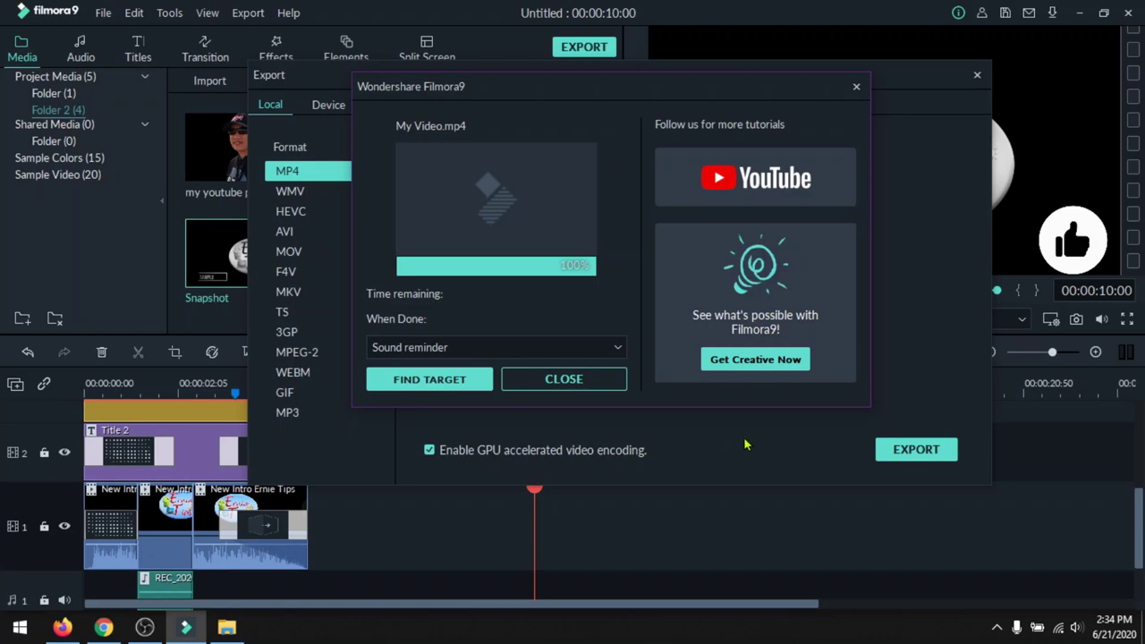
{"action": "left_click", "coordinate": [429, 379]}
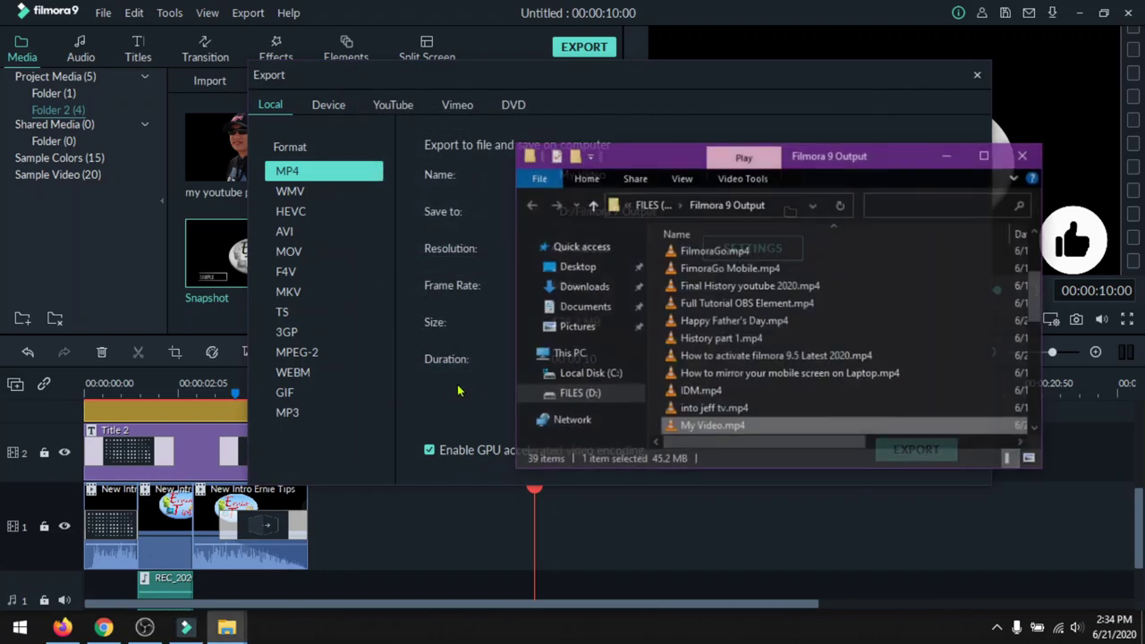
{"action": "scroll", "coordinate": [767, 406], "scroll_direction": "down", "scroll_amount": 1}
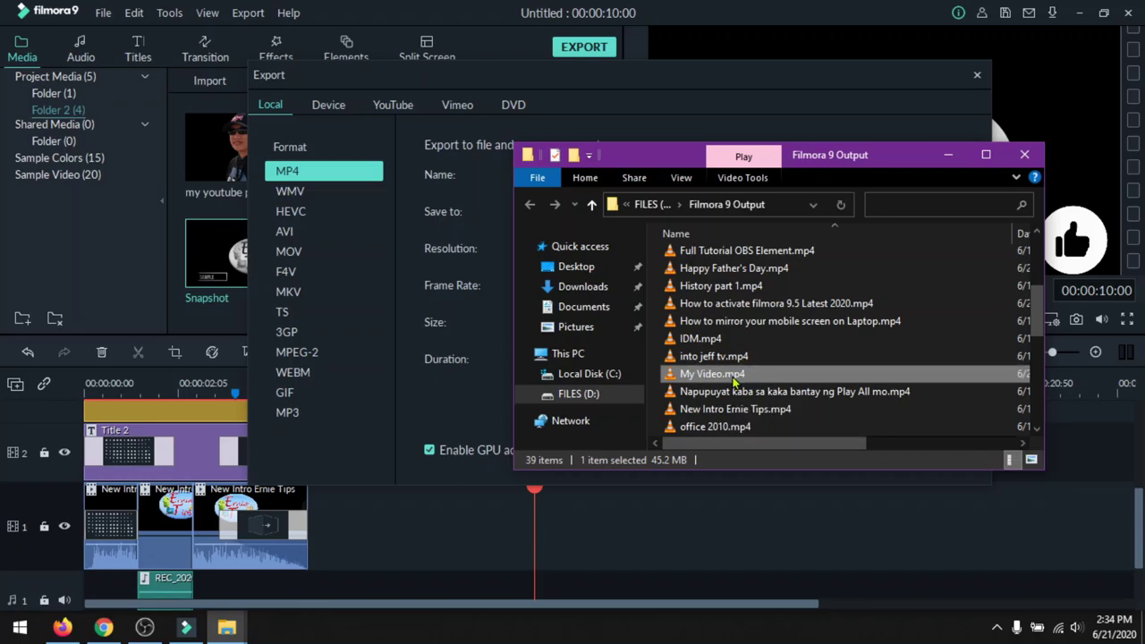
{"action": "double_click", "coordinate": [733, 376]}
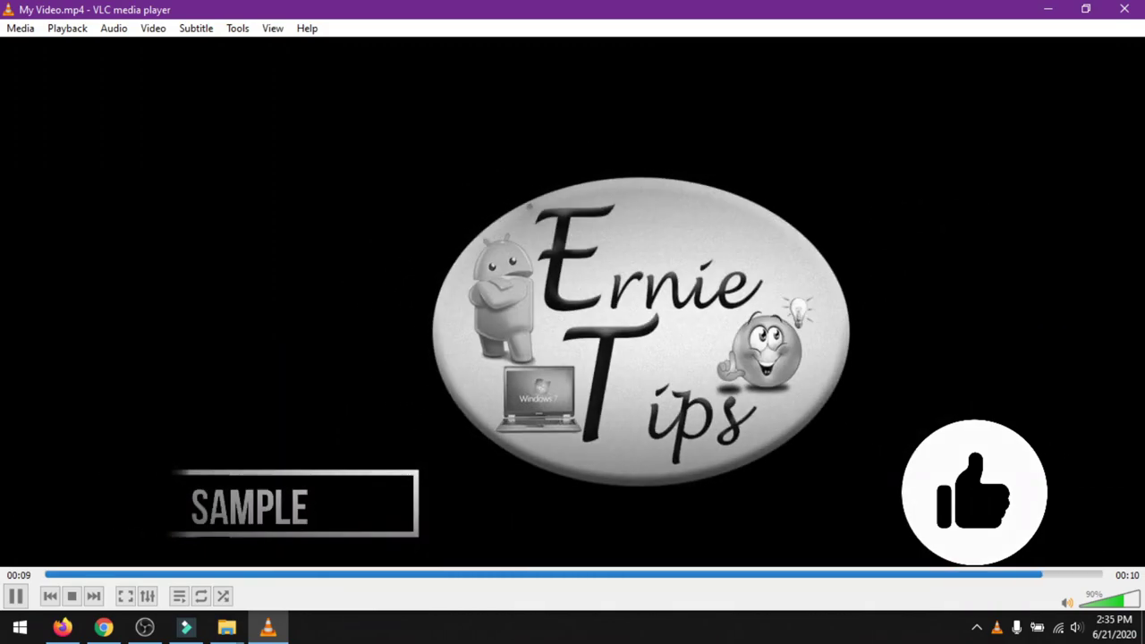
Step: Close the media player, the output folder and the Export dialog, and return to the project's upper timeline tracks
{"action": "left_click", "coordinate": [1128, 8]}
{"action": "left_click", "coordinate": [1023, 155]}
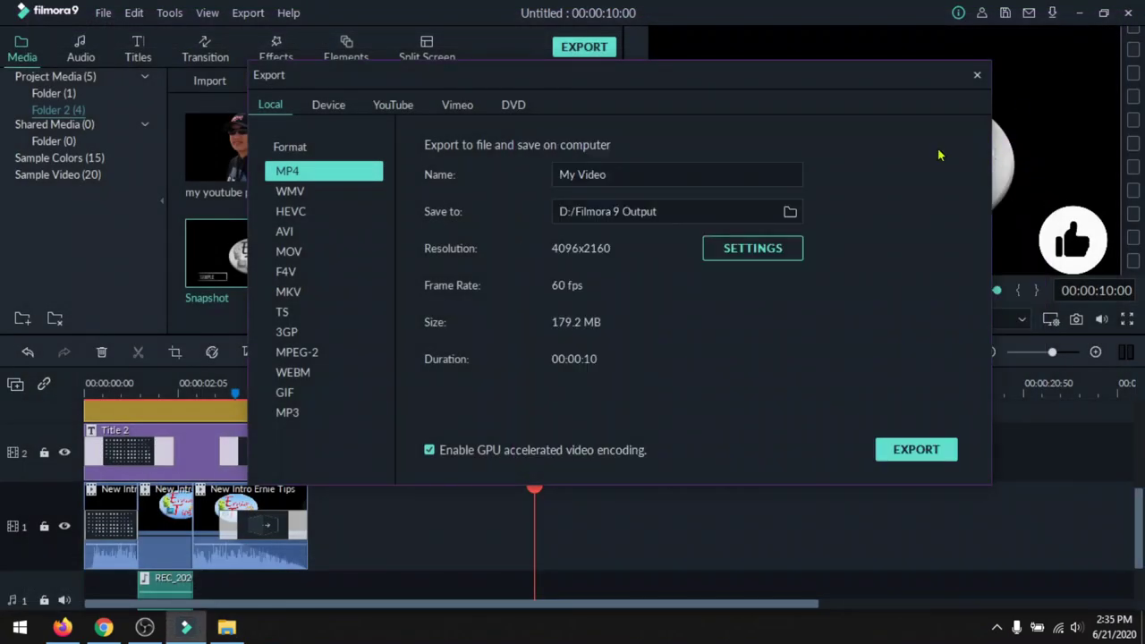
{"action": "left_click", "coordinate": [975, 79]}
{"action": "scroll", "coordinate": [536, 476], "scroll_direction": "up", "scroll_amount": 2}
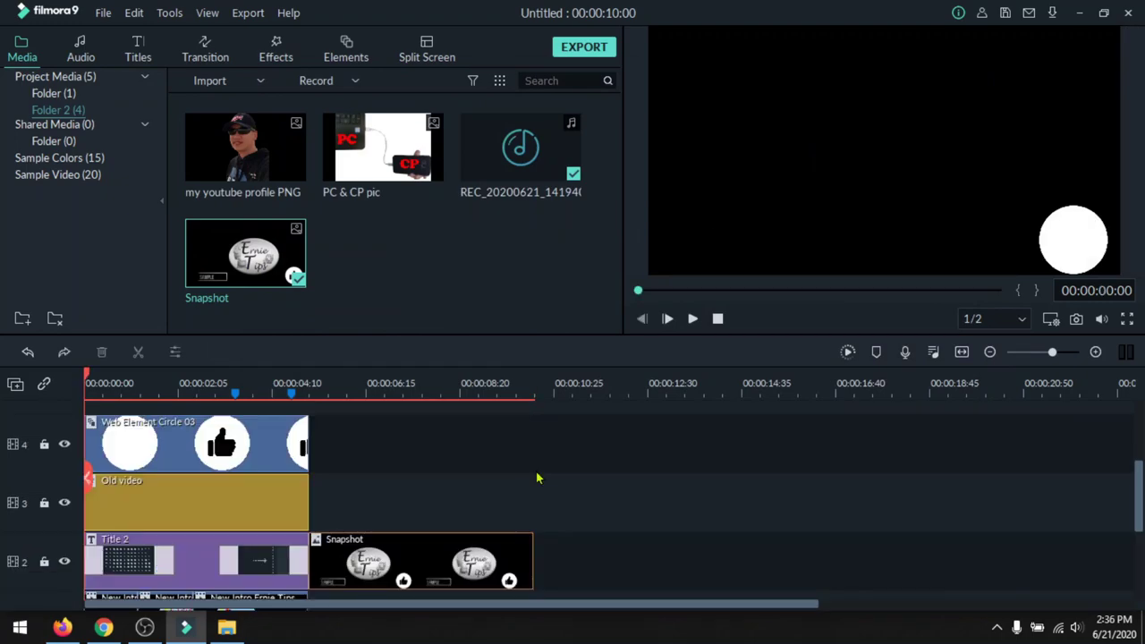